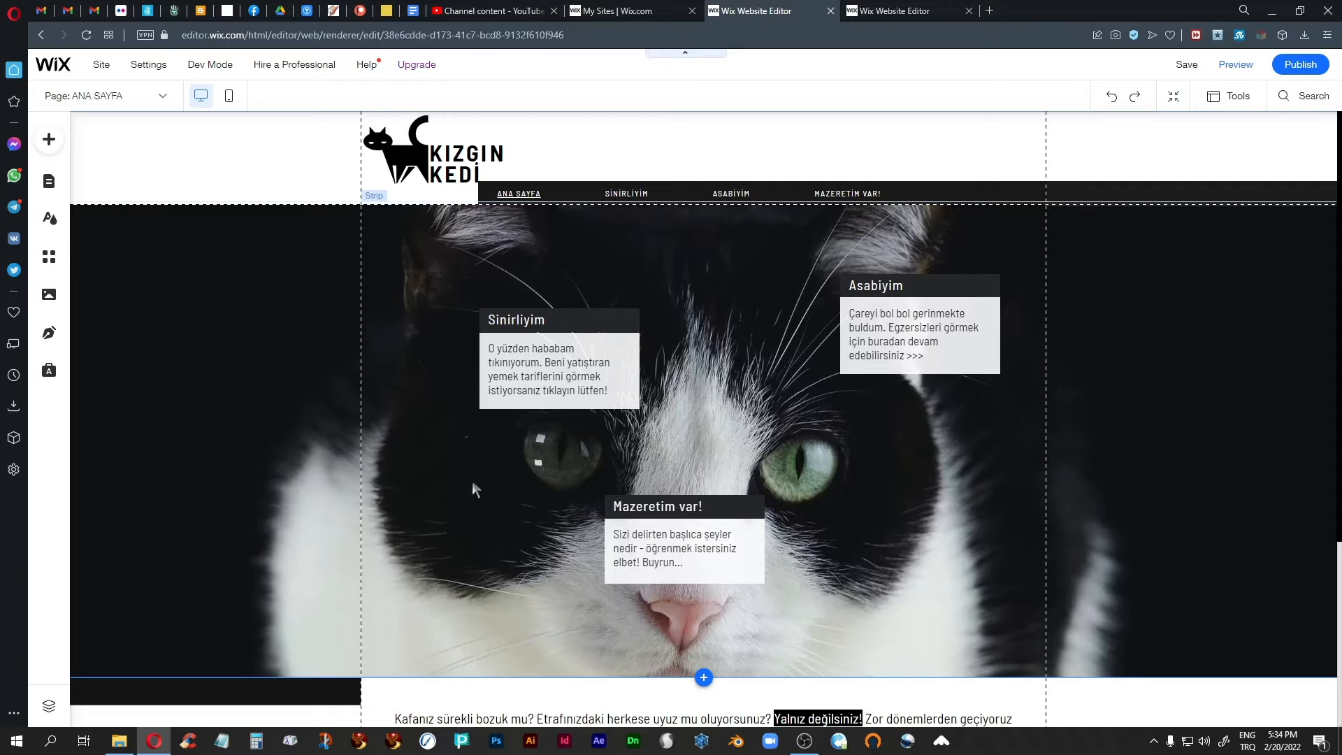
Examine the home page's header, the Asabiyim container box, the cat photo strip and the text section below it.
scroll(468, 506, "down", 4)
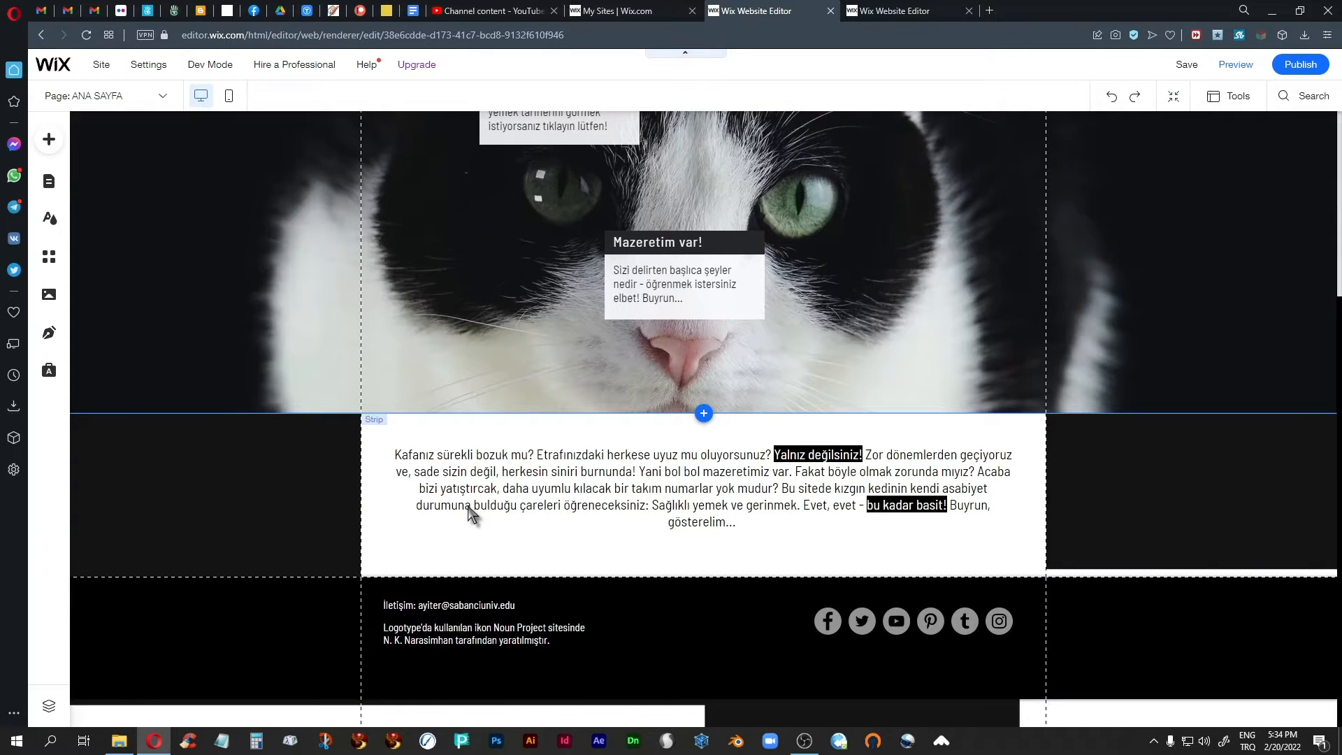
scroll(316, 501, "up", 4)
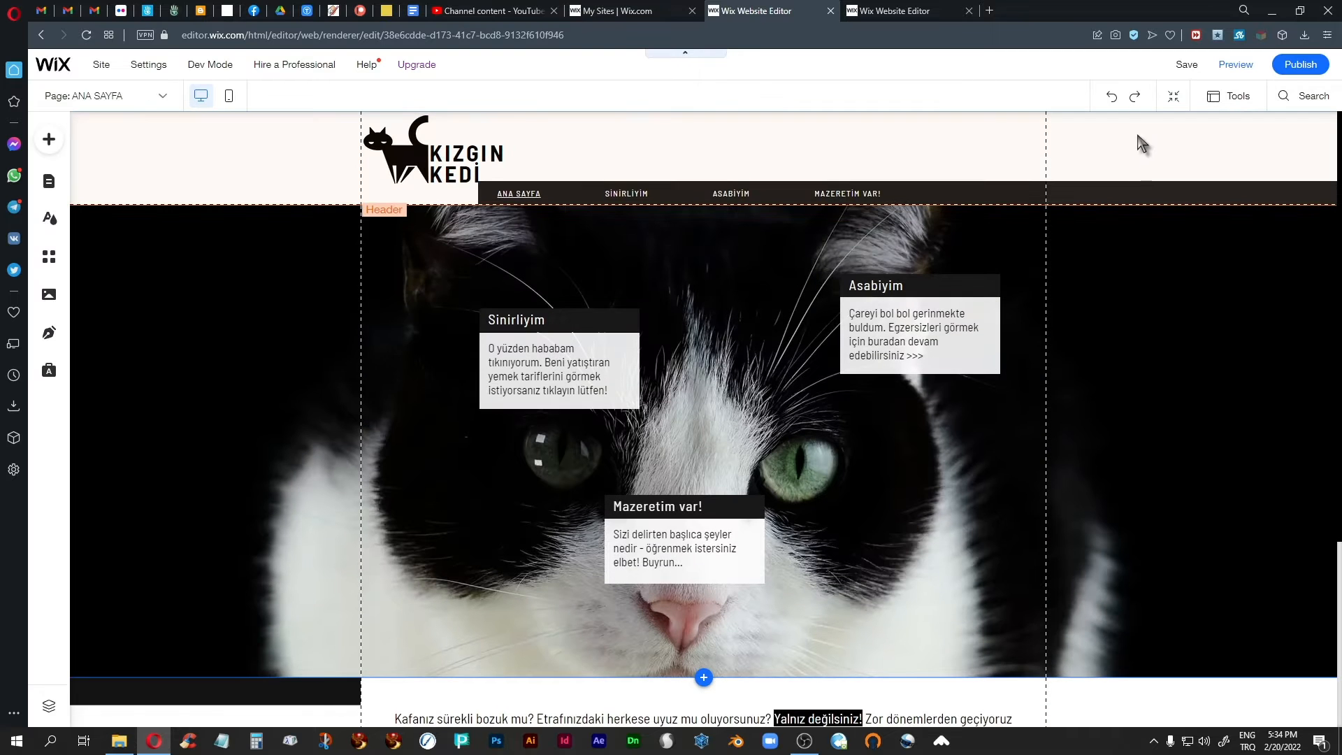
left_click(1133, 149)
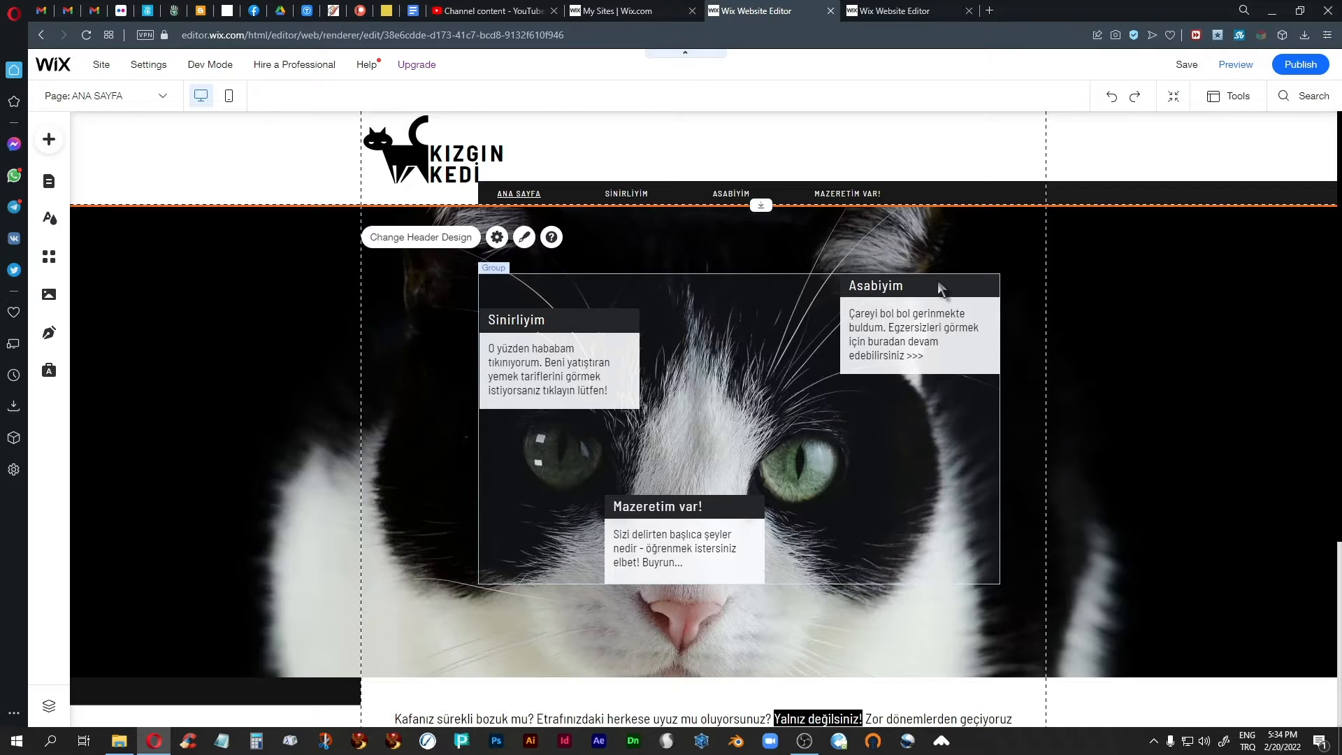
left_click(937, 283)
left_click(938, 285)
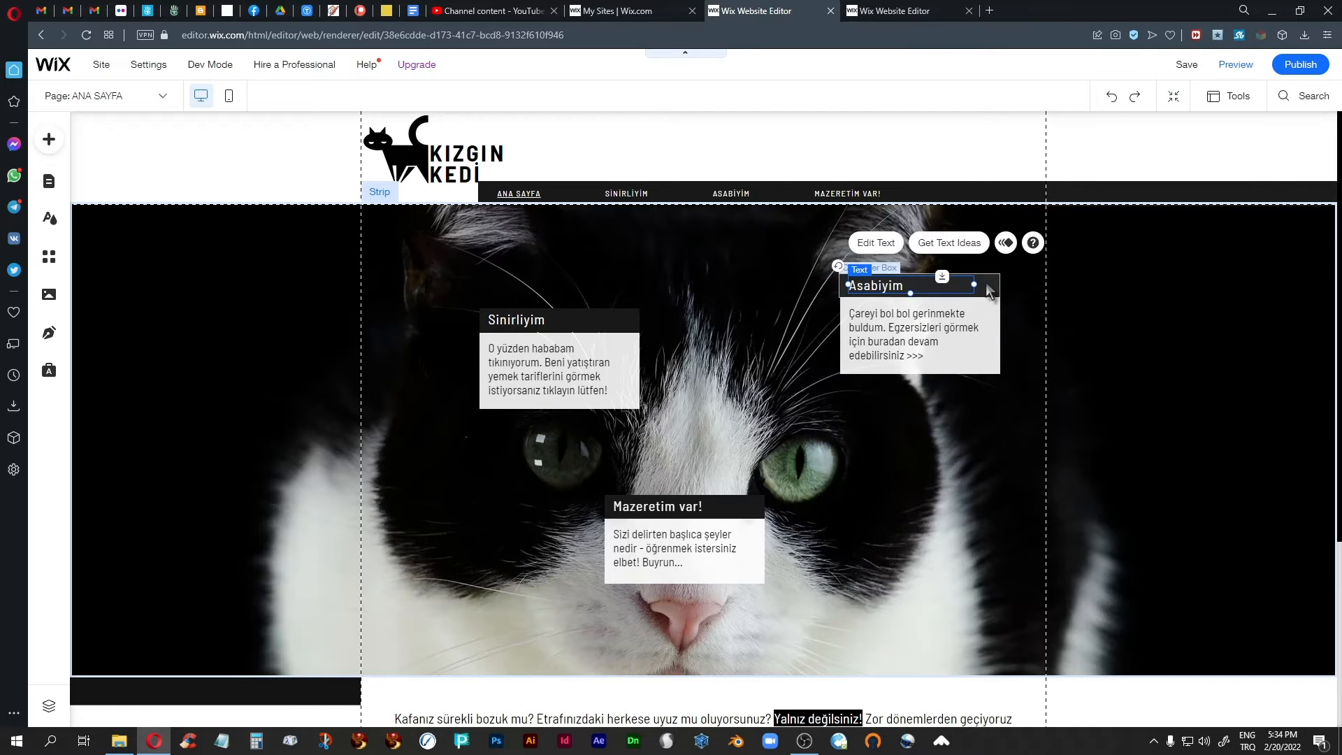
left_click(985, 282)
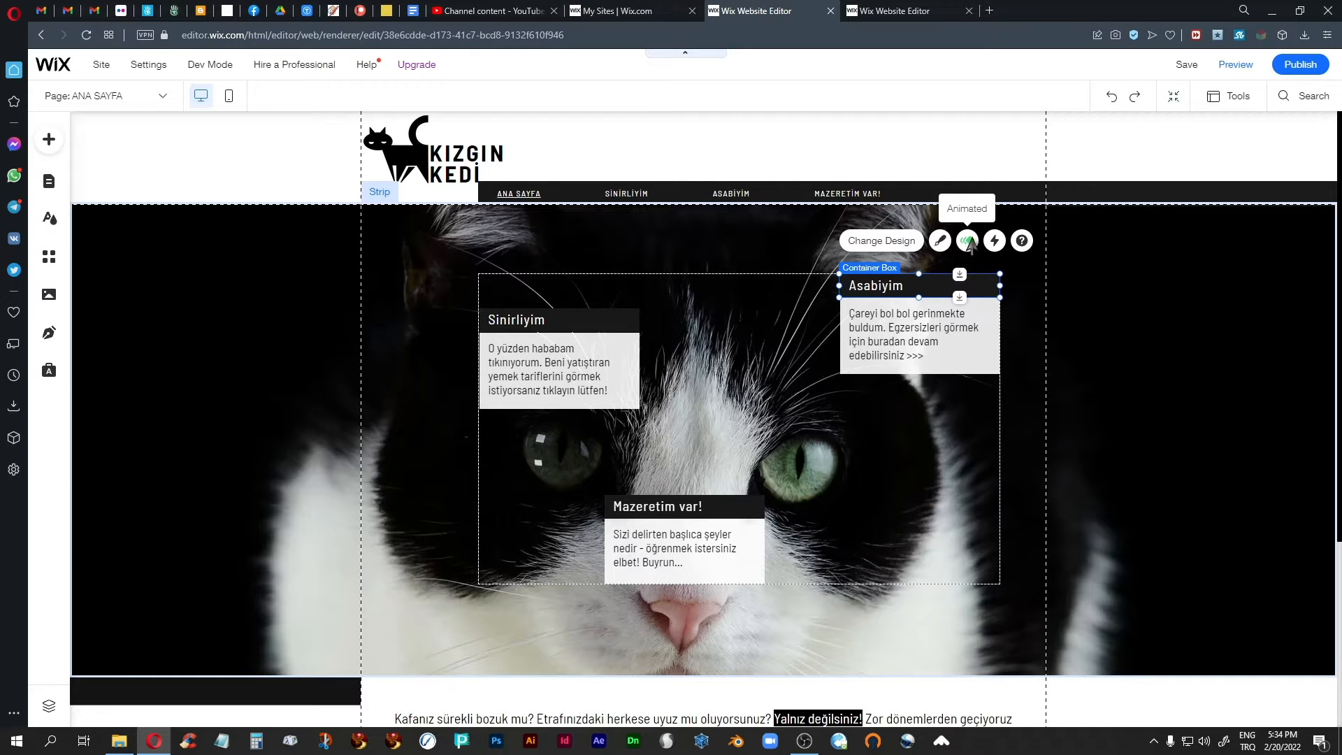
left_click(1111, 341)
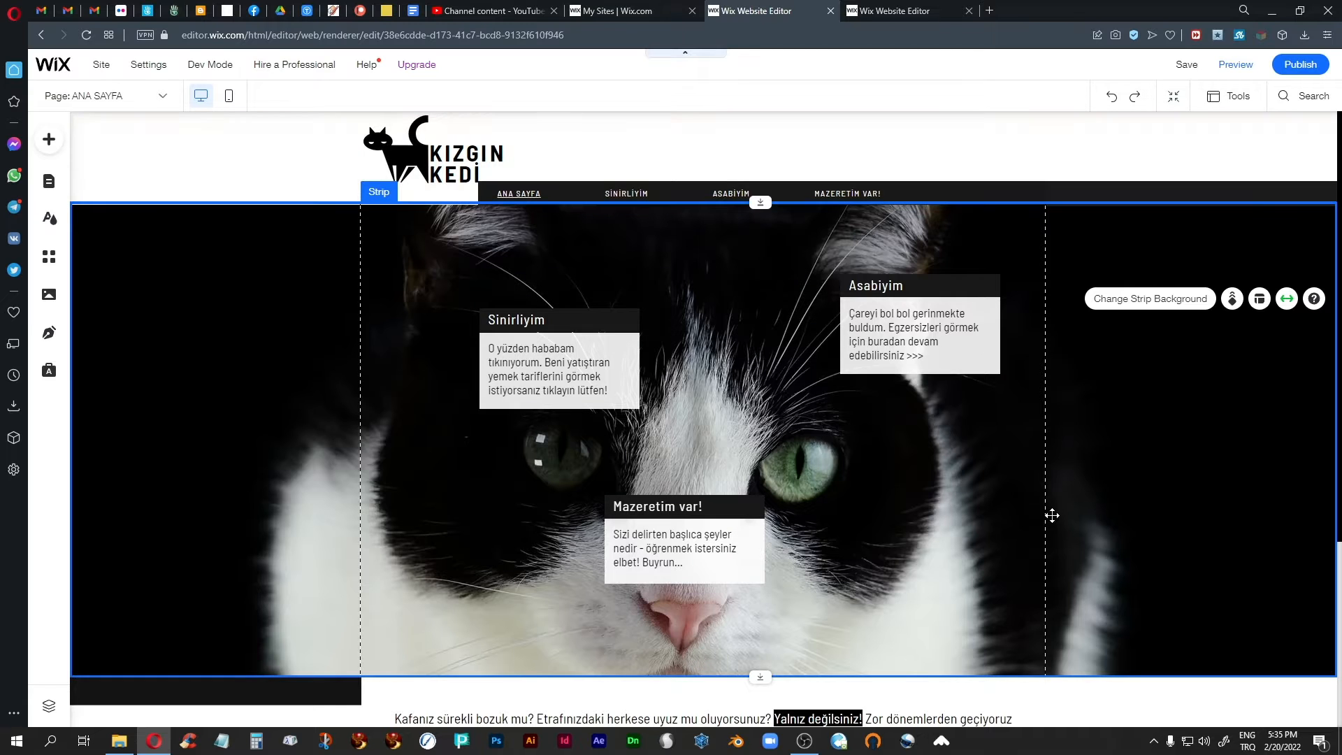
scroll(924, 576, "down", 4)
scroll(887, 653, "up", 4)
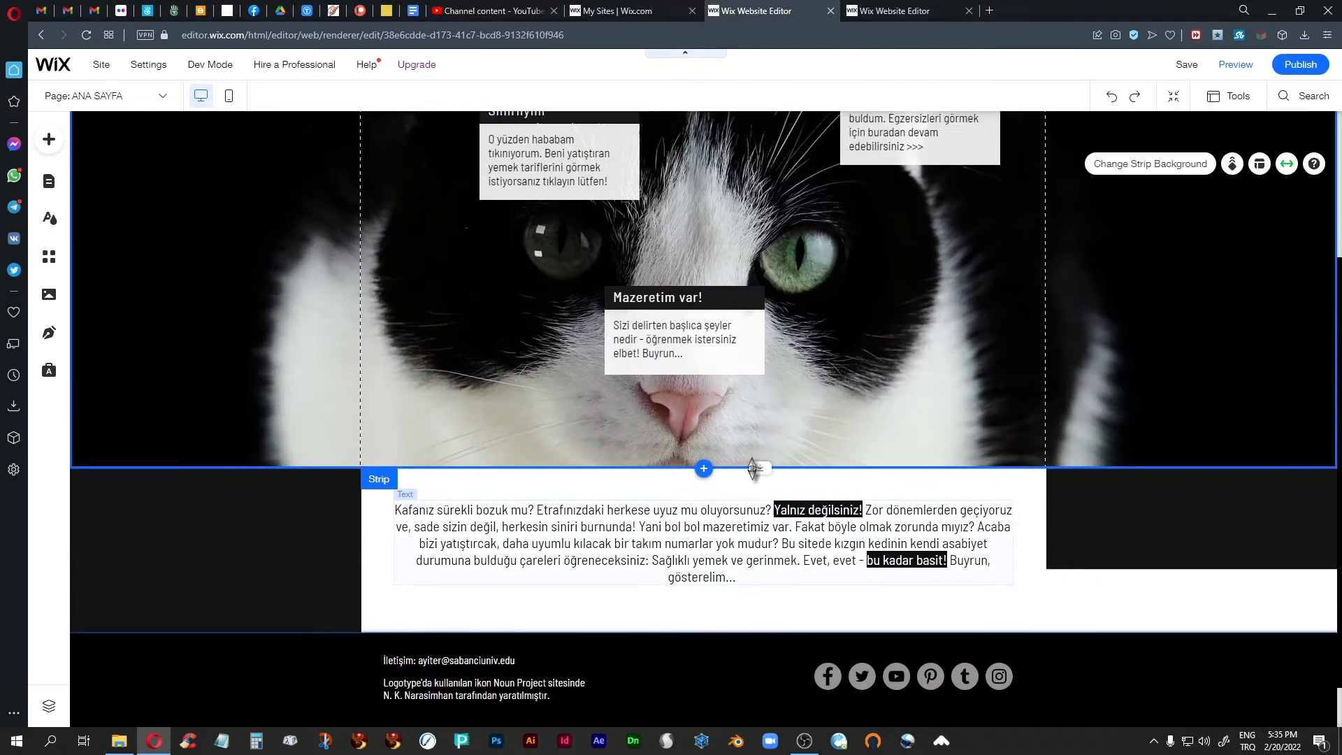
Set the header's scroll behaviour to "Scrolls with site" and close its scroll settings.
left_click(1165, 161)
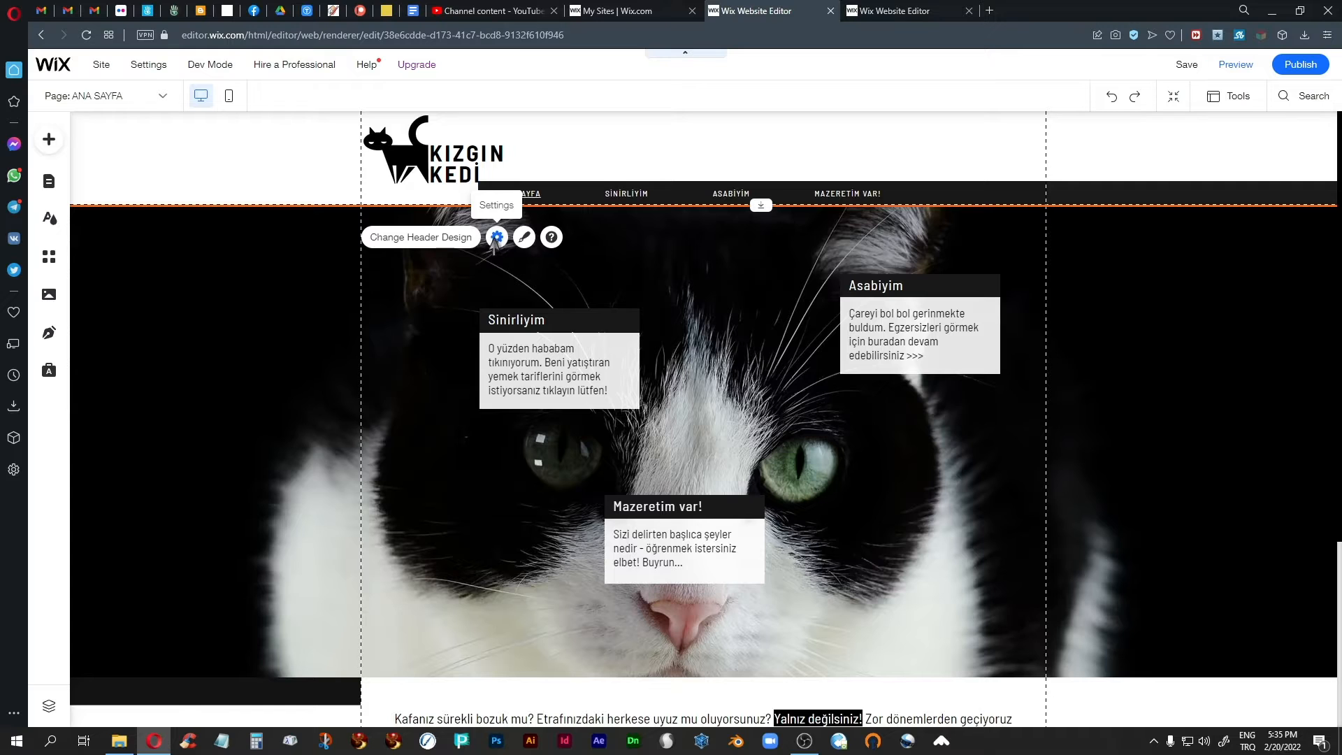
left_click(497, 238)
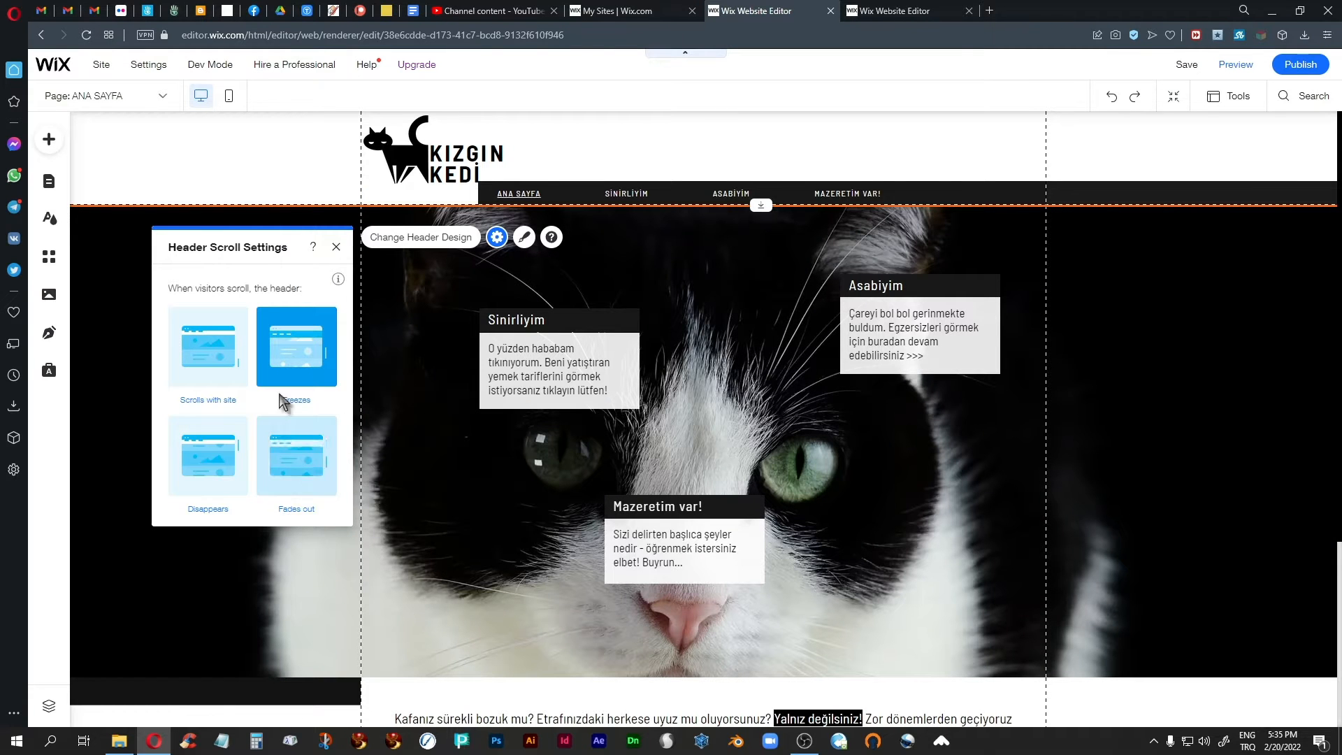
left_click(207, 355)
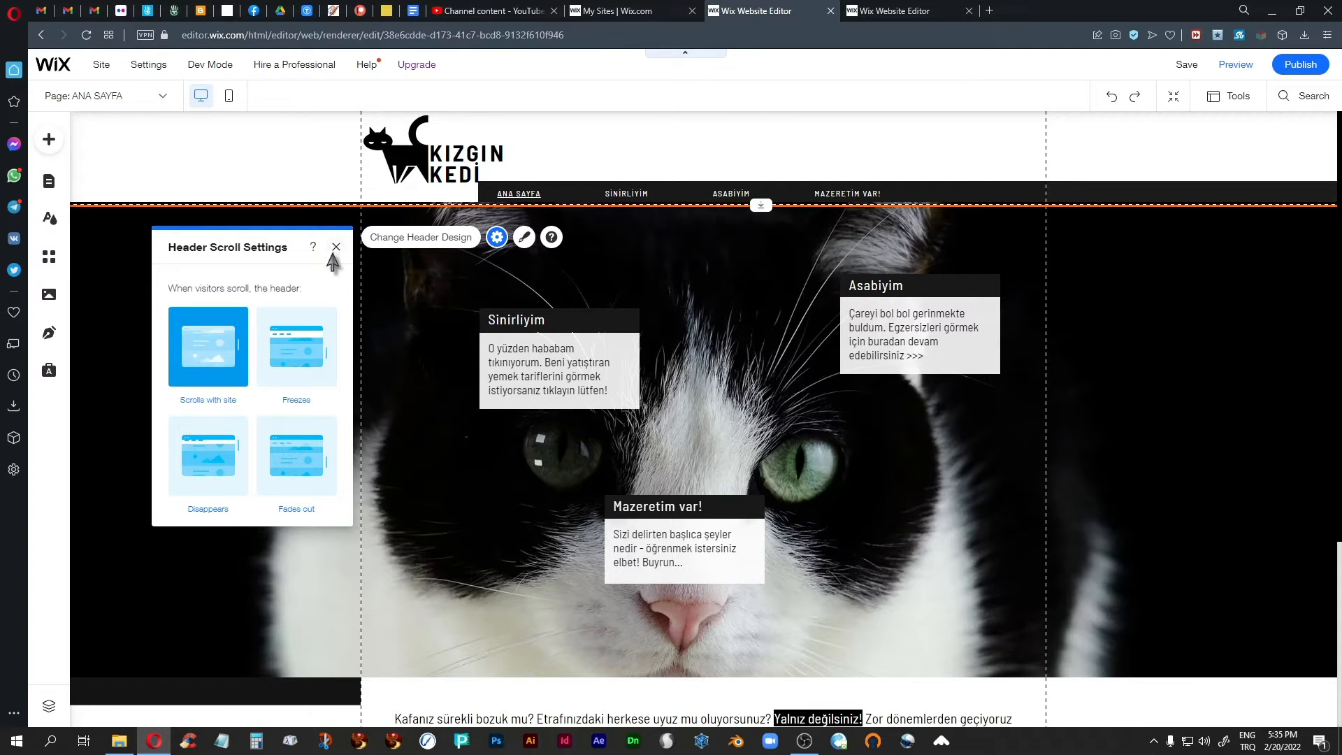
left_click(335, 248)
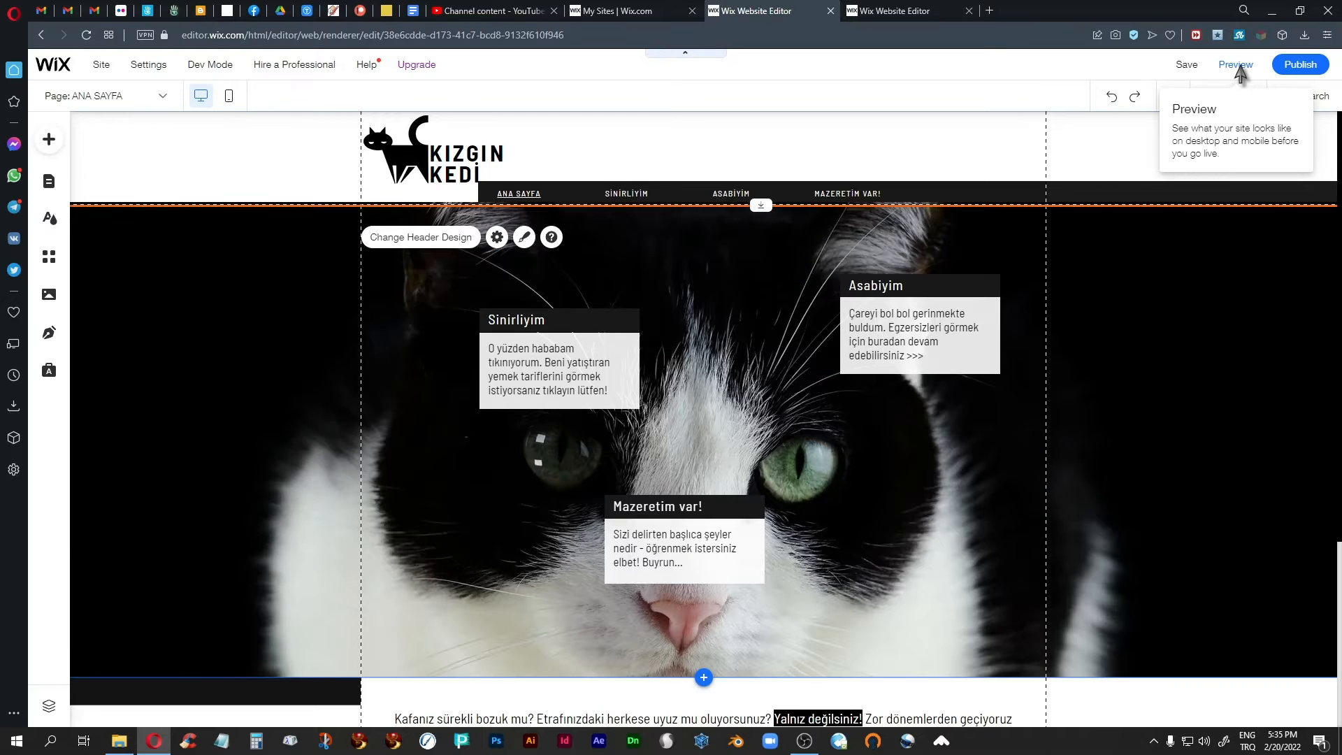
Preview the home page to check how the header moves along with the site, and return to the editor.
left_click(1235, 64)
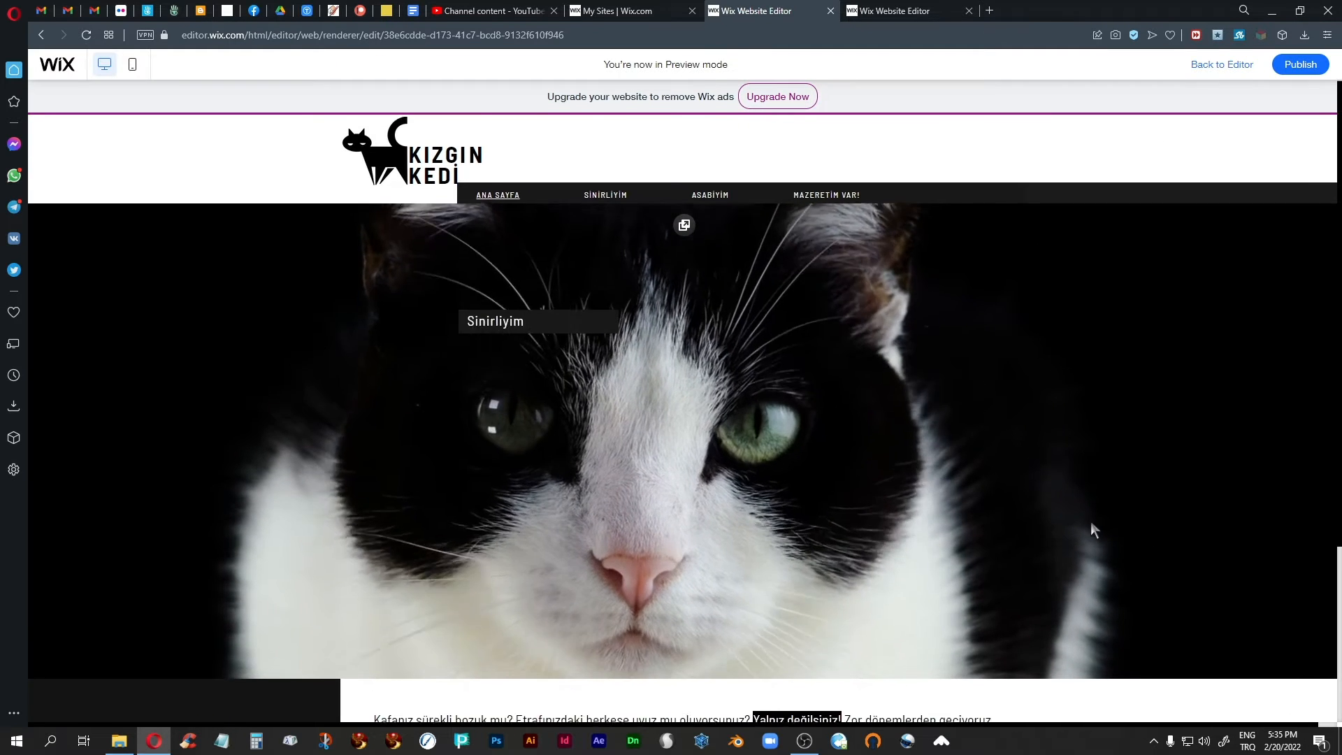
scroll(1091, 523, "down", 3)
scroll(1091, 523, "up", 3)
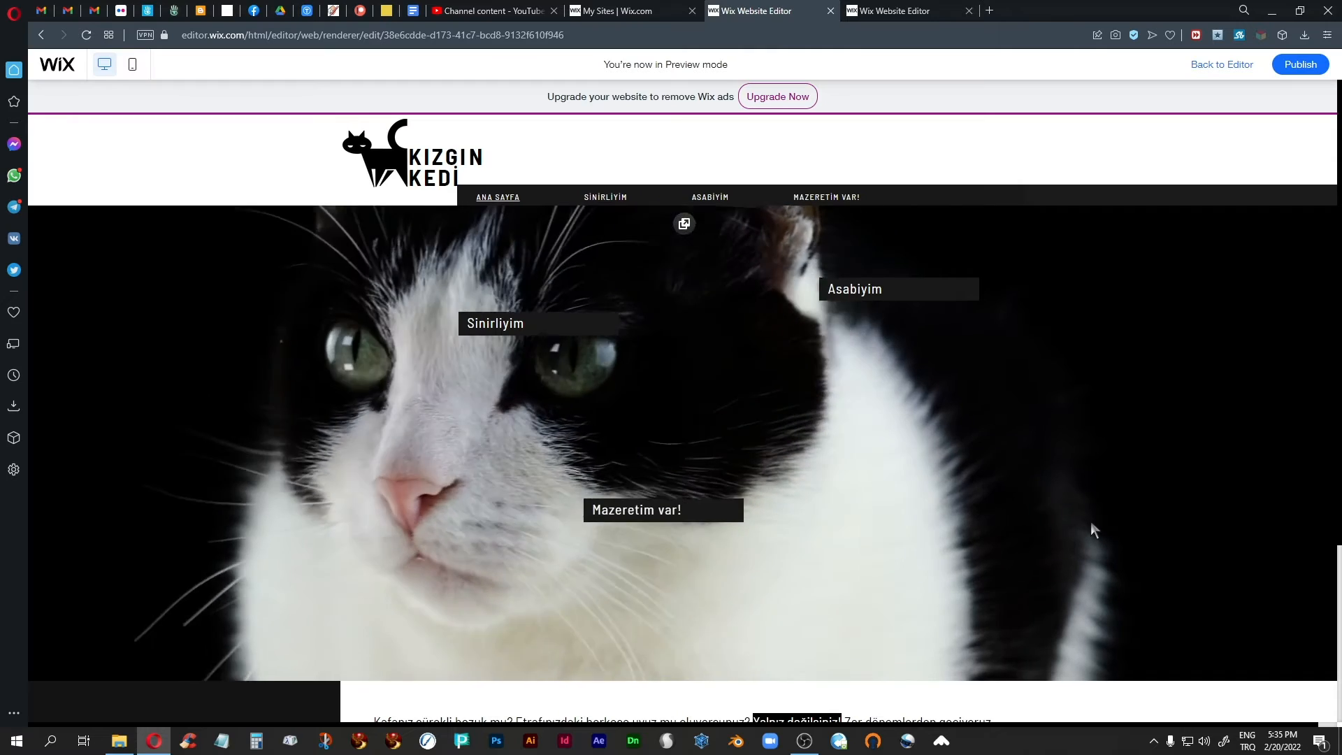
scroll(233, 358, "down", 3)
scroll(233, 358, "up", 3)
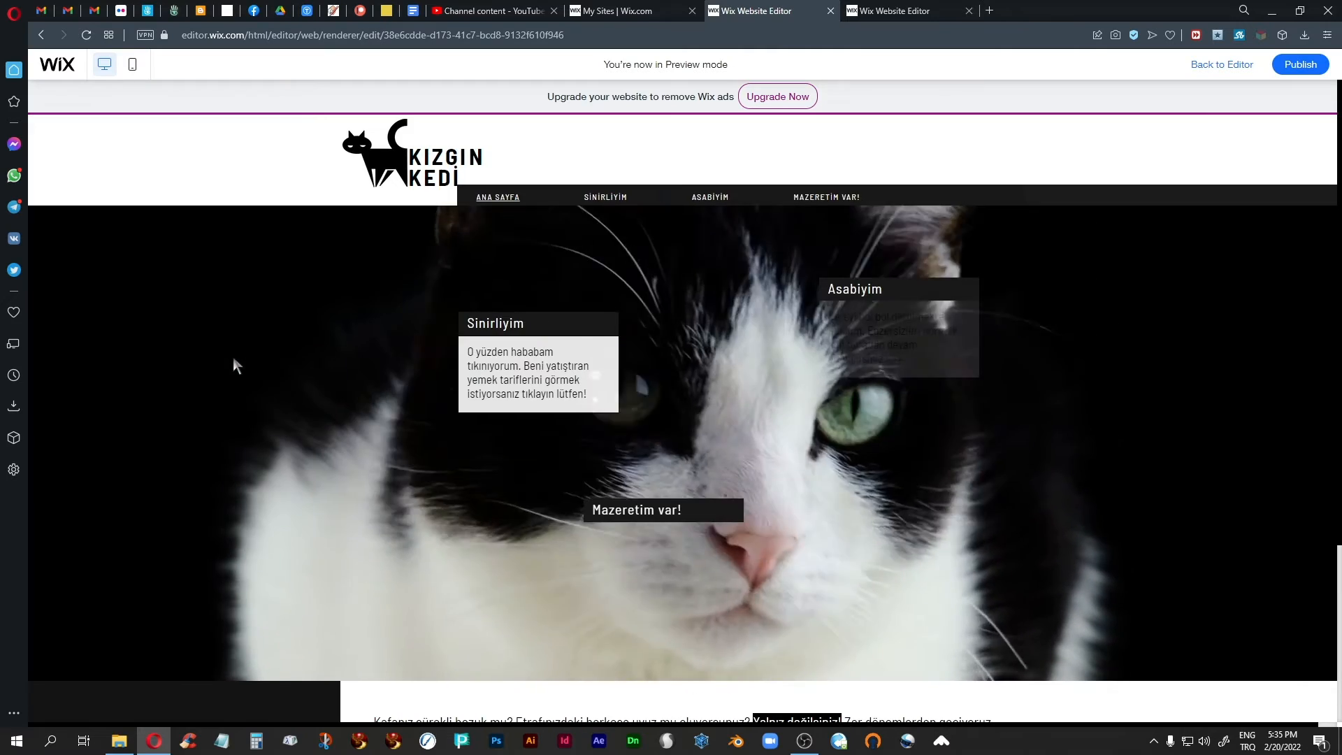
left_click(1220, 65)
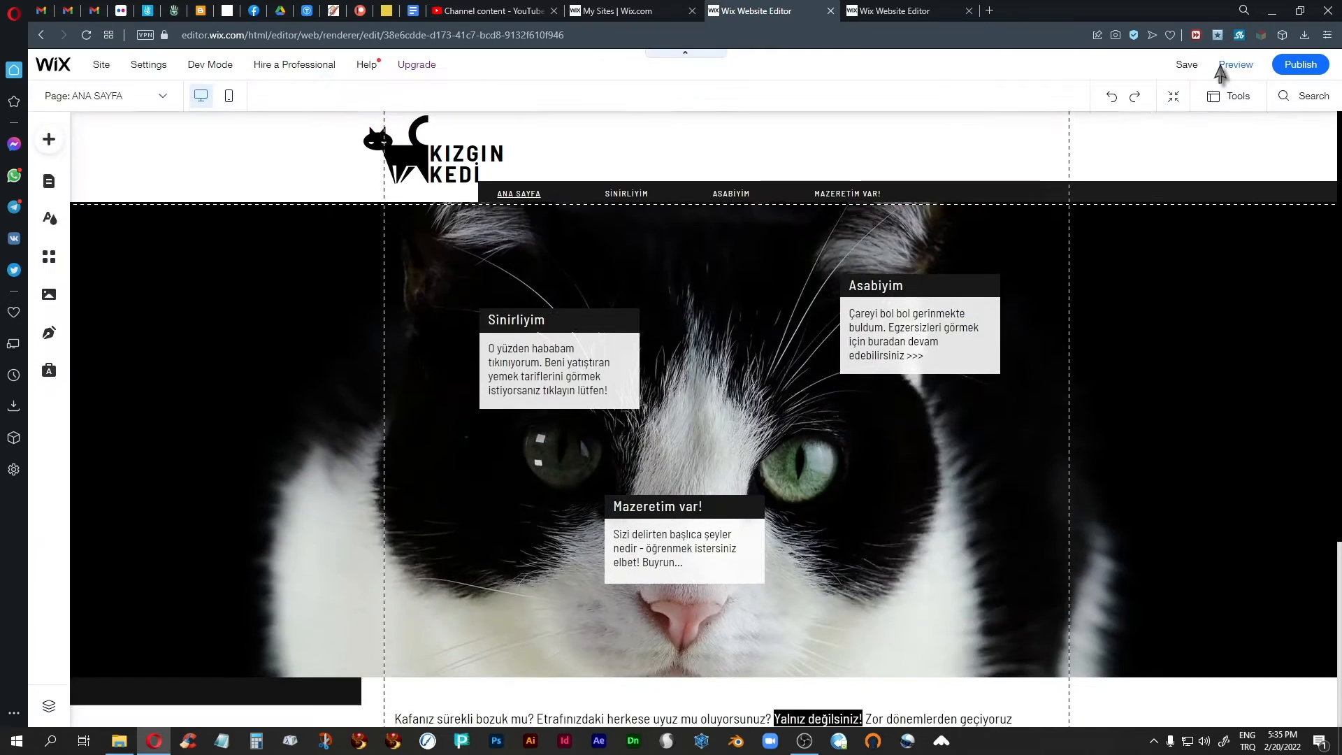
Set the header's scroll behaviour to "Freezes" and close its scroll settings.
left_click(288, 124)
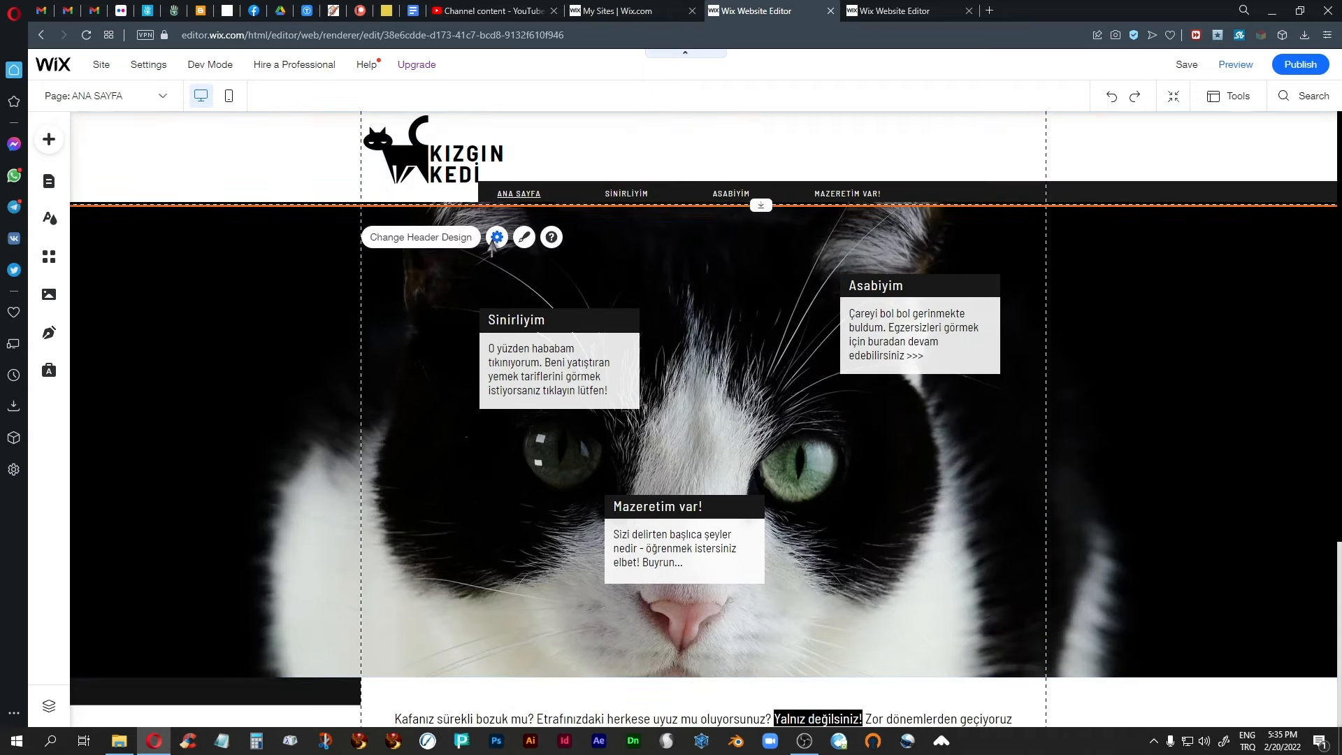
left_click(497, 237)
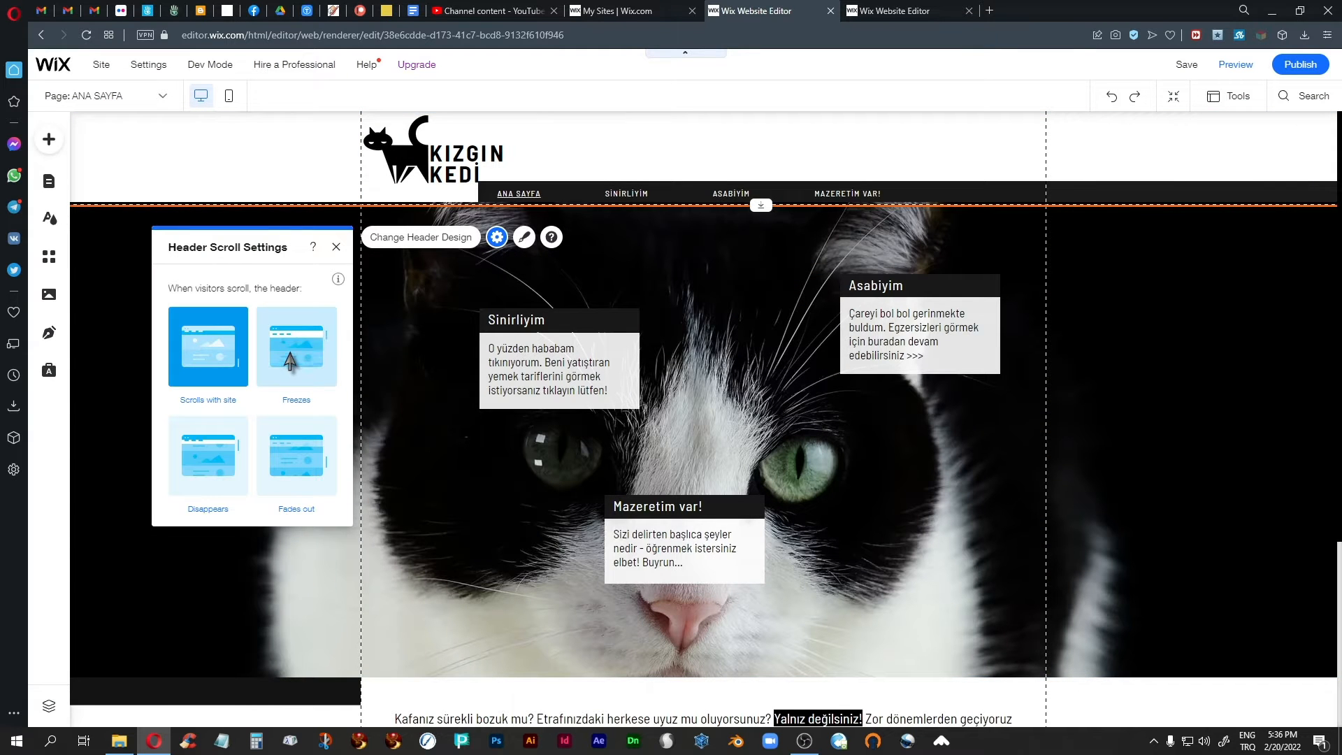
left_click(290, 361)
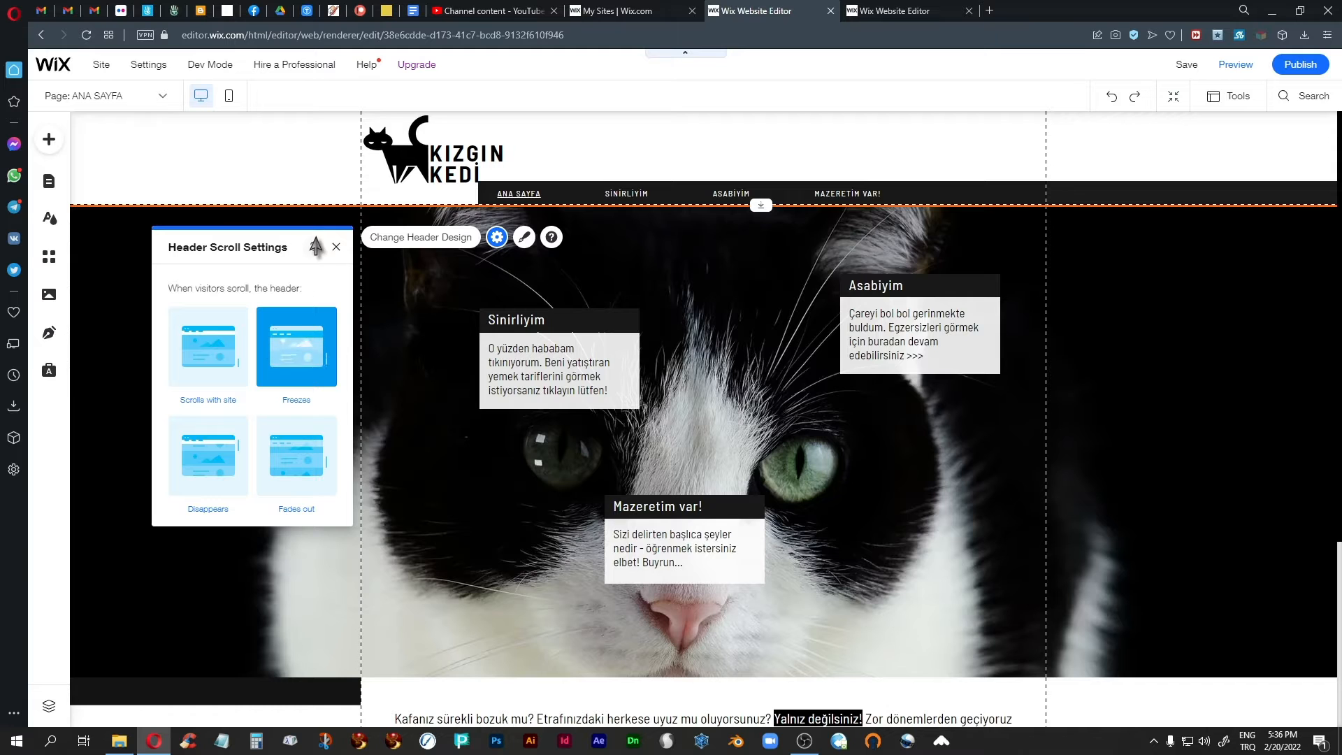
left_click(335, 249)
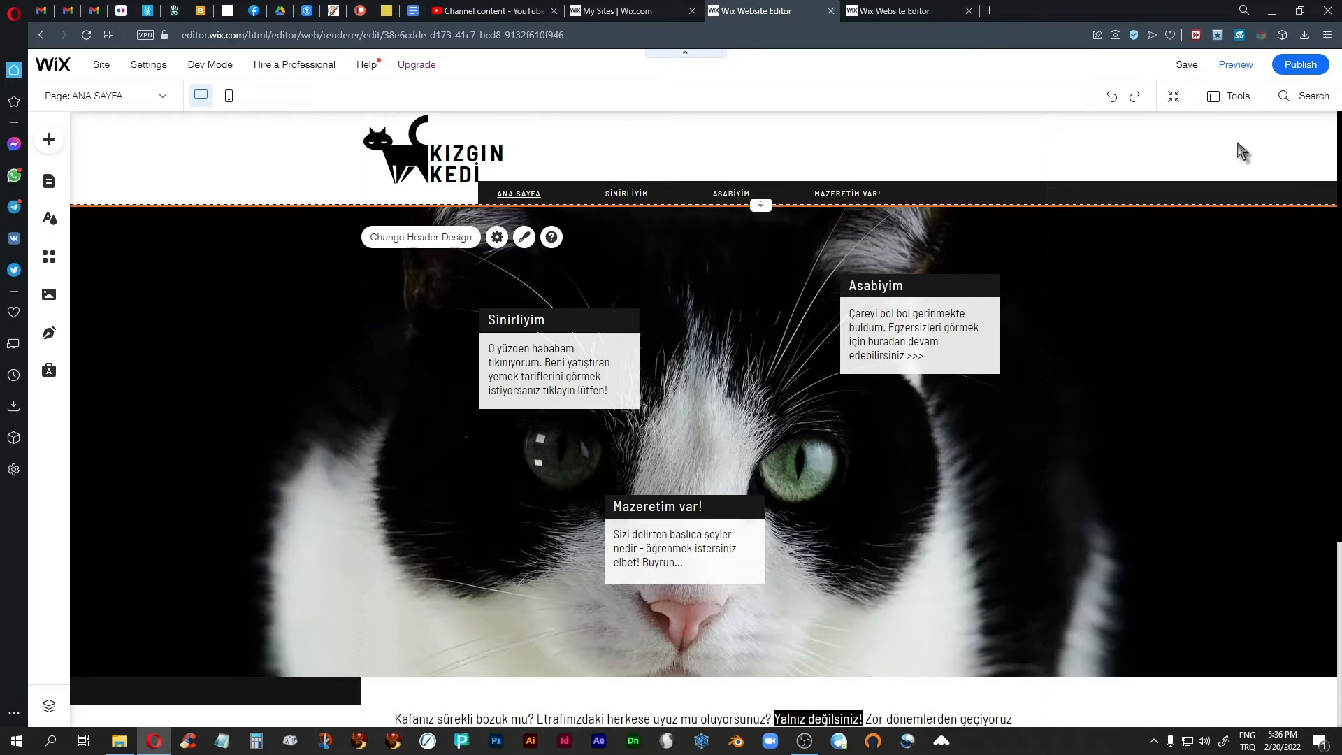
Preview the home page to check how the frozen header behaves while the content scrolls.
left_click(1235, 65)
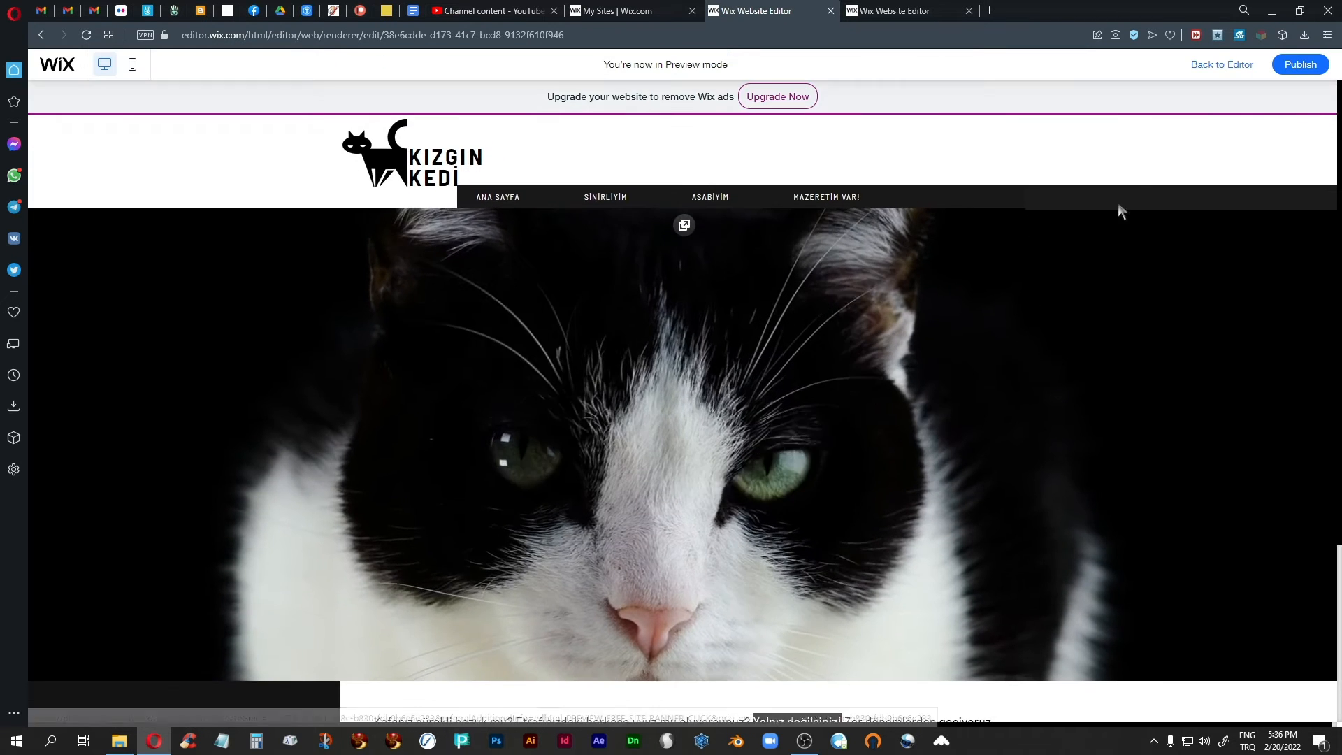
scroll(923, 439, "down", 3)
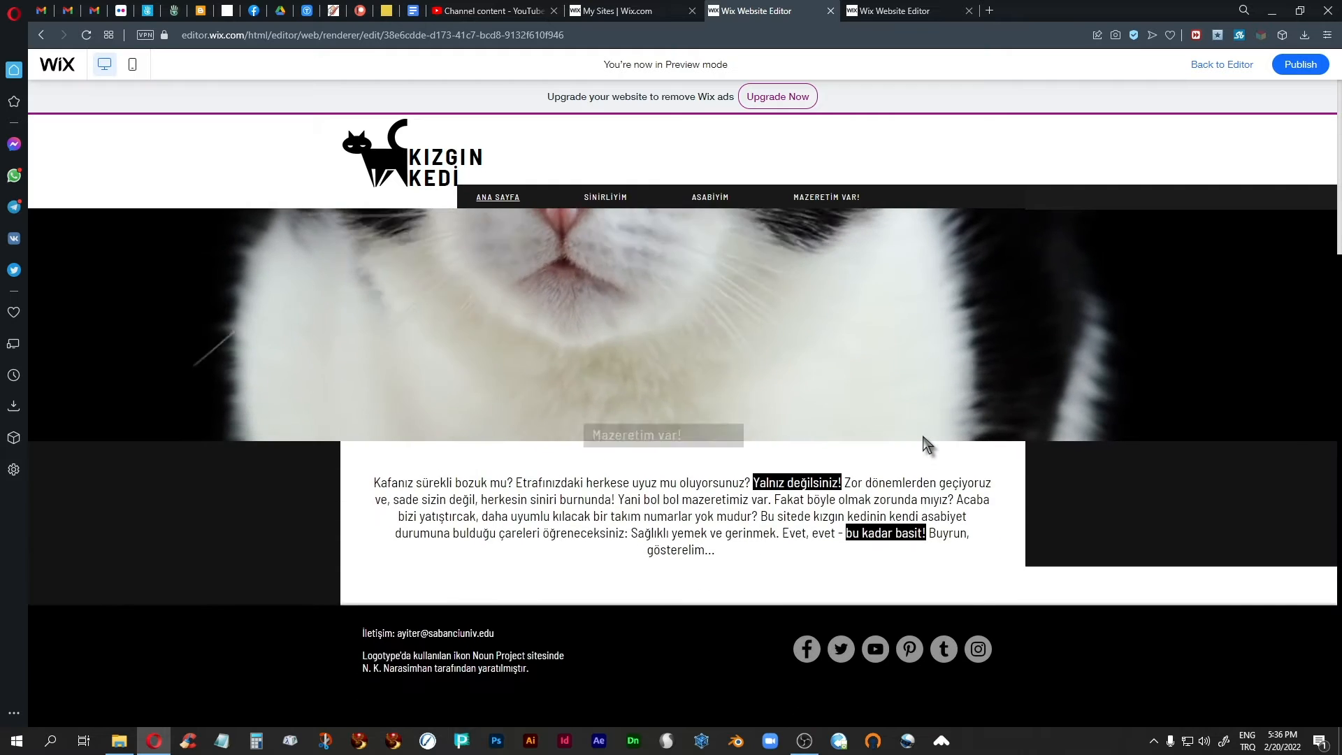
scroll(923, 443, "up", 4)
scroll(922, 443, "down", 3)
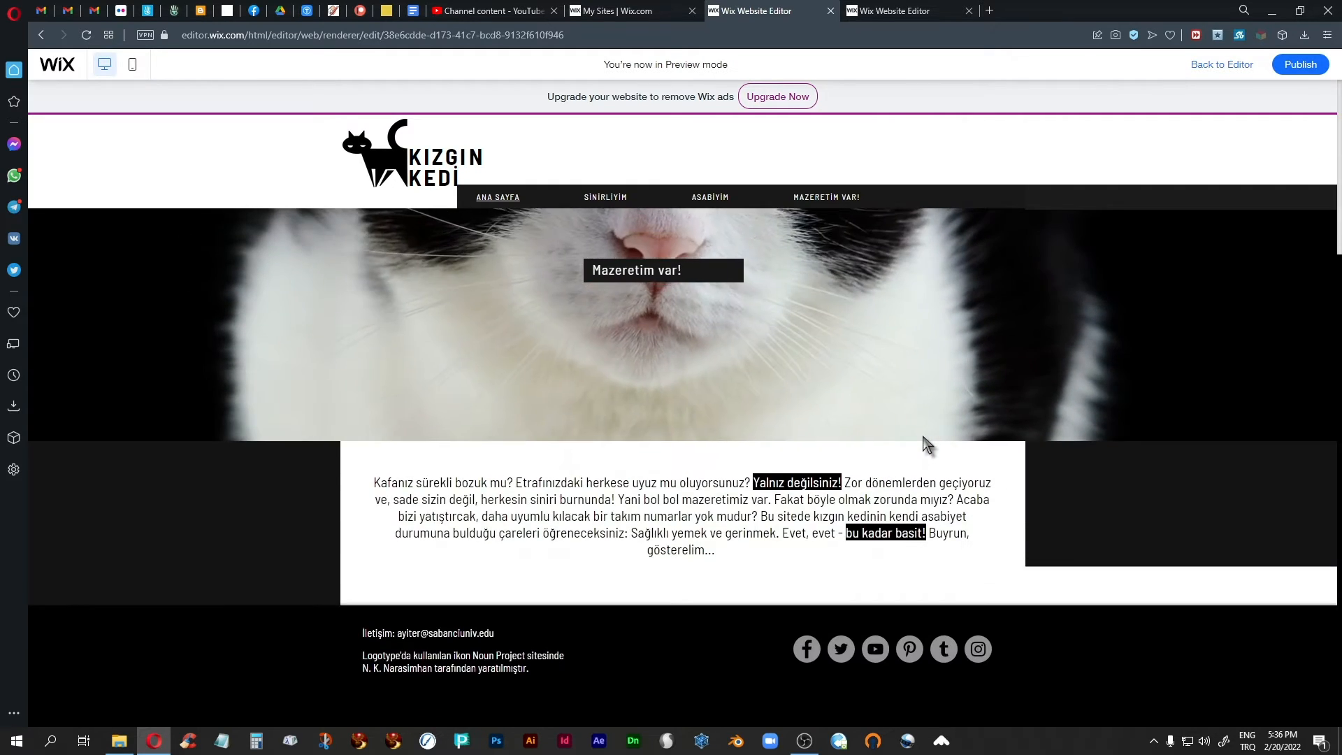
scroll(923, 437, "up", 3)
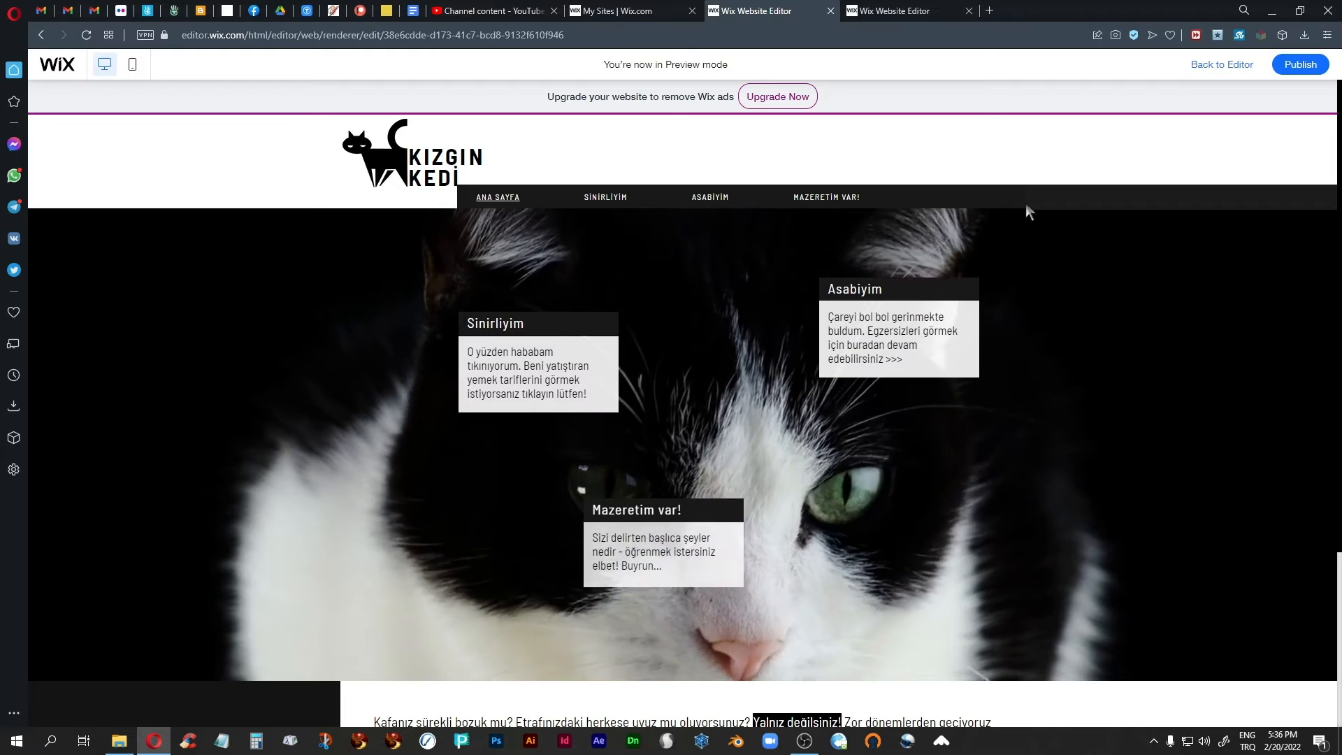
Check the frozen header along the whole Sinirliyim page in preview, go back to Ana Sayfa and return to the editor.
left_click(607, 198)
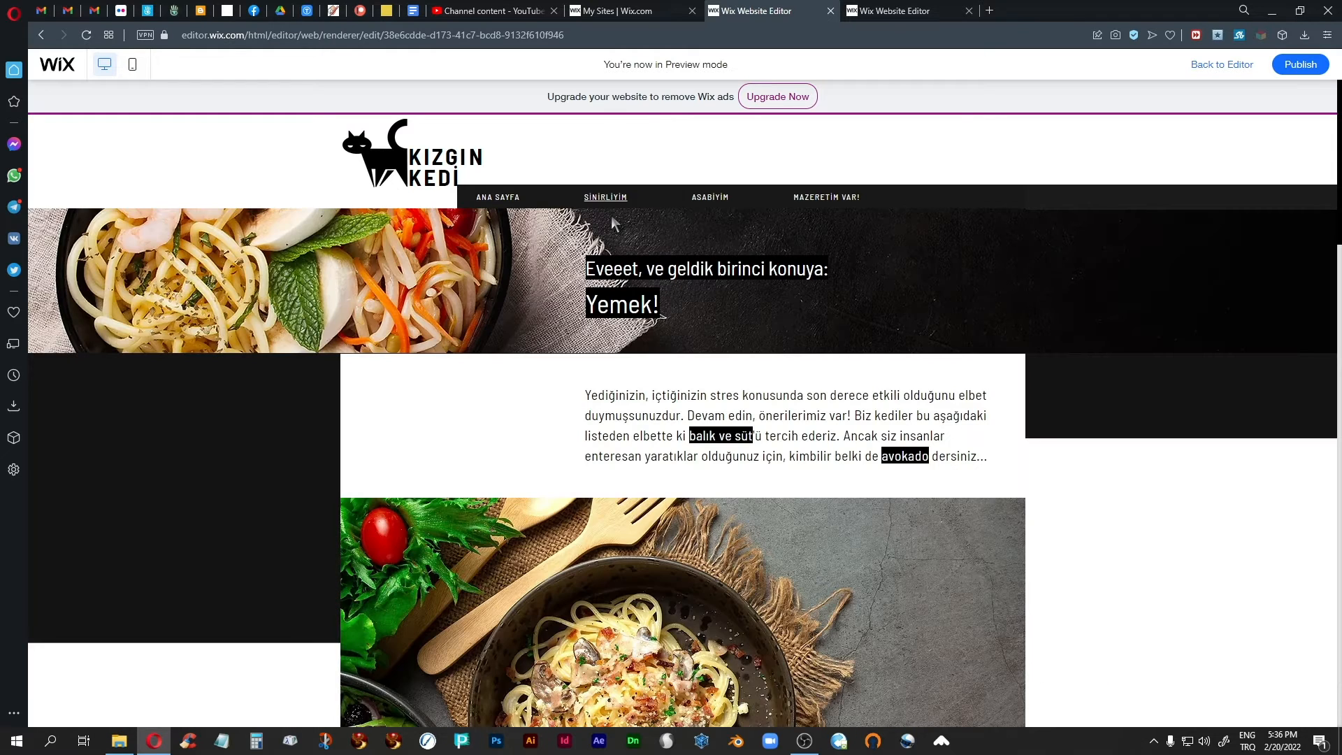
scroll(1135, 447, "down", 5)
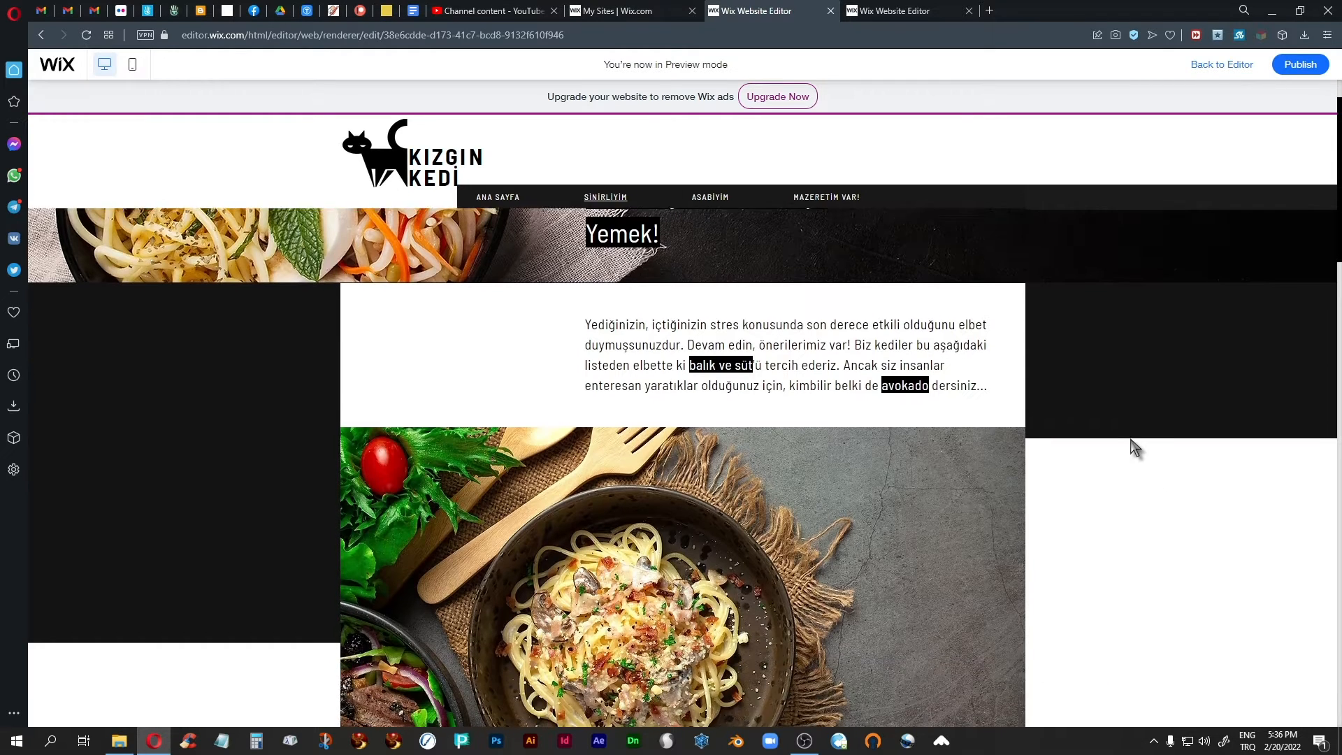
scroll(1134, 447, "down", 5)
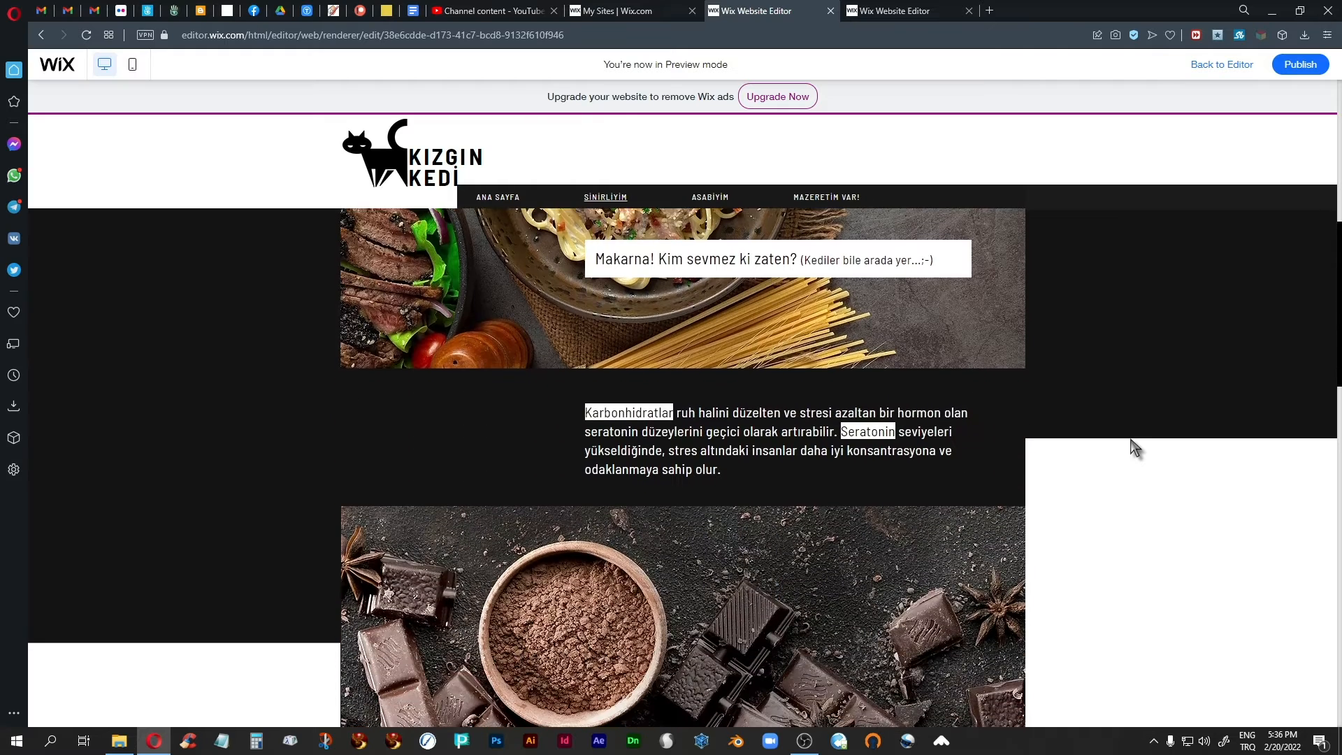
scroll(1135, 447, "down", 6)
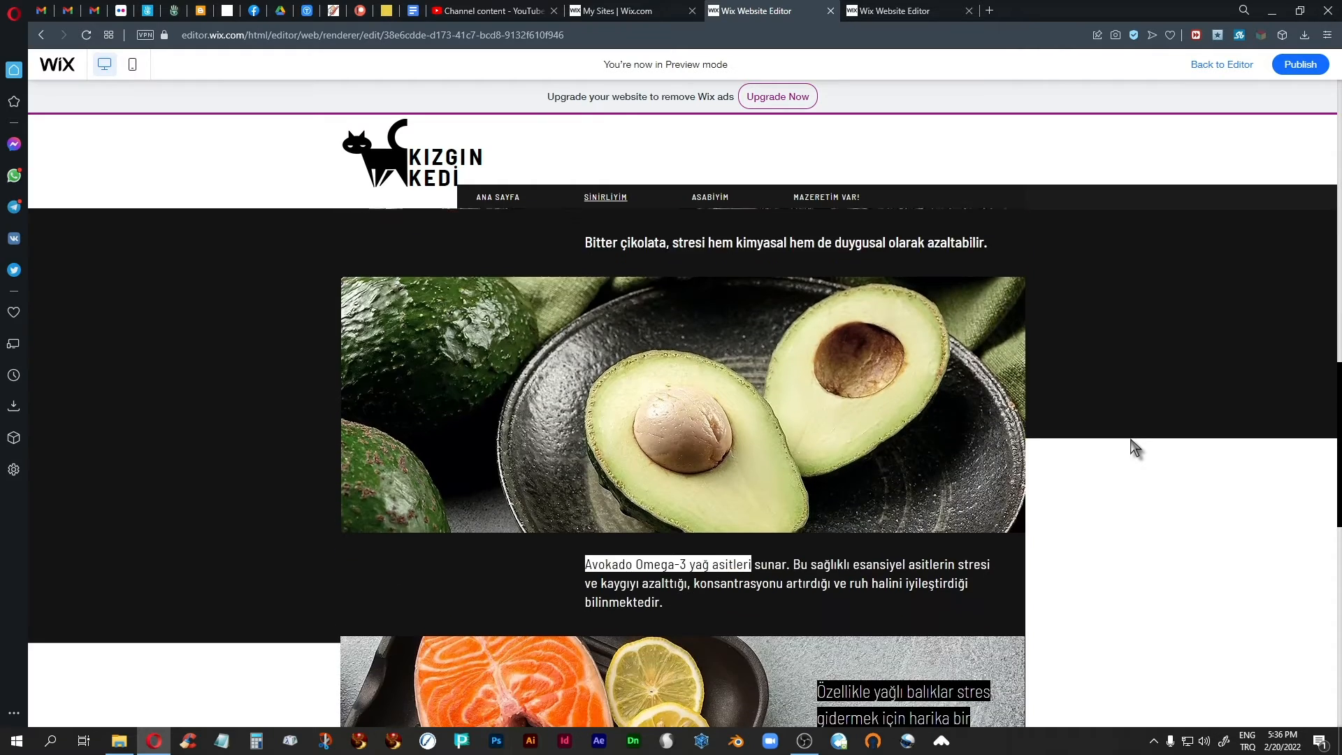
scroll(1134, 447, "down", 3)
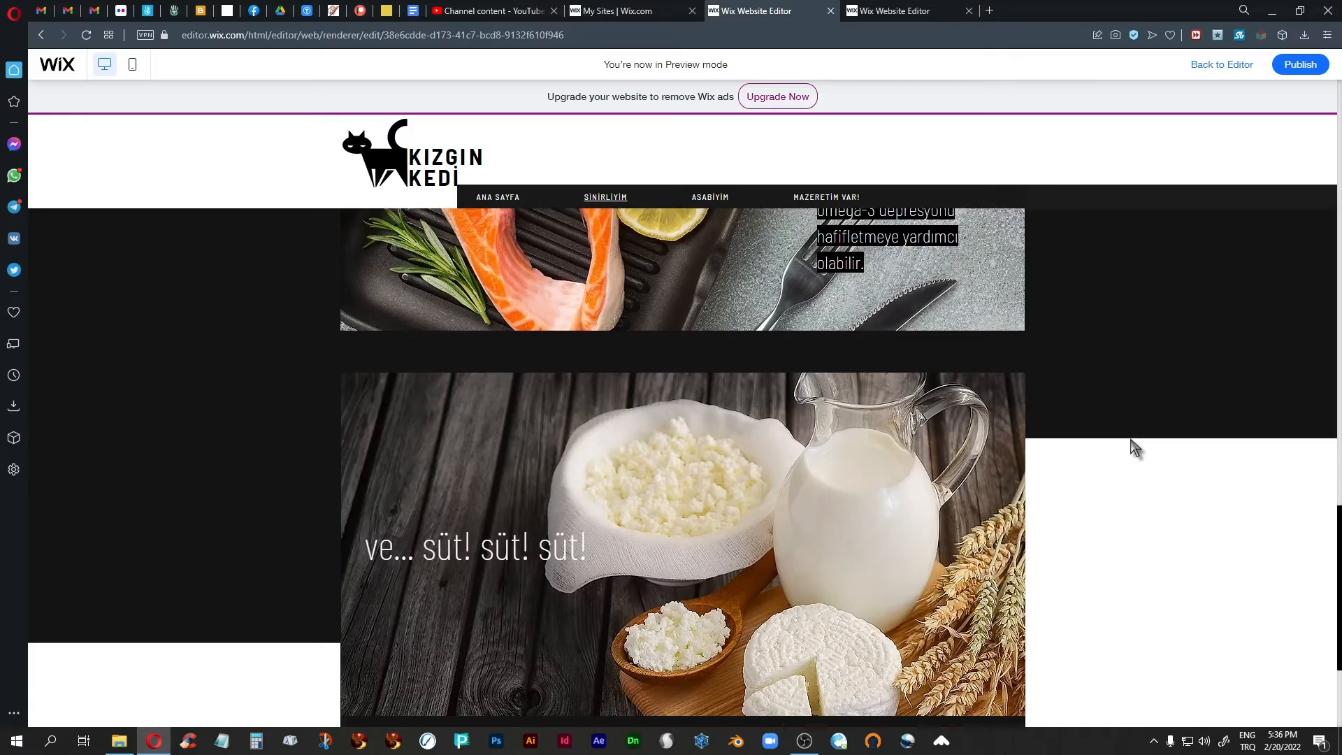
scroll(1134, 448, "up", 8)
scroll(1134, 448, "up", 10)
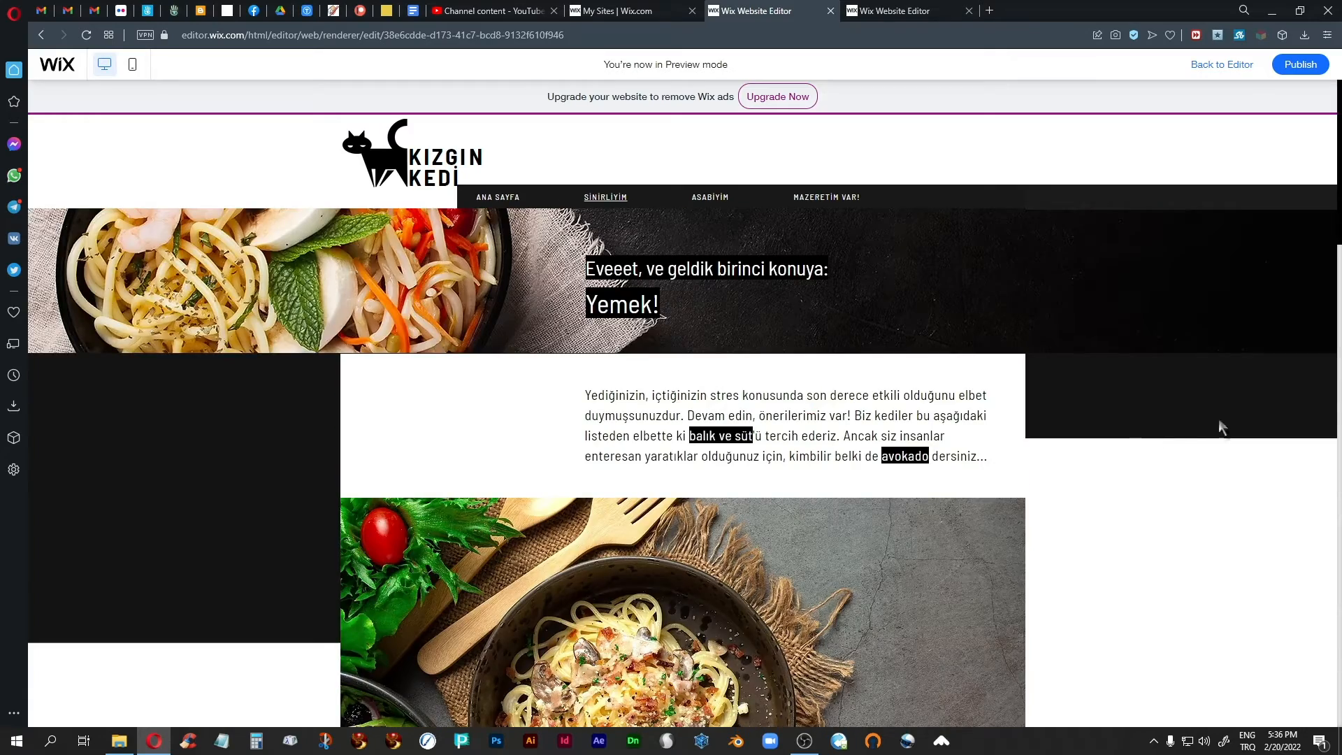
left_click(498, 198)
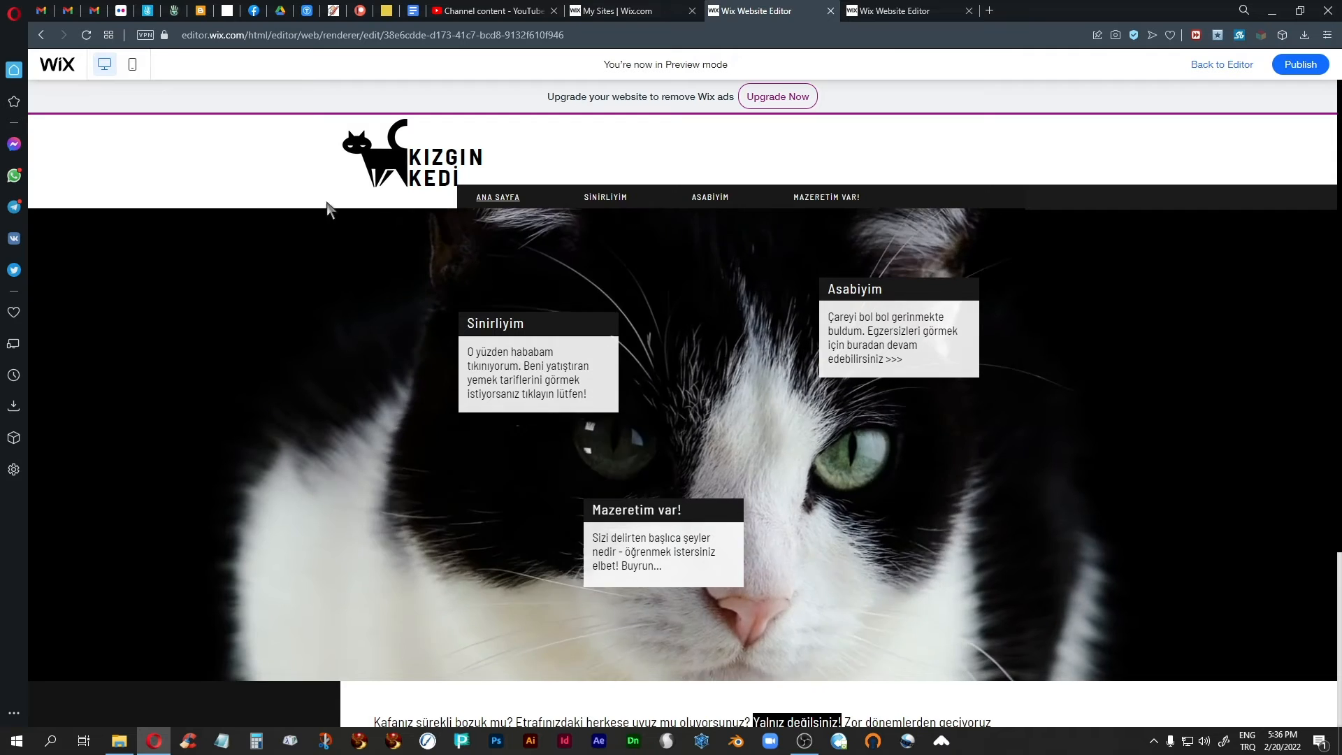
left_click(1234, 64)
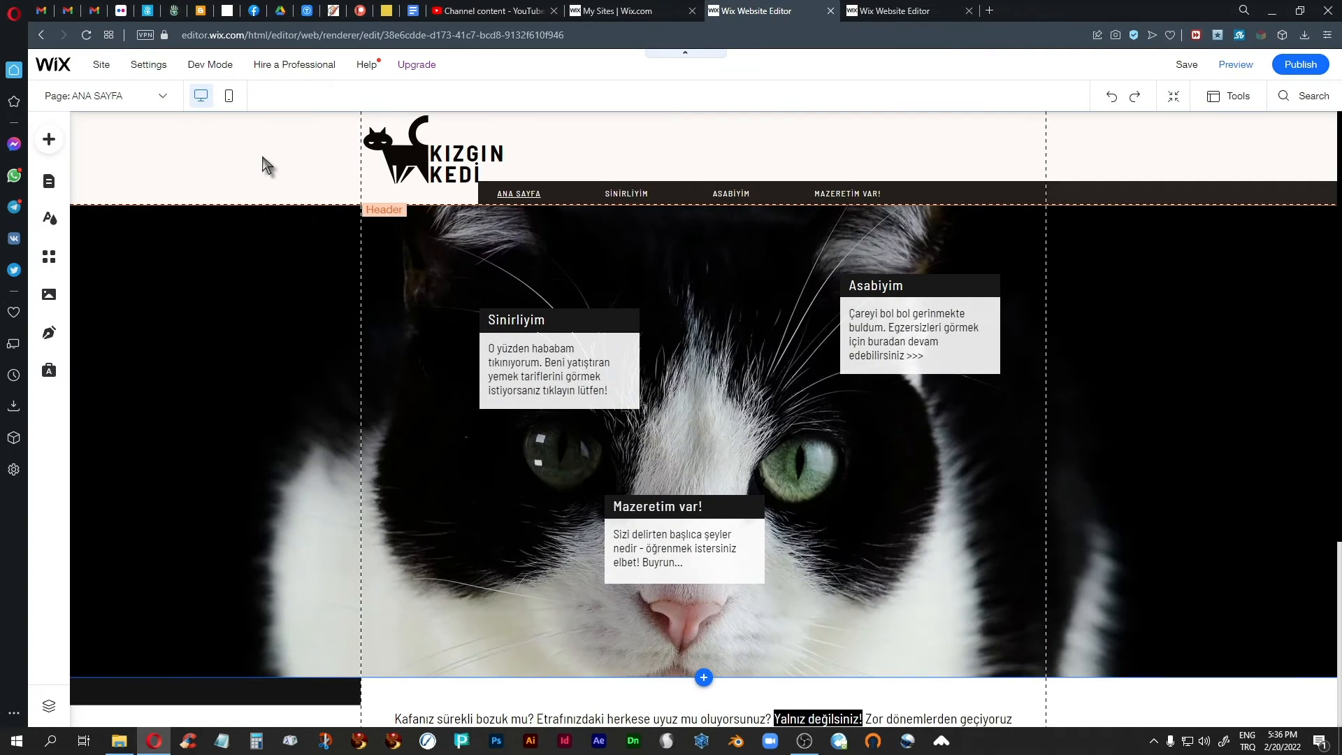
Set the header's scroll behaviour to "Disappears" and close its scroll settings.
left_click(260, 150)
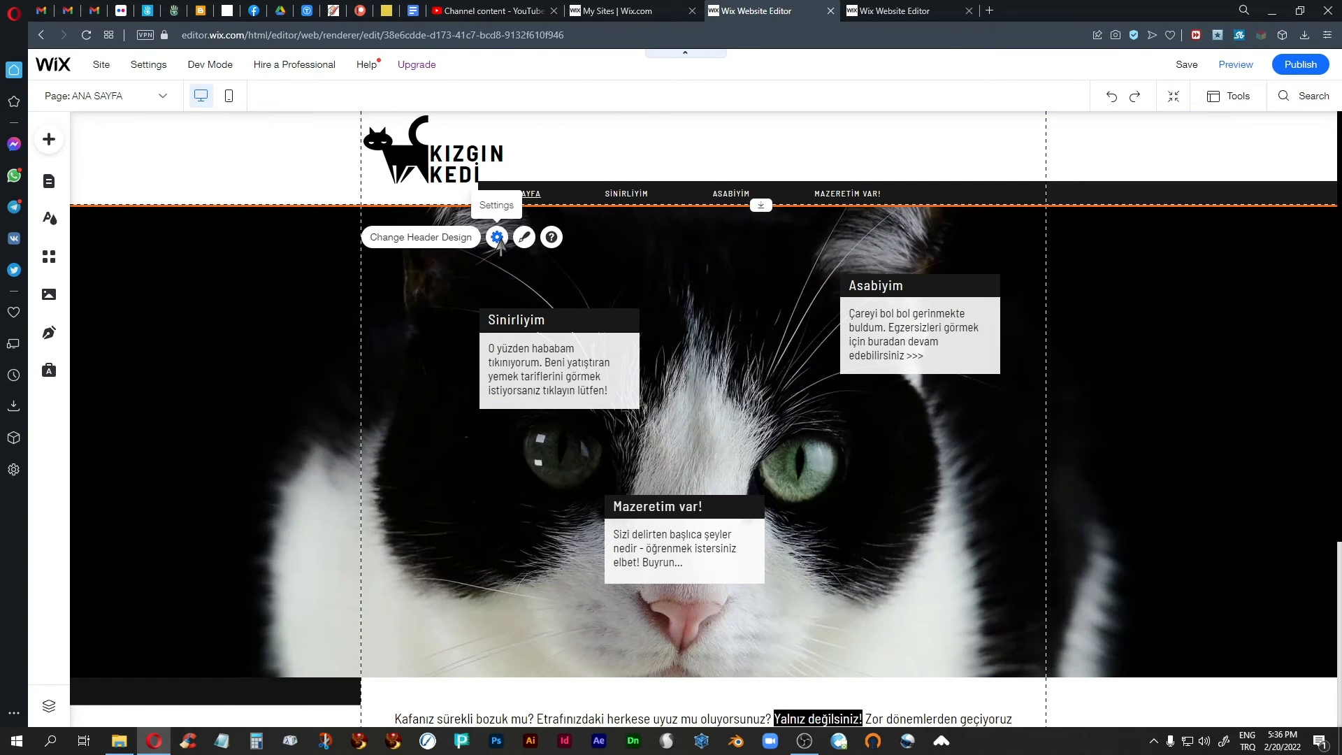
left_click(496, 237)
left_click(200, 465)
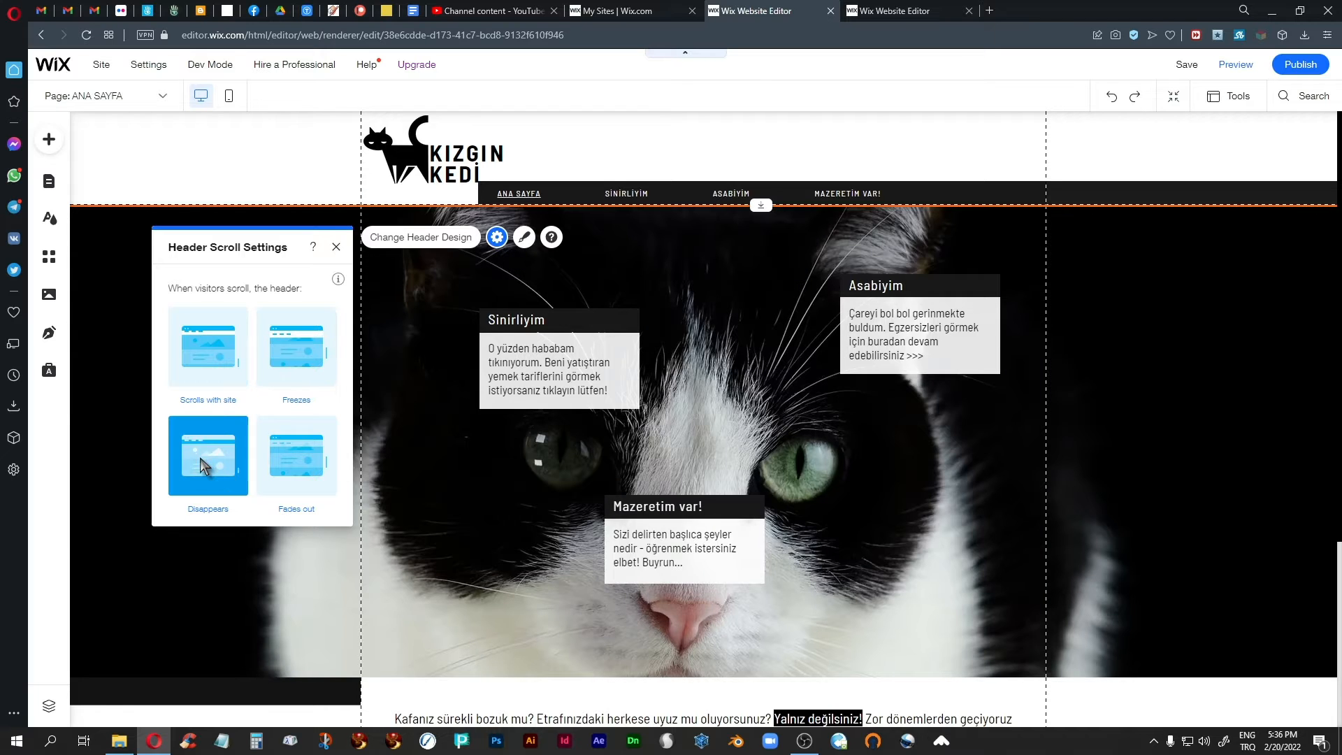
left_click(336, 247)
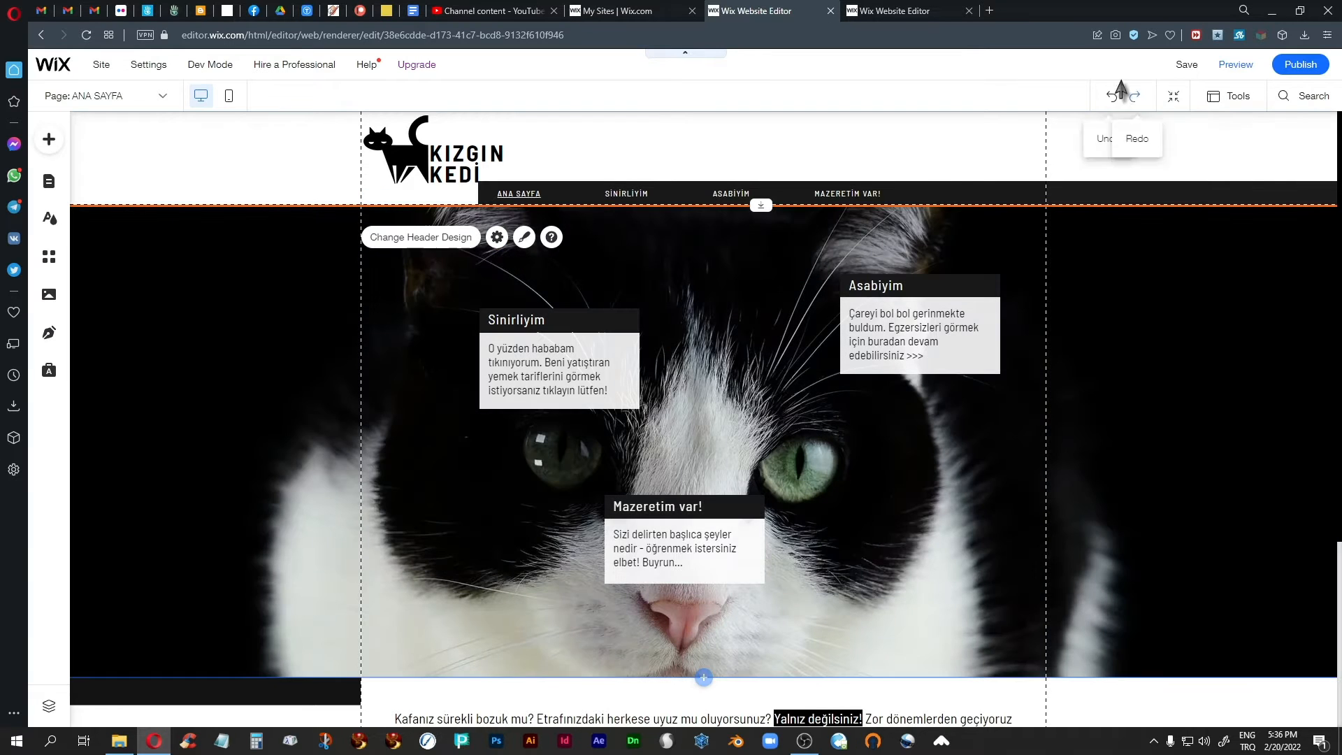
Preview the home page to check how the header set to "Disappears" behaves while scrolling down and back up.
left_click(1223, 76)
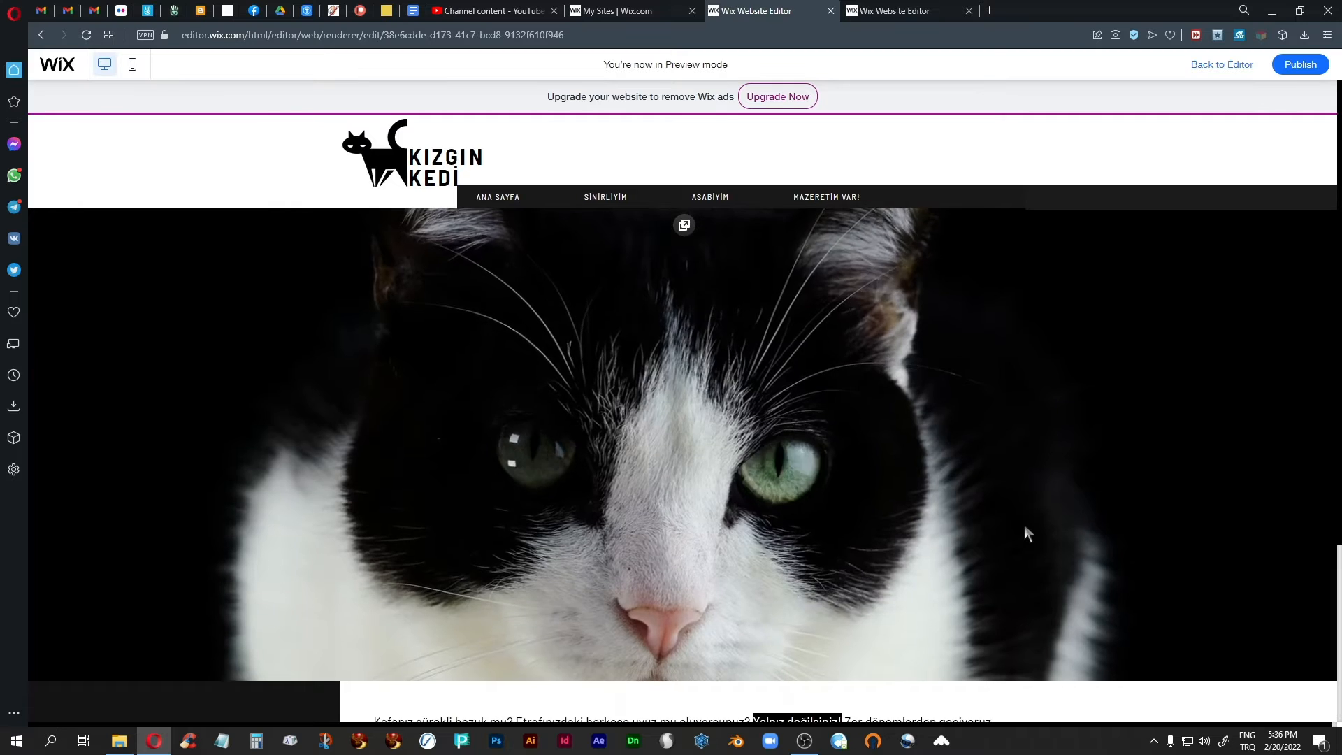
scroll(1025, 525, "down", 5)
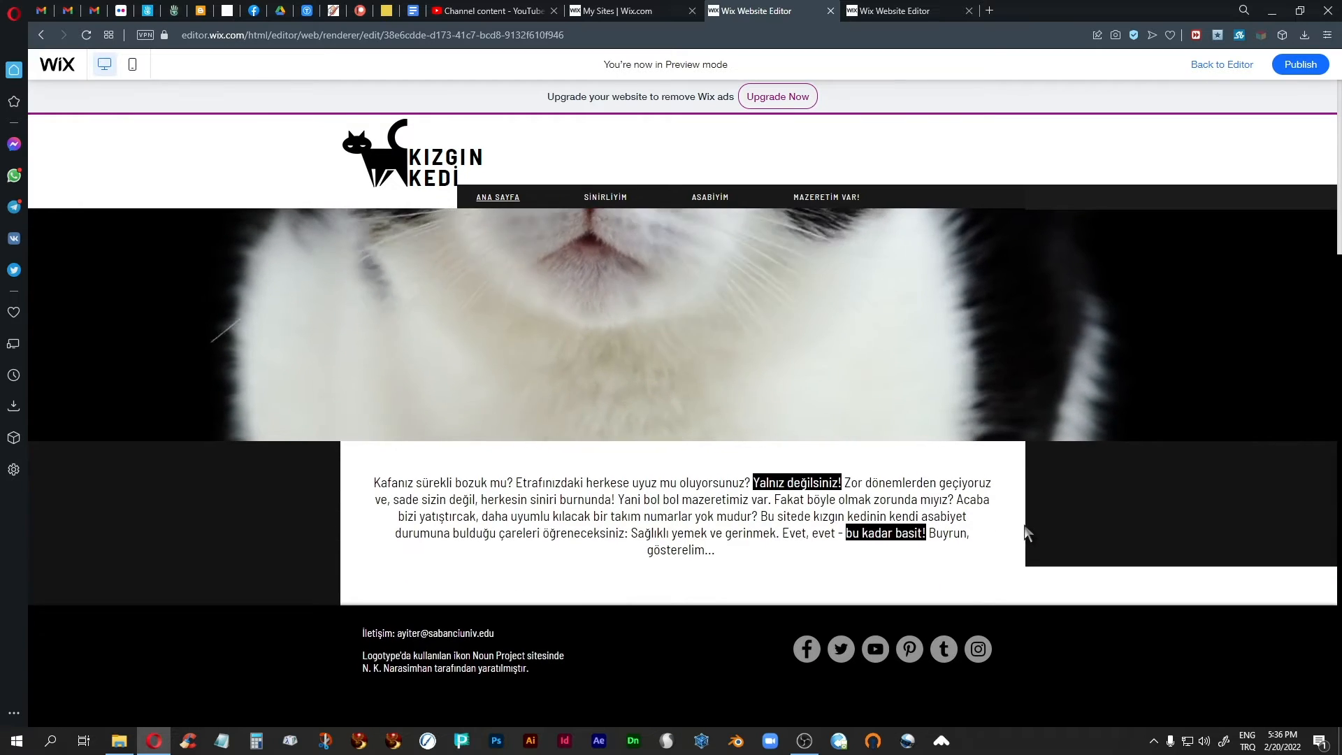
scroll(1026, 534, "up", 3)
scroll(1025, 526, "down", 5)
scroll(1024, 526, "up", 5)
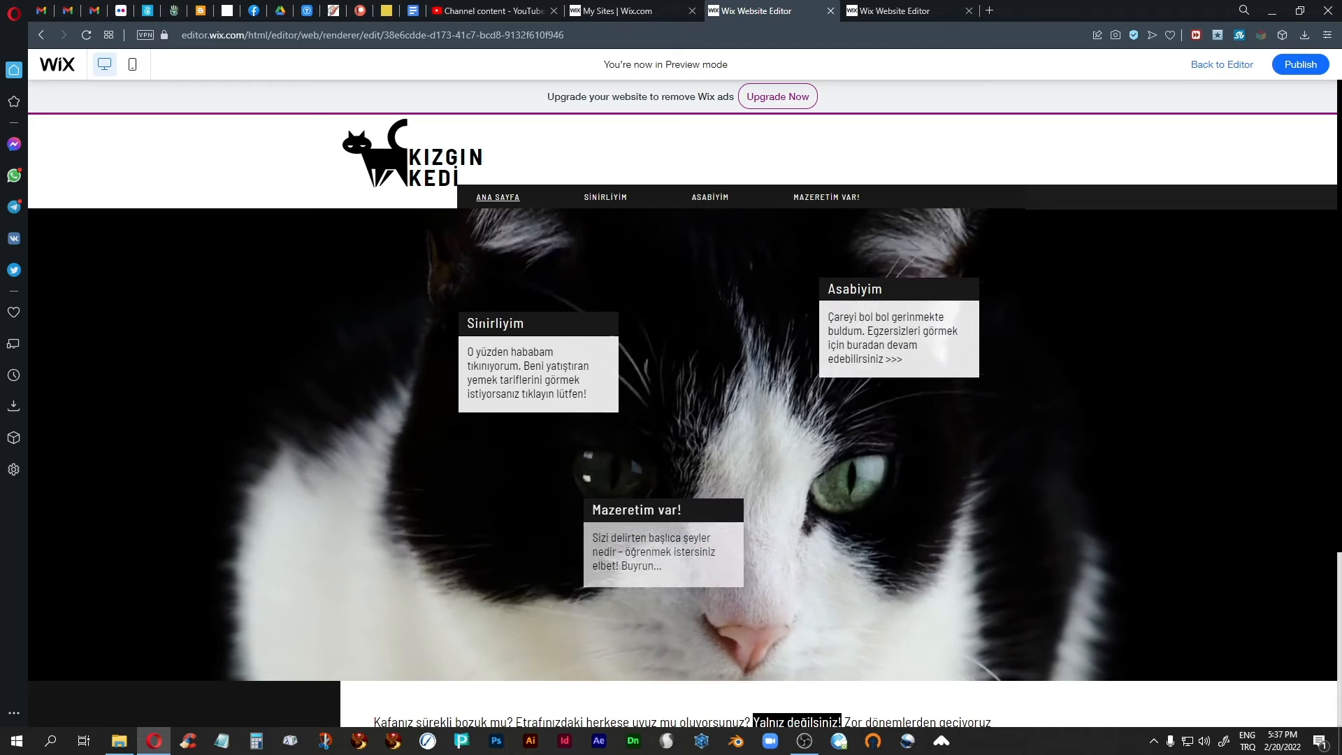
Check the disappearing header along the Sinirliyim page in preview by scrolling both ways, and return to the editor.
left_click(605, 198)
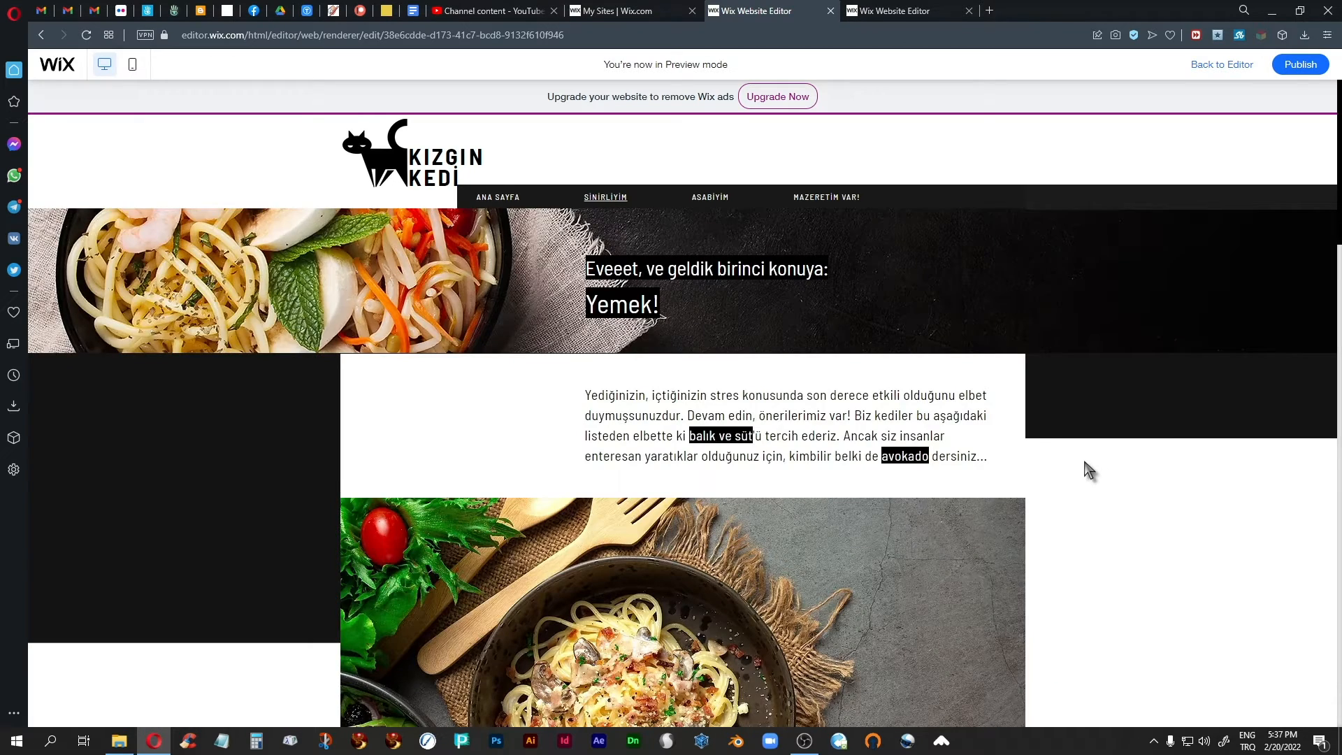
scroll(1084, 462, "down", 6)
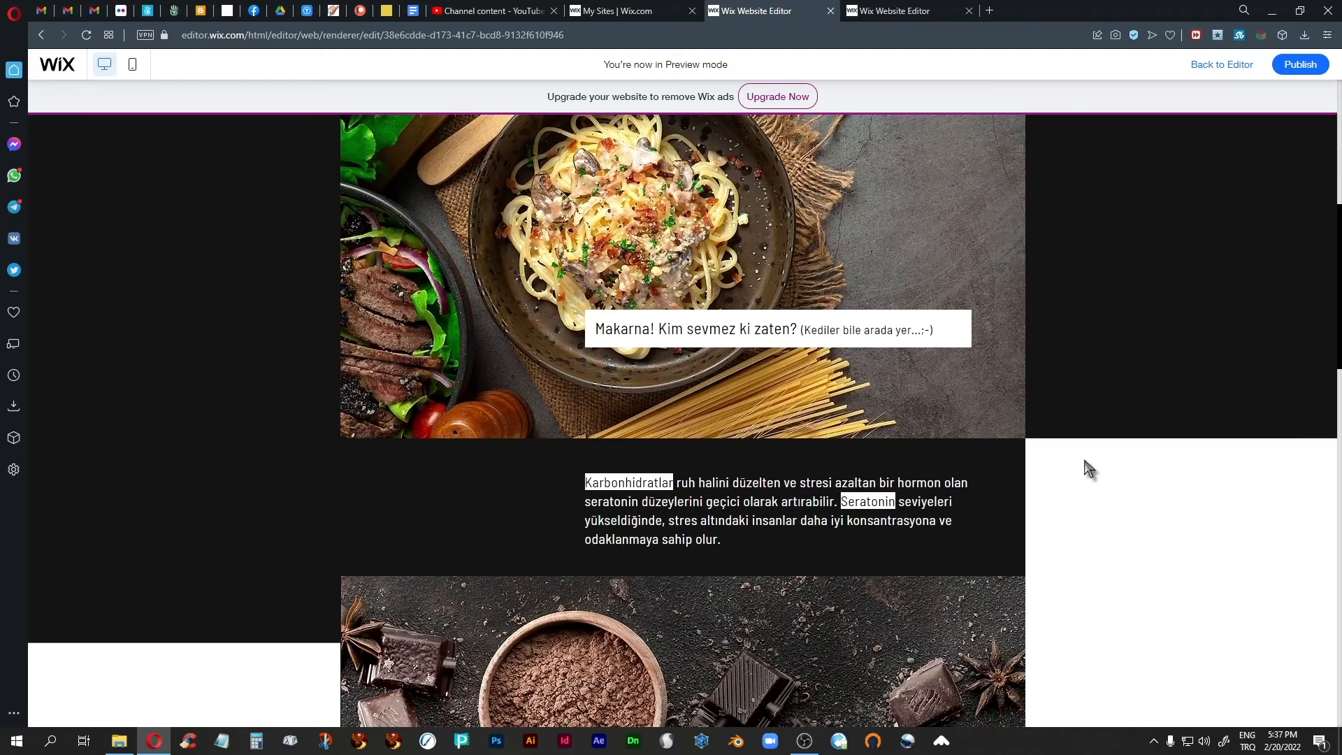
scroll(1084, 461, "down", 5)
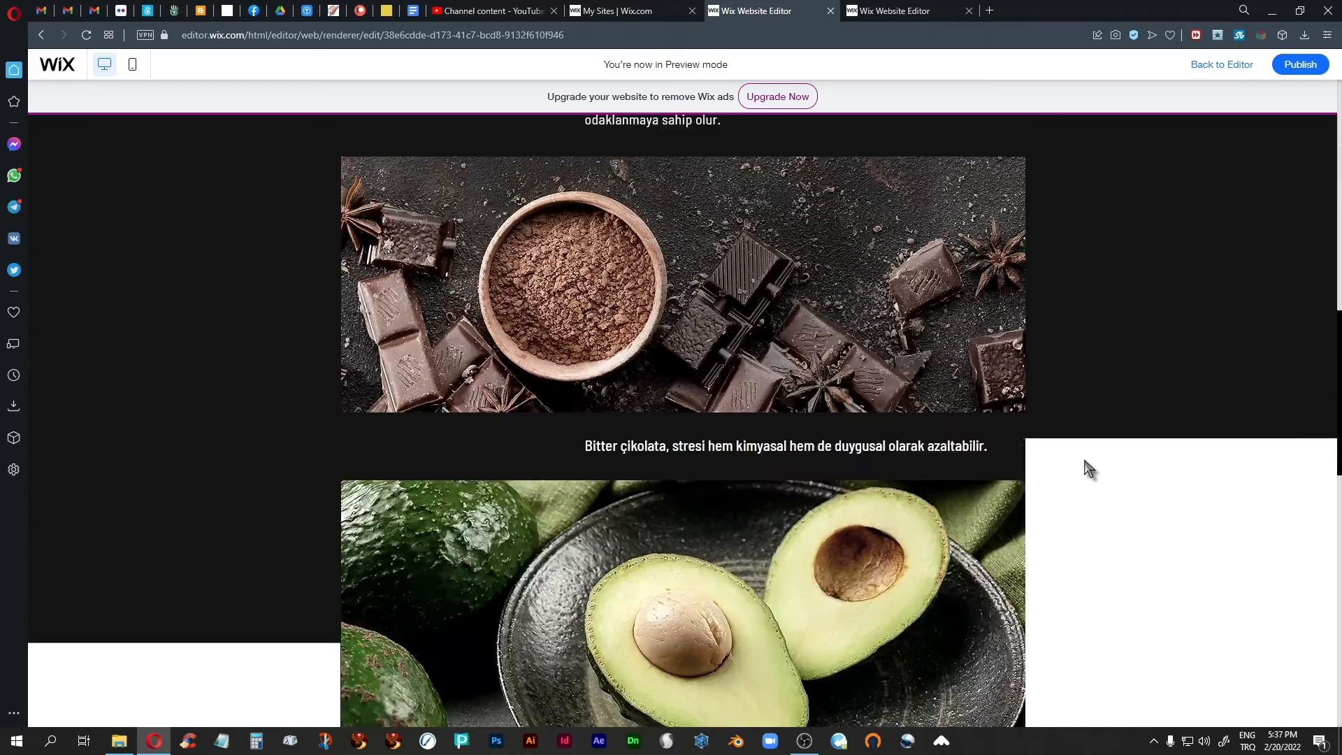
scroll(1084, 460, "up", 5)
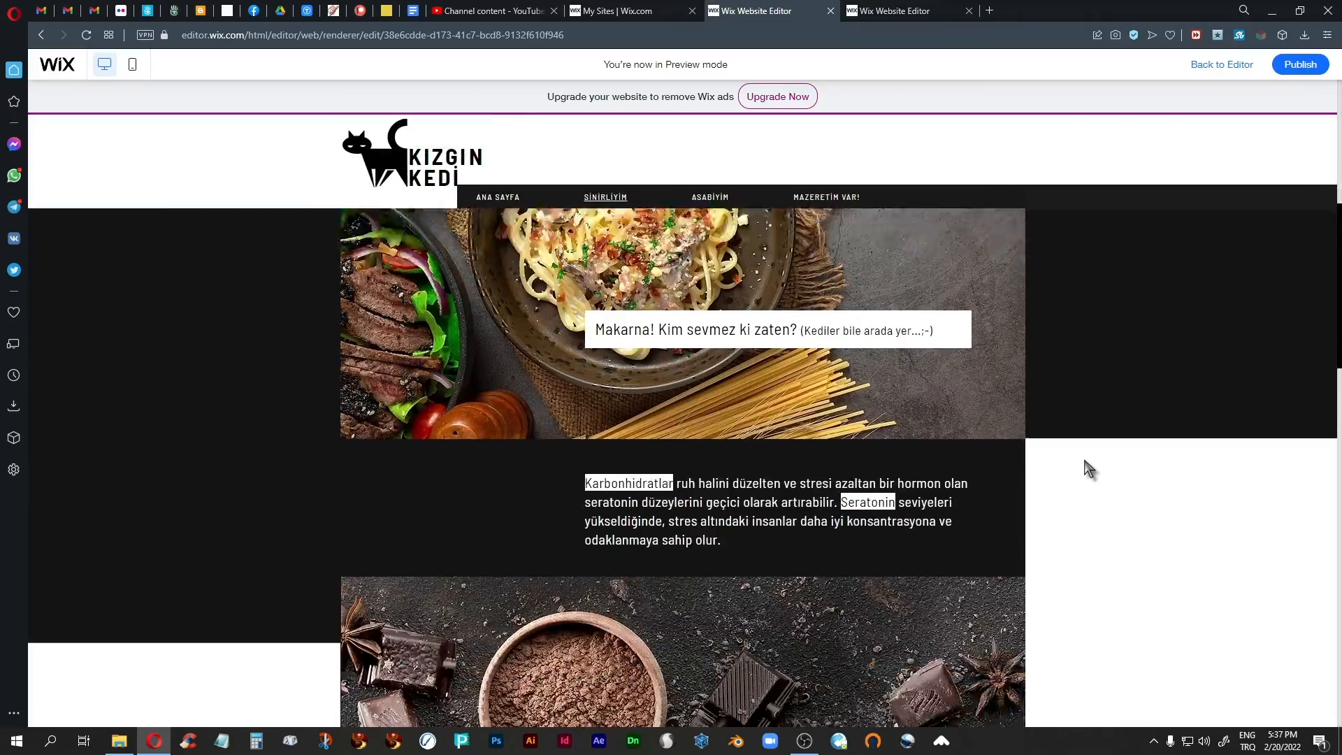
scroll(1084, 462, "down", 4)
scroll(1084, 462, "up", 7)
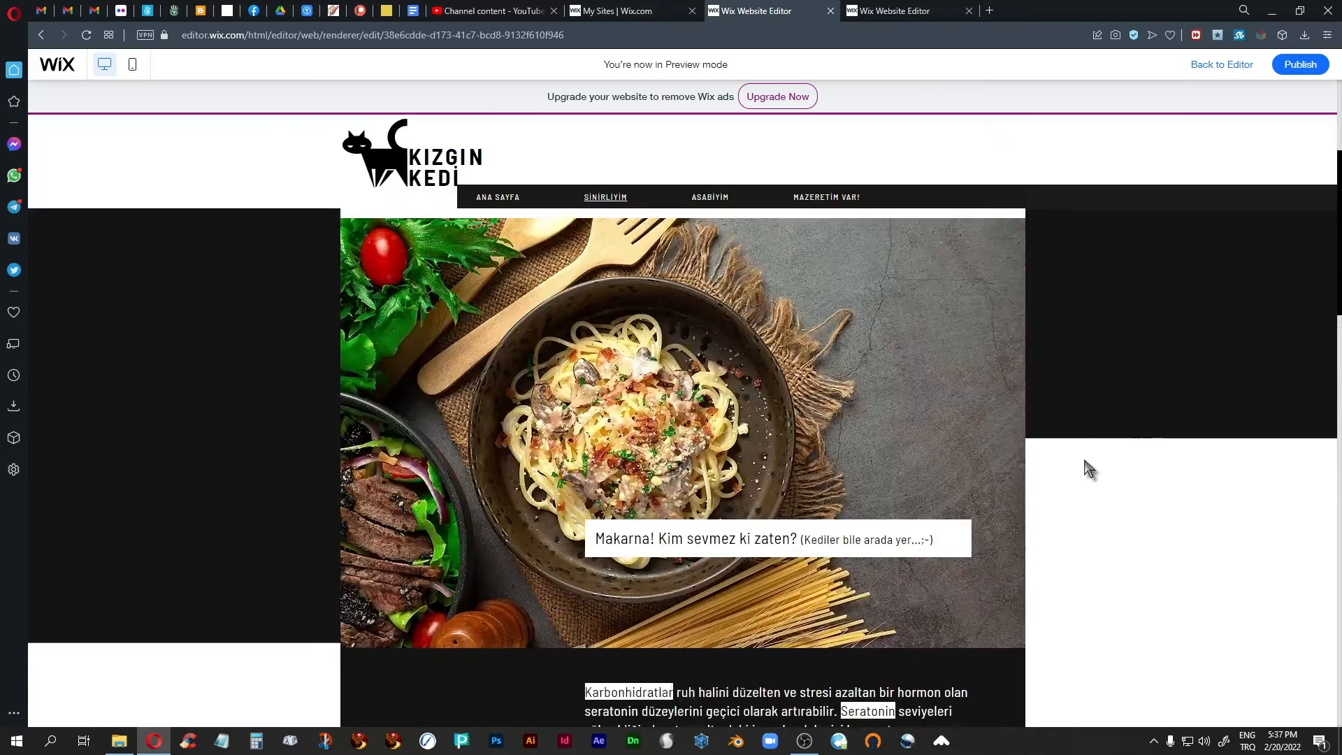
scroll(1083, 459, "up", 4)
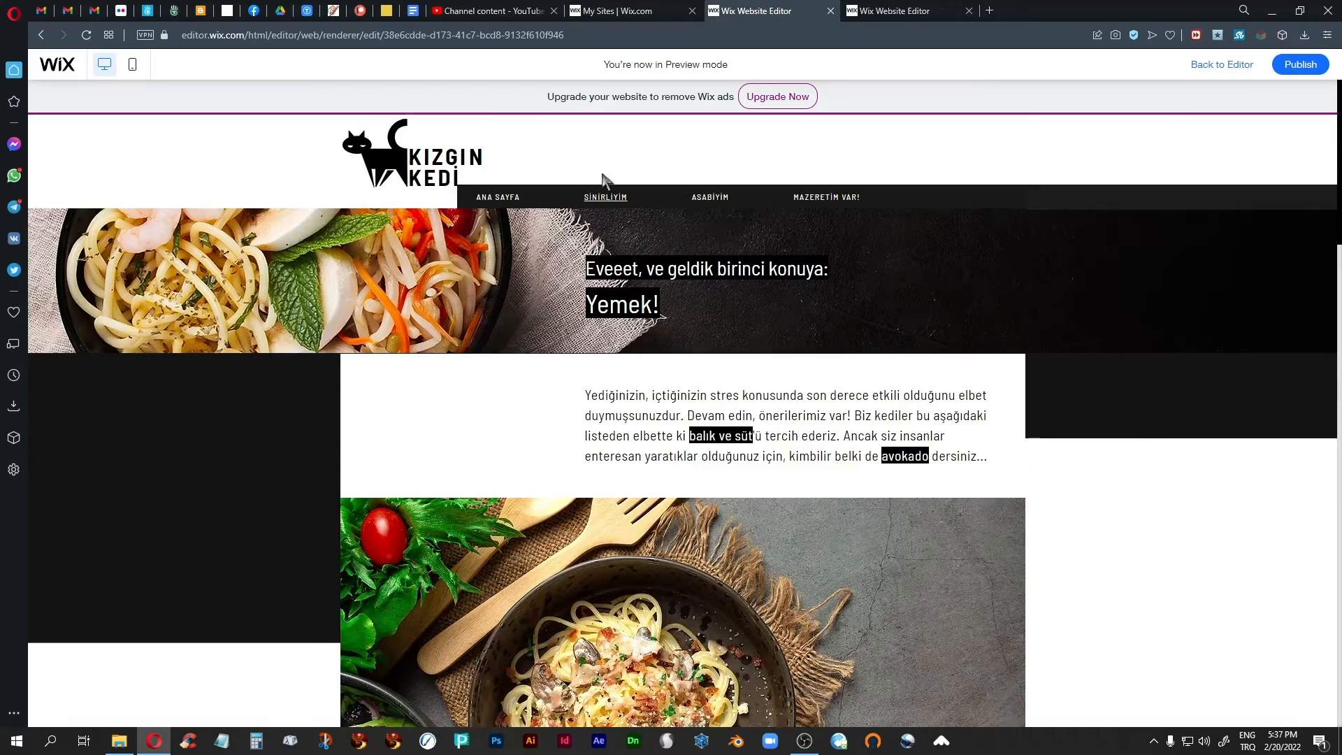
scroll(1123, 492, "down", 4)
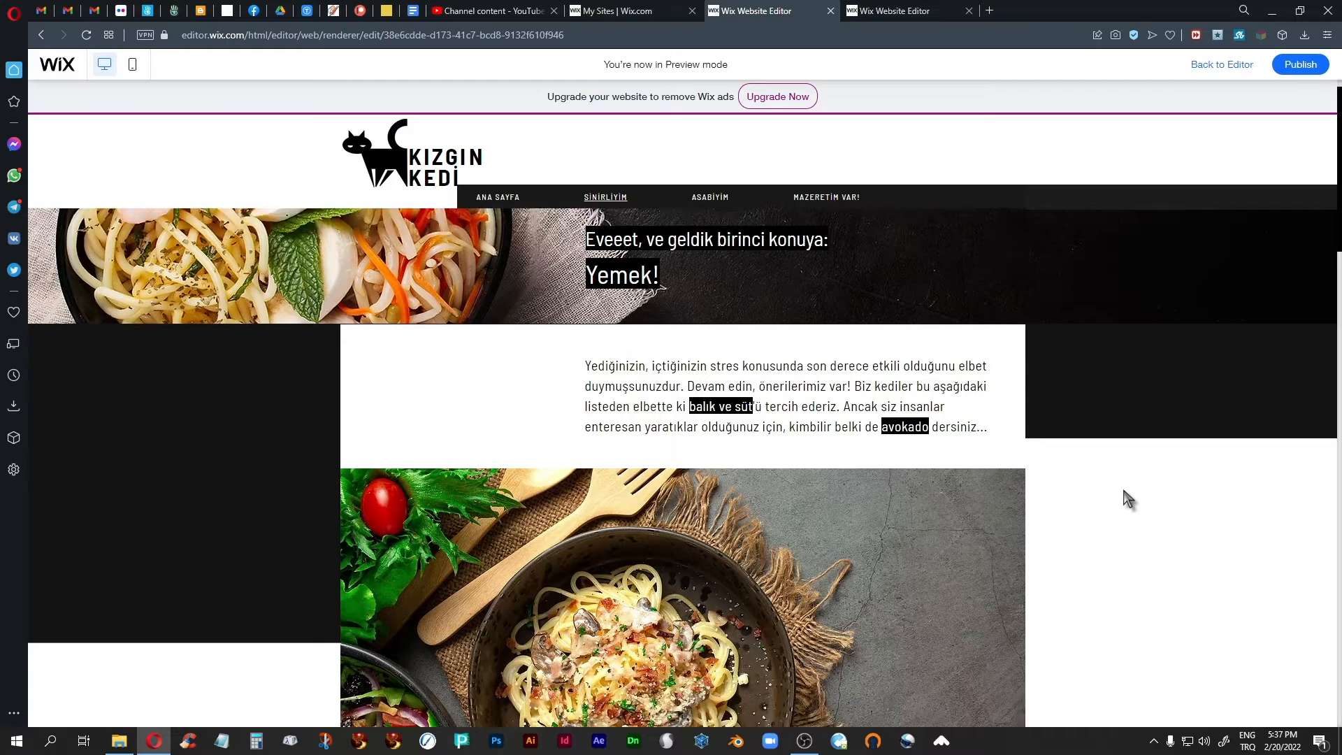
scroll(1123, 490, "up", 4)
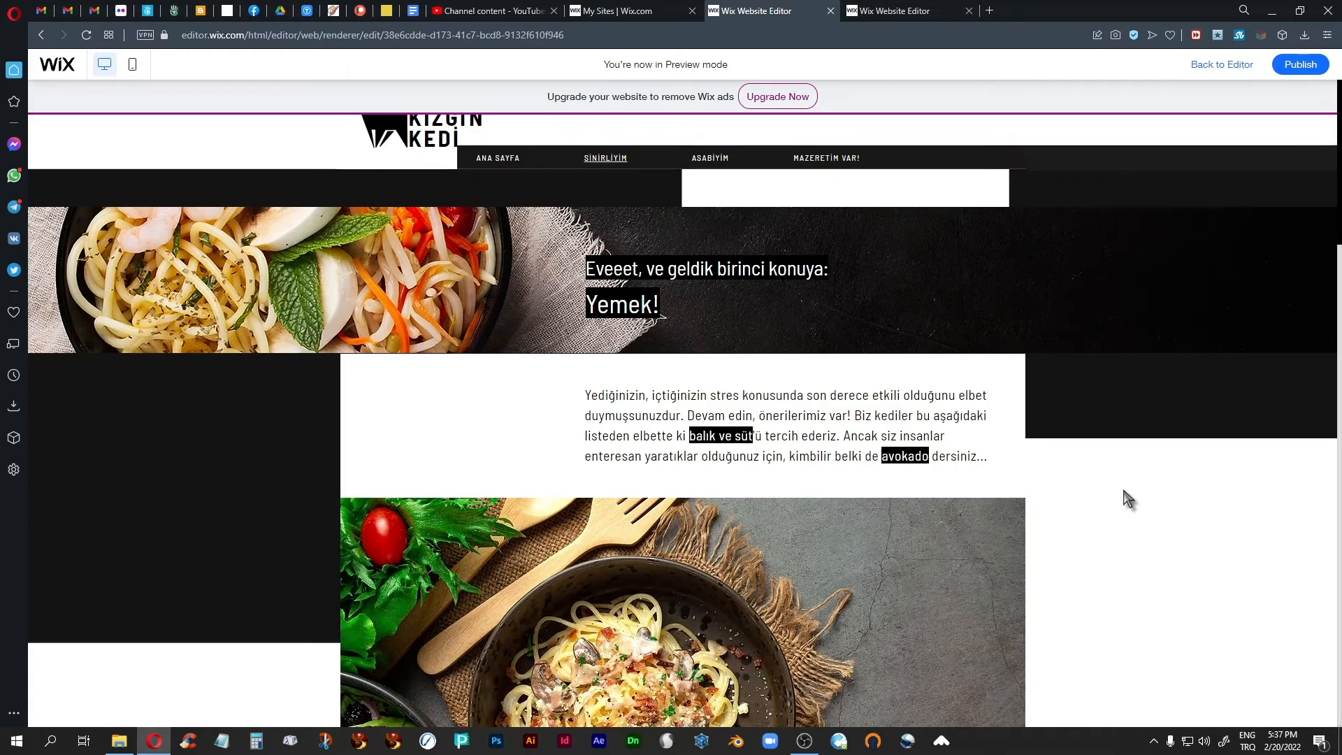
left_click(1222, 65)
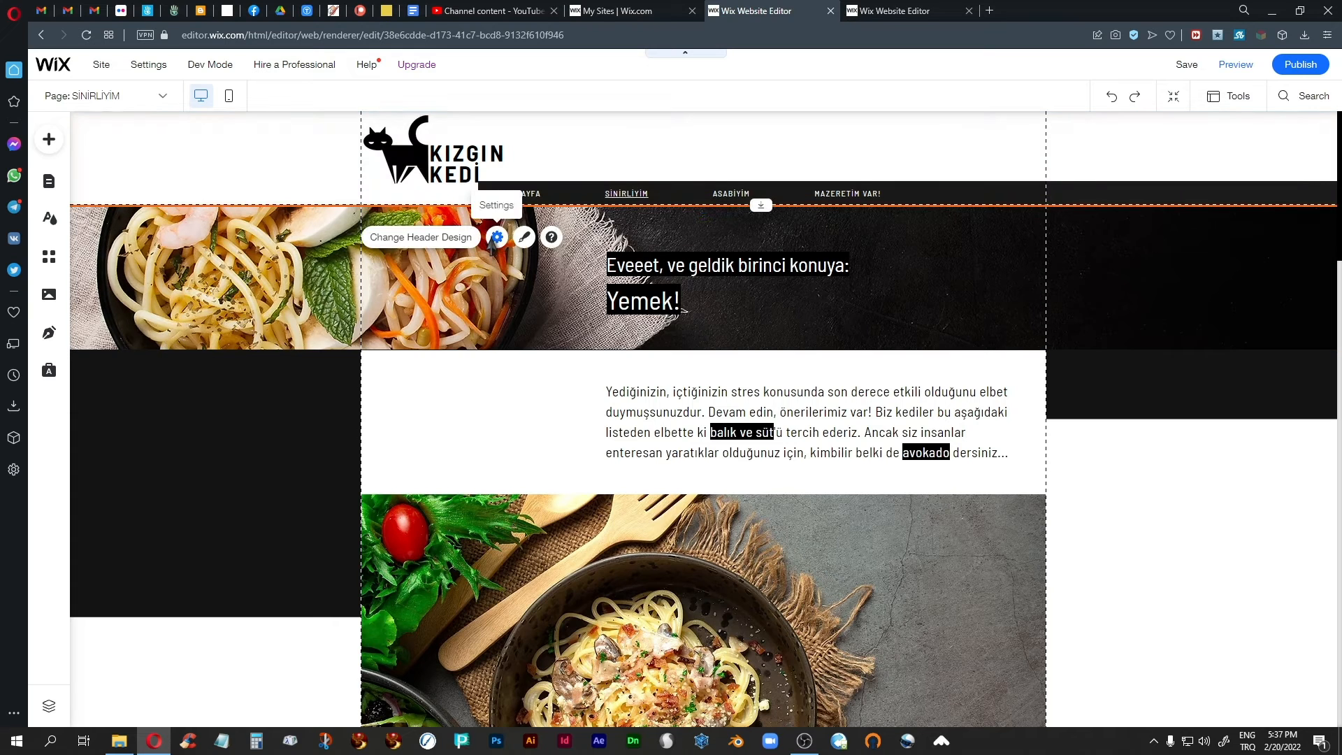
Set the header's scroll behaviour to "Fades out" and close its scroll settings.
left_click(497, 237)
left_click(286, 467)
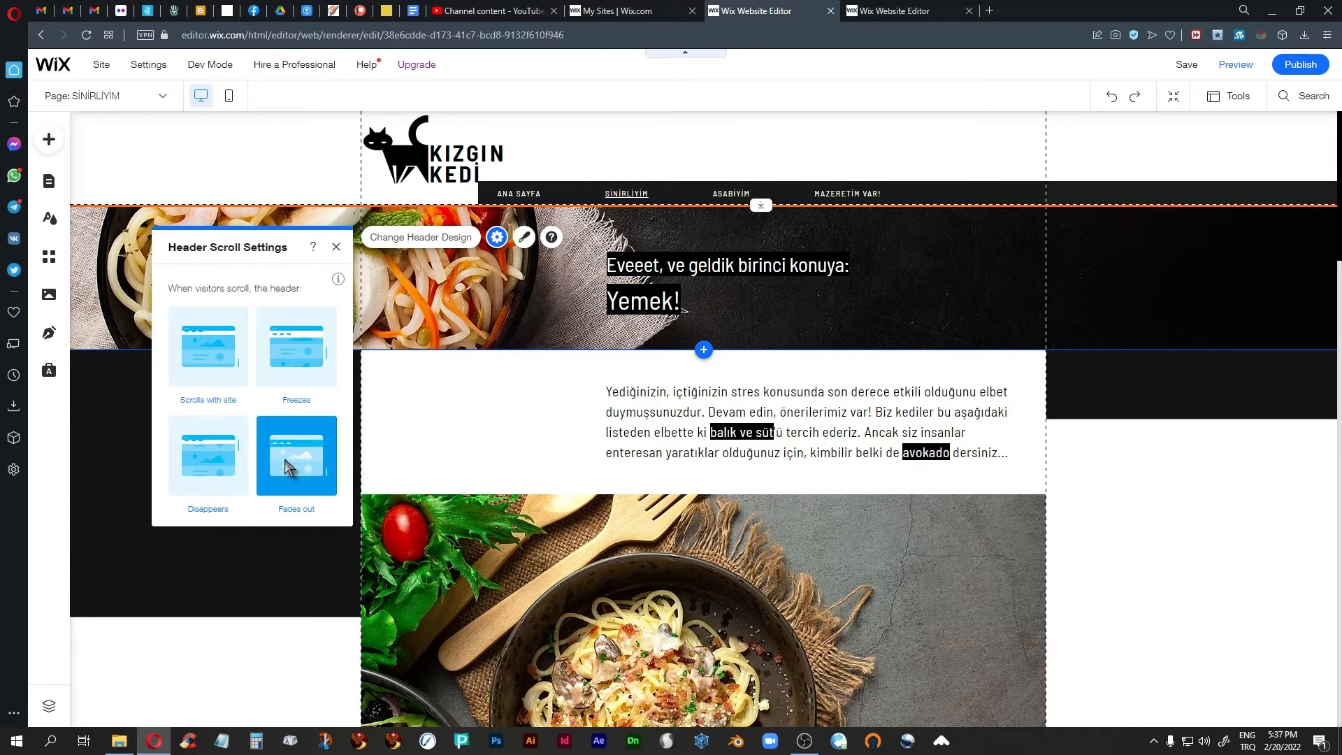
left_click(336, 248)
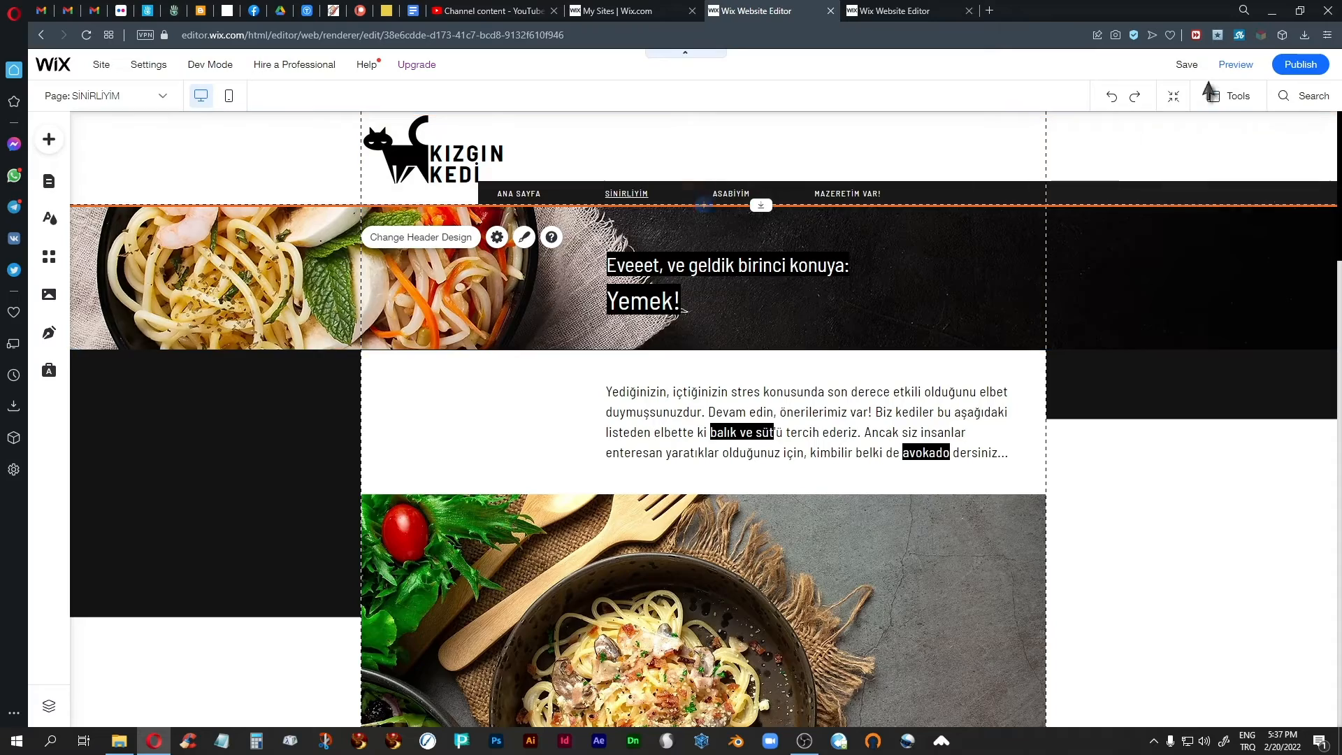
Preview the Sinirliyim page to check how the header fades out while scrolling both ways, and return to the editor.
left_click(1236, 64)
scroll(1147, 523, "down", 5)
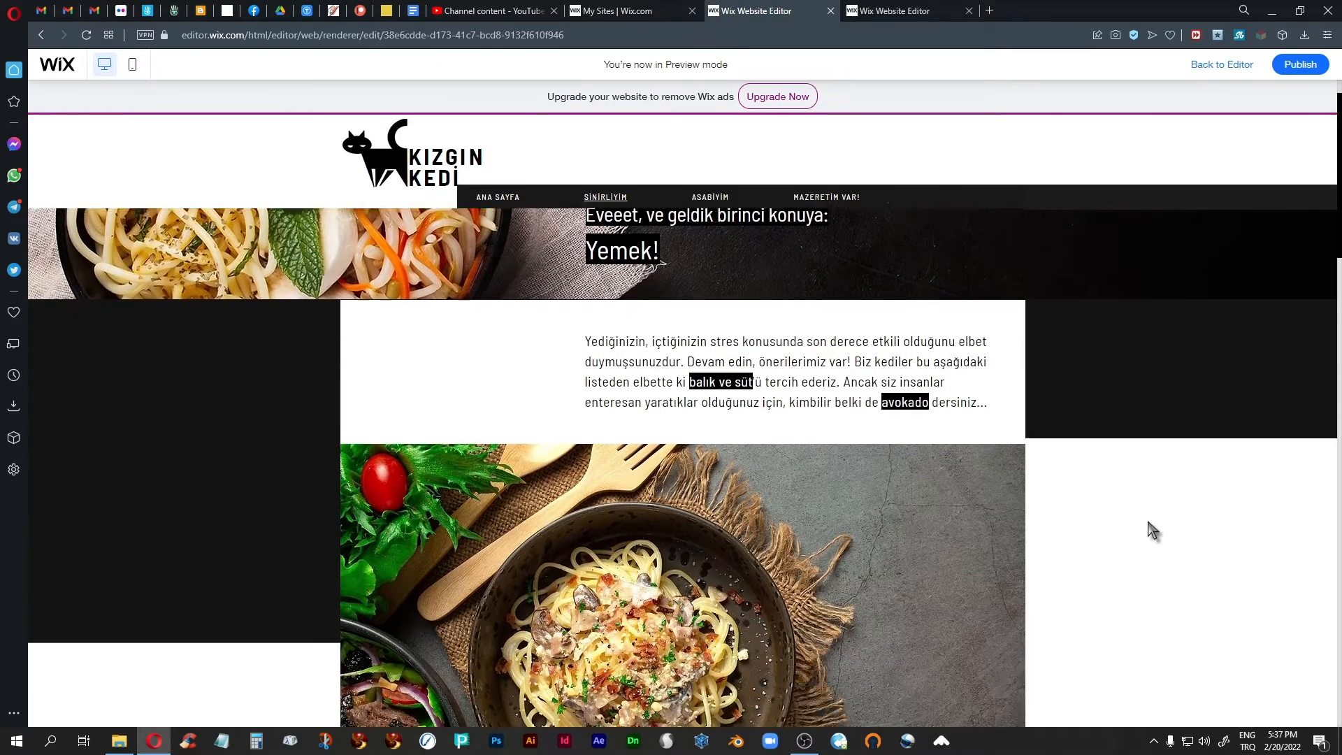
scroll(1149, 523, "down", 3)
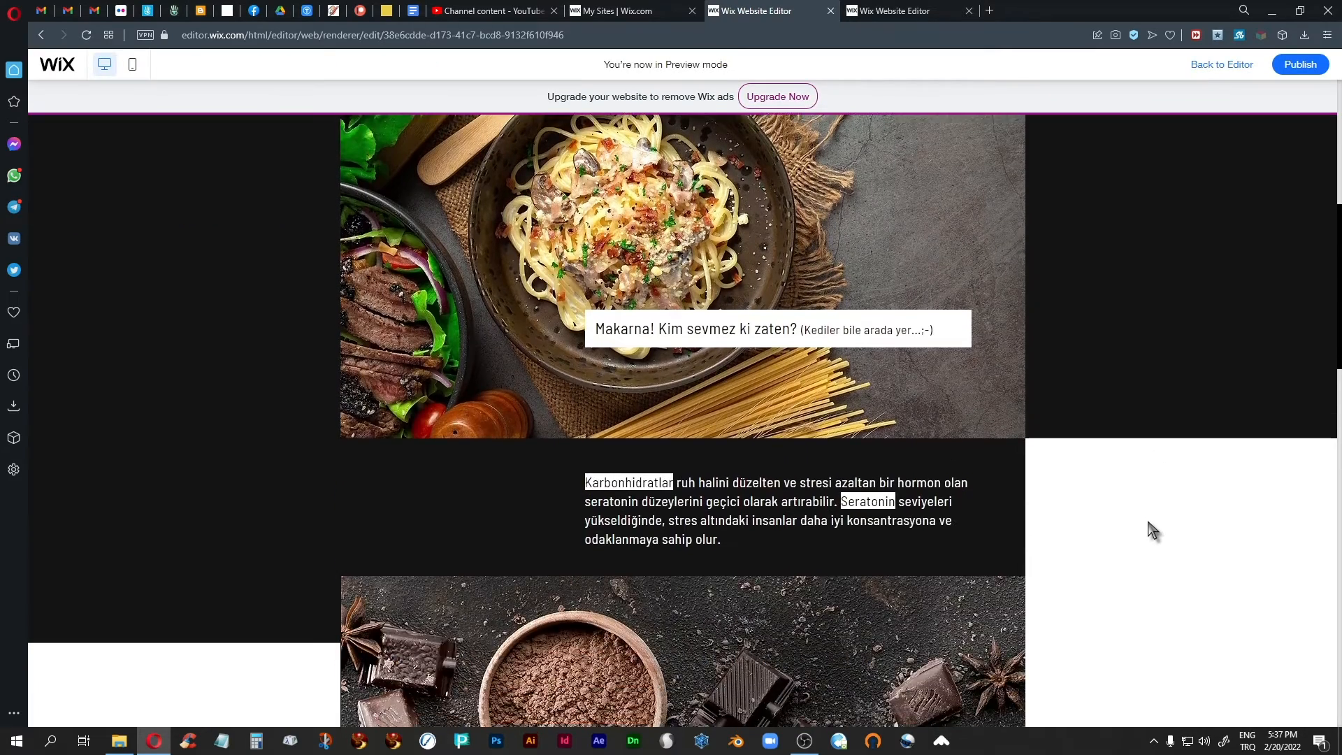
scroll(1148, 522, "up", 7)
scroll(1149, 523, "down", 5)
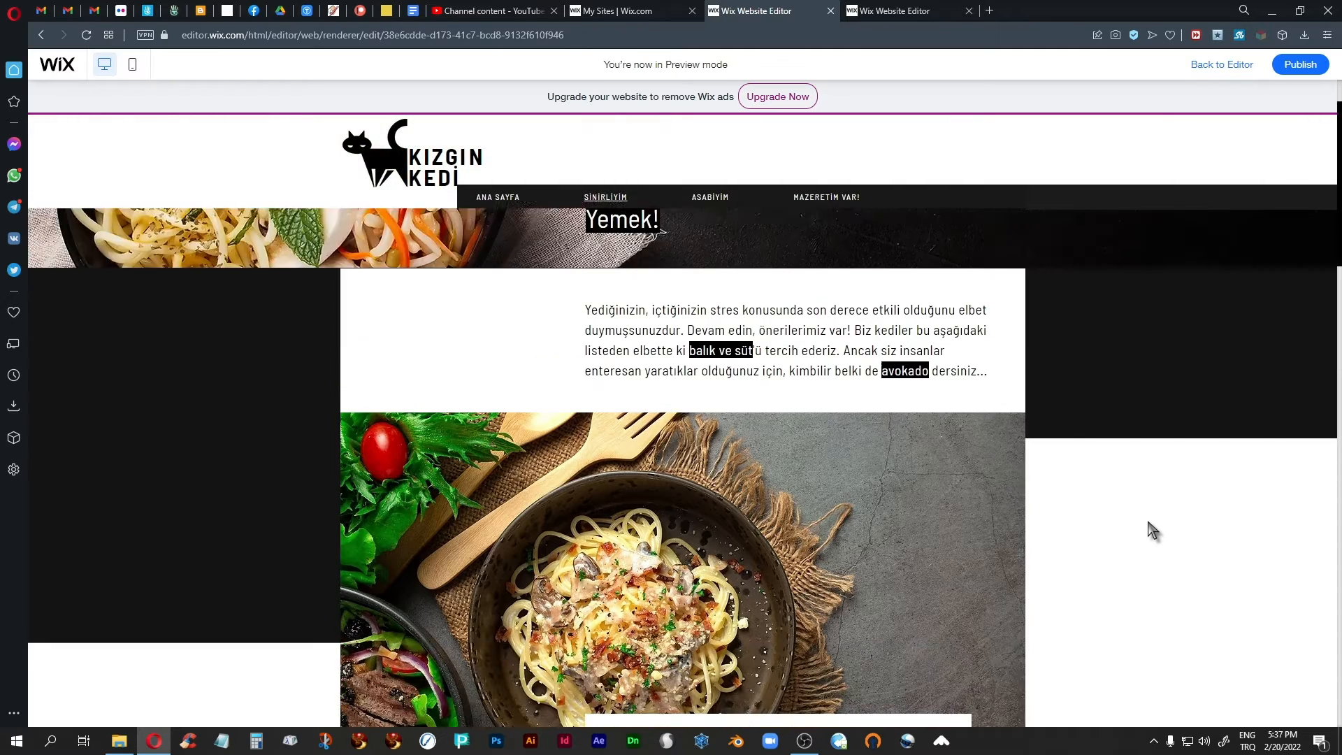
scroll(1148, 522, "up", 5)
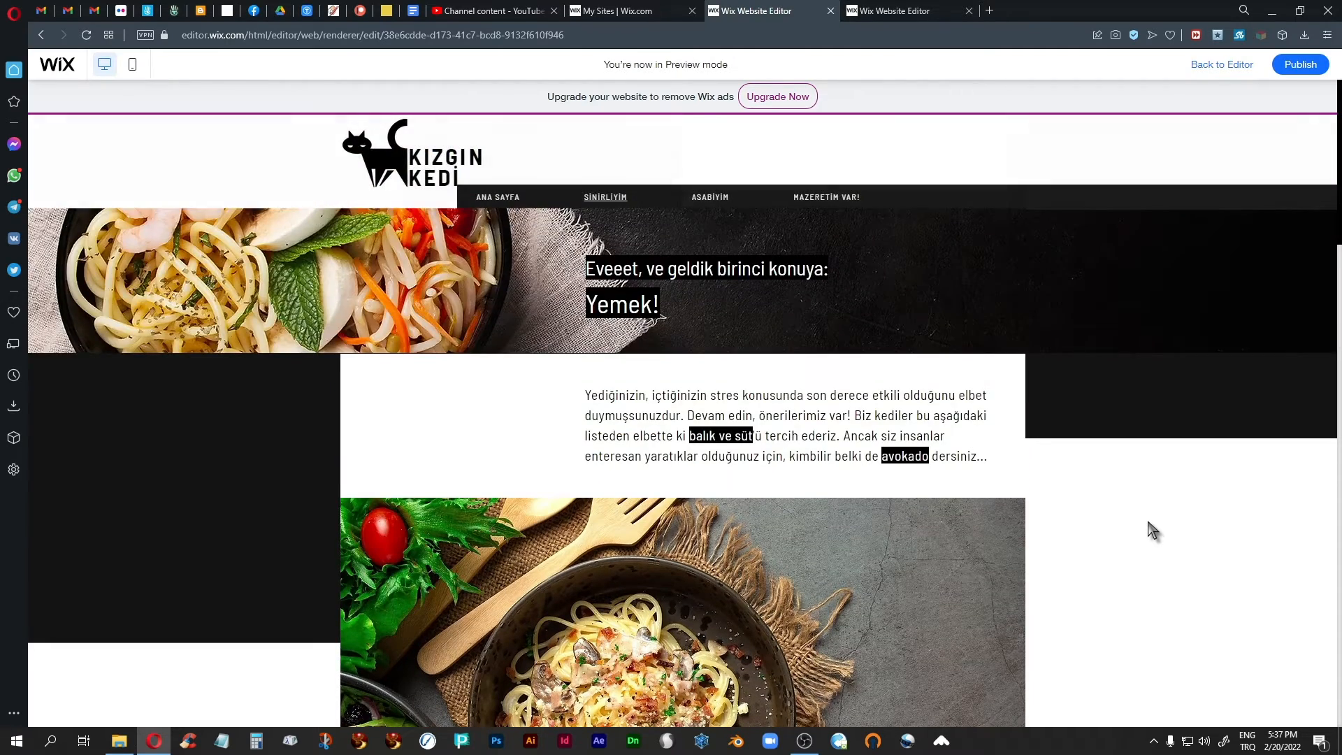
scroll(1148, 522, "down", 5)
scroll(1152, 529, "up", 5)
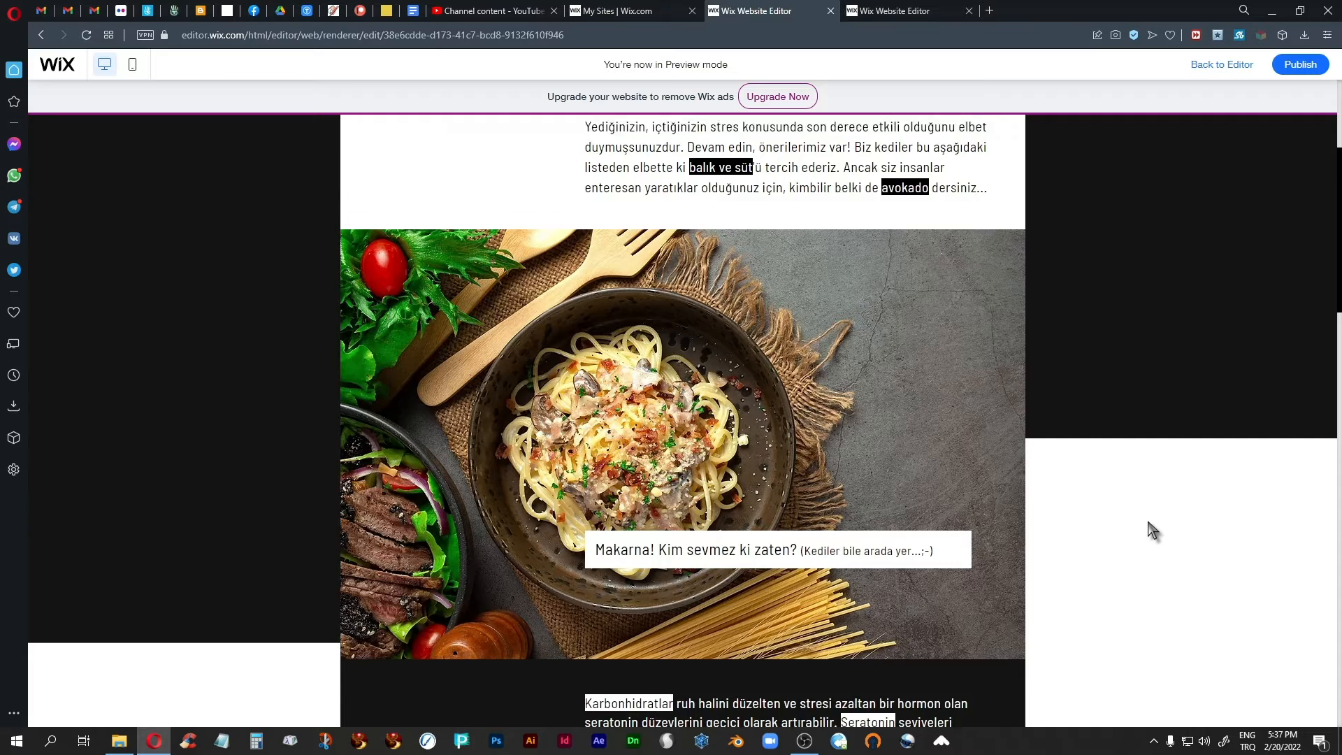
left_click(1220, 65)
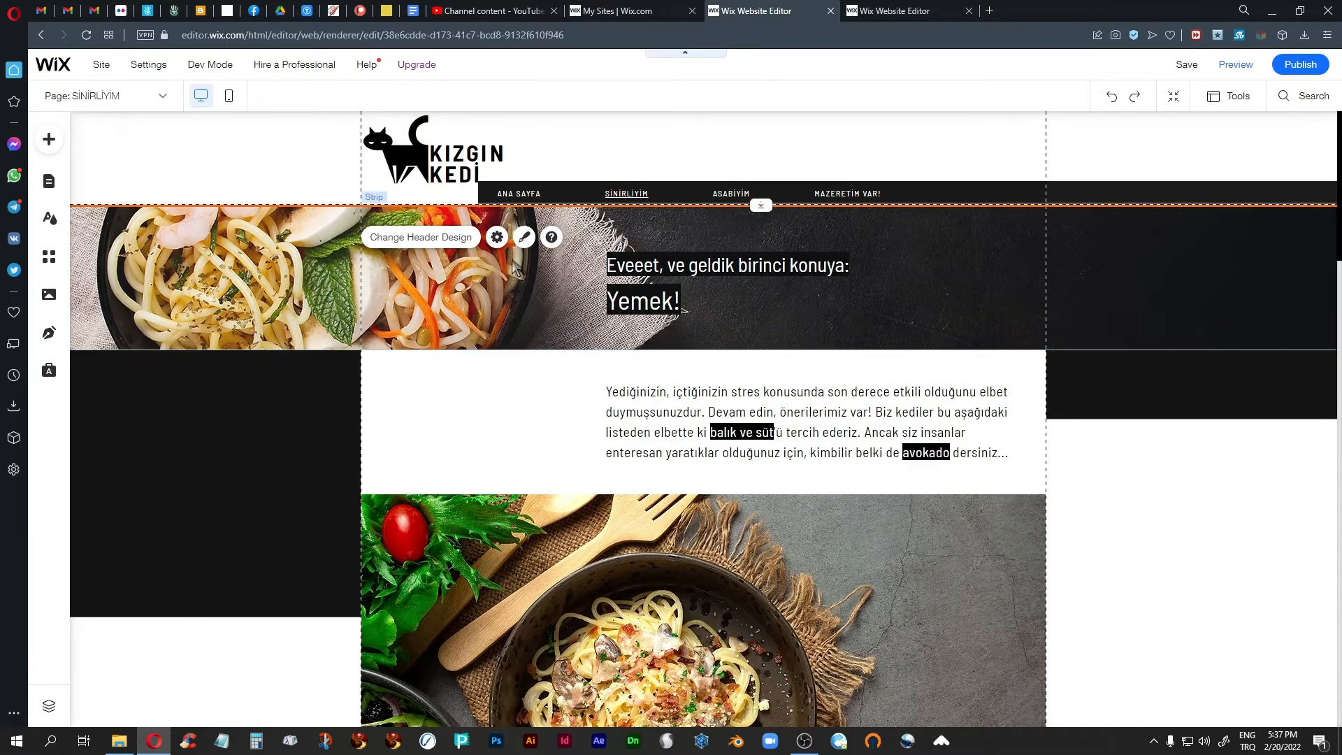
Set the header's scroll behaviour to "Scrolls with site" and close its scroll settings.
left_click(497, 237)
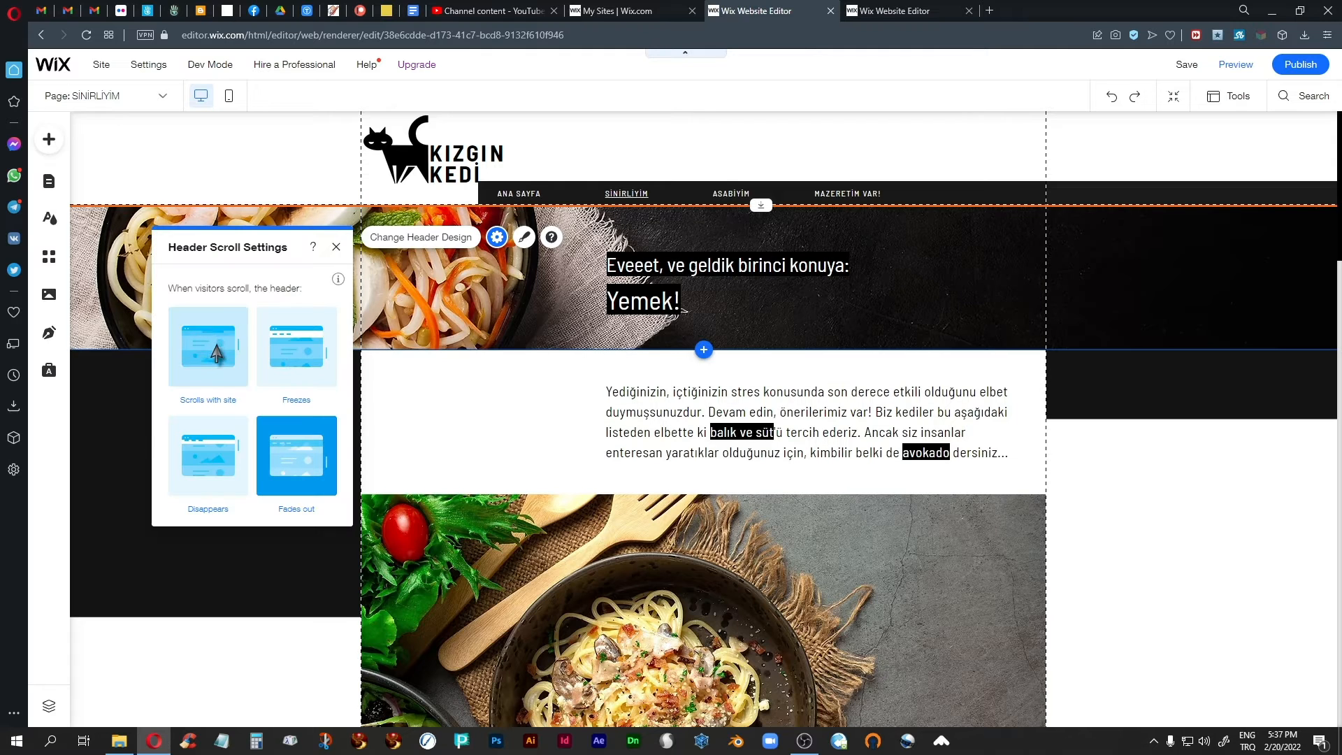
left_click(207, 357)
left_click(337, 248)
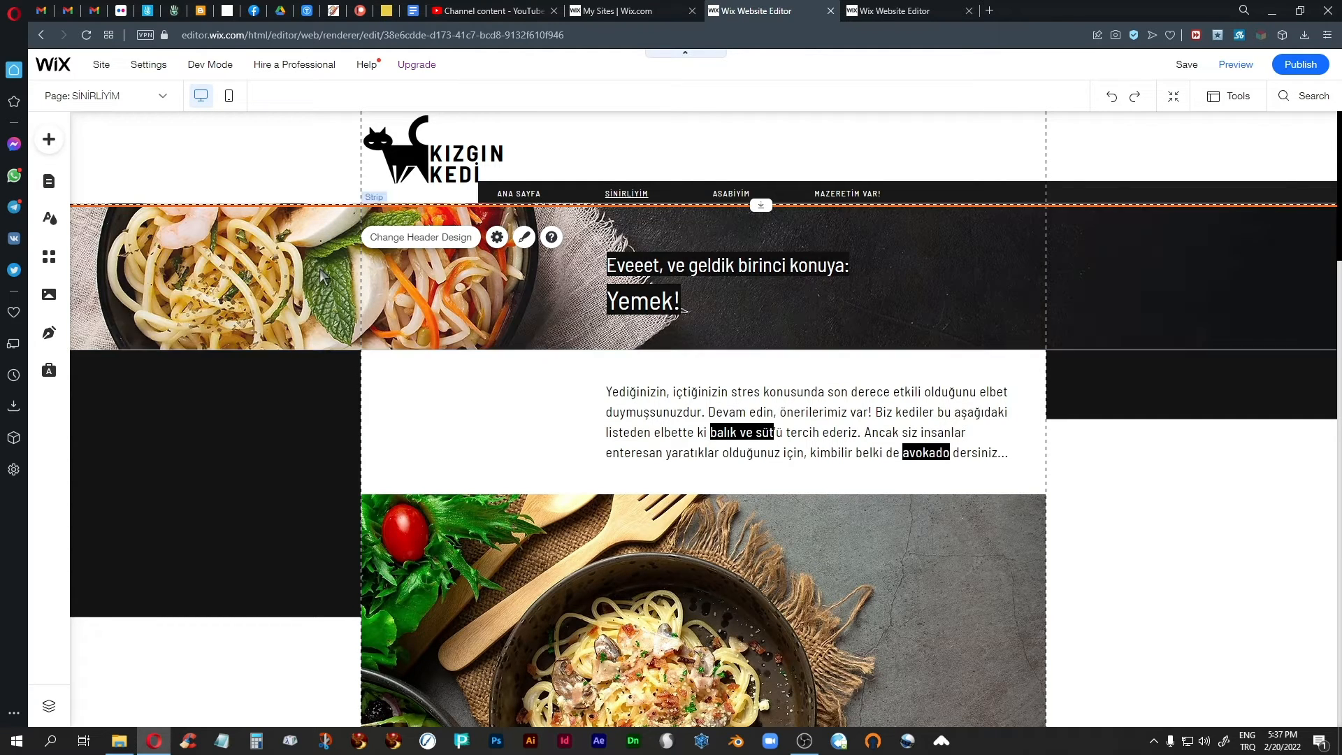
Turn on Freeze Position for the footer of the Sinirliyim page.
scroll(1118, 514, "down", 8)
scroll(1117, 508, "down", 15)
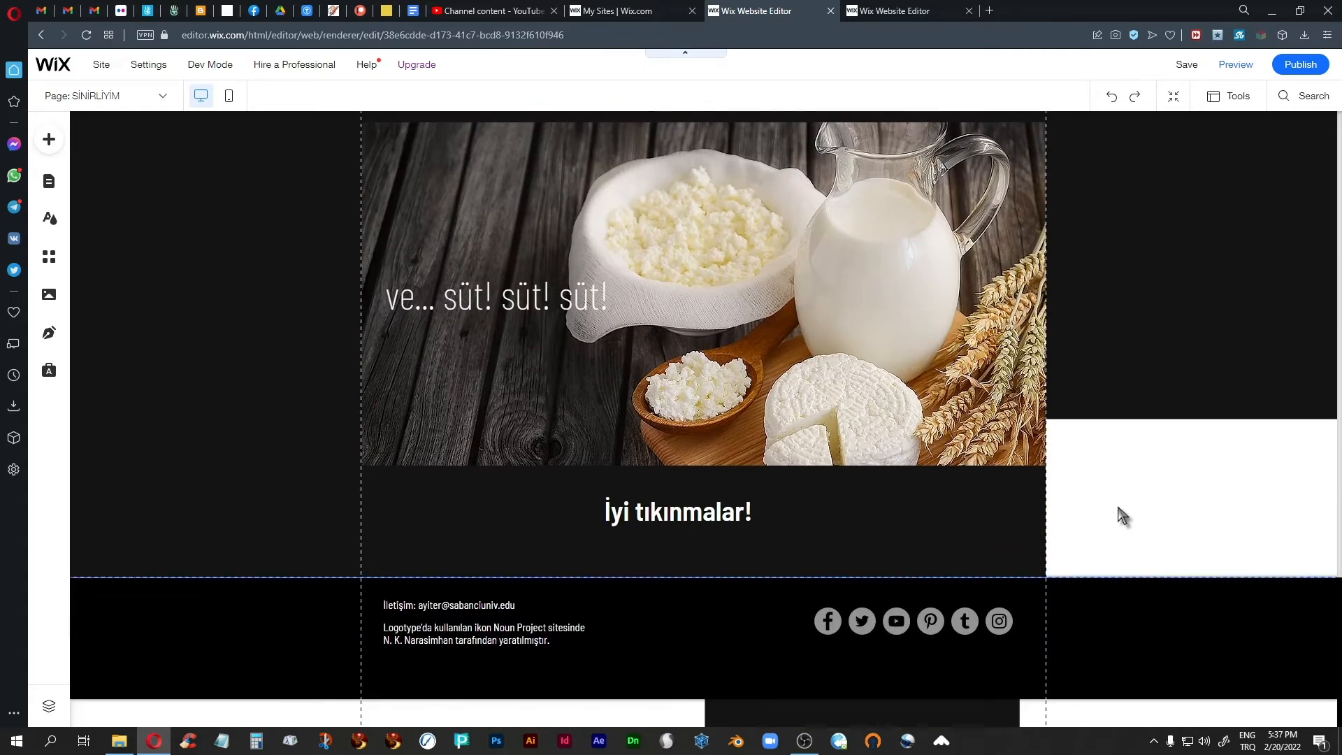
left_click(663, 622)
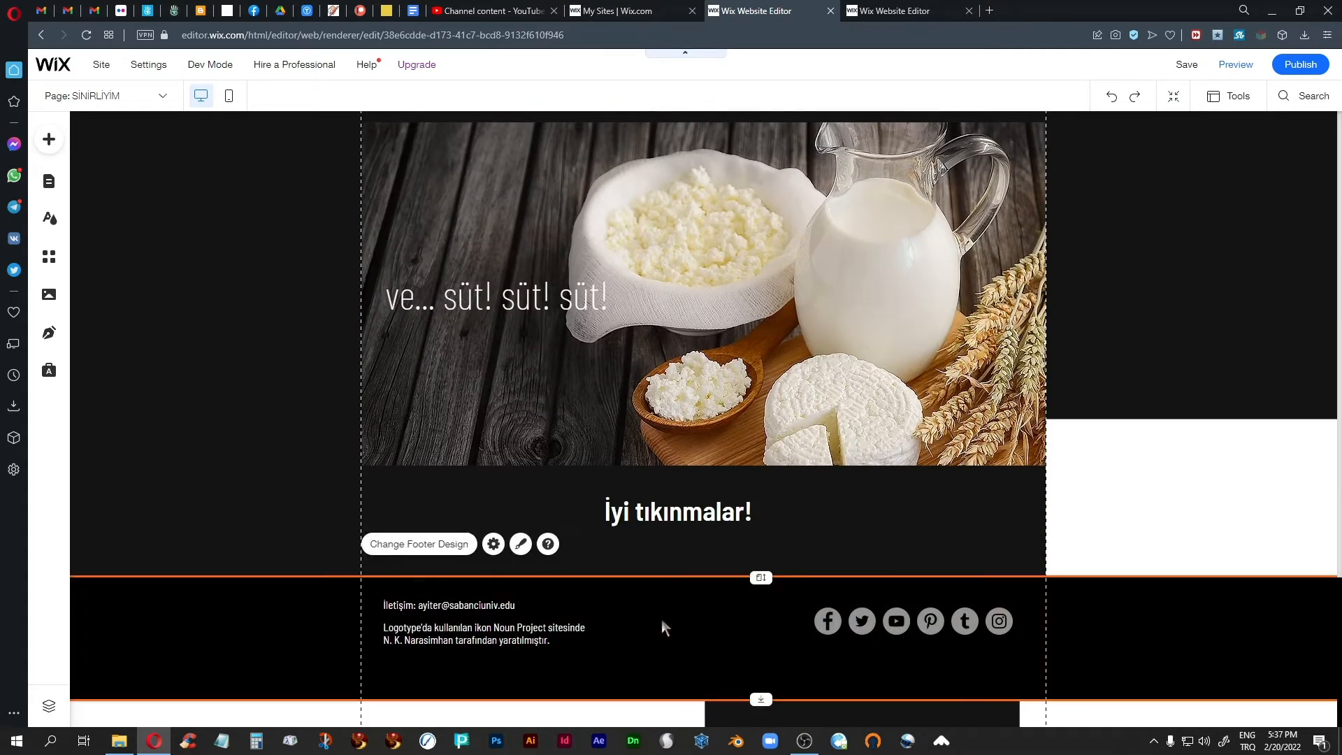
right_click(662, 622)
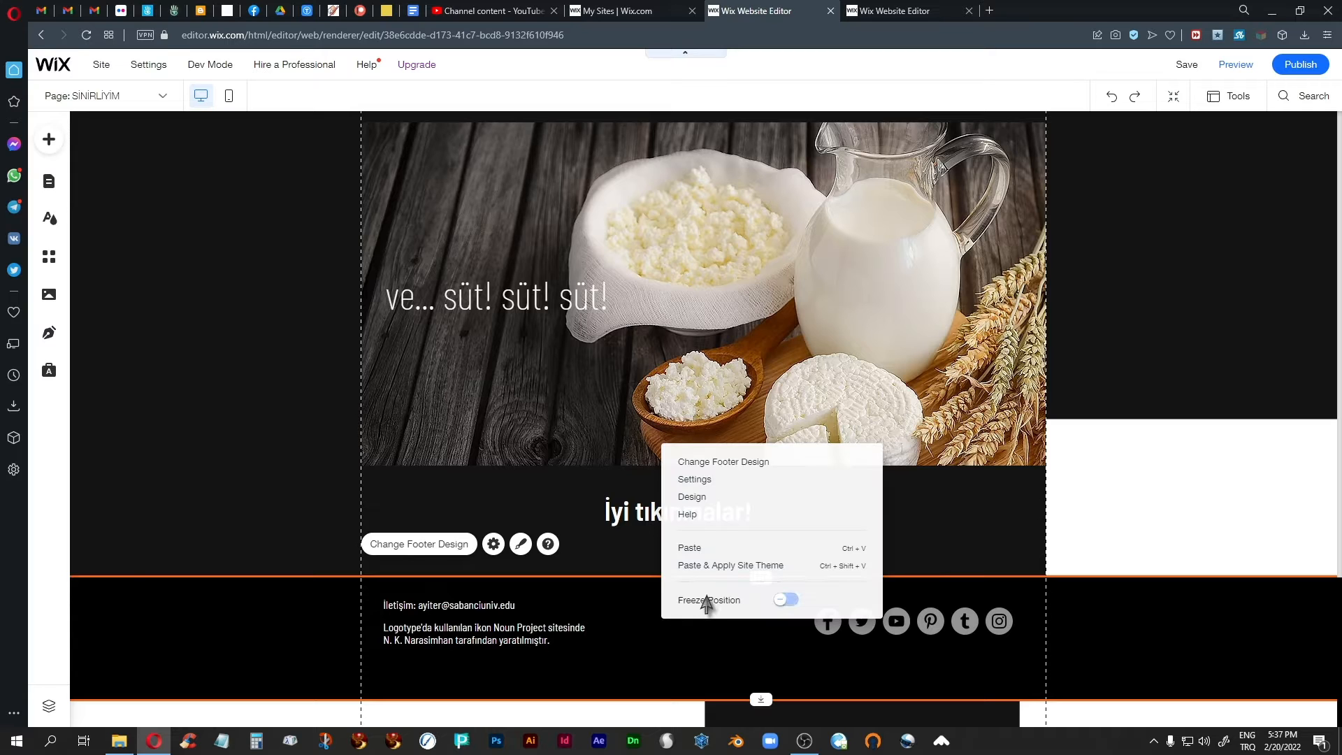
left_click(701, 604)
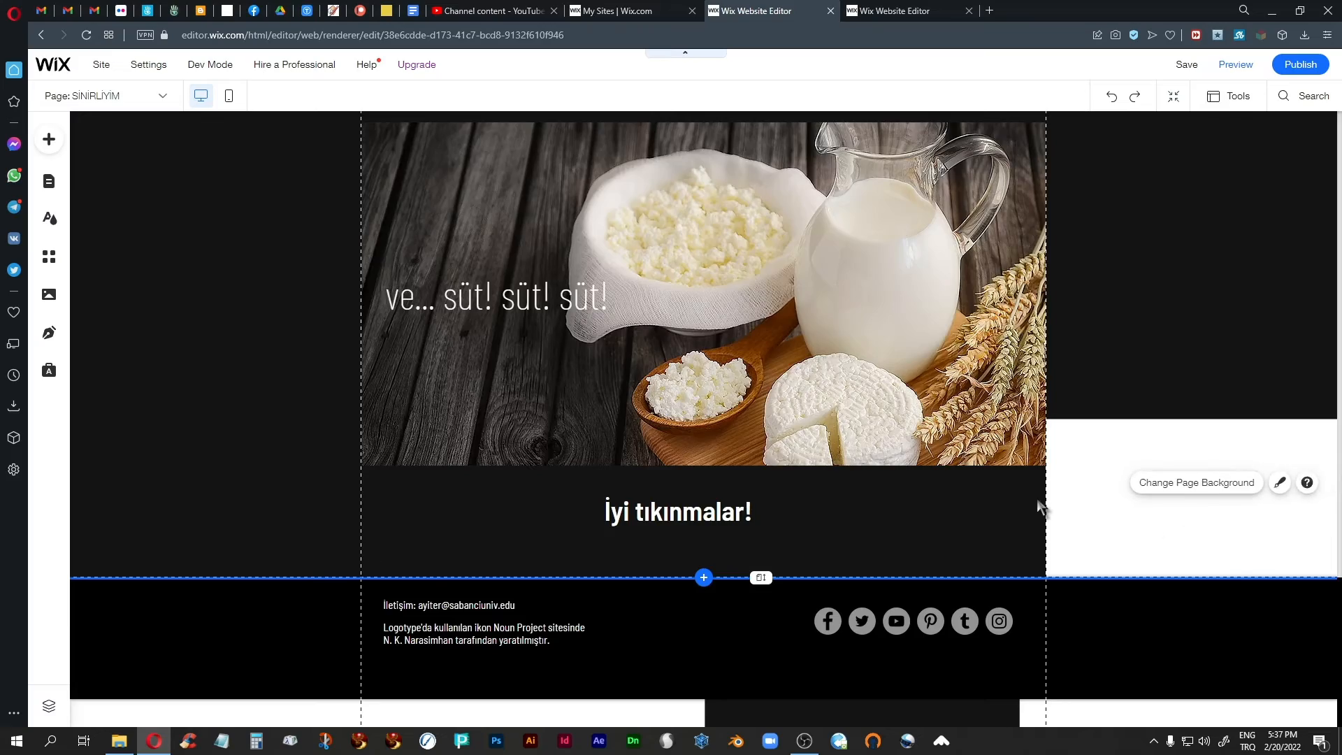
Preview the Sinirliyim page from its beginning to check how the frozen footer behaves while scrolling, and return to the editor.
scroll(1039, 506, "up", 15)
scroll(1039, 506, "up", 5)
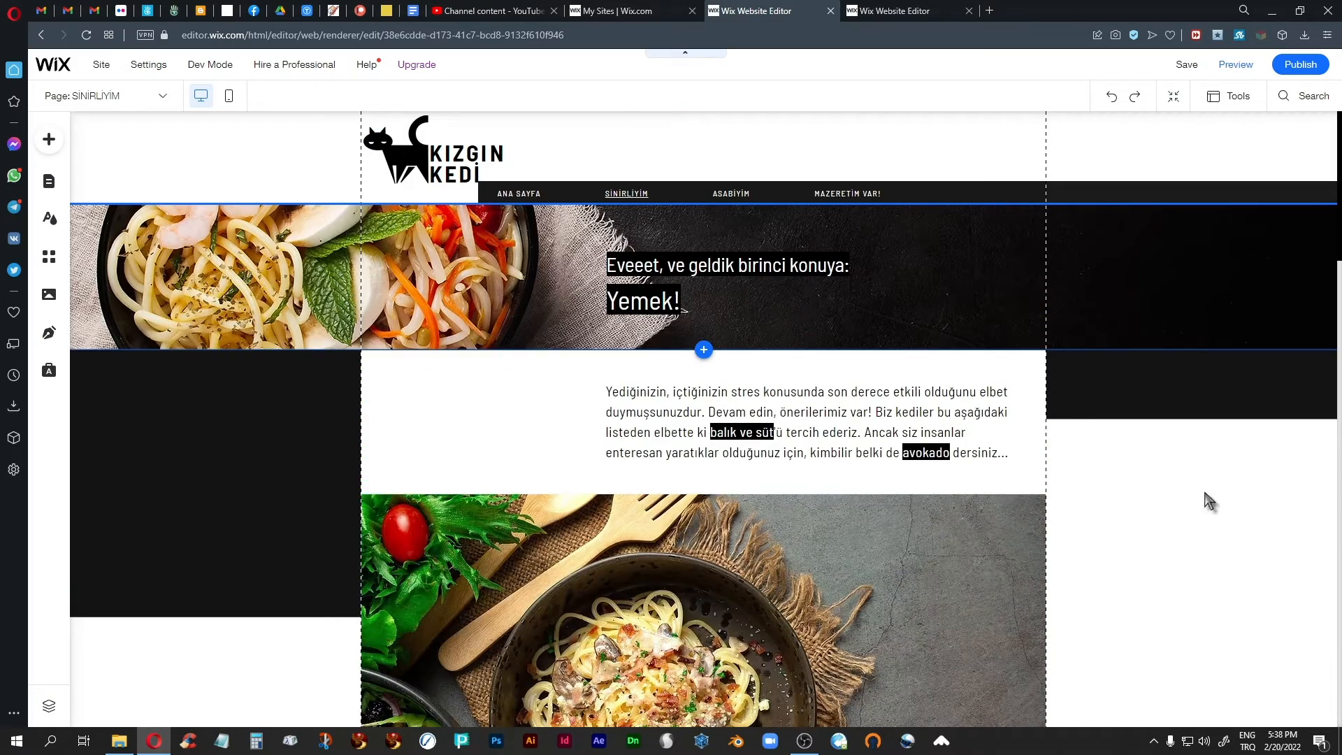
left_click(1235, 65)
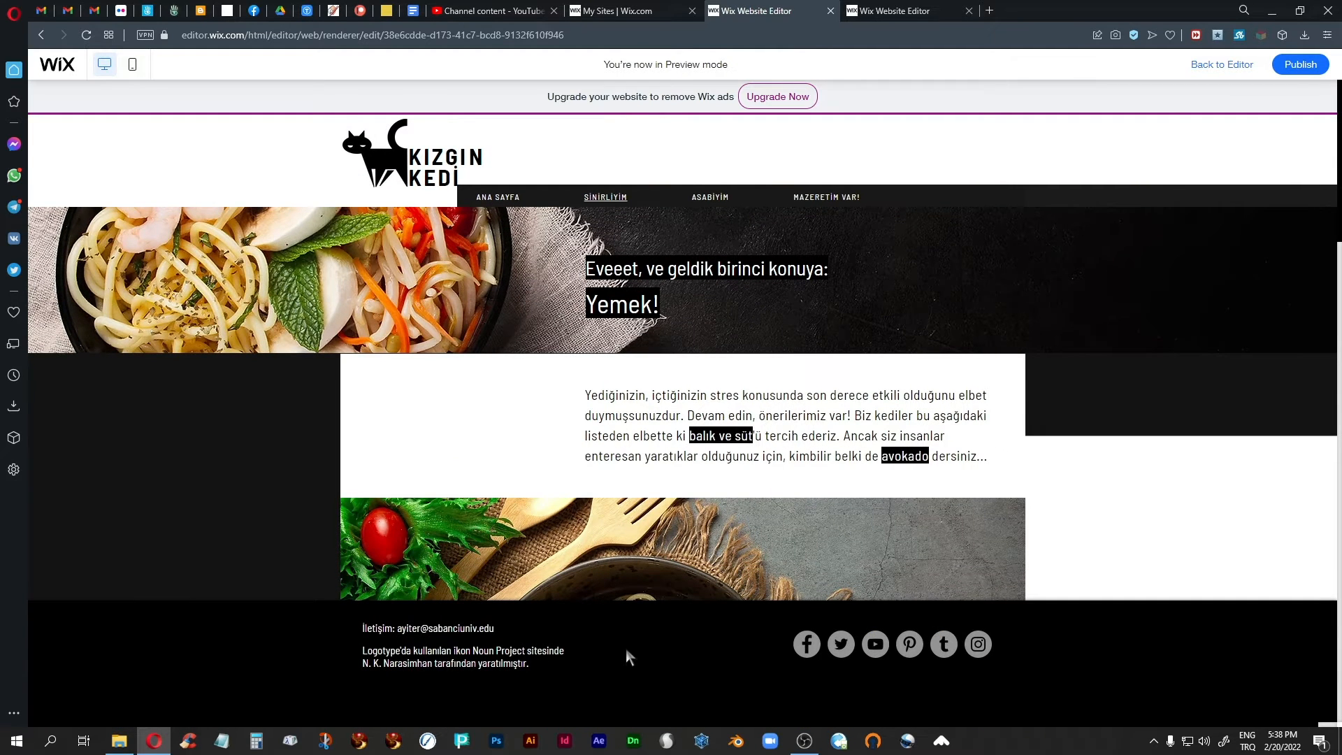
scroll(626, 650, "down", 8)
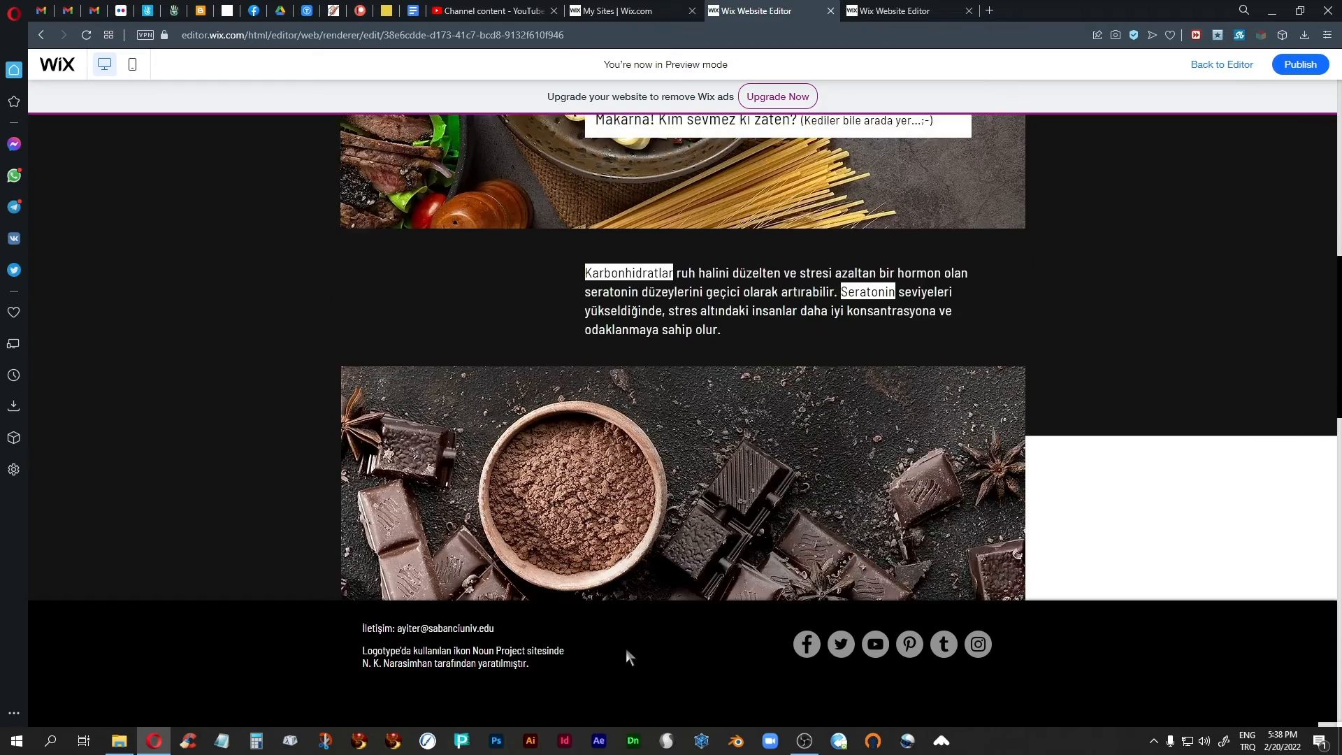
scroll(626, 651, "down", 8)
scroll(626, 650, "up", 11)
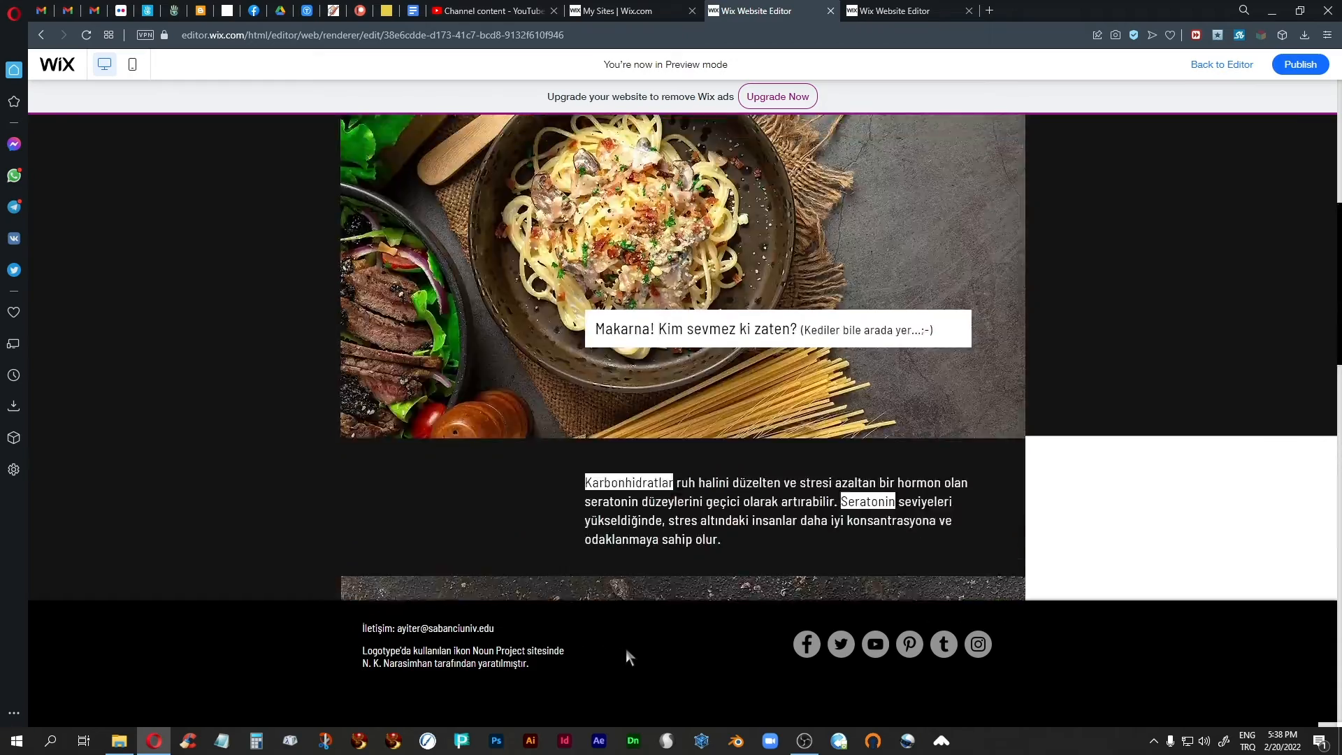
scroll(627, 657, "up", 6)
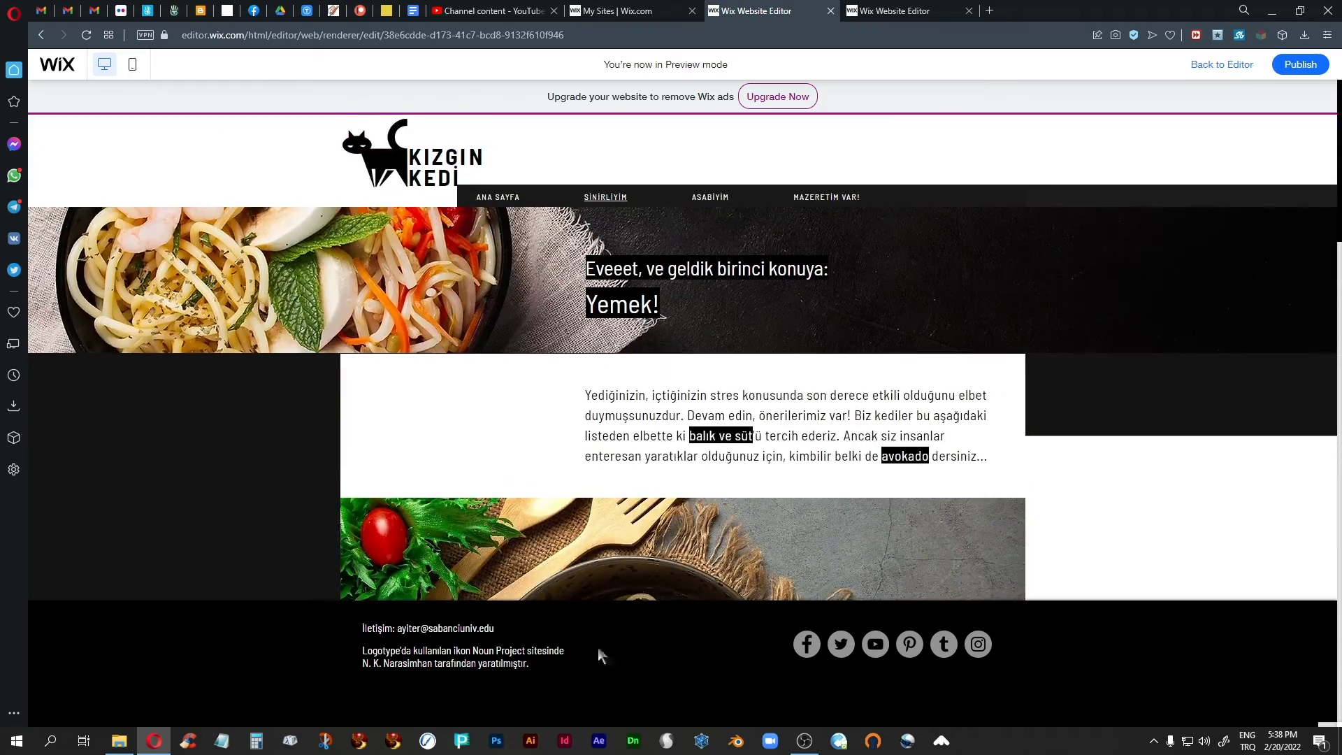
left_click(1213, 66)
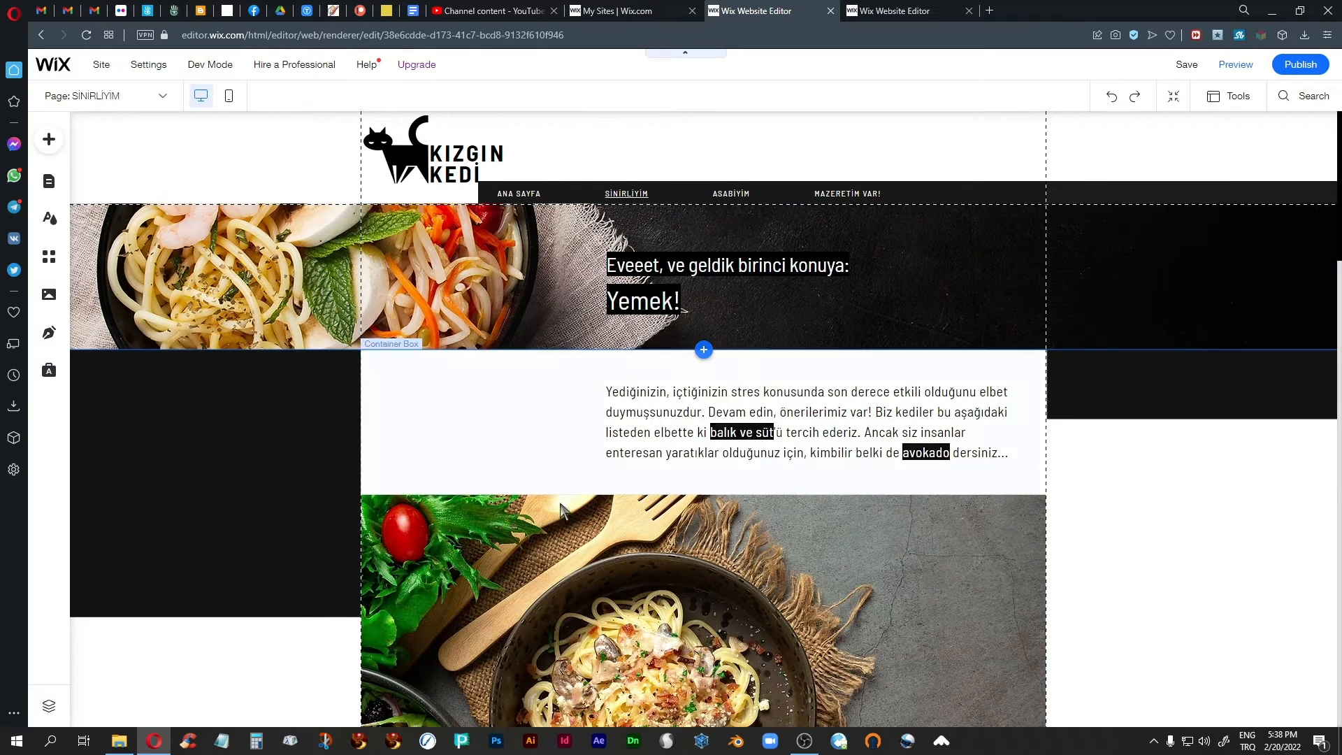
Turn off Freeze Position for the footer at the end of the Sinirliyim page.
scroll(683, 310, "down", 10)
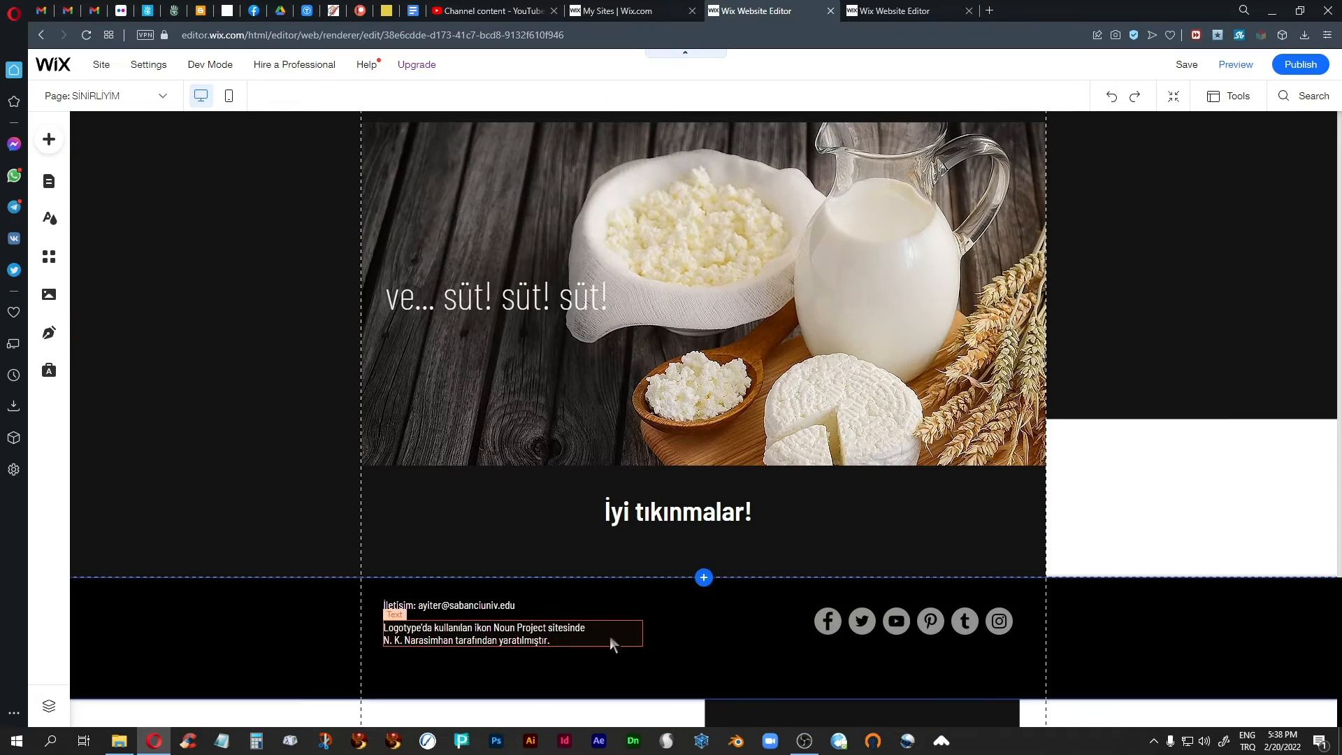
right_click(711, 629)
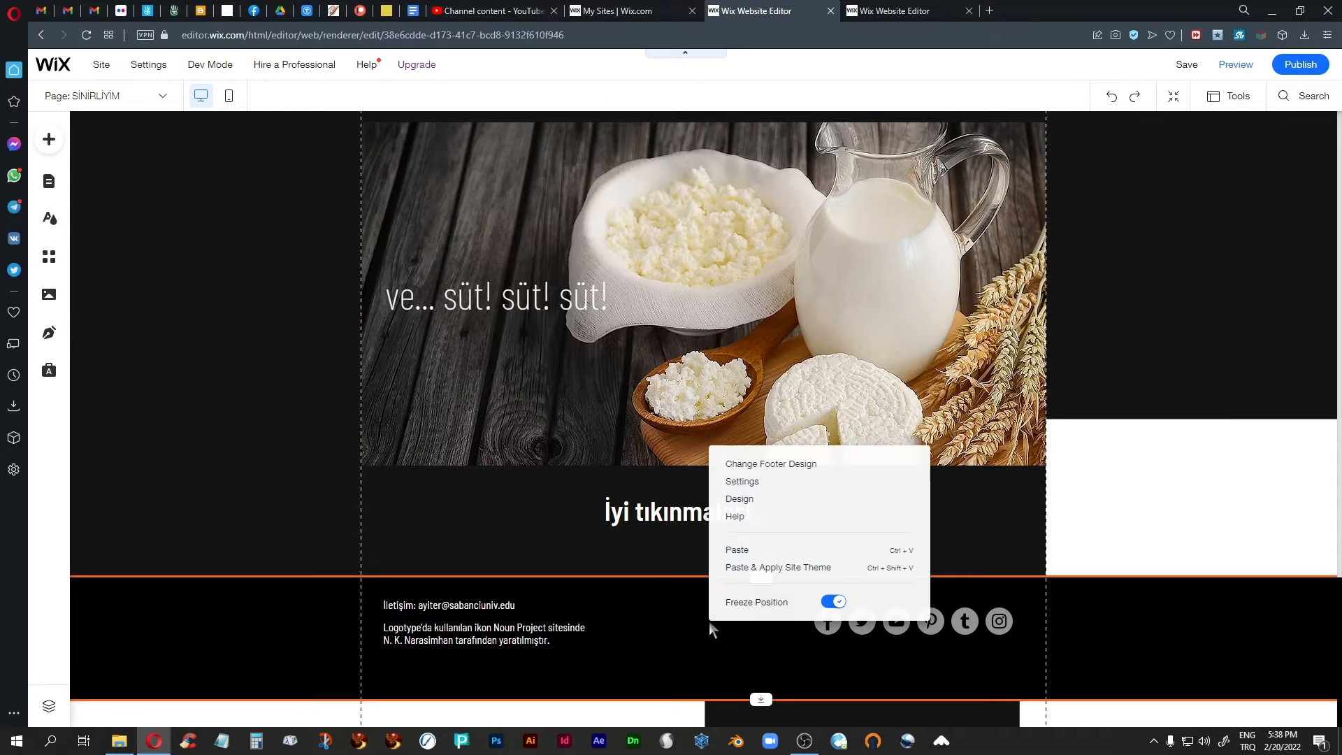
left_click(837, 604)
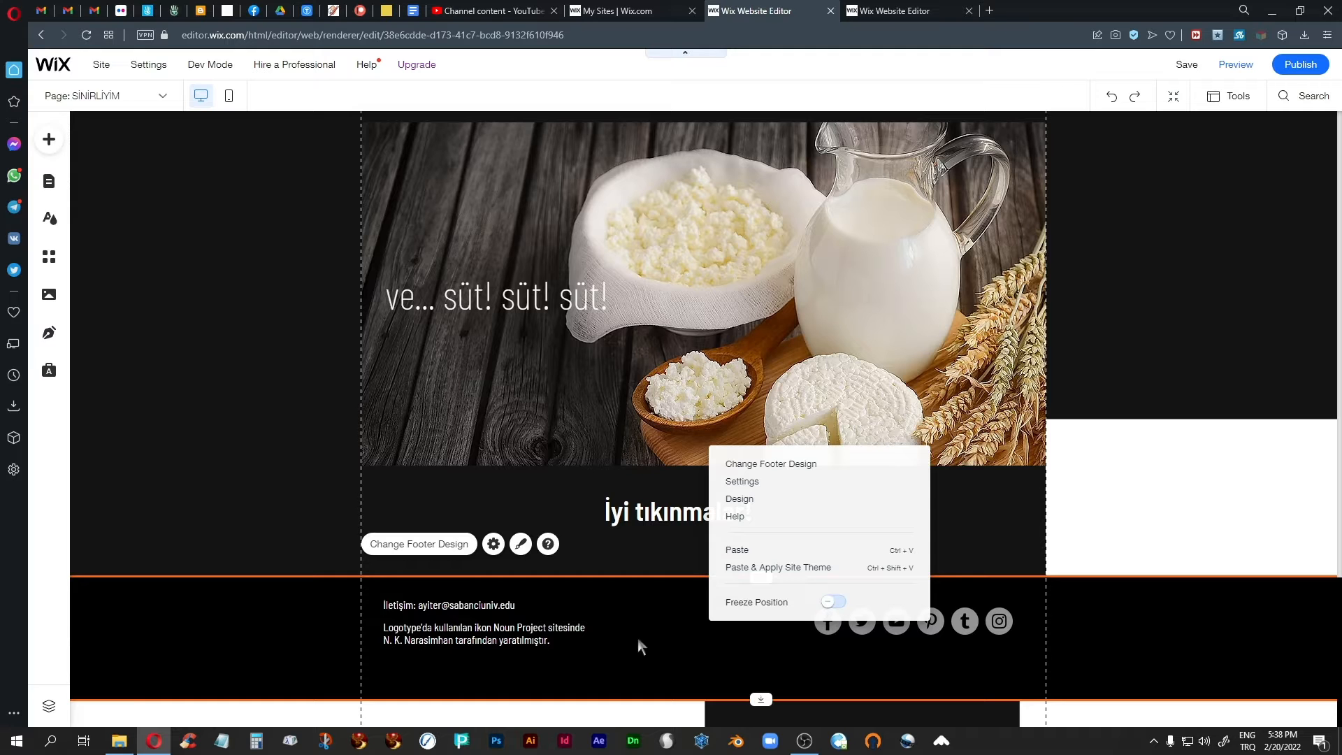
Open the portfolio site from the browser's start page in a new tab and follow its link to Trivial Thingies.
left_click(1168, 455)
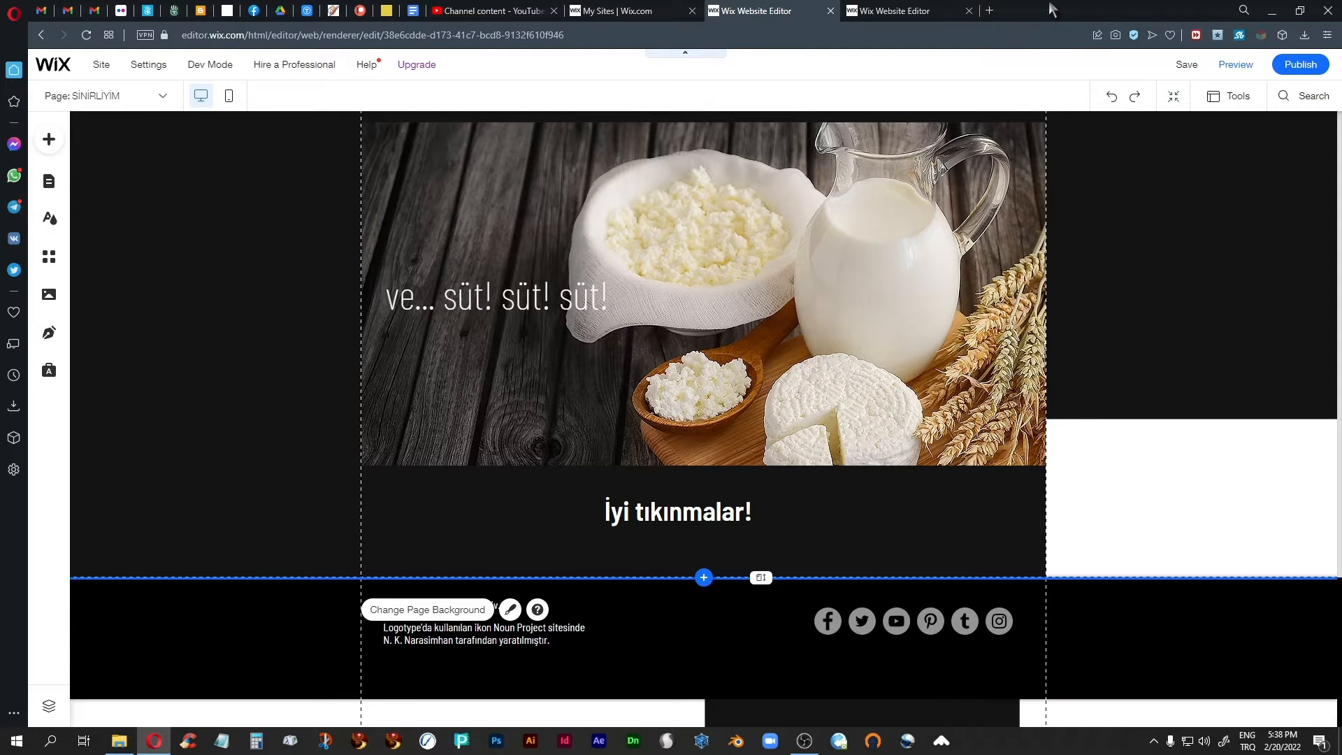
left_click(989, 11)
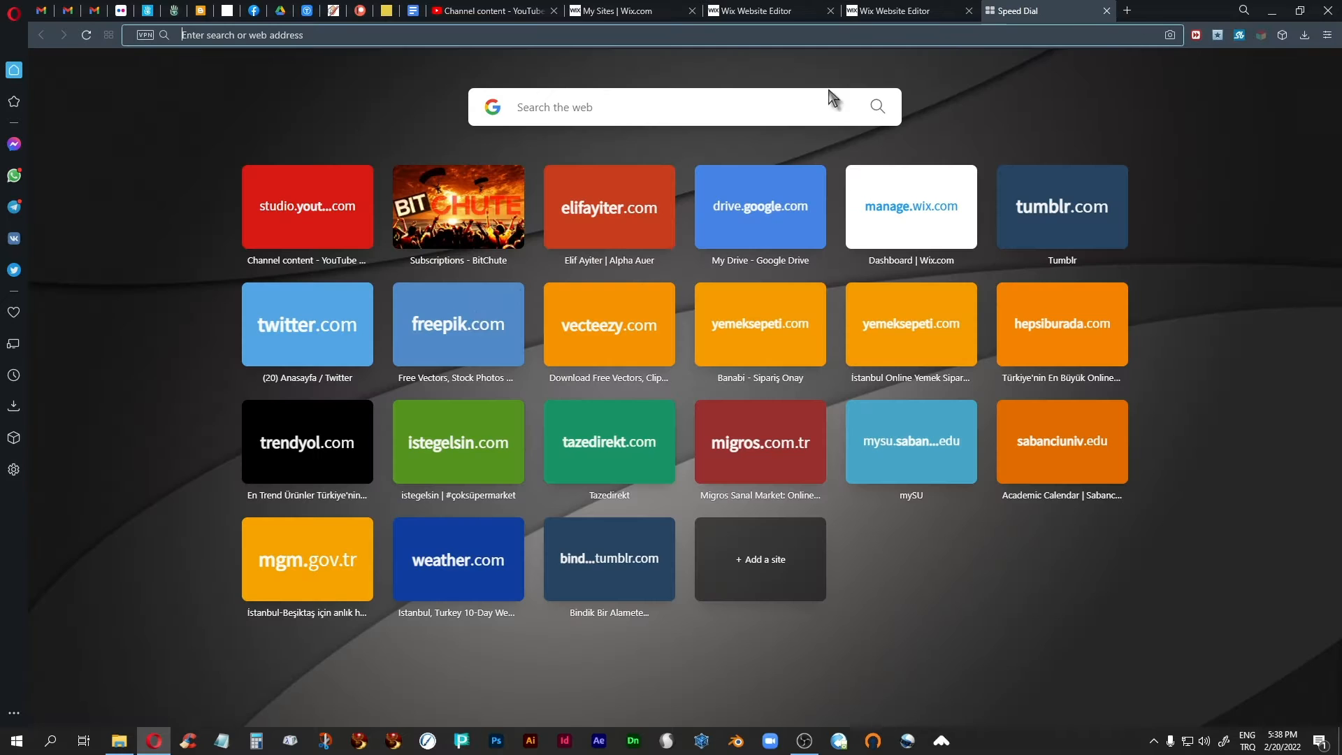
left_click(606, 233)
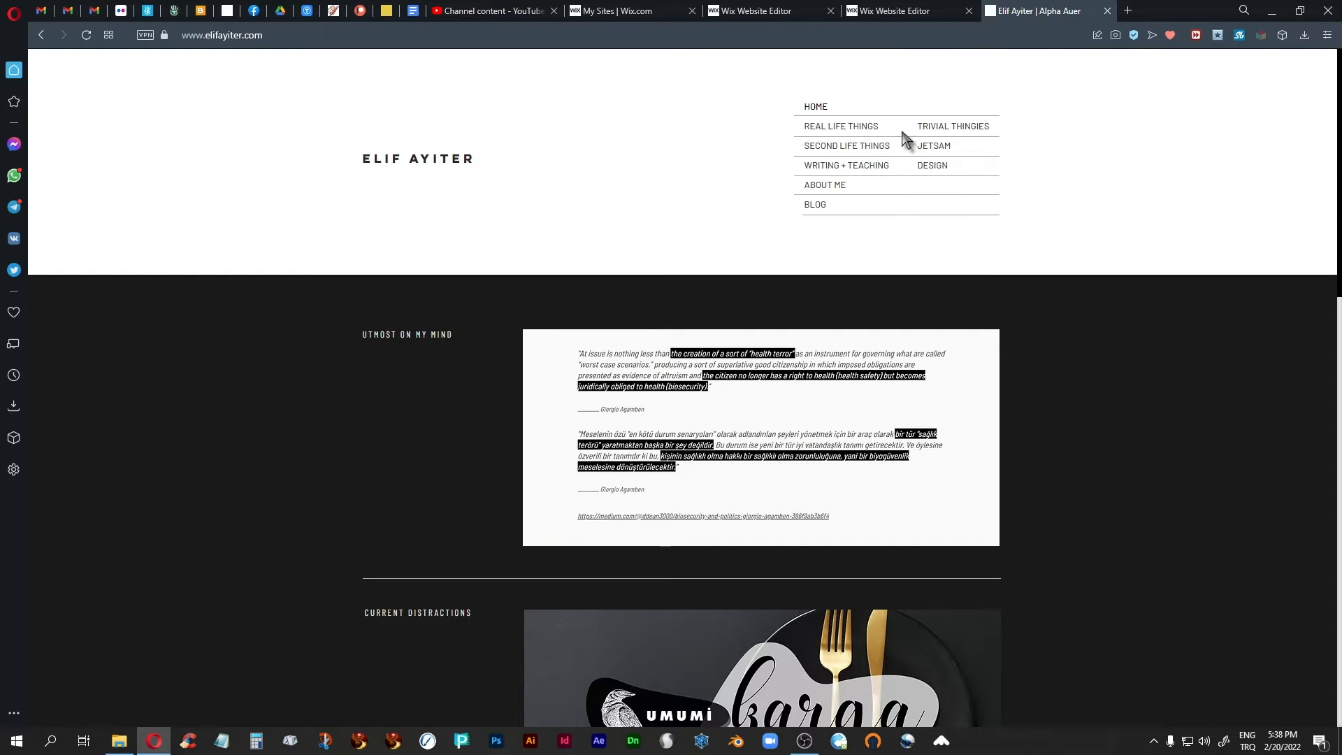
left_click(958, 127)
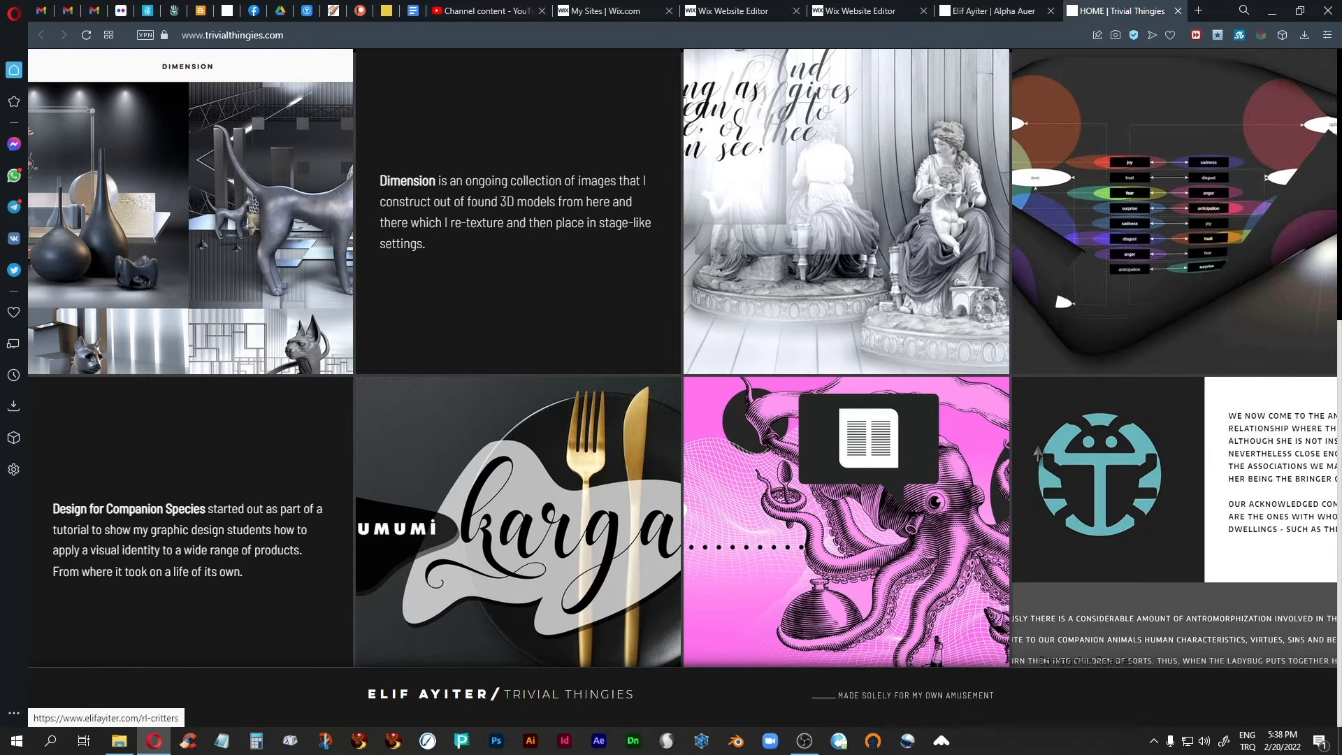
Examine how the footer behaves while scrolling the Trivial Thingies home page and on its Creatures page.
scroll(1037, 454, "down", 7)
scroll(1037, 454, "down", 2)
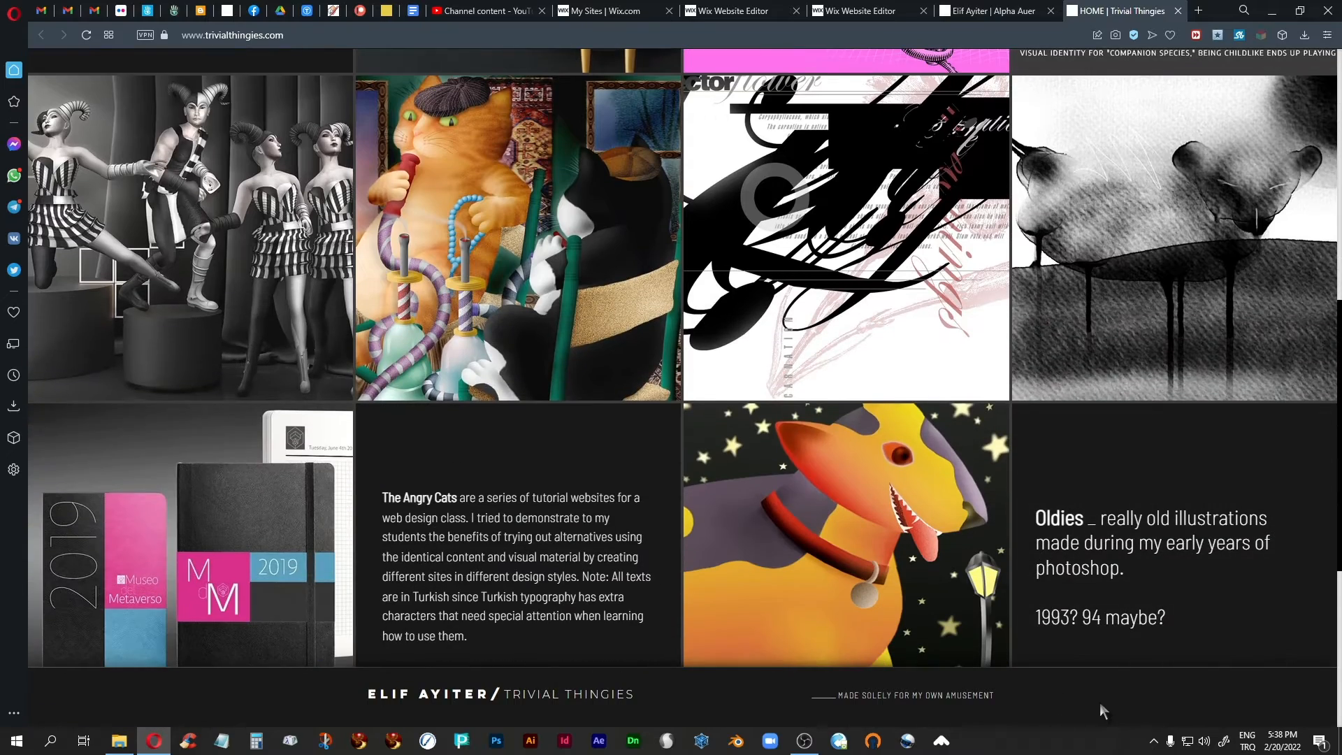
scroll(1111, 685, "up", 5)
scroll(1114, 687, "up", 5)
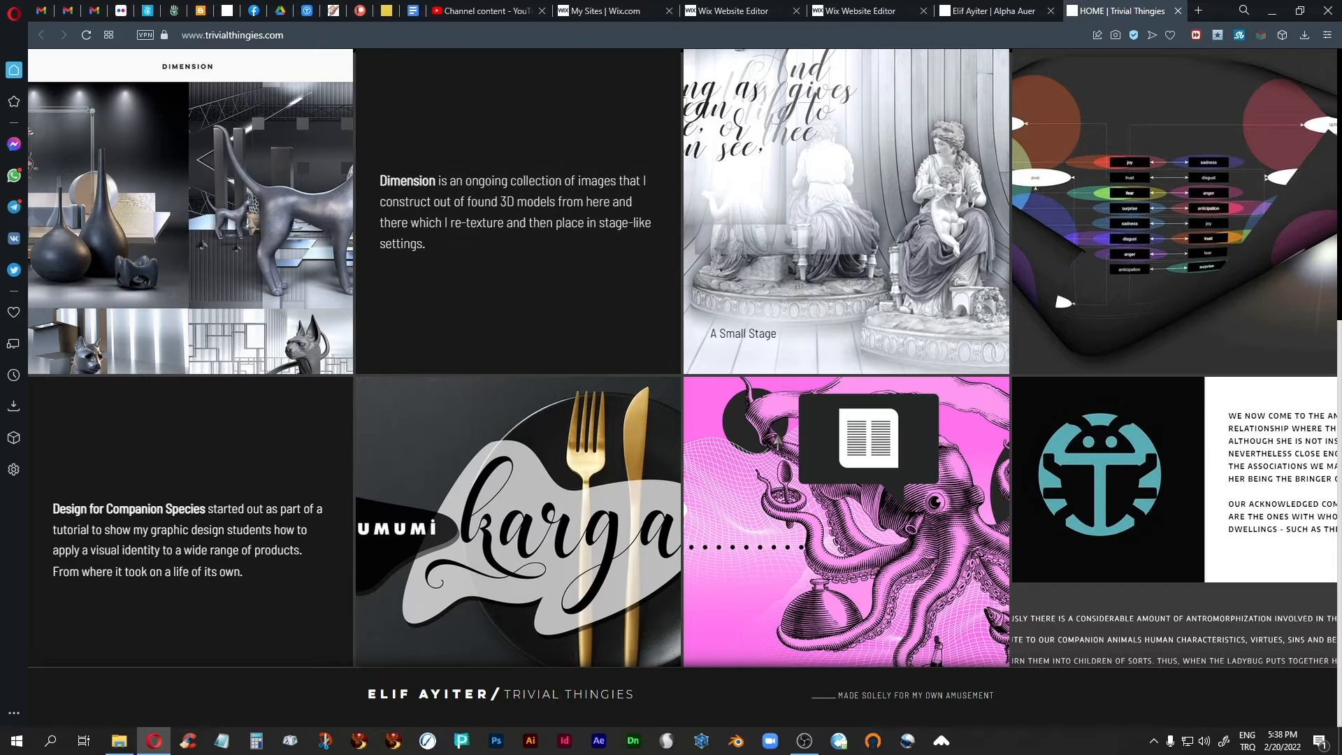
scroll(841, 535, "down", 2)
scroll(841, 535, "down", 4)
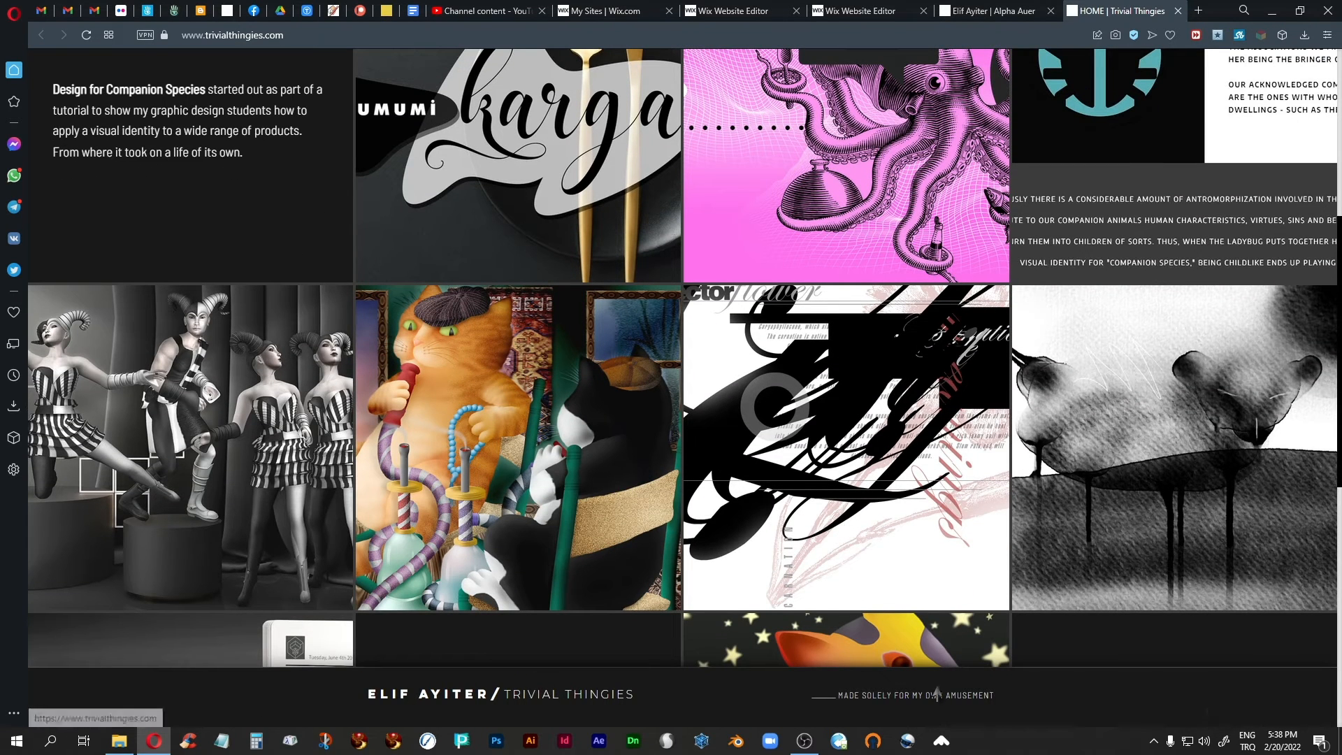
left_click(1098, 446)
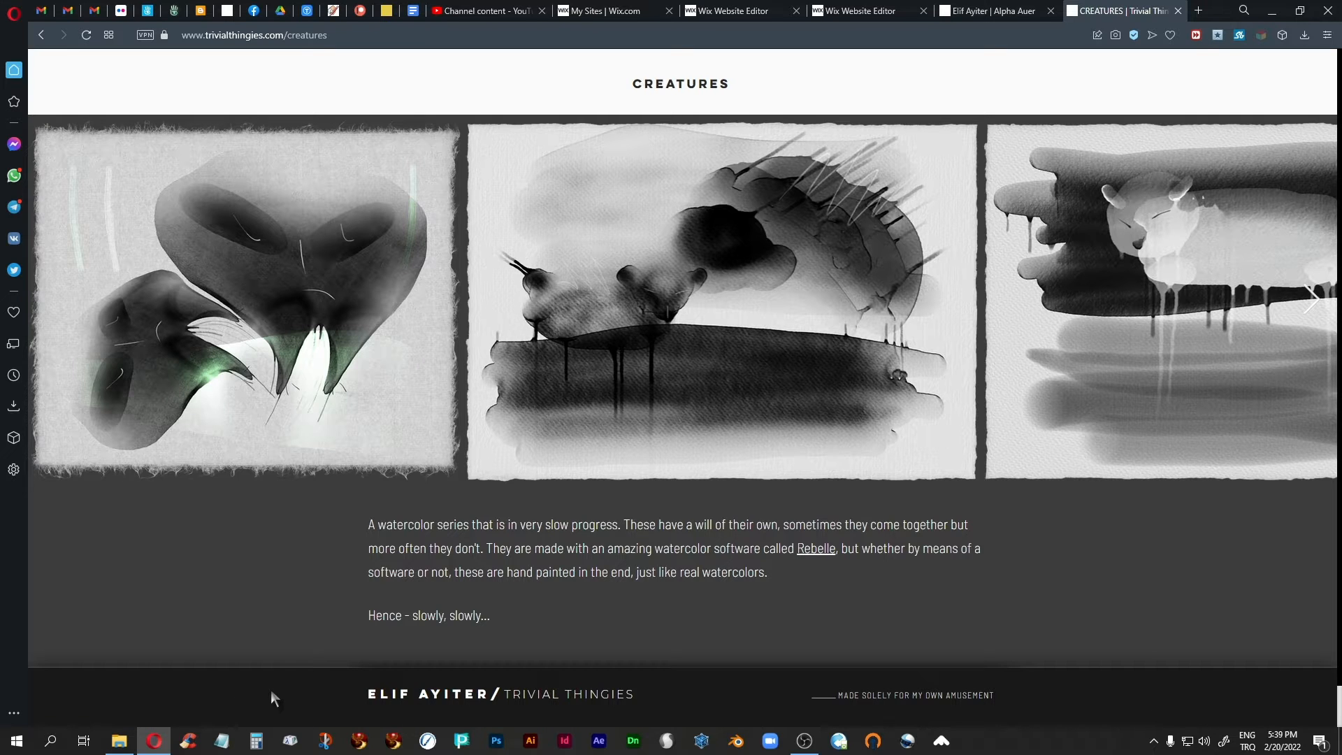
Close both example sites, return to the Kızgın Kedi editor and recheck the footer's Freeze Position option.
left_click(1178, 11)
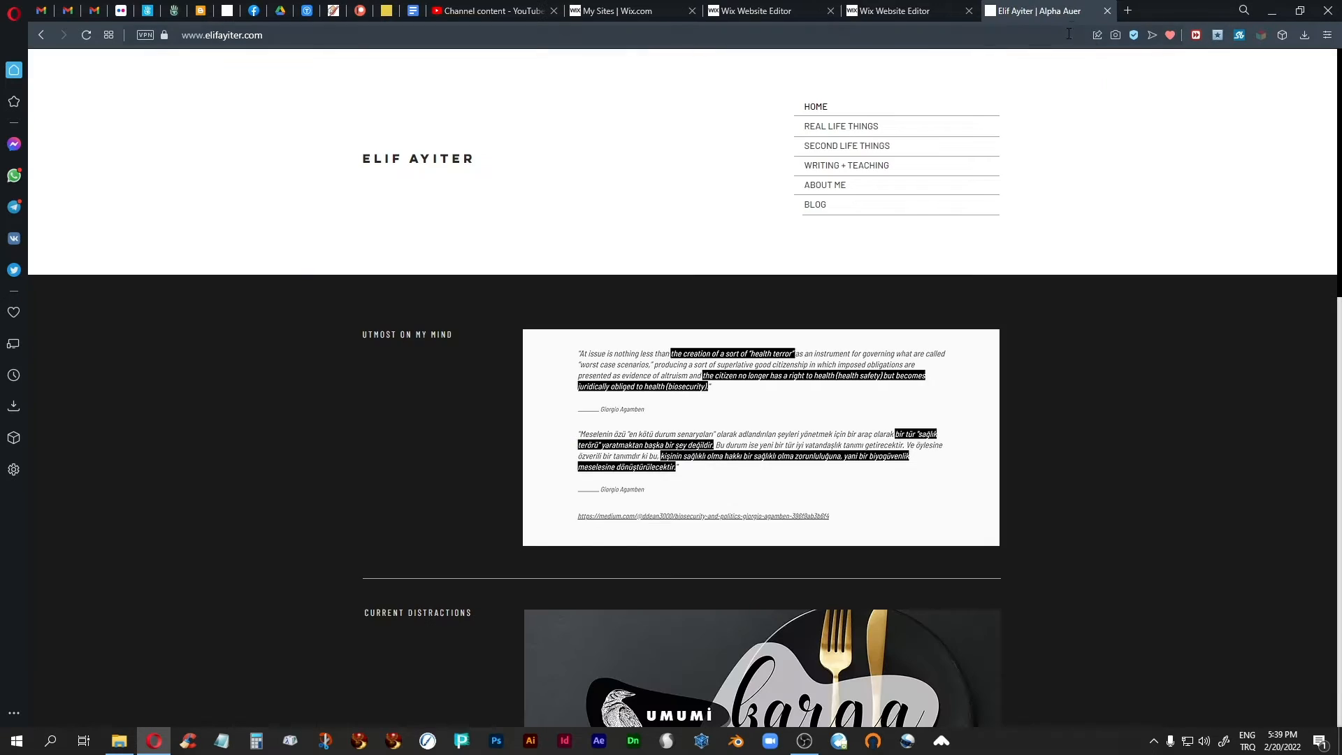
left_click(1115, 11)
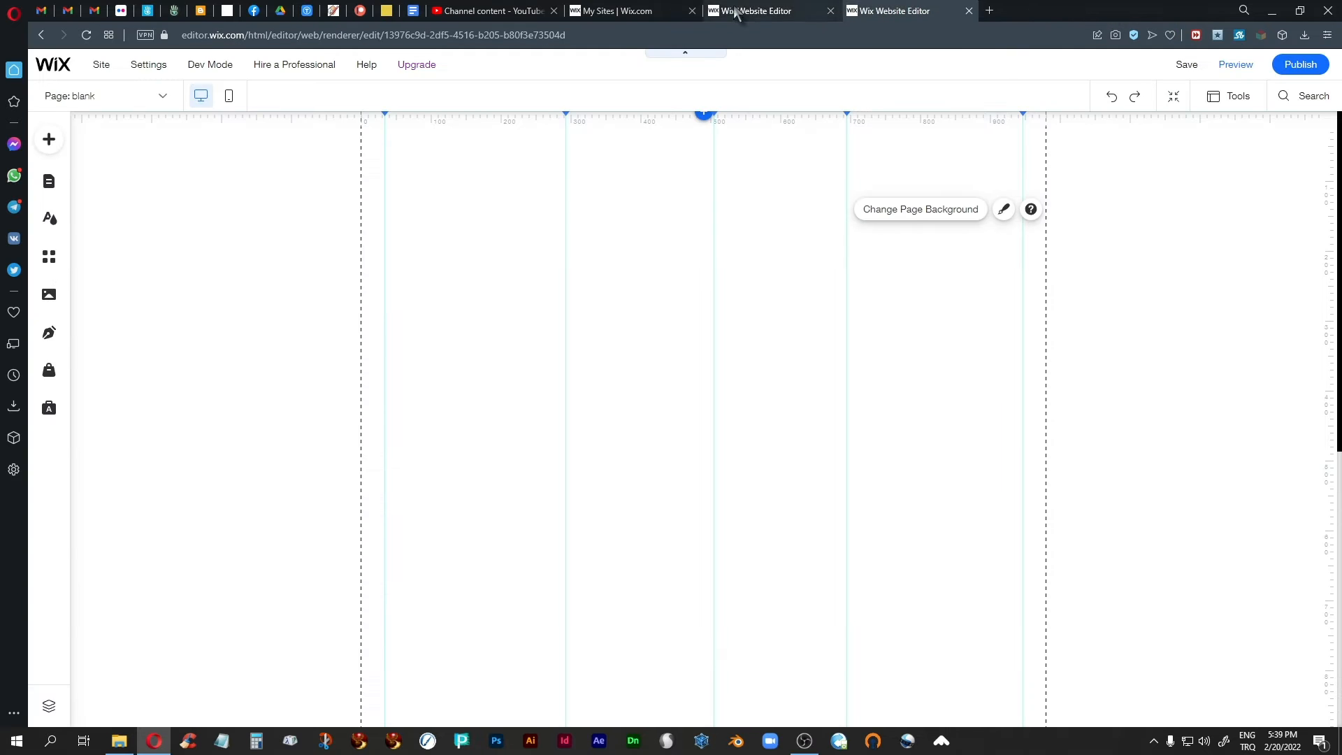
left_click(762, 11)
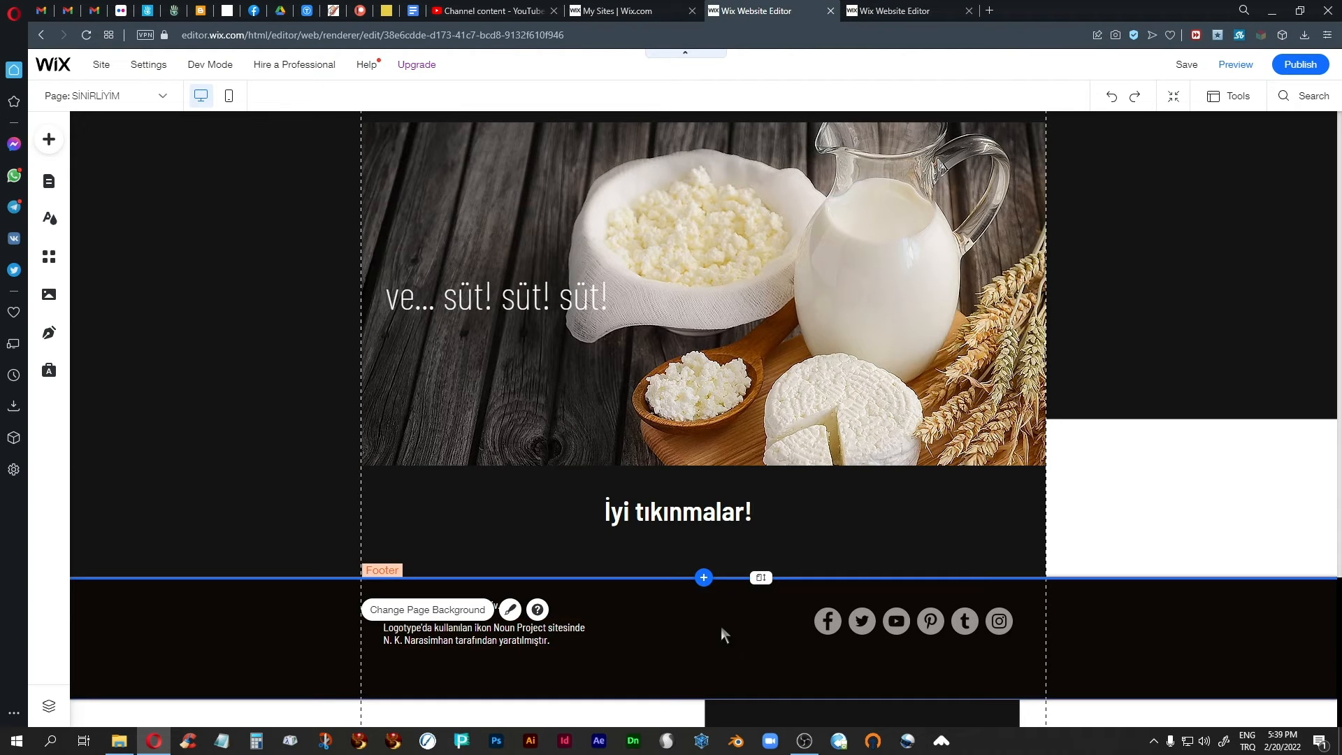
left_click(723, 632)
right_click(723, 633)
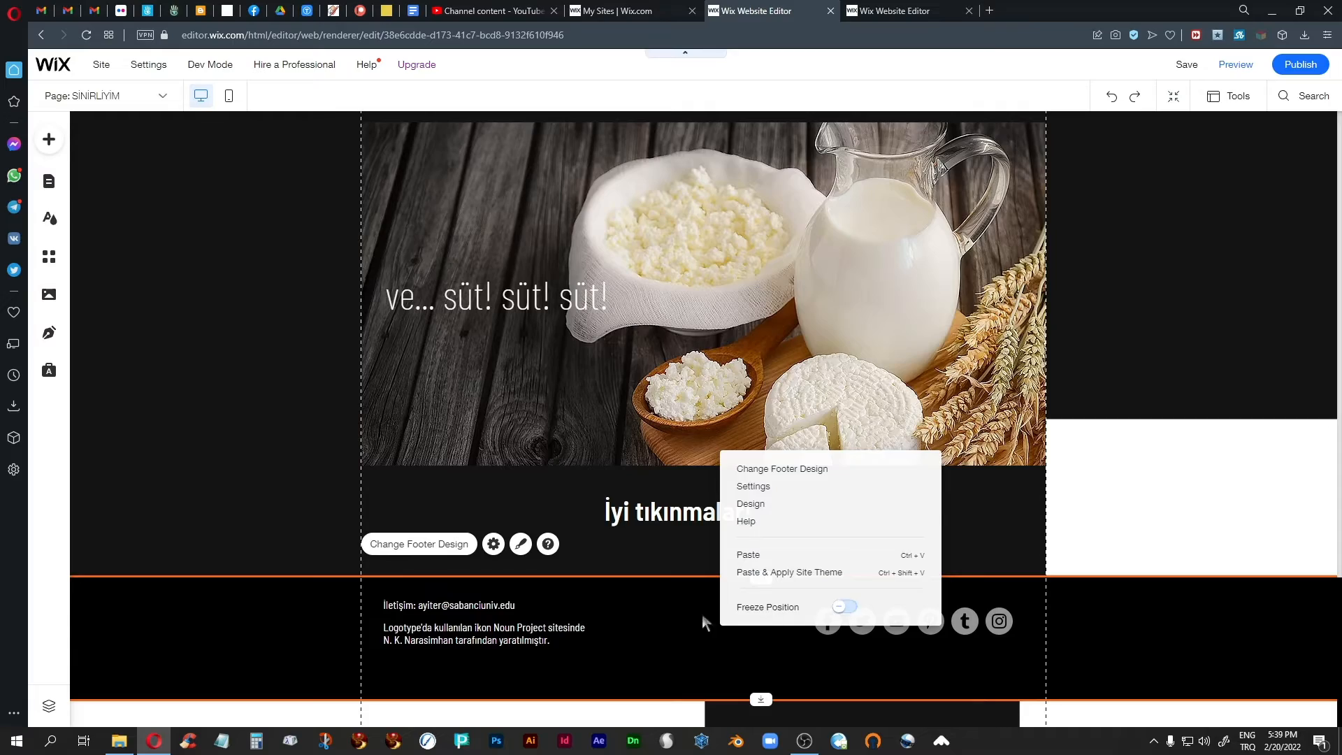
left_click(692, 614)
left_click(1183, 494)
Switch from the Sinirliyim page to the ANA SAYFA page for editing.
scroll(1153, 492, "up", 5)
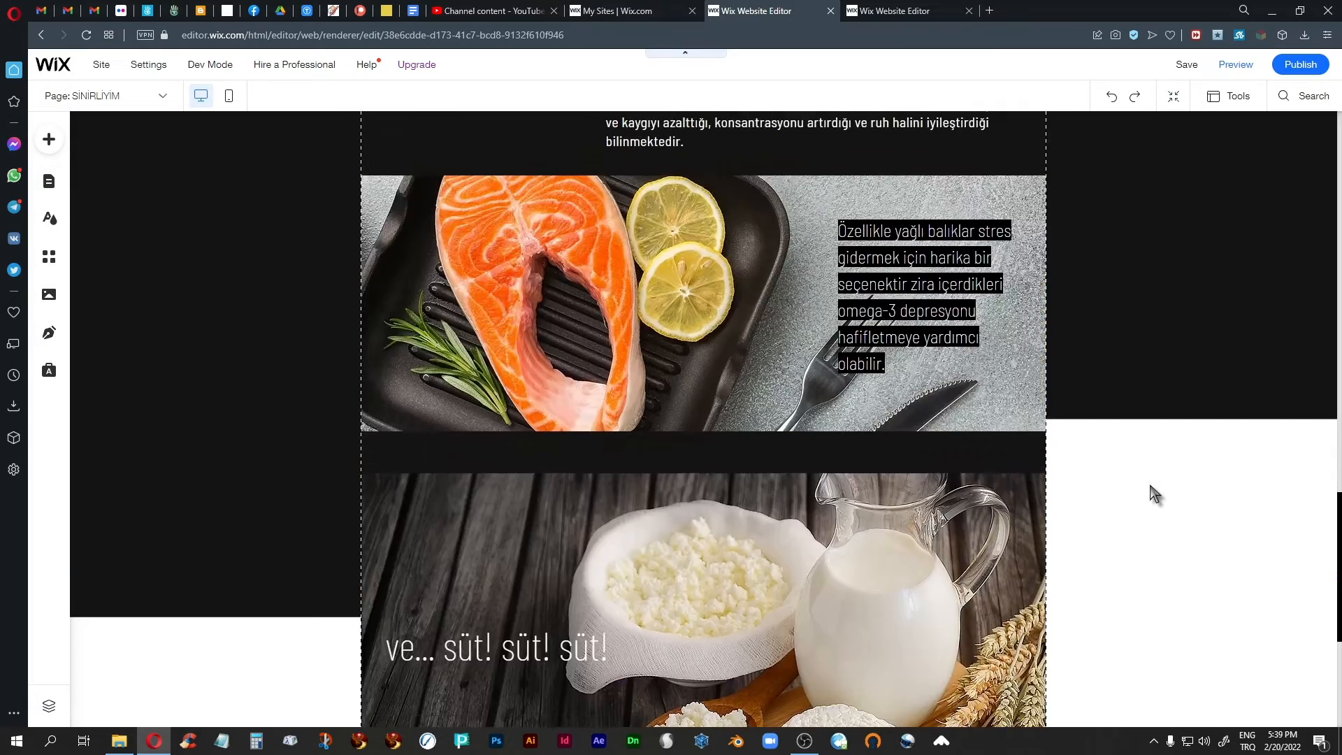
scroll(1153, 493, "up", 15)
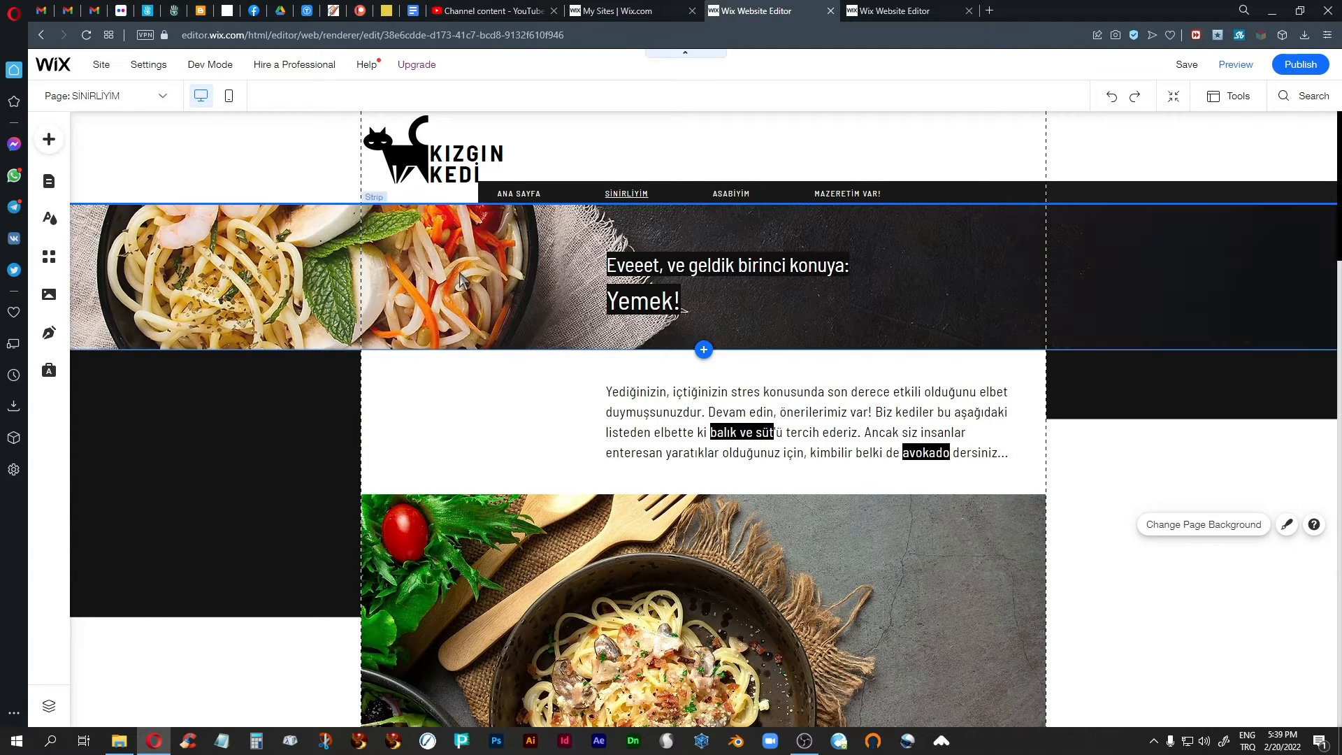
left_click(162, 98)
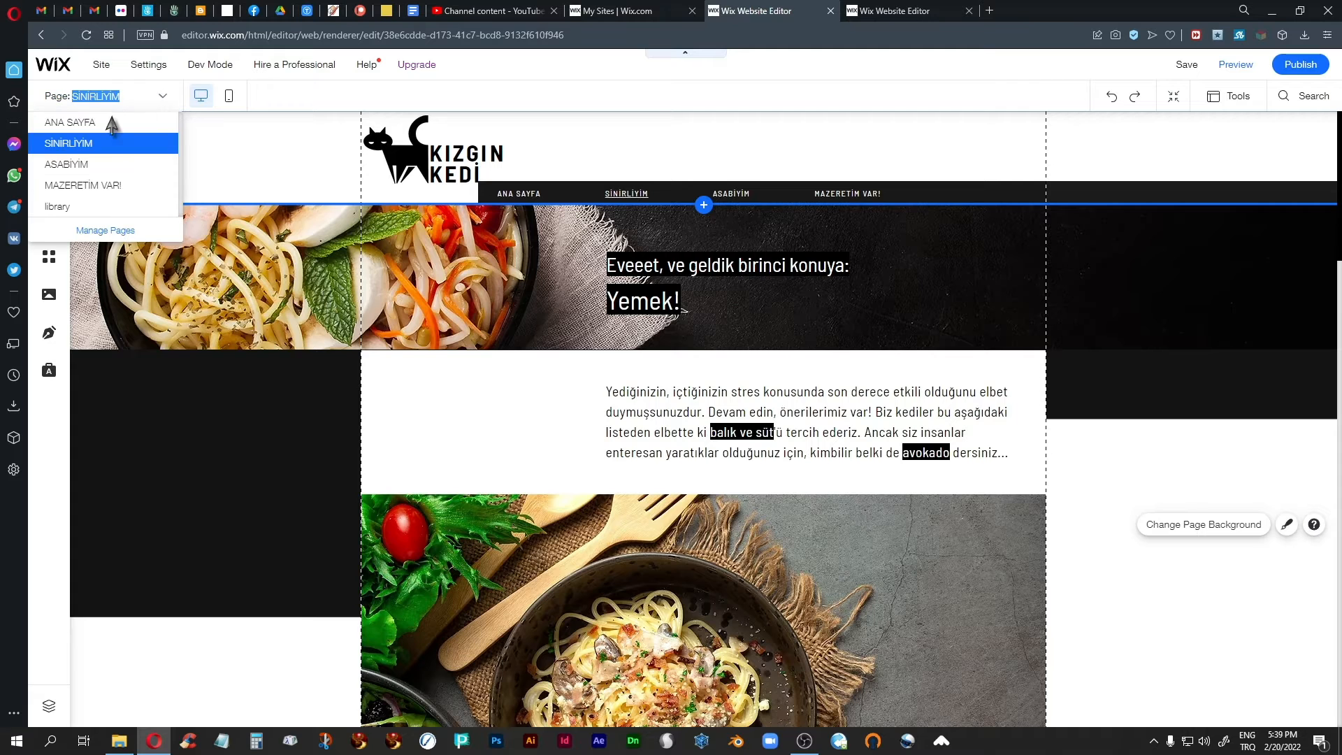
left_click(103, 118)
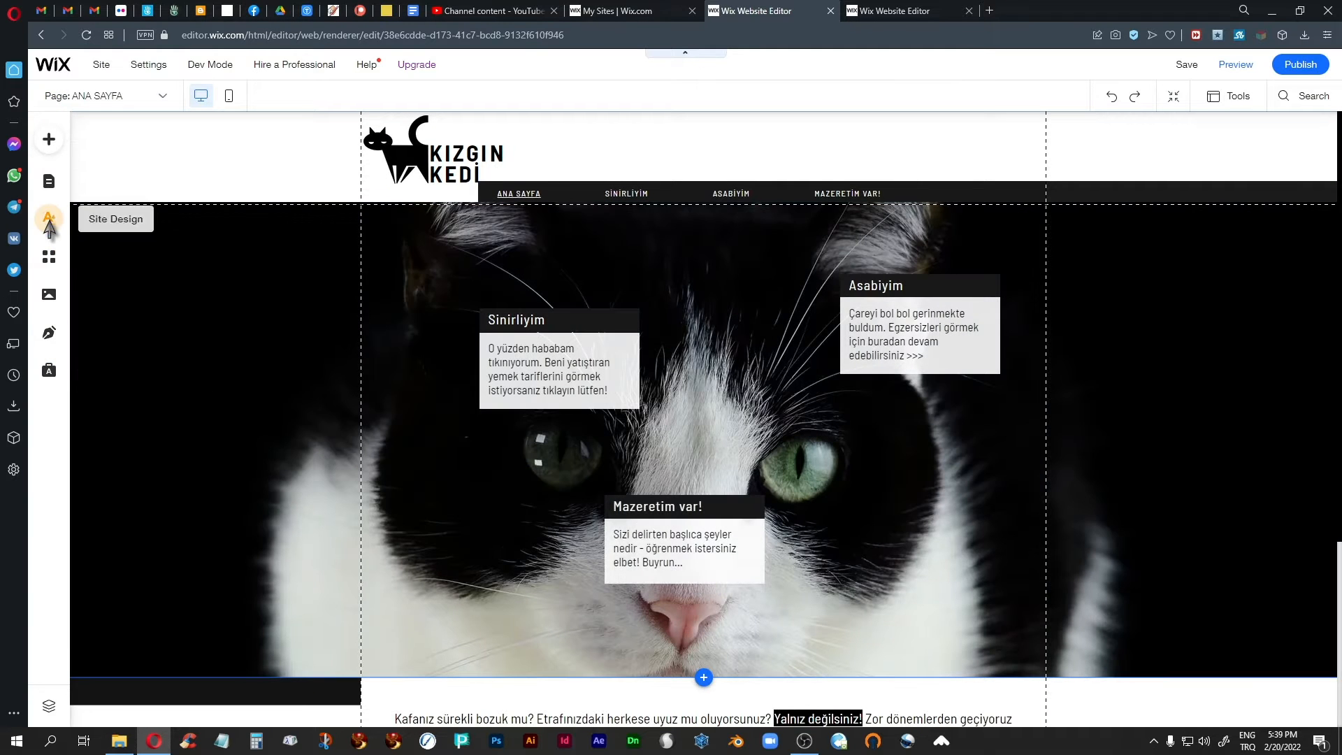
Set the site's page transition to Horizontal and close the site design settings.
left_click(50, 225)
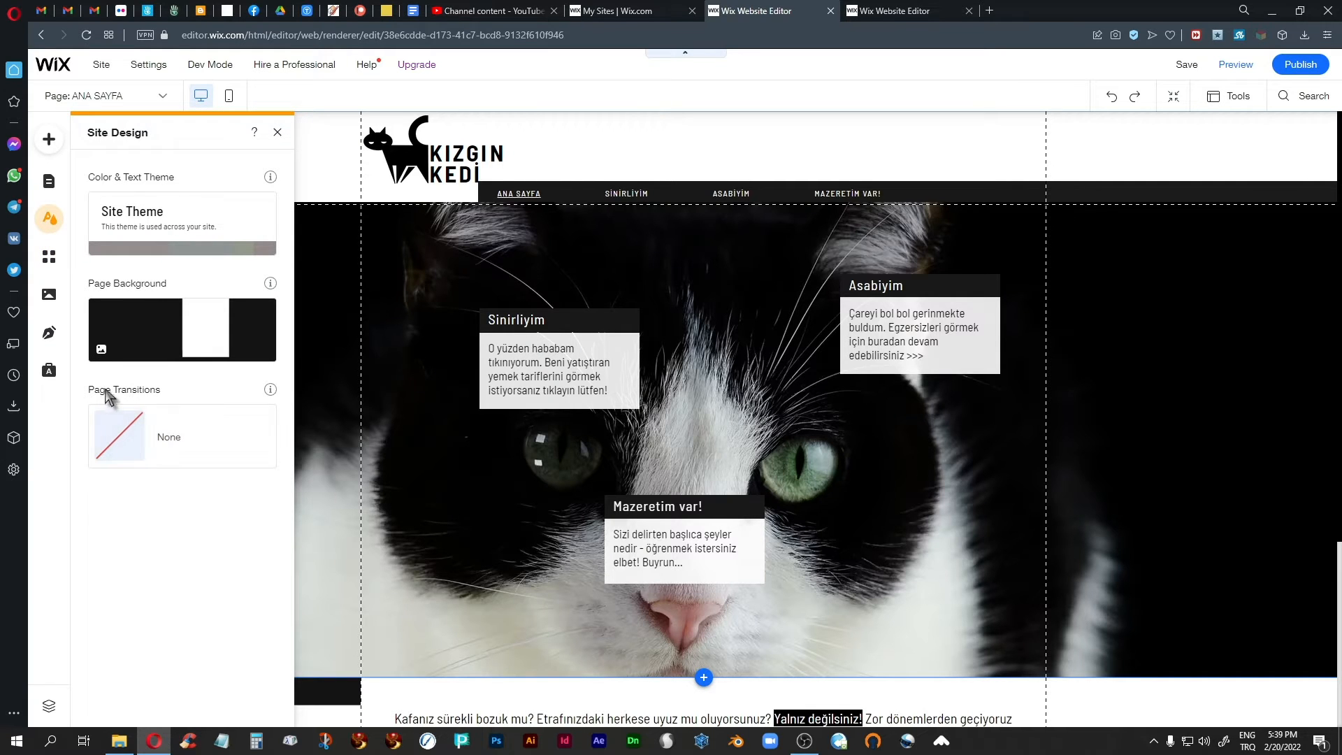
mouse_move(115, 444)
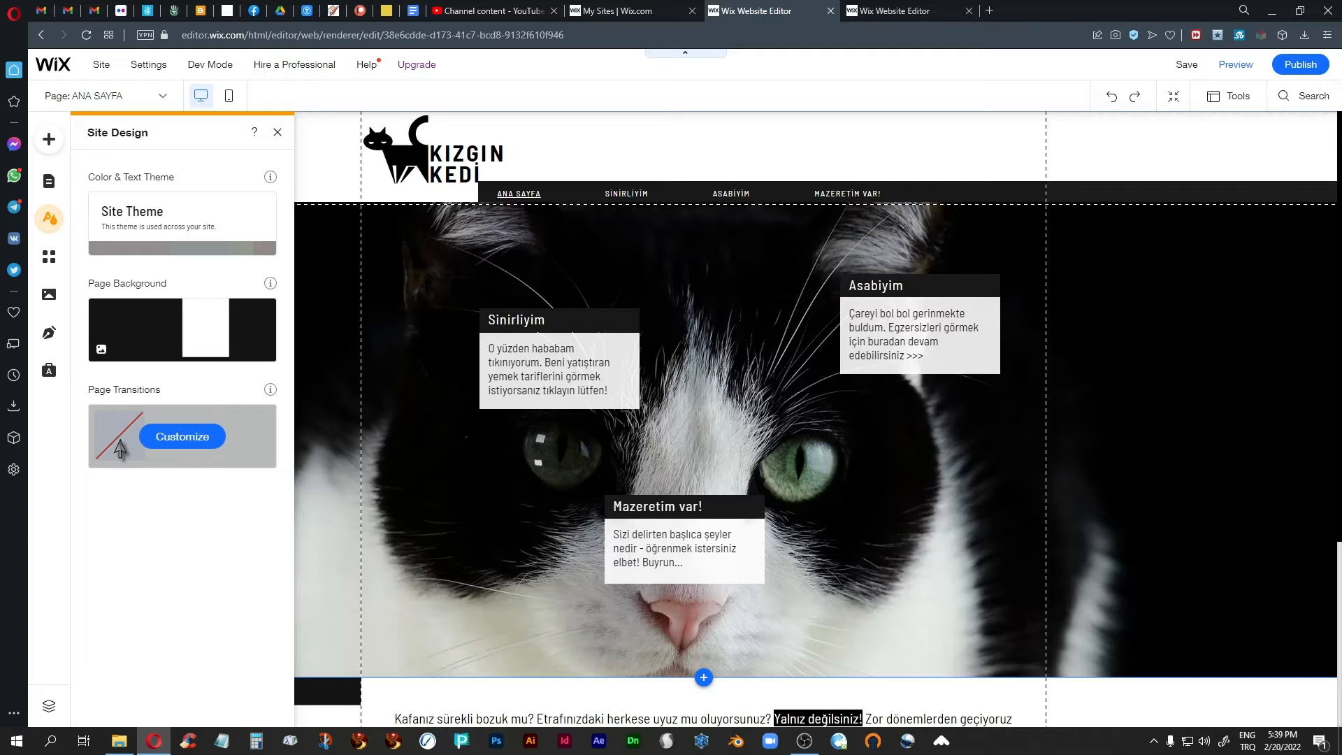
left_click(186, 441)
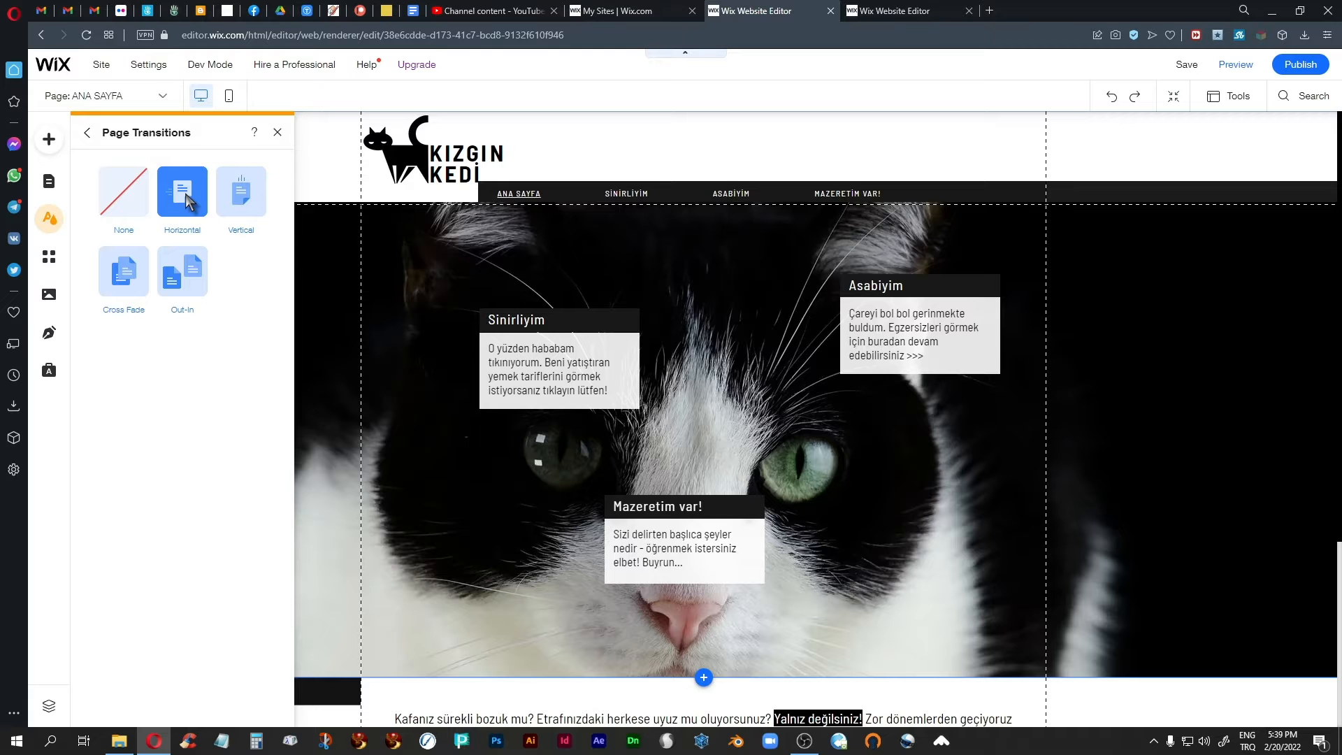
left_click(305, 161)
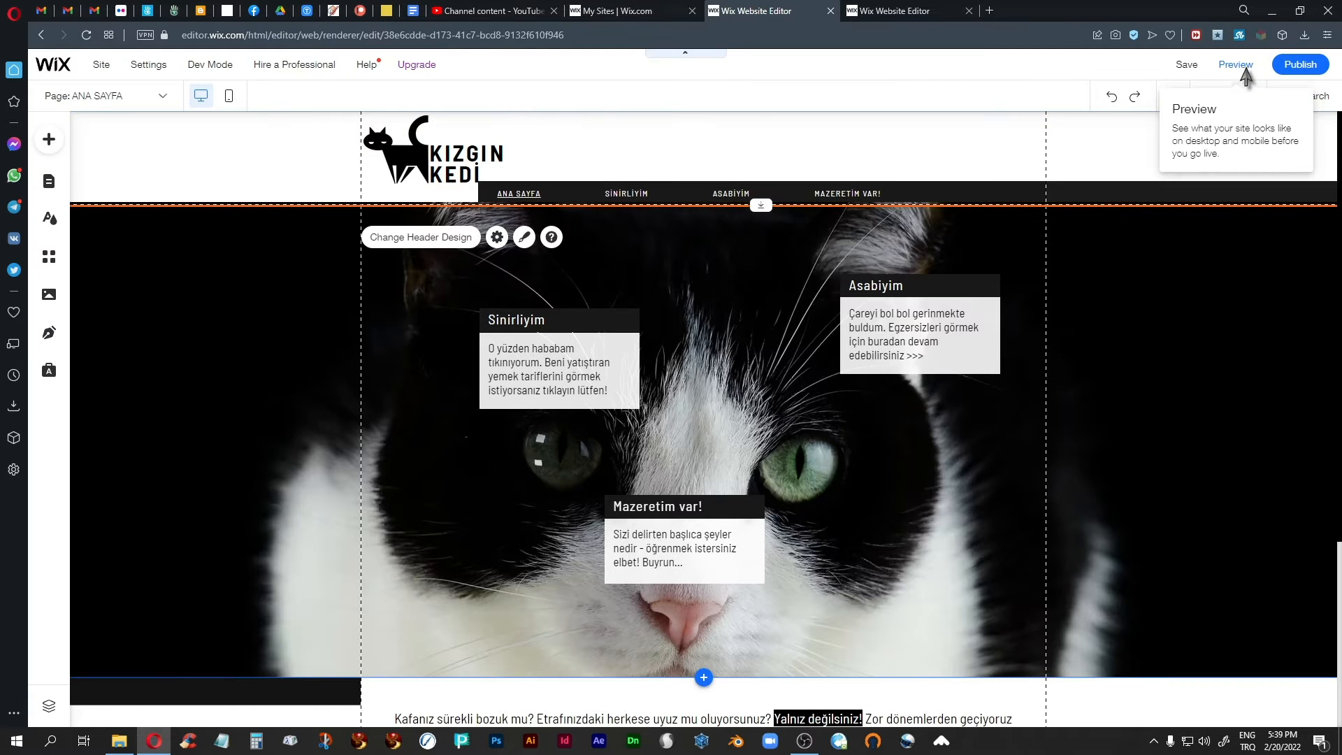
Preview the horizontal transition by visiting Sinirliyim, Asabiyim, Mazeretim Var! and Ana Sayfa, and return to the editor.
left_click(1238, 64)
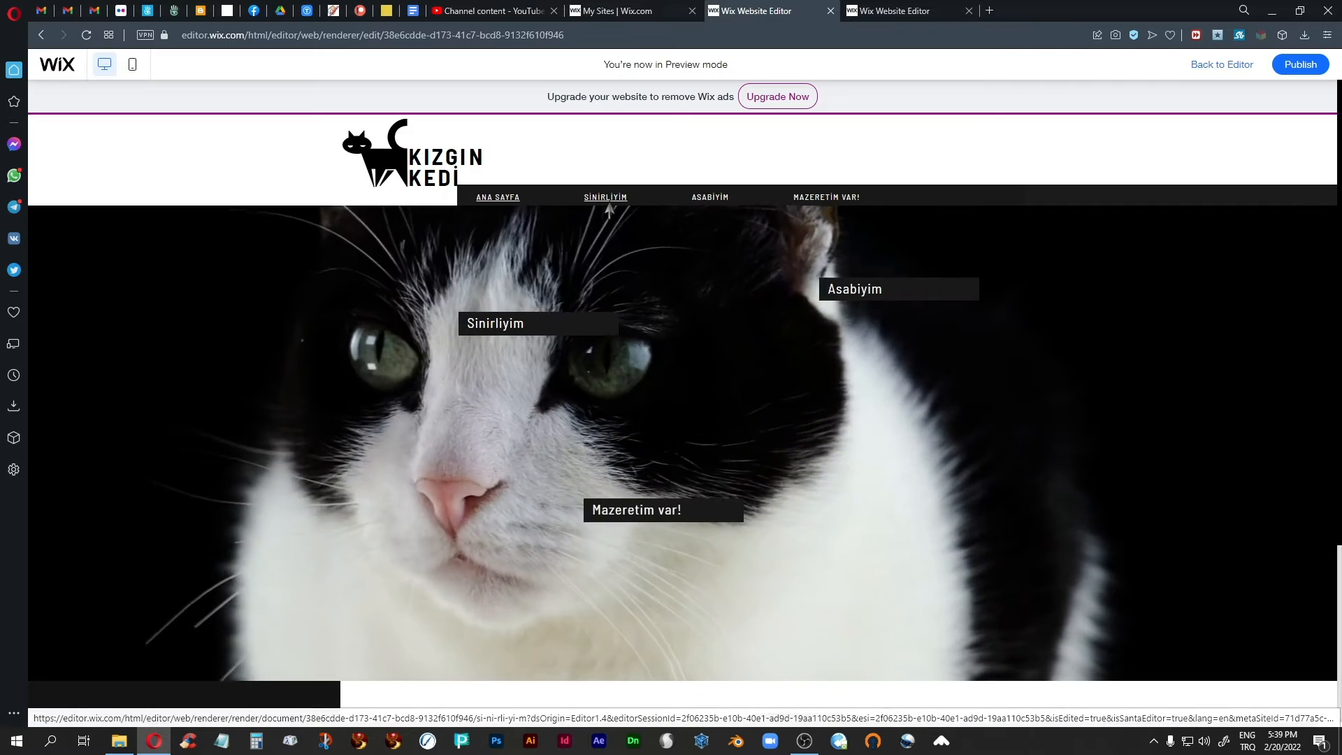
left_click(611, 207)
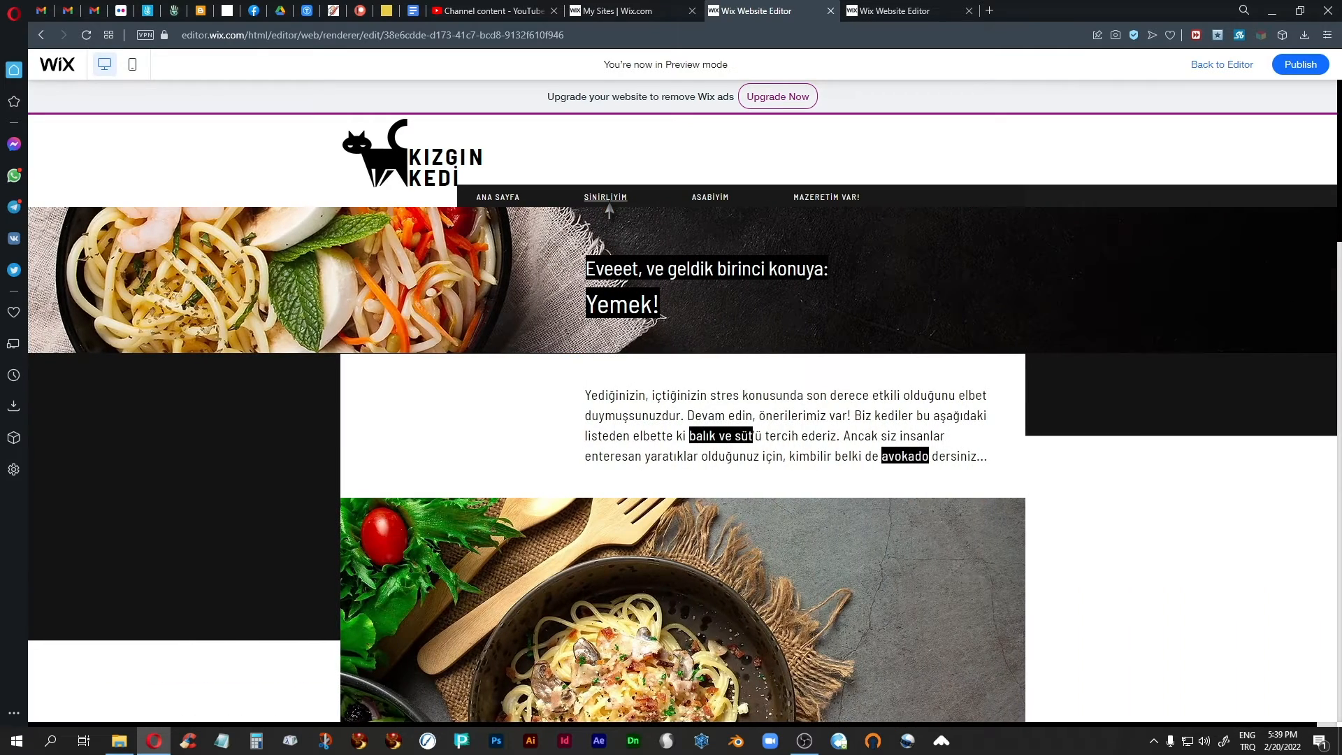
left_click(706, 200)
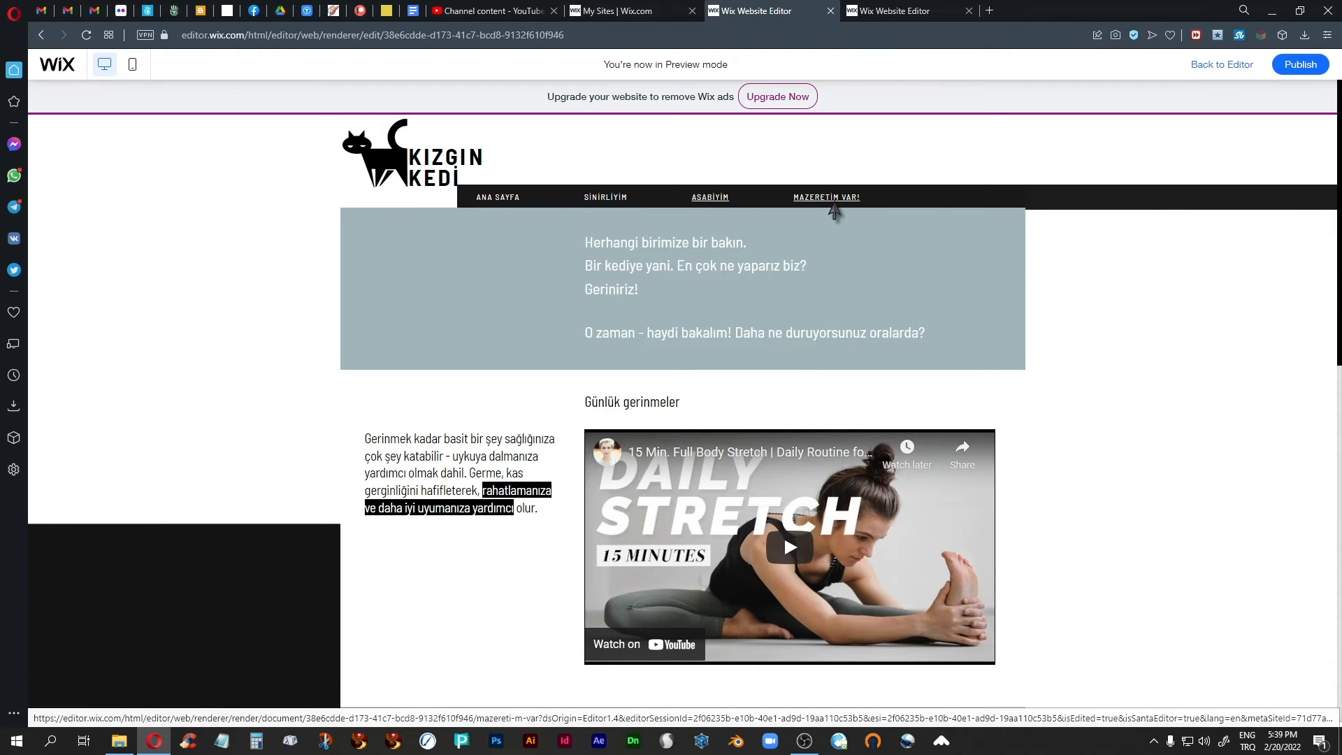
left_click(832, 203)
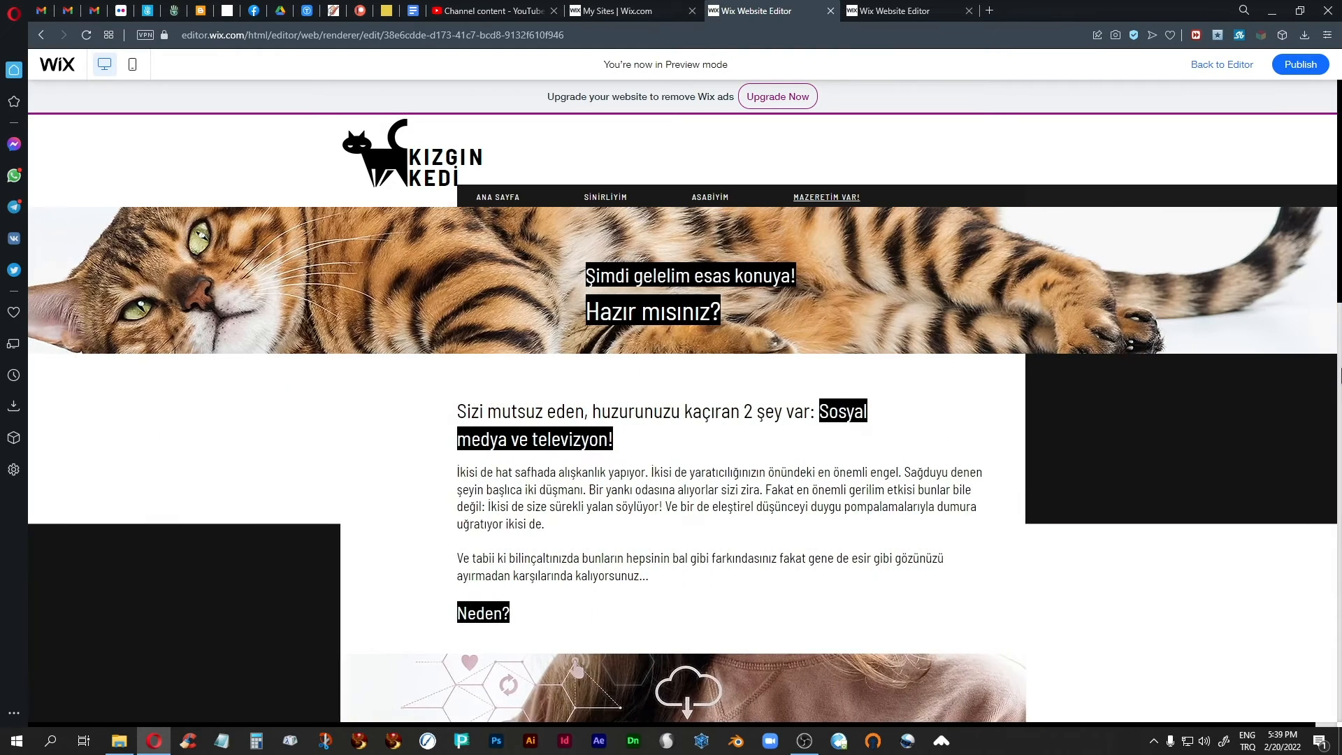
left_click(595, 203)
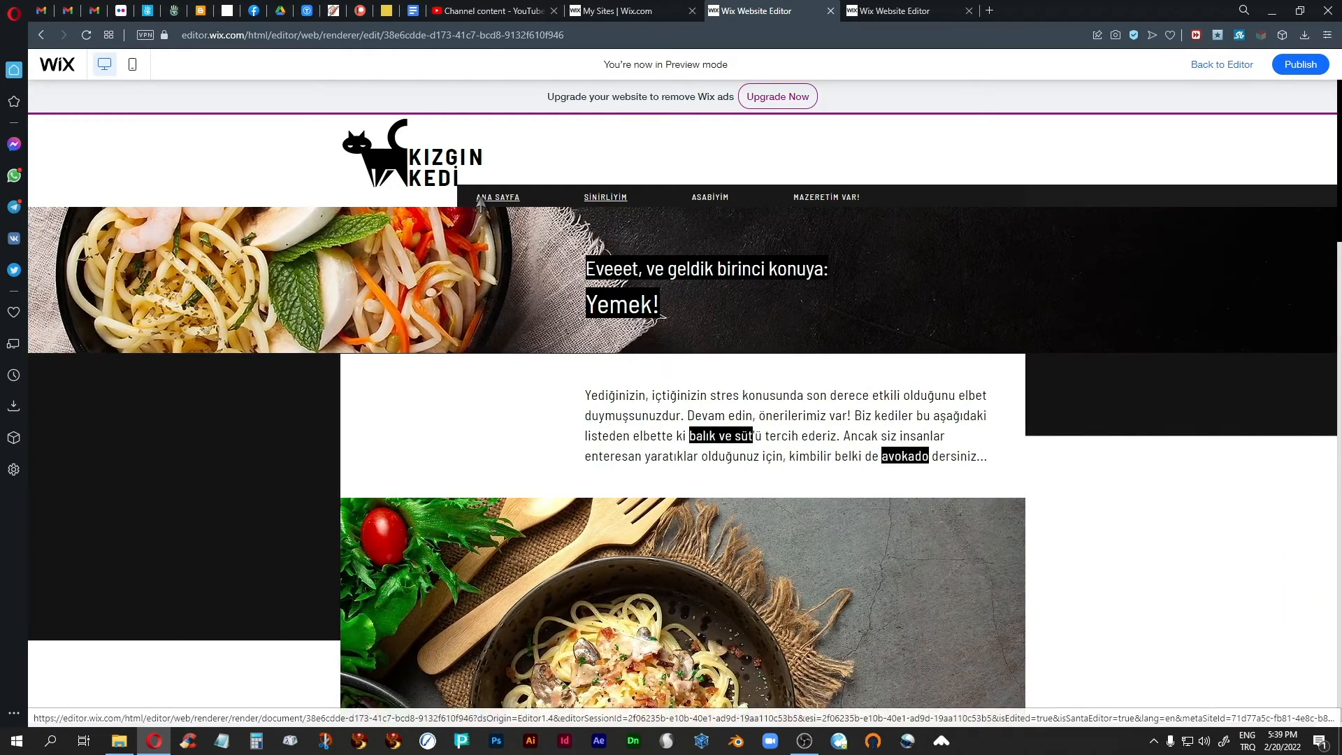
left_click(482, 199)
left_click(1195, 65)
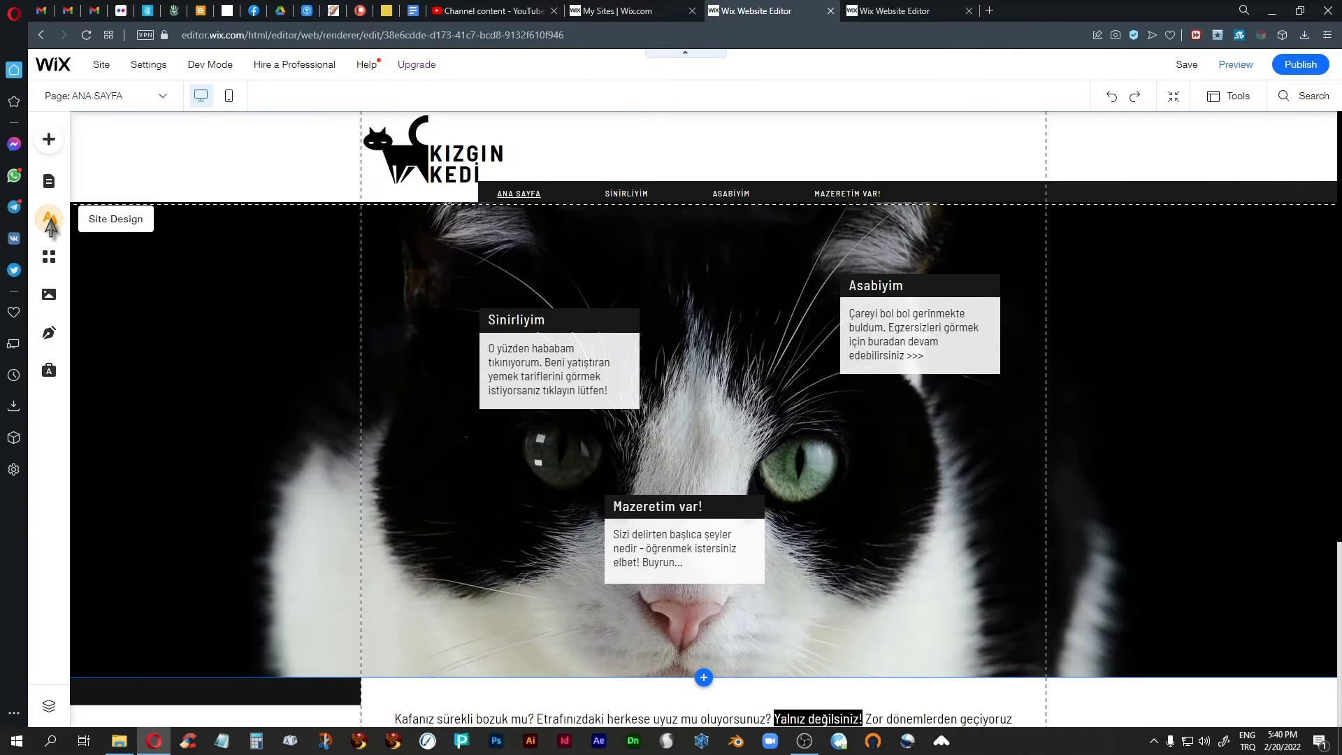
Set the site's page transition to Vertical and close the transition settings.
left_click(49, 218)
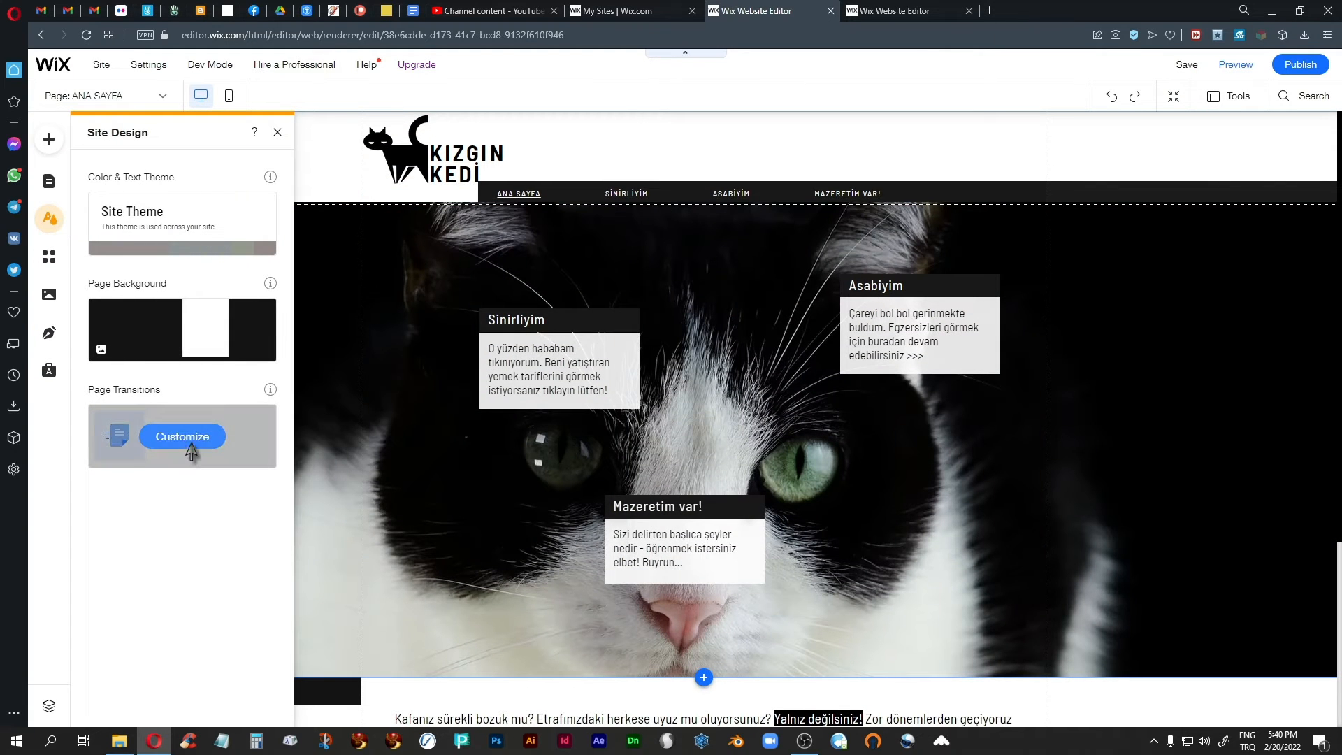
left_click(182, 438)
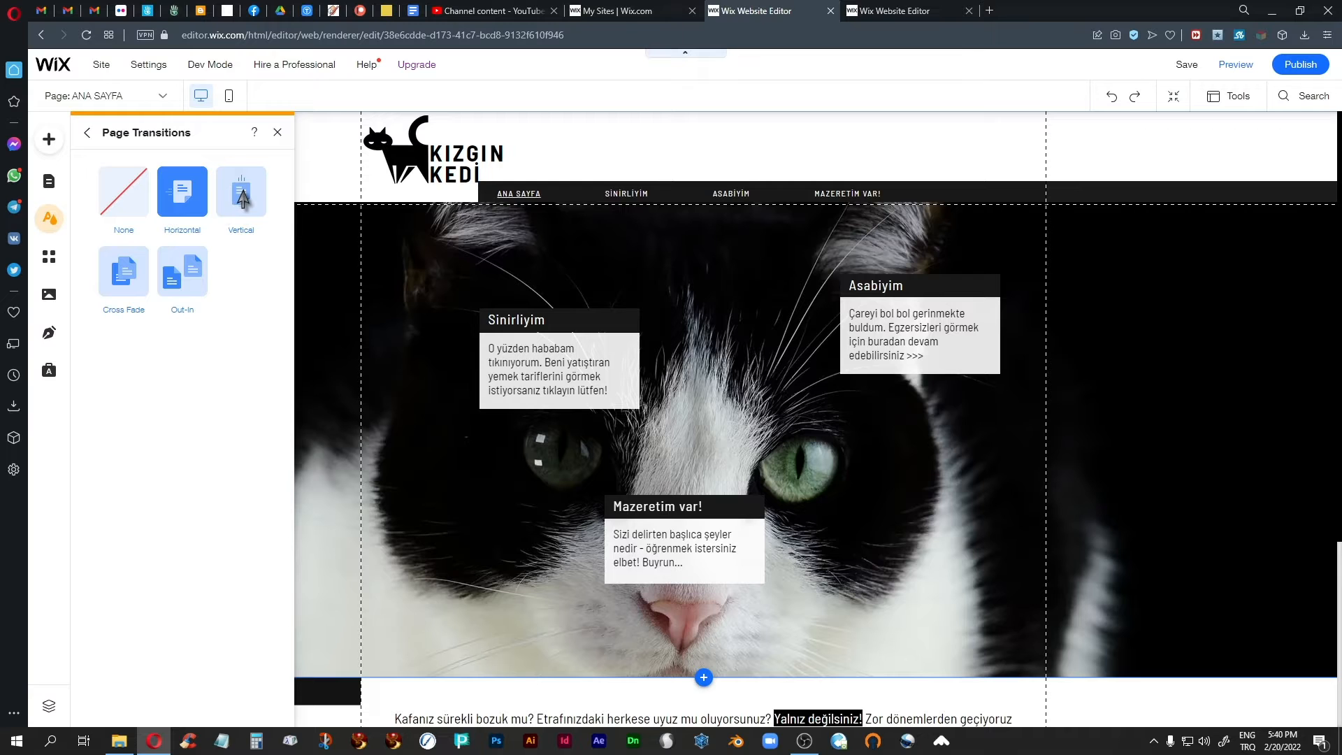
left_click(241, 194)
left_click(278, 132)
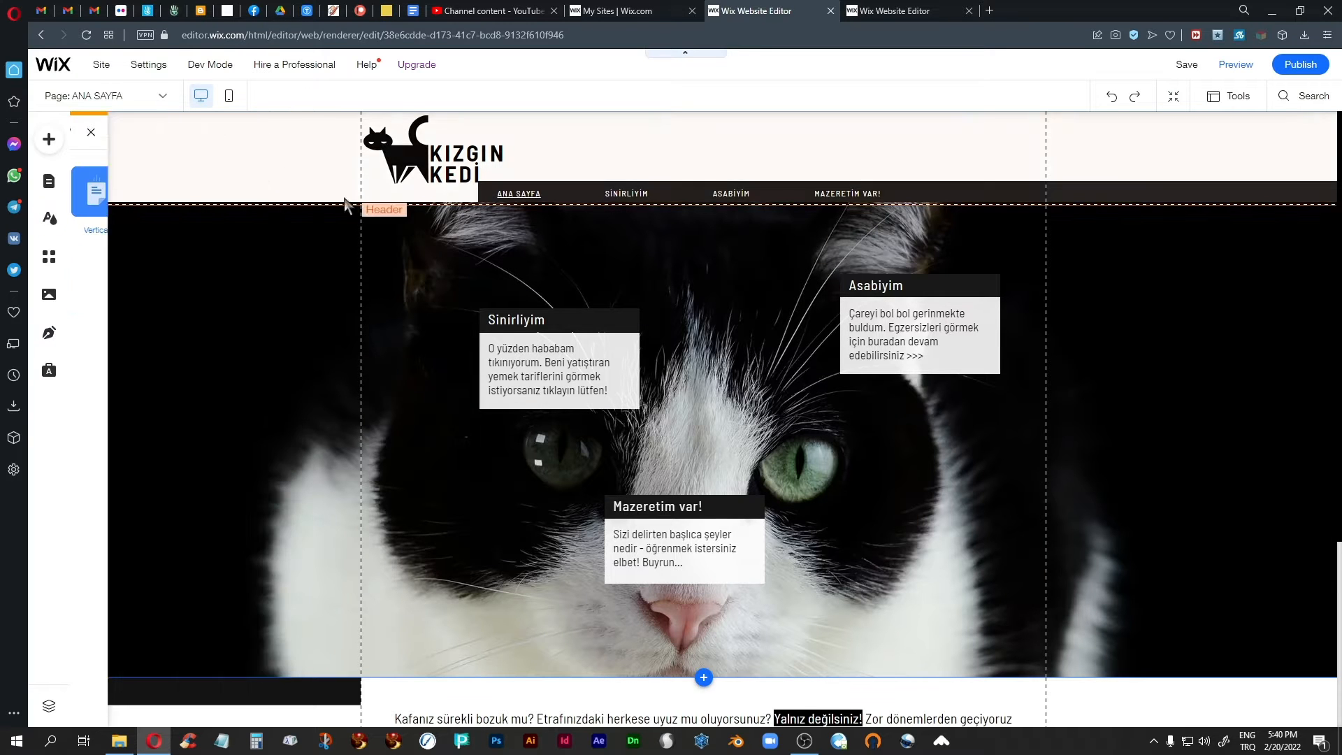
Preview the vertical transition by moving through Sinirliyim, Asabiyim, Mazeretim Var! and back to Ana Sayfa.
left_click(1235, 64)
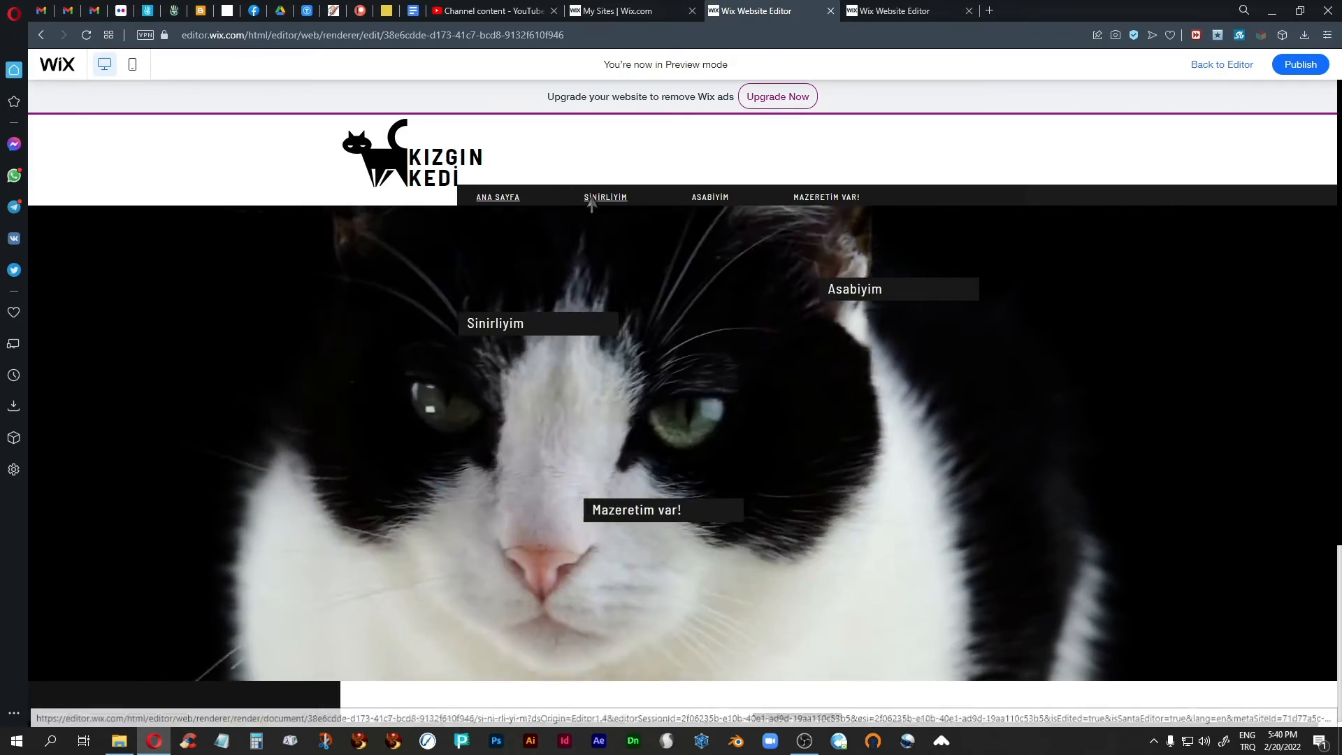
left_click(593, 200)
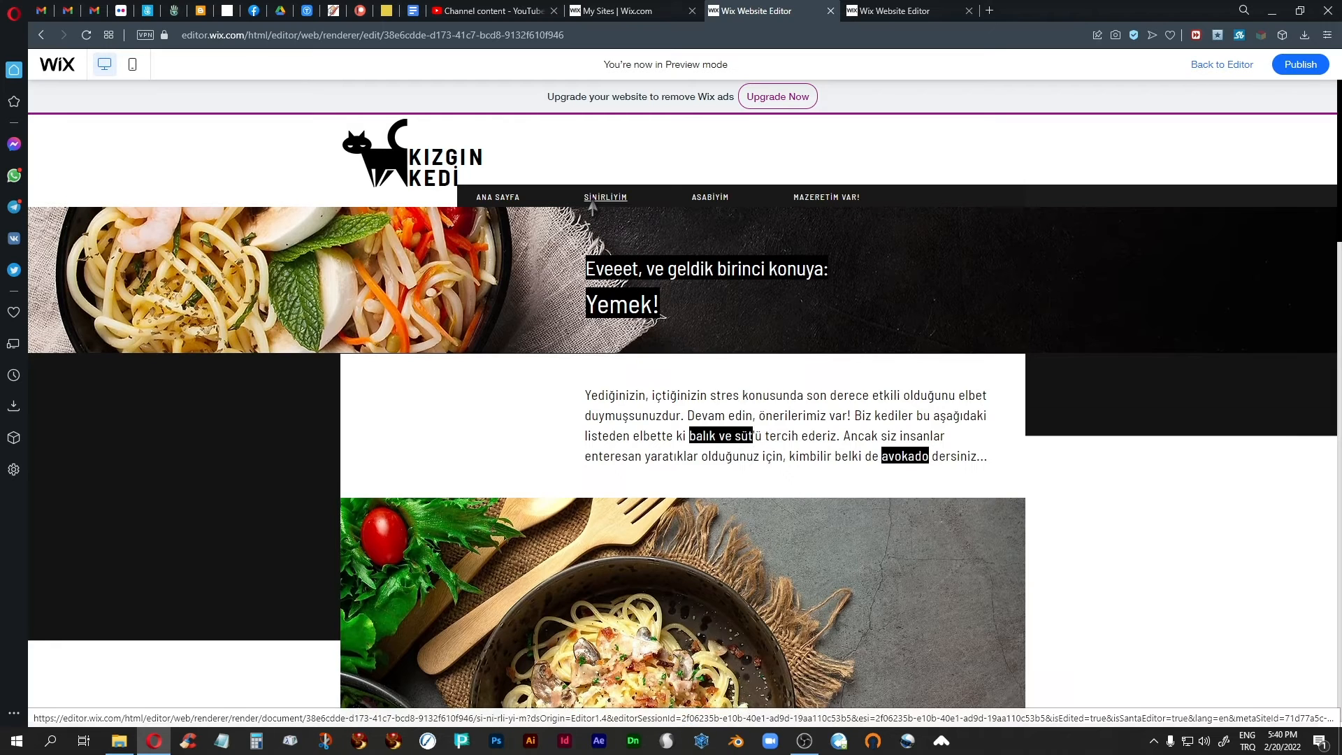
left_click(710, 197)
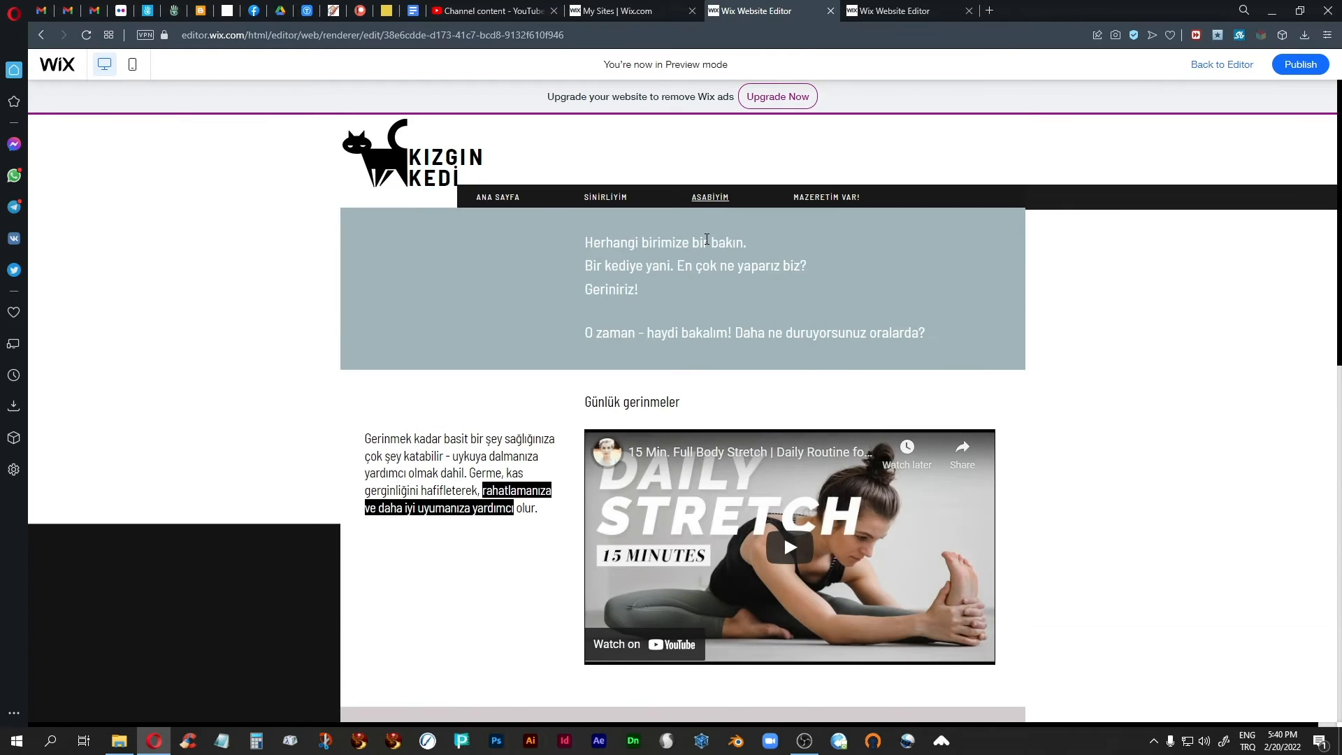
left_click(828, 205)
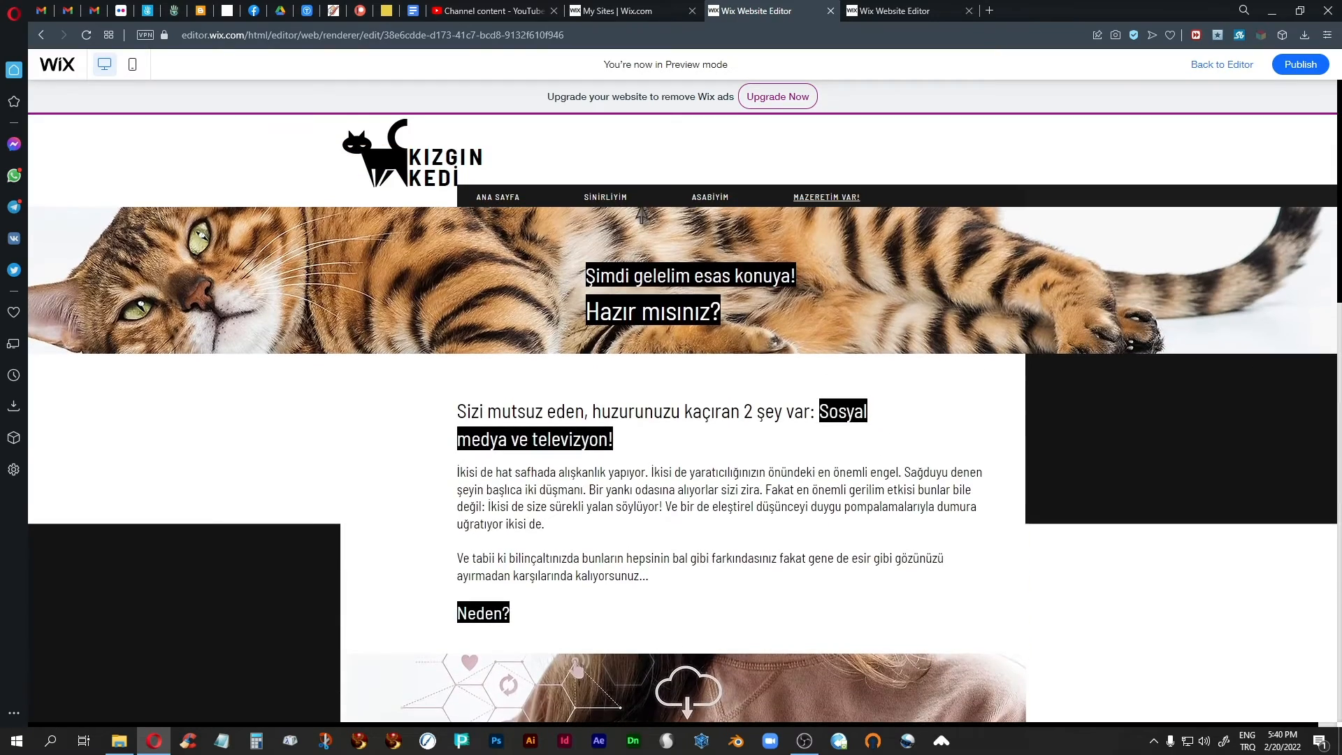
left_click(605, 199)
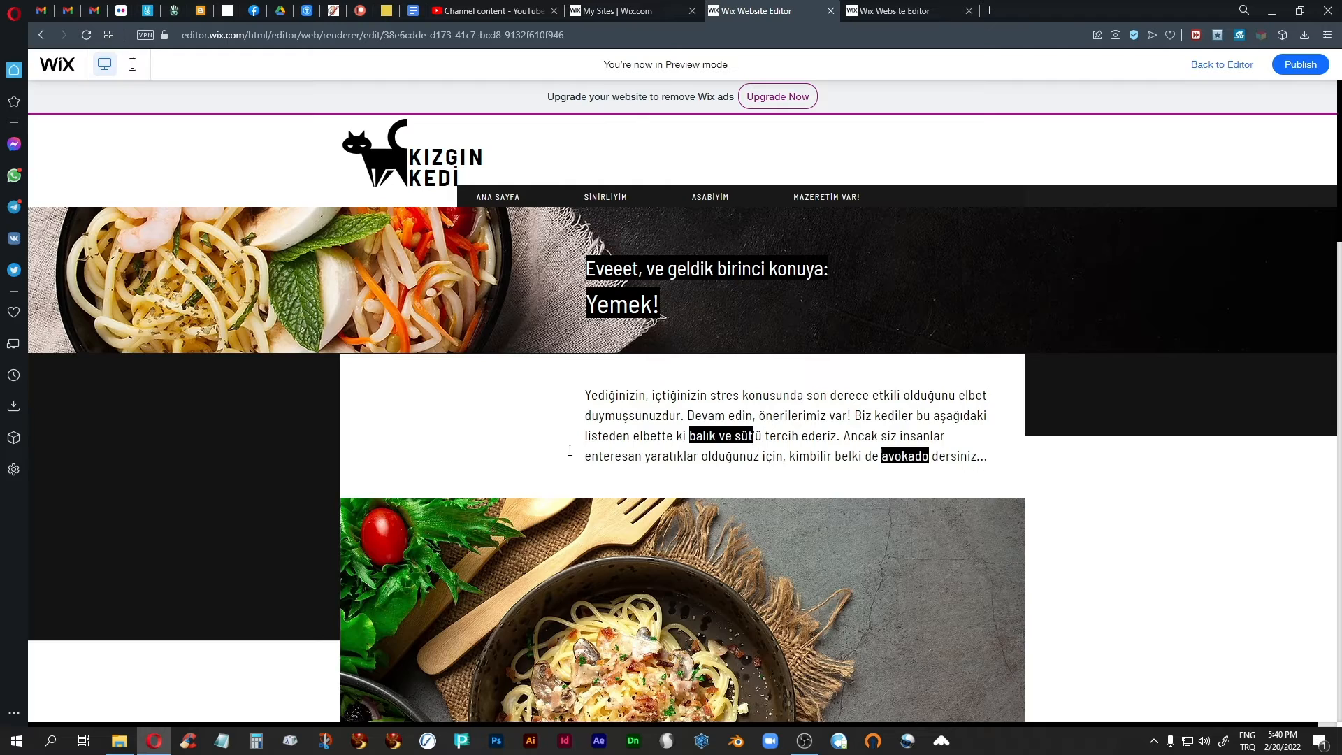
left_click(498, 197)
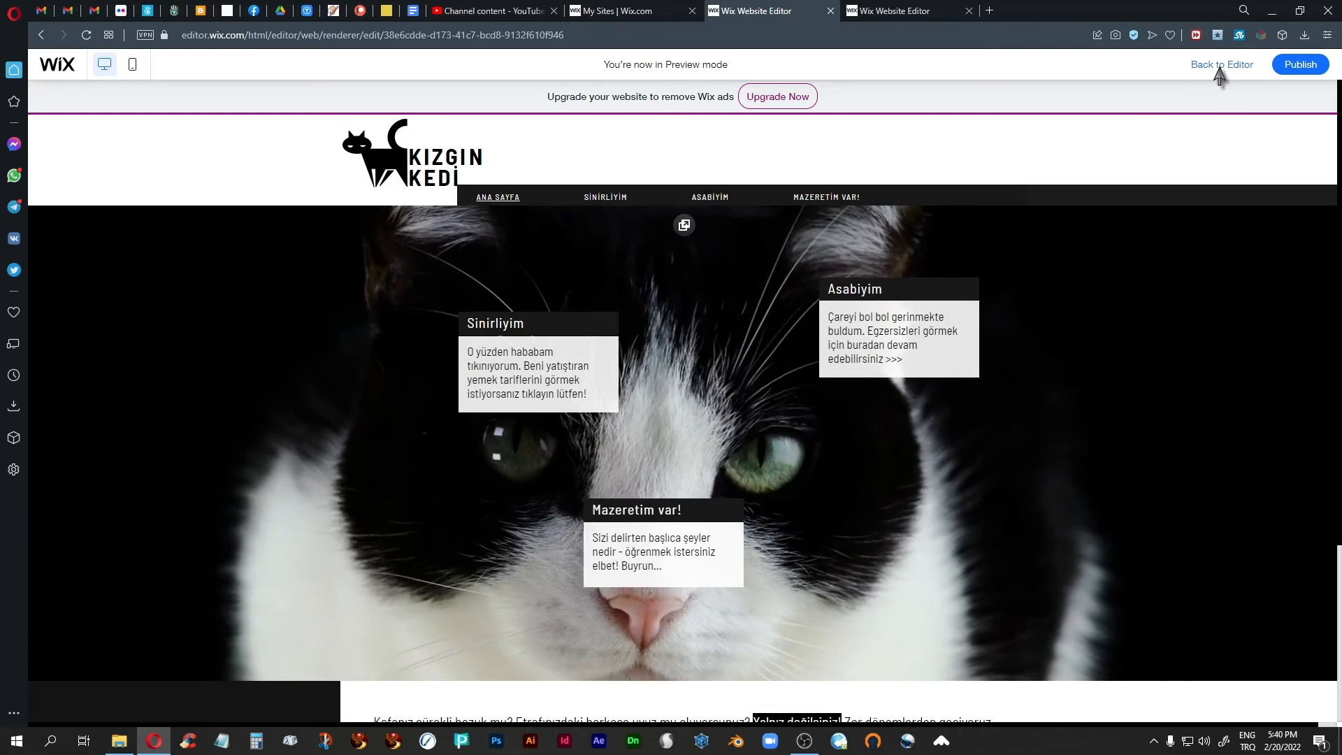
Return to the editor, set the site's page transition to Cross Fade and close the transition settings.
left_click(1221, 64)
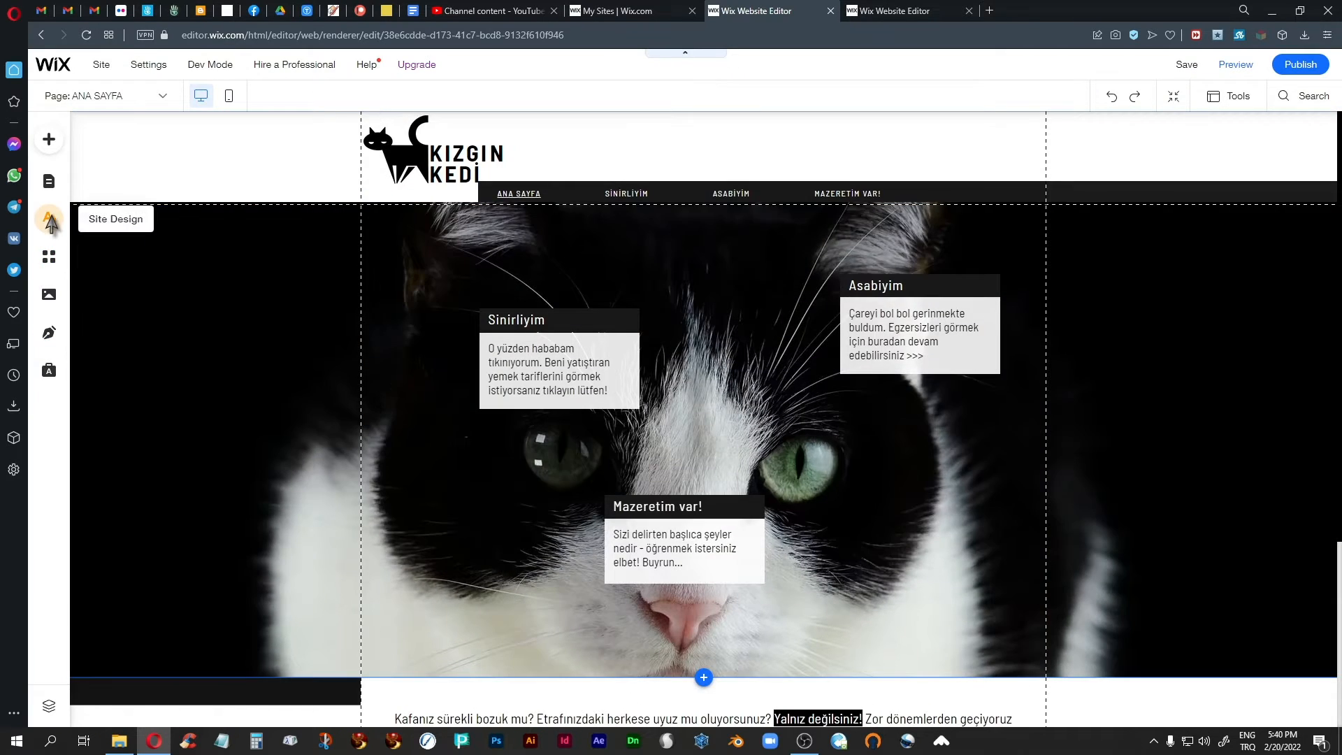
left_click(48, 218)
mouse_move(113, 466)
left_click(180, 437)
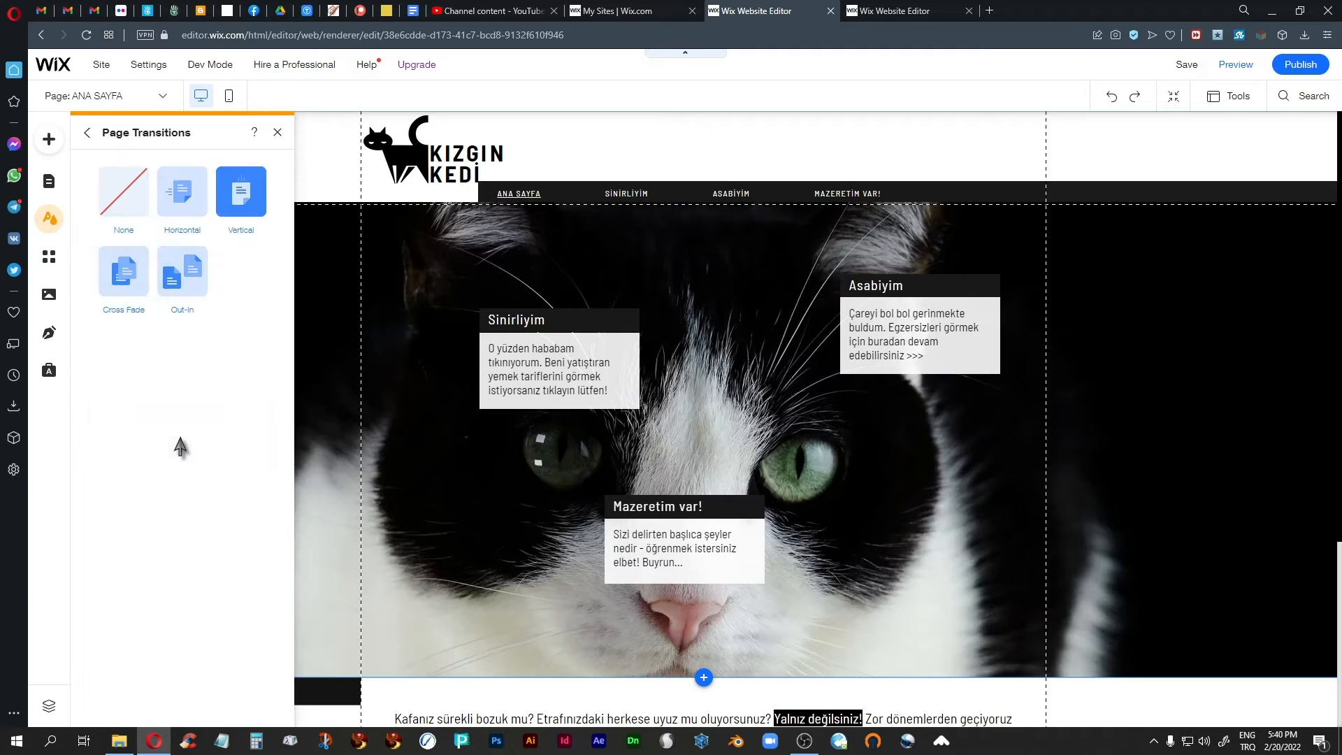
left_click(115, 274)
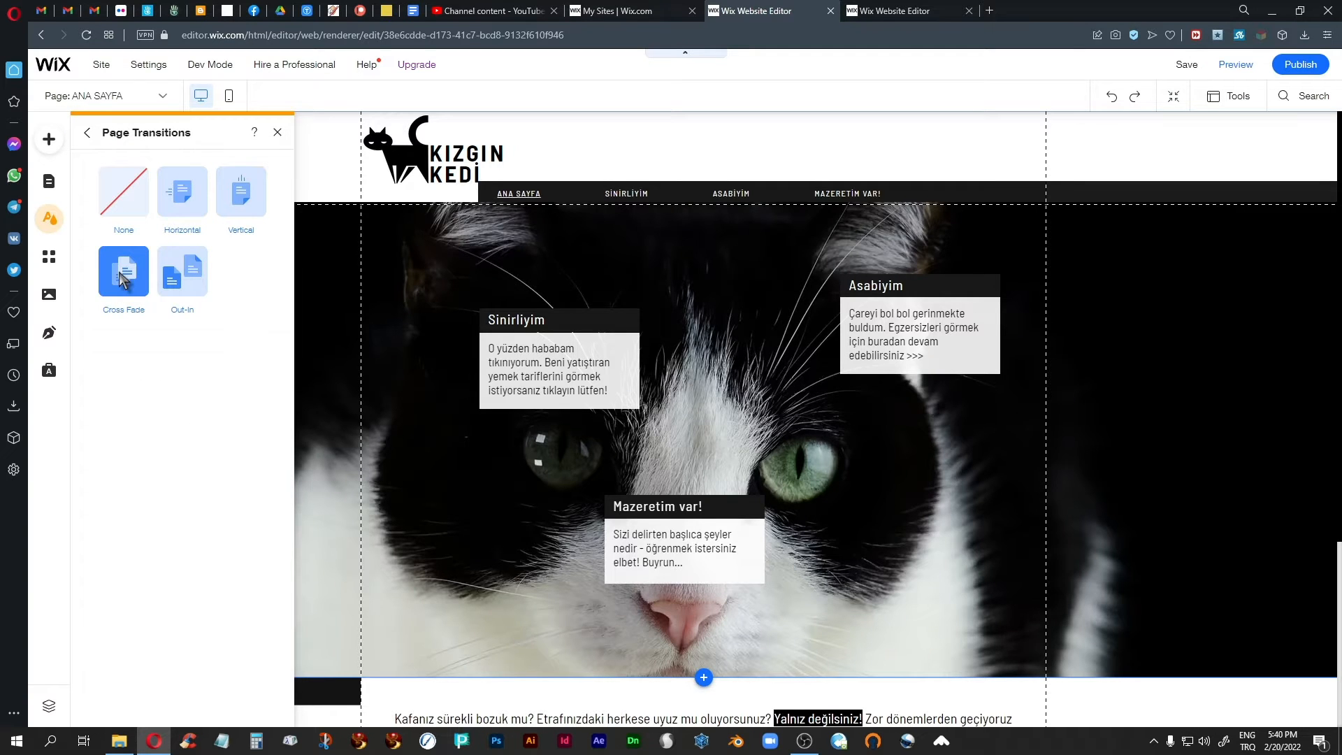
left_click(278, 132)
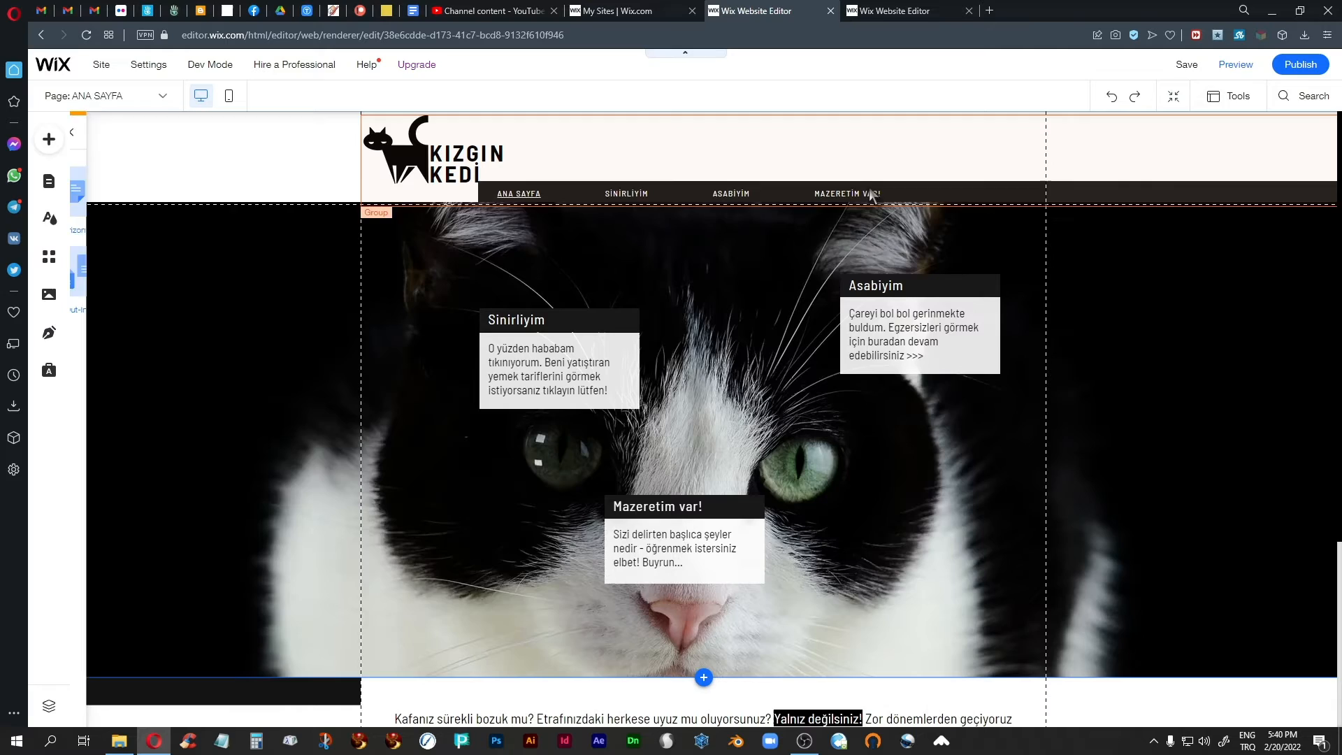
Preview the Cross Fade transition by moving between Sinirliyim, Asabiyim and Ana Sayfa, and return to the editor.
left_click(1235, 65)
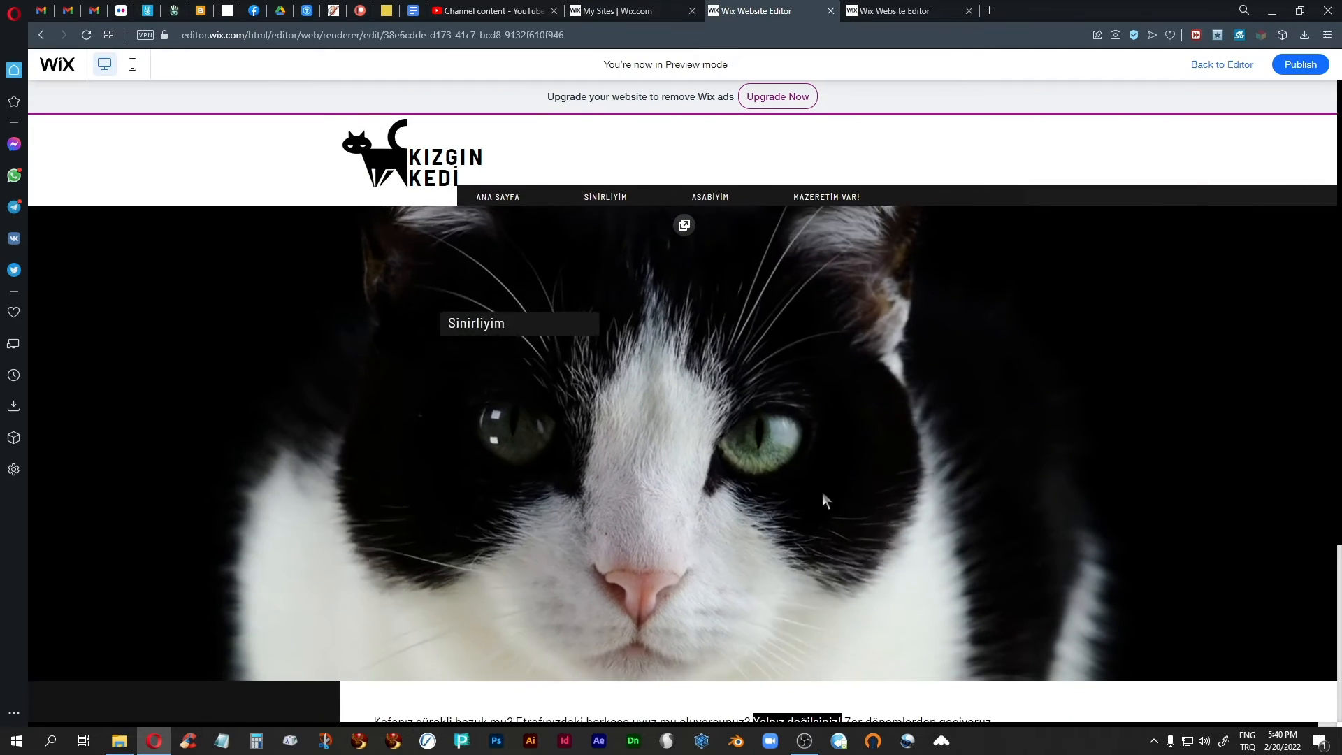
left_click(603, 198)
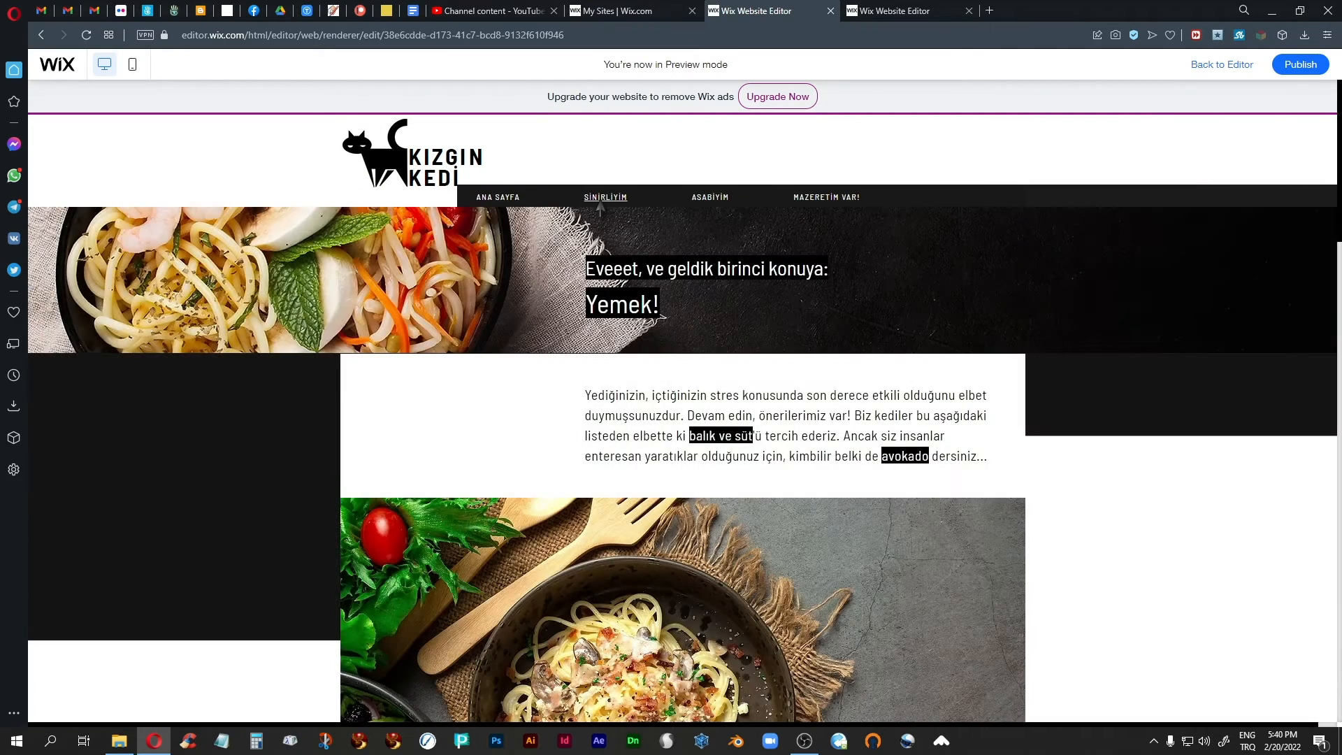
left_click(710, 198)
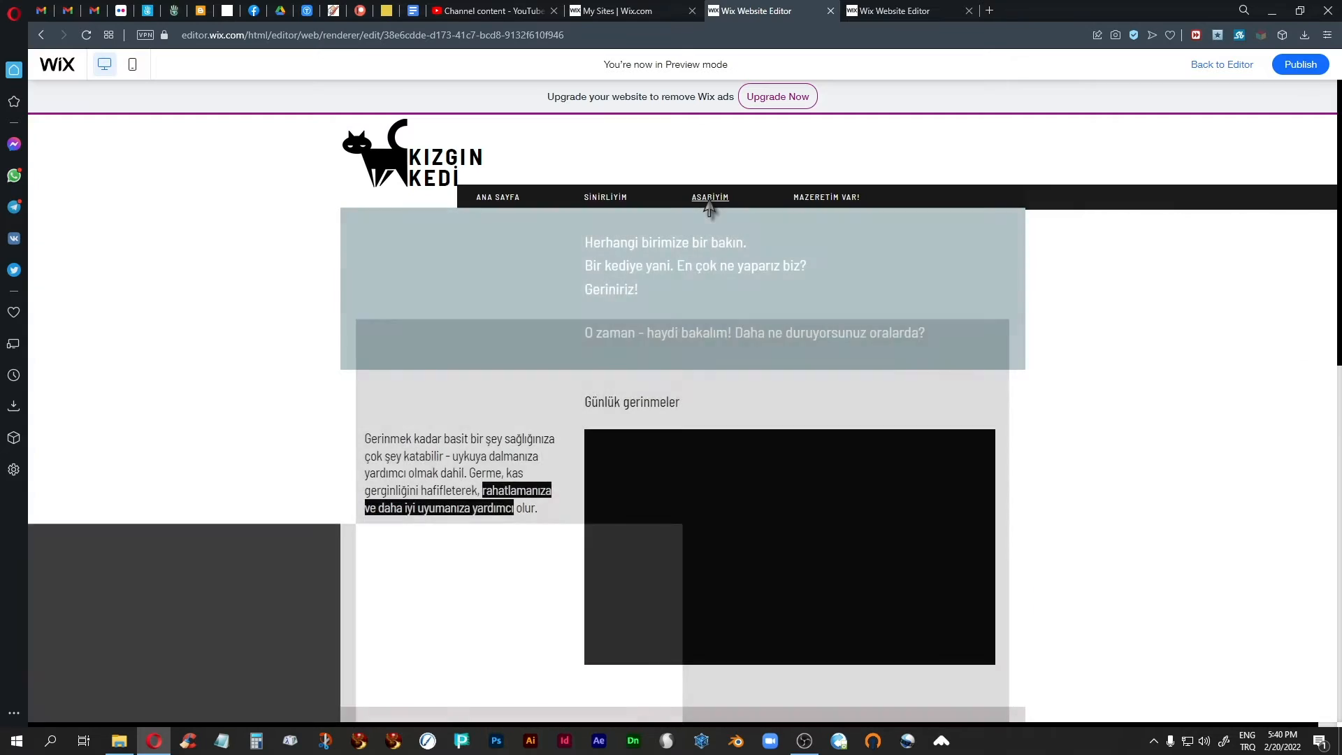
left_click(603, 198)
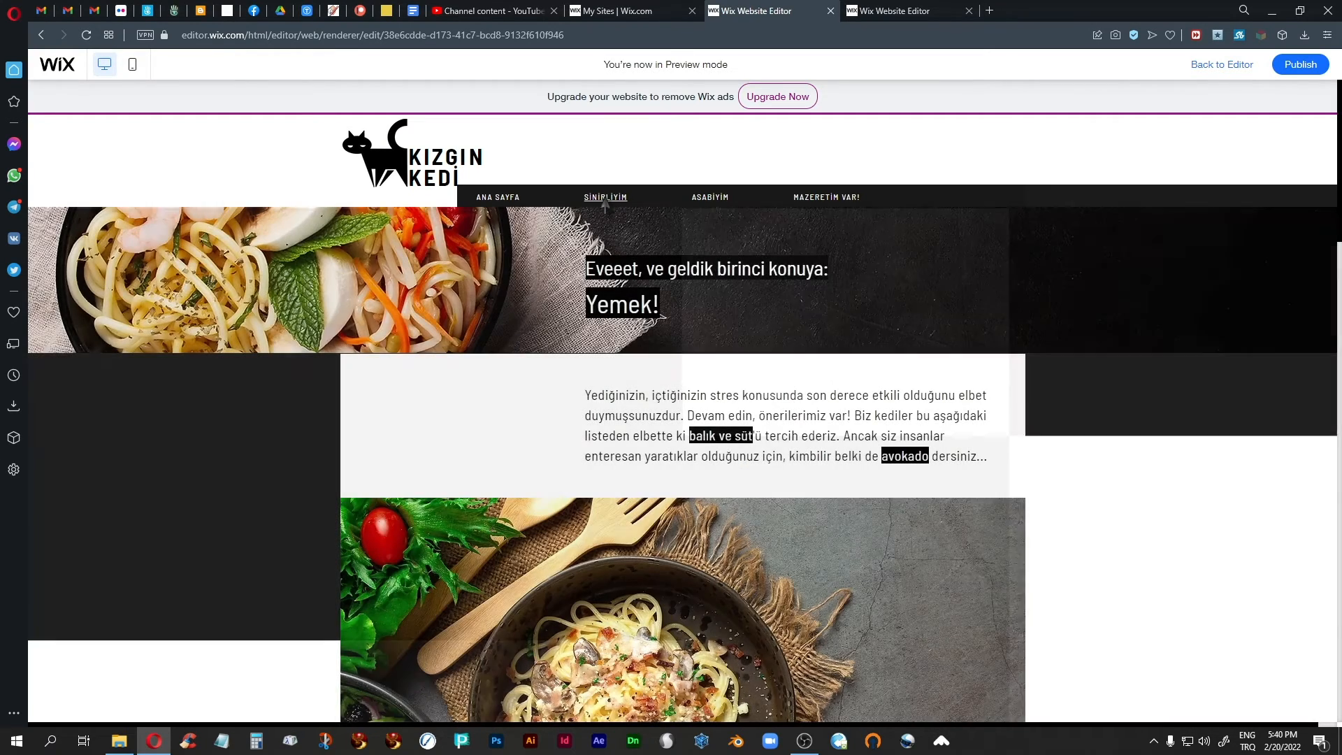
left_click(498, 198)
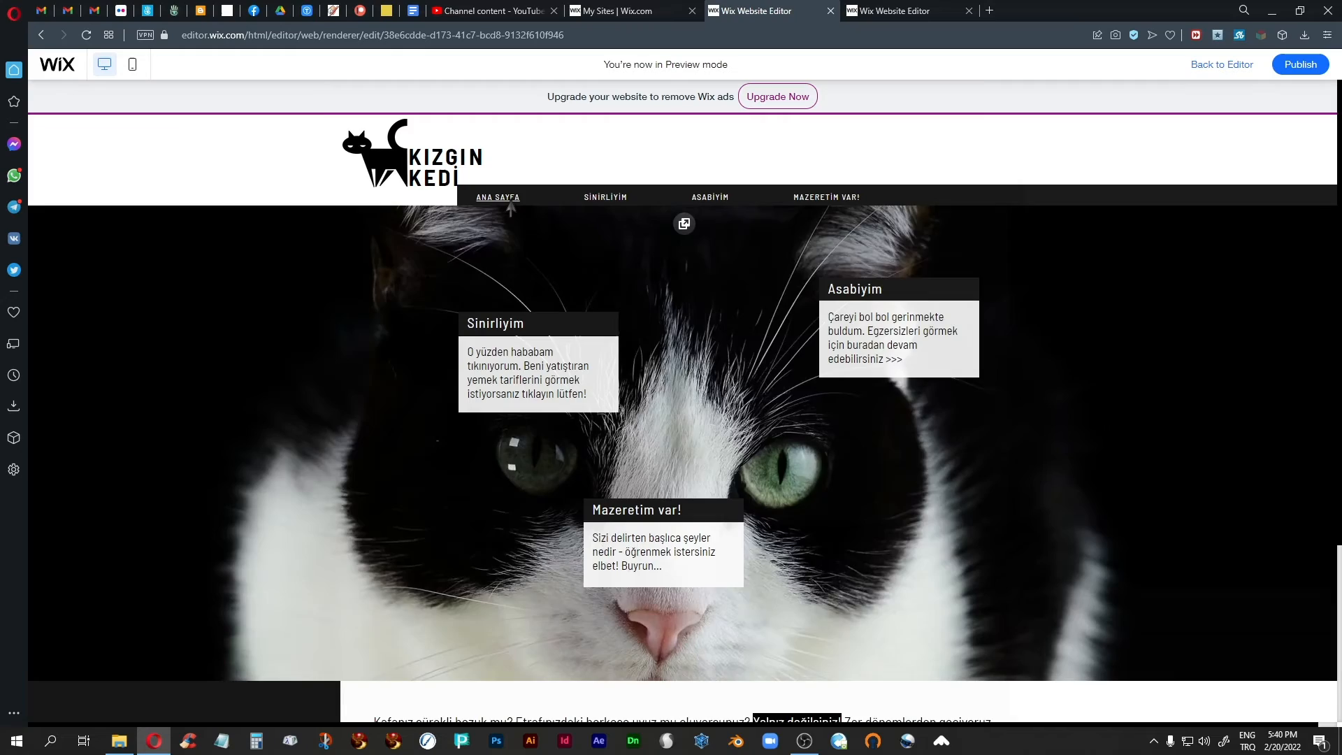
left_click(605, 198)
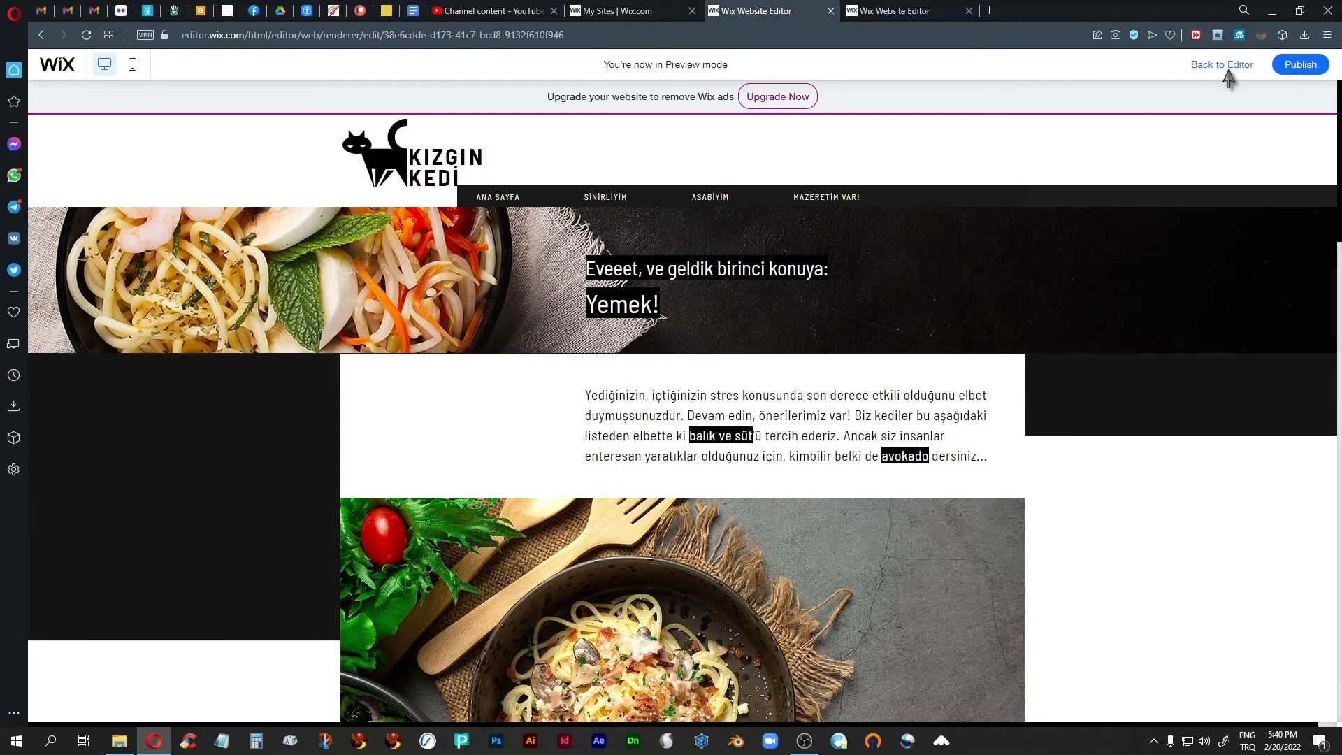
left_click(1224, 64)
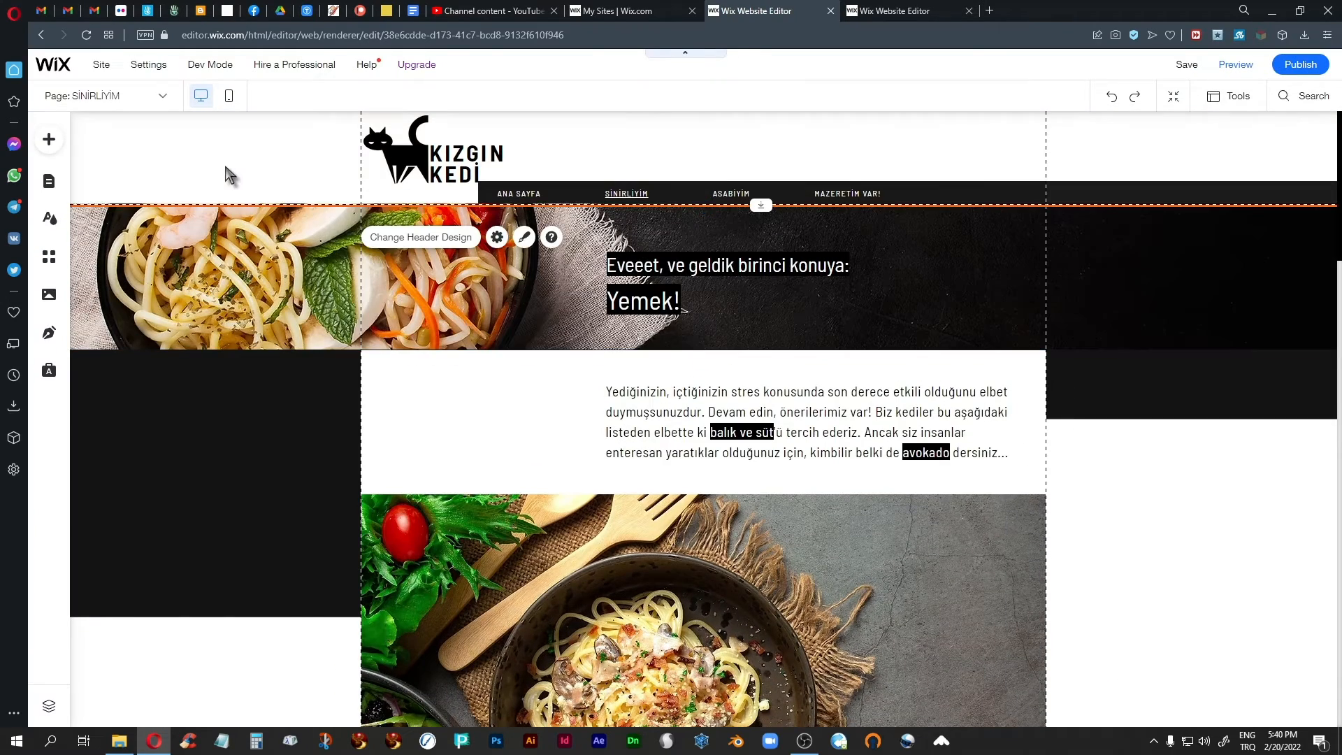
Set the site's page transition to Out-In and close the transition settings.
left_click(49, 218)
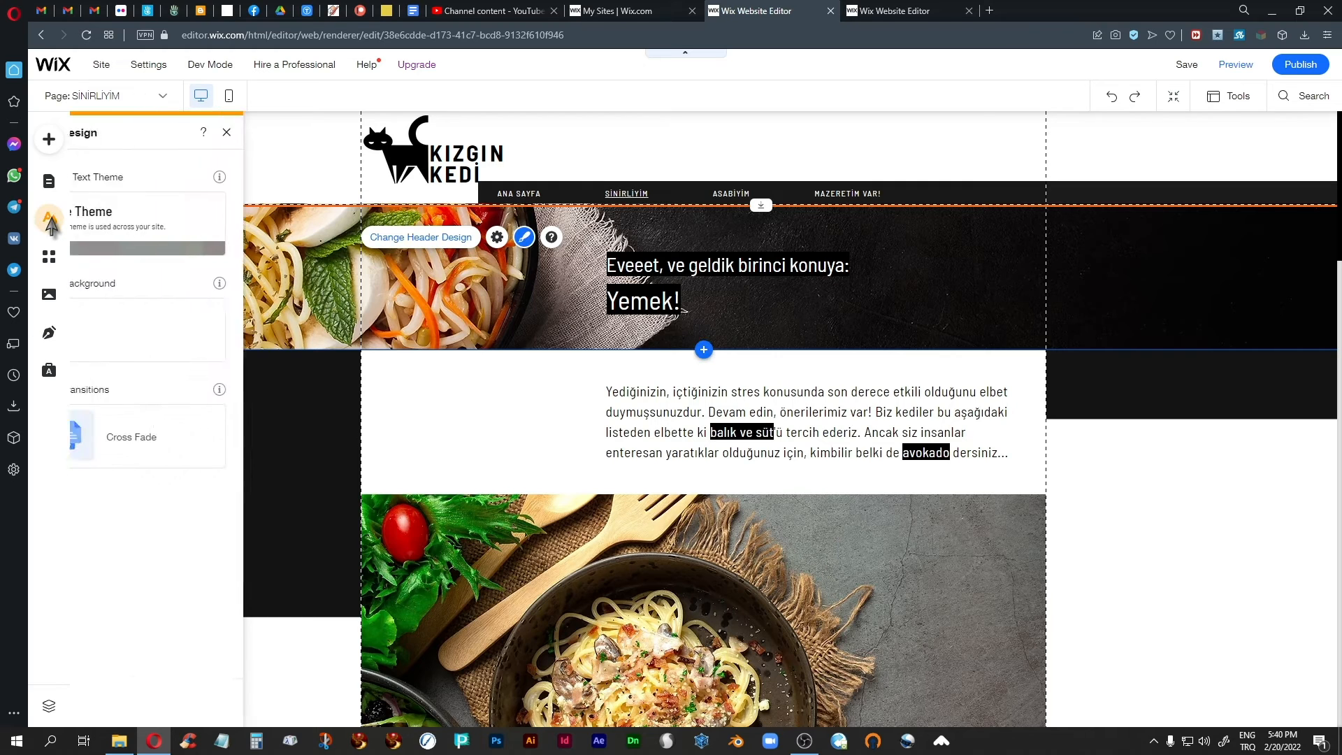
left_click(179, 439)
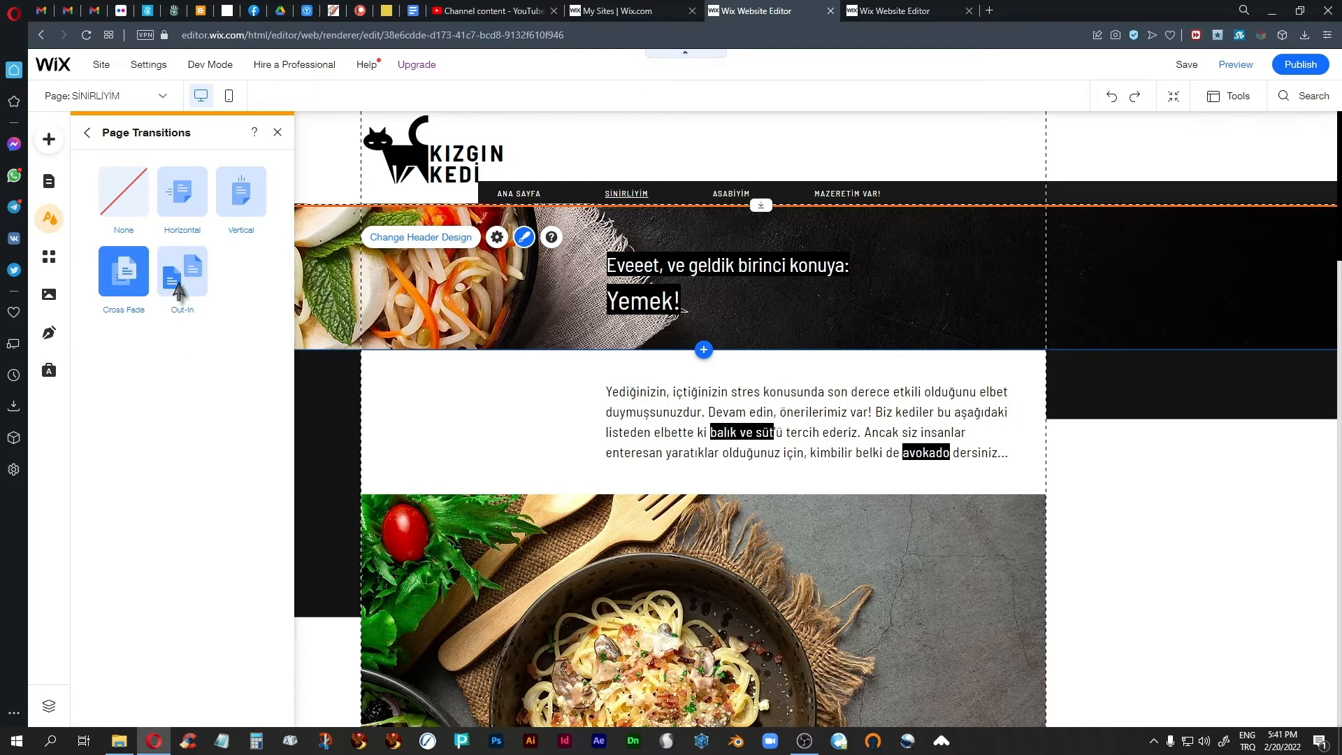
left_click(182, 287)
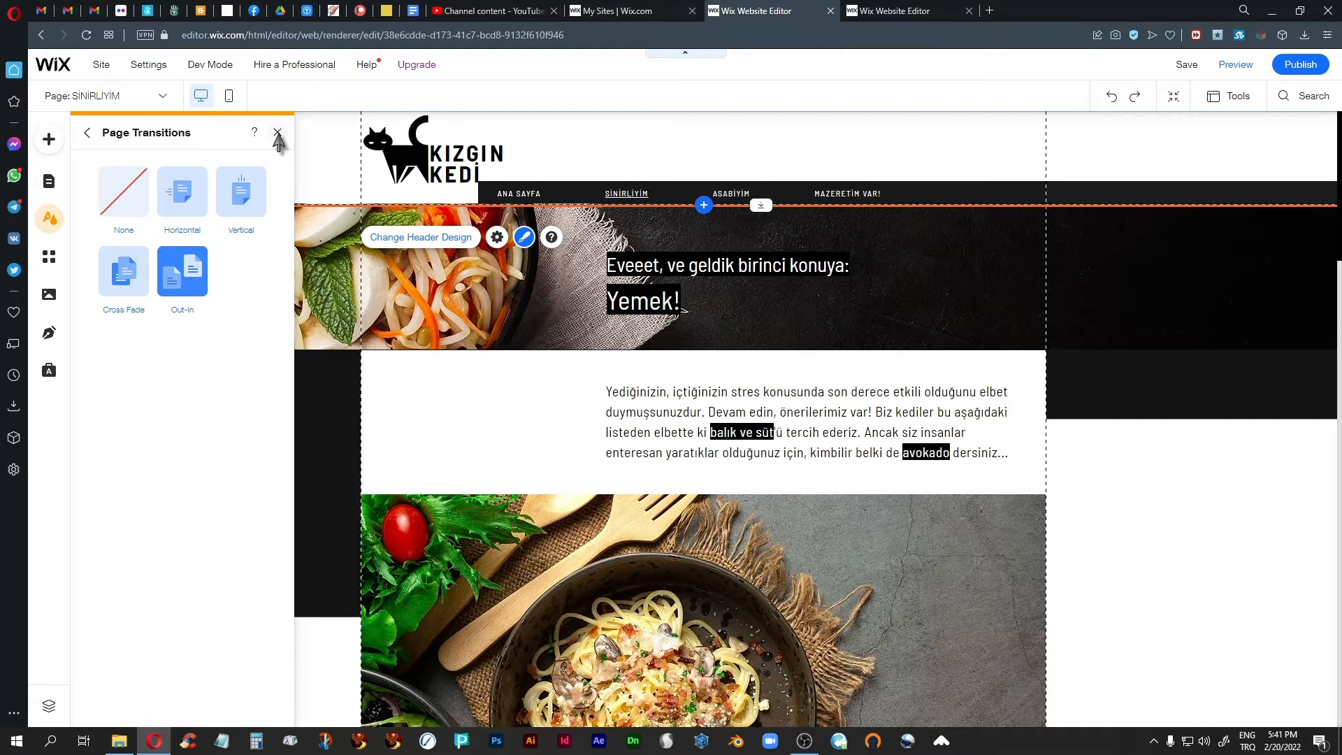
left_click(278, 133)
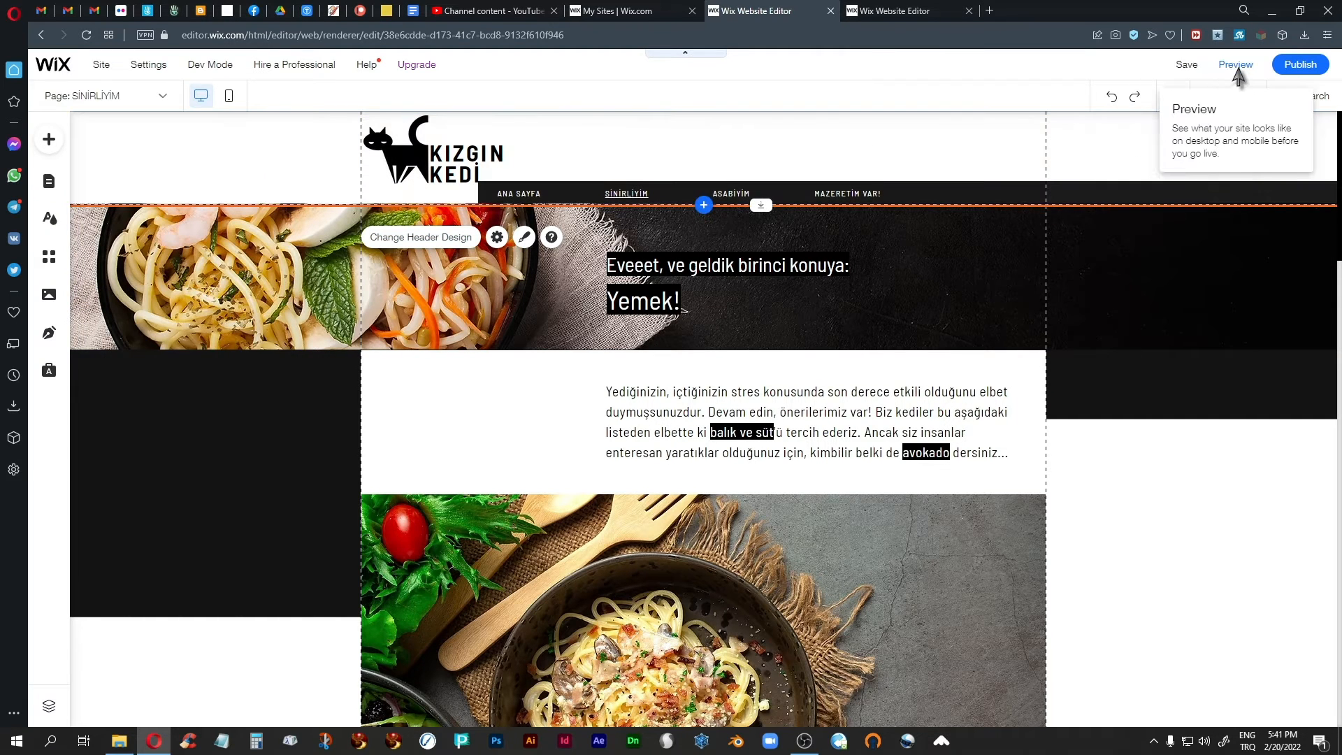
Preview the Out-In transition by visiting Ana Sayfa, Sinirliyim, Asabiyim and Mazeretim Var!, and return to the editor.
left_click(1236, 64)
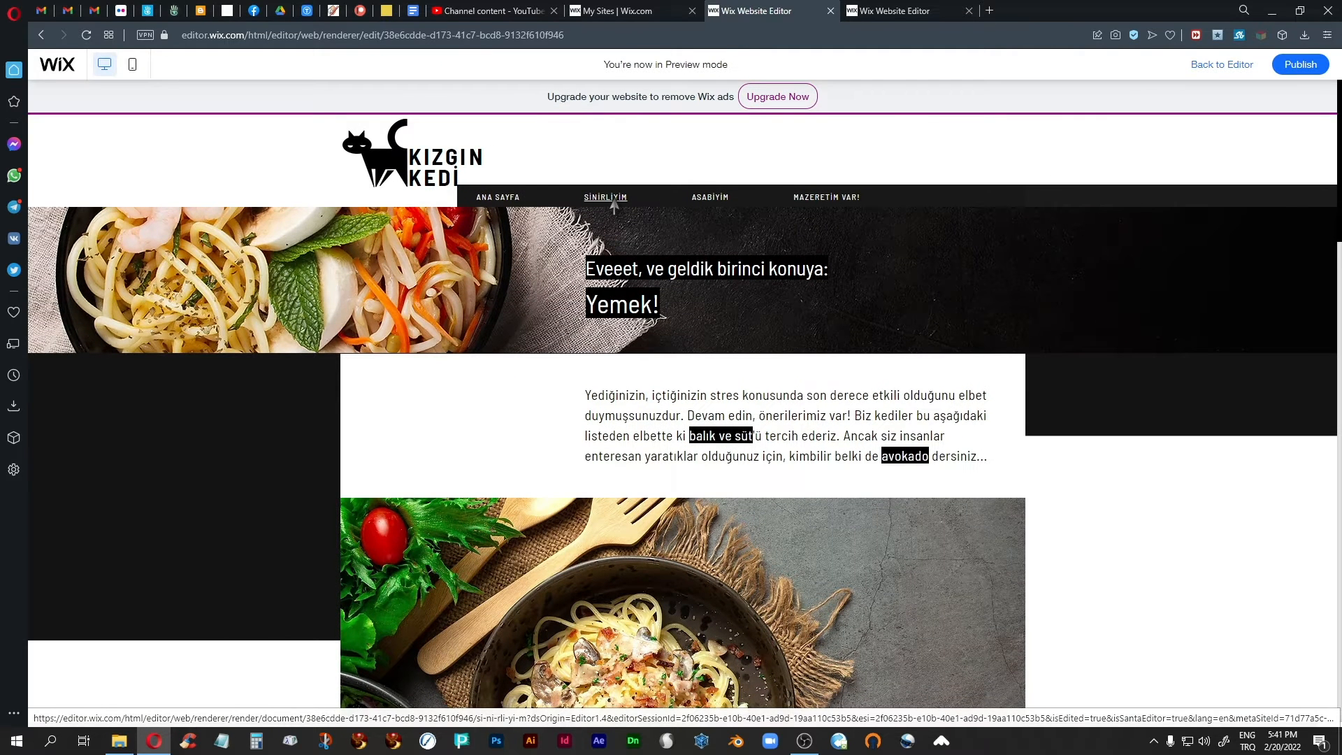
left_click(489, 199)
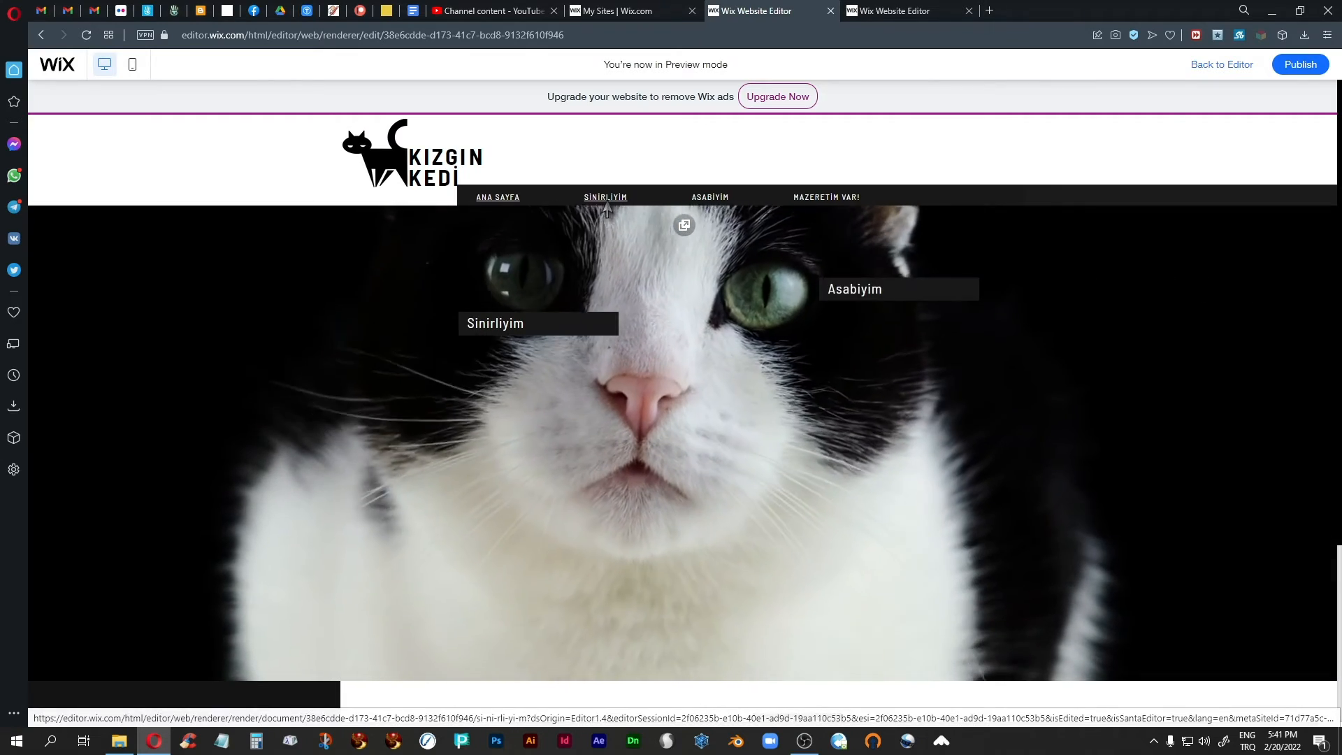
left_click(606, 203)
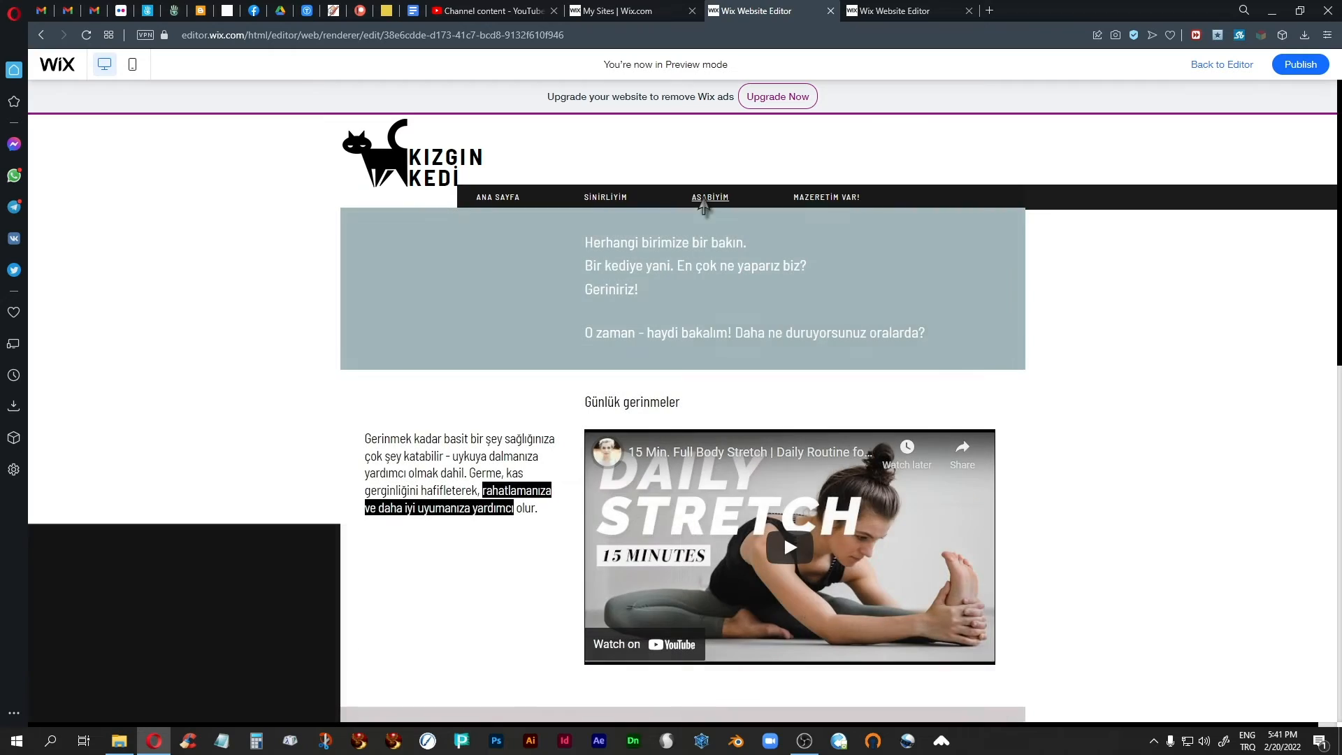
left_click(839, 203)
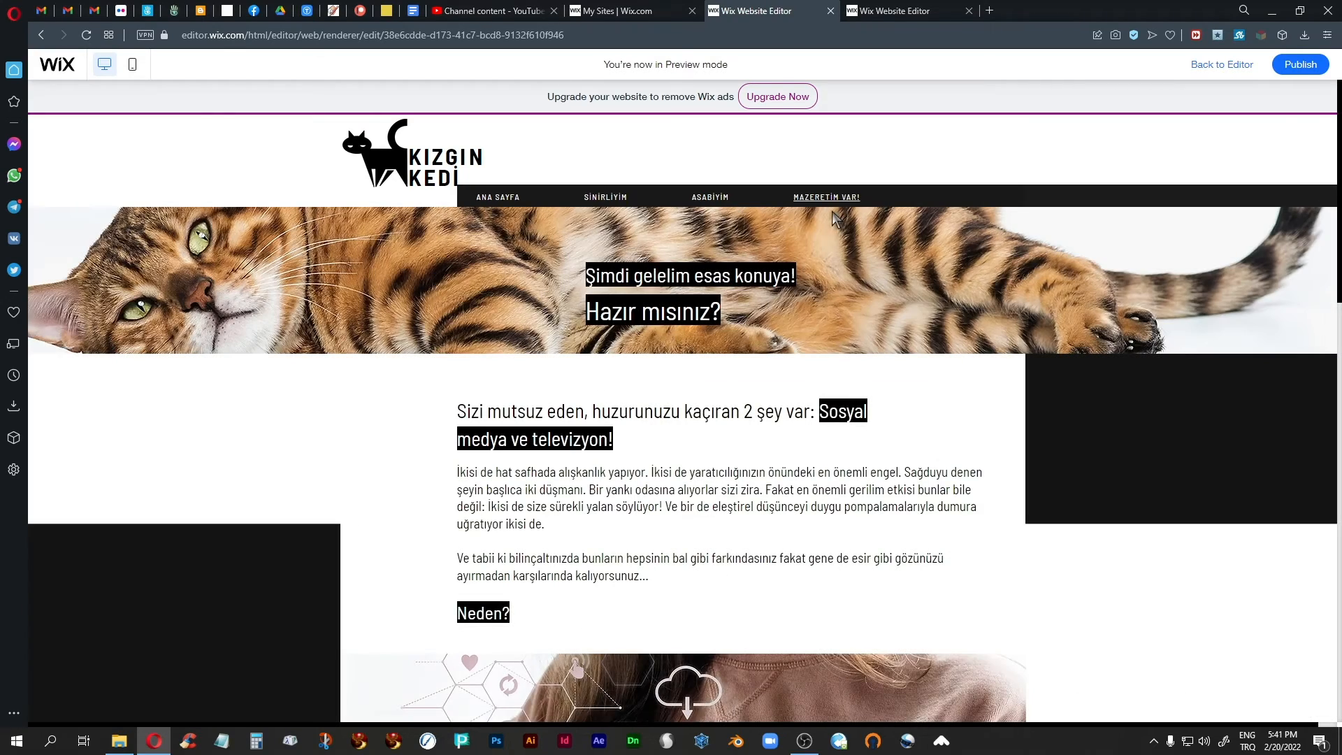
left_click(602, 199)
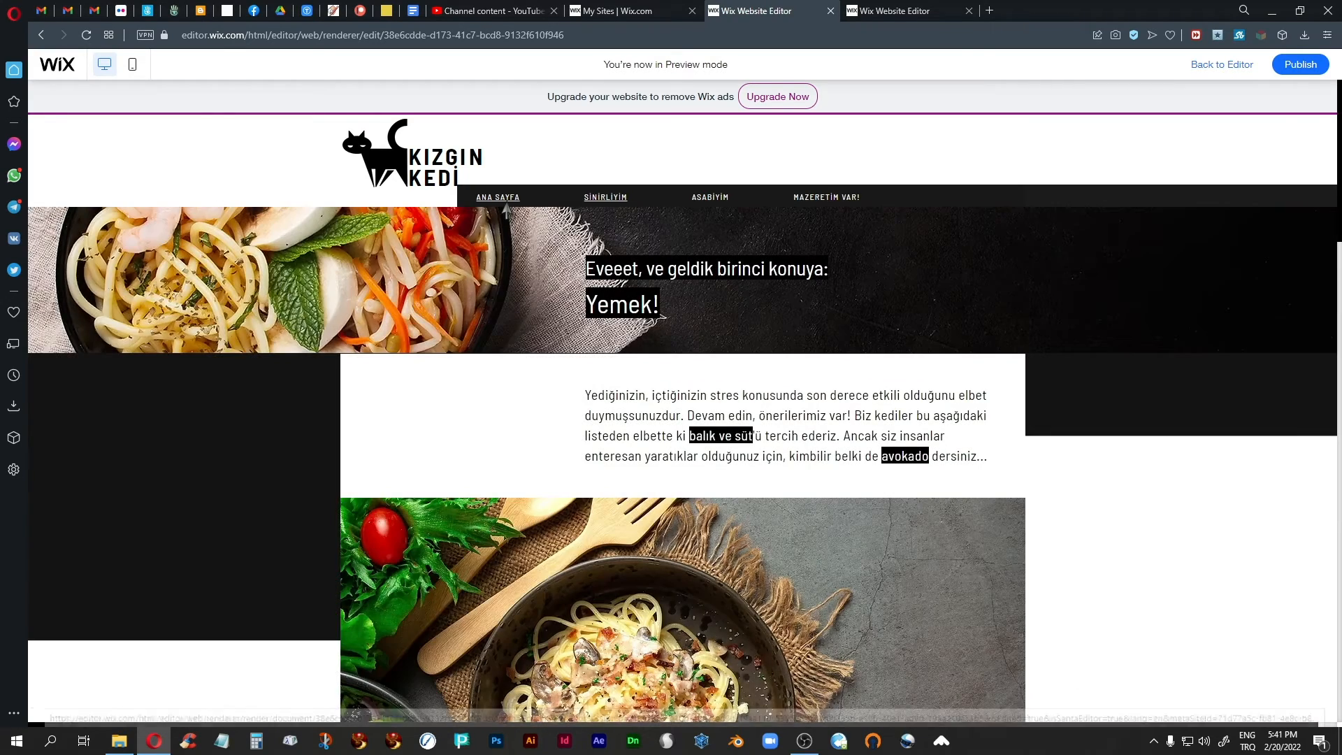
left_click(498, 198)
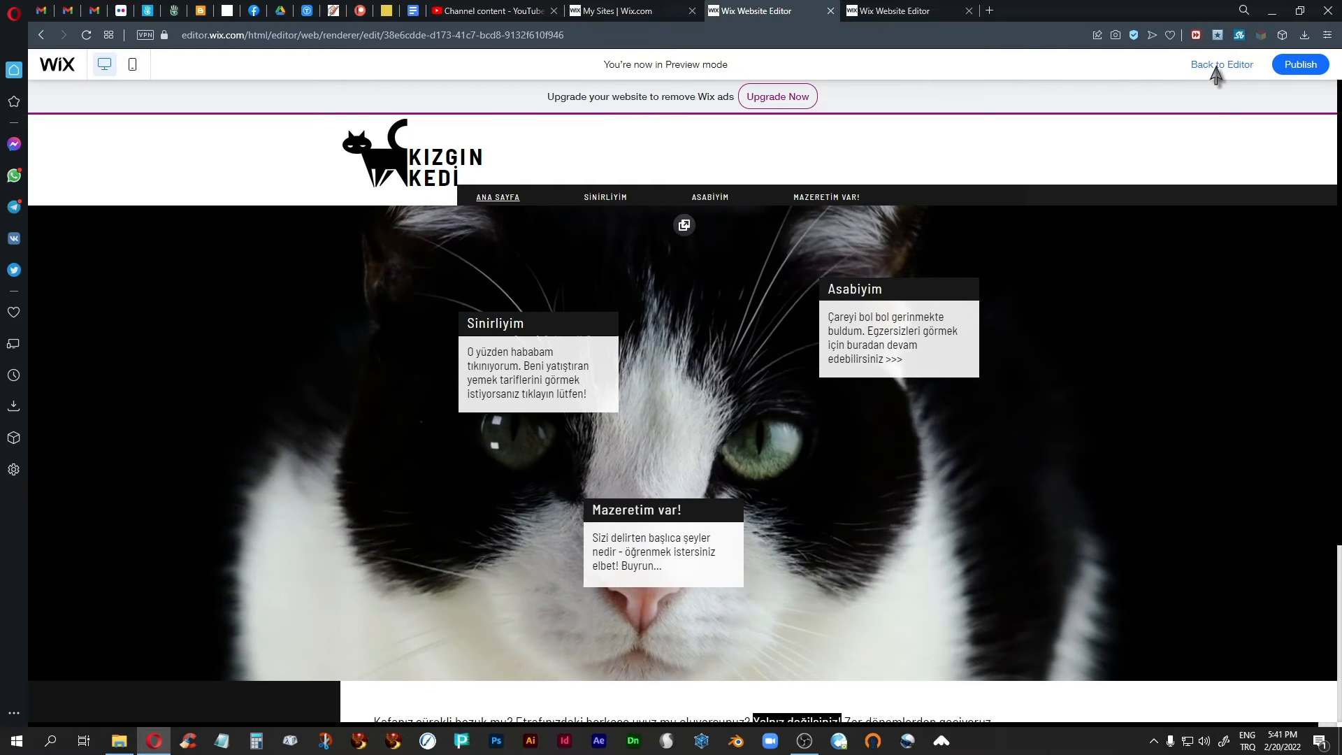
left_click(1218, 66)
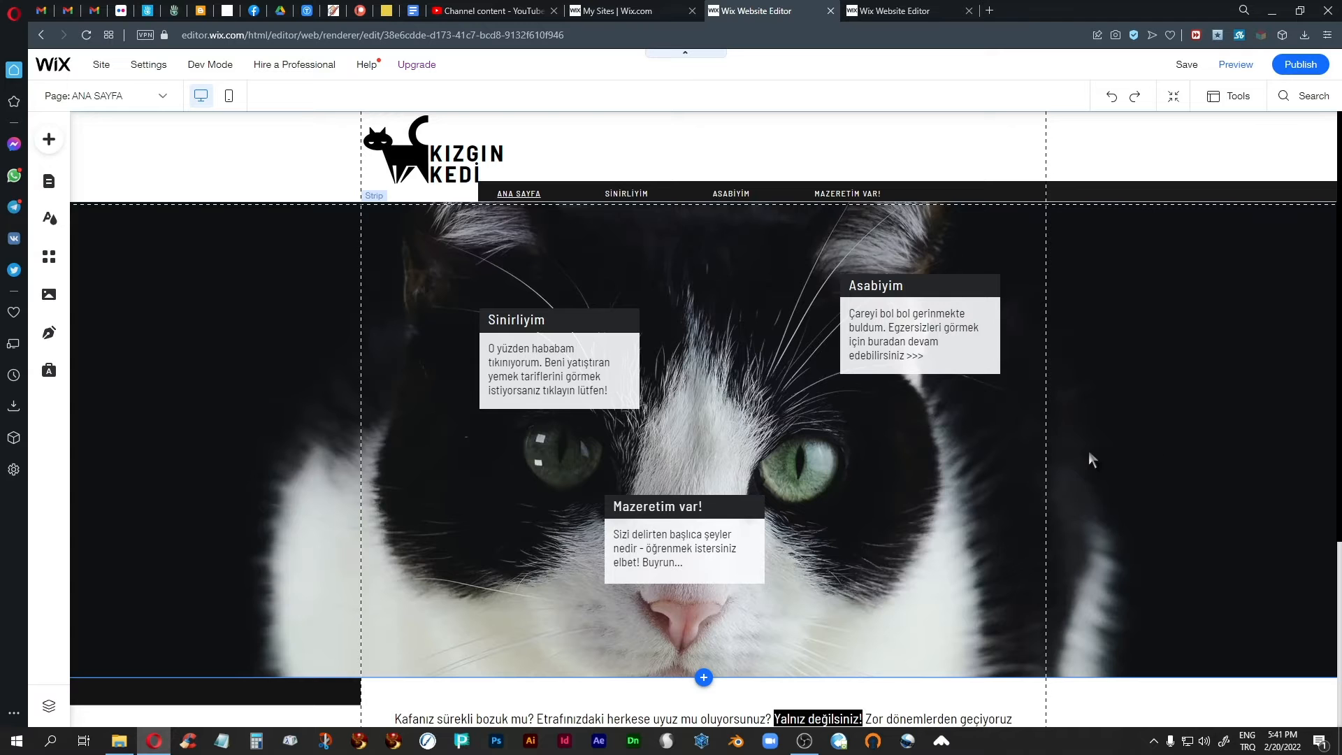
scroll(878, 531, "down", 5)
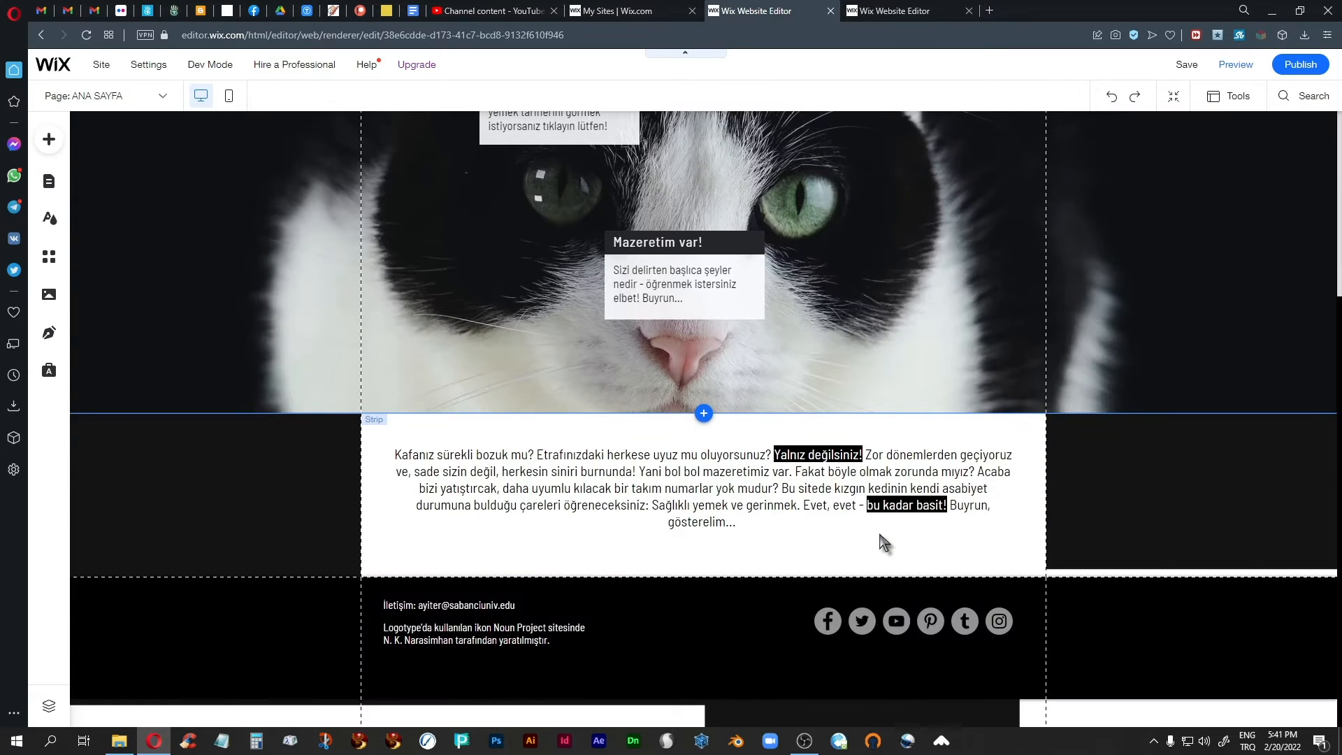
scroll(878, 528, "up", 5)
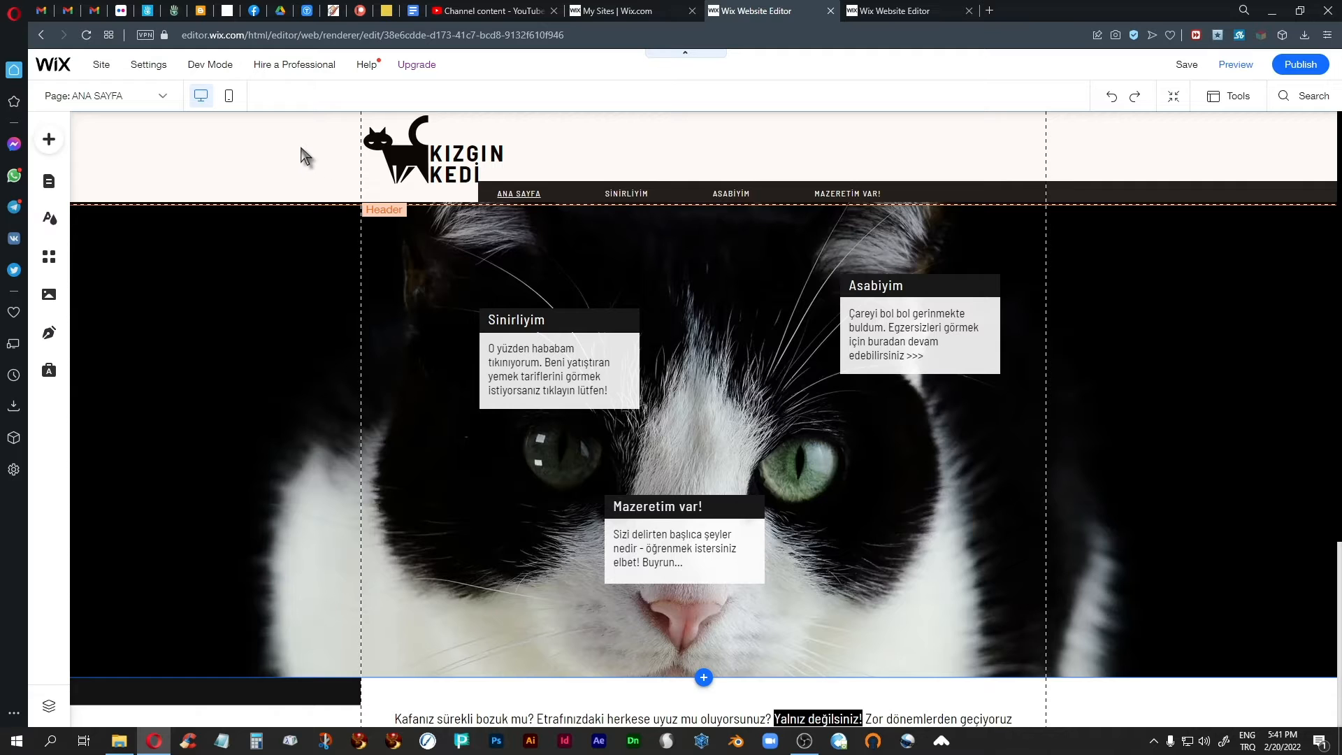
left_click(301, 149)
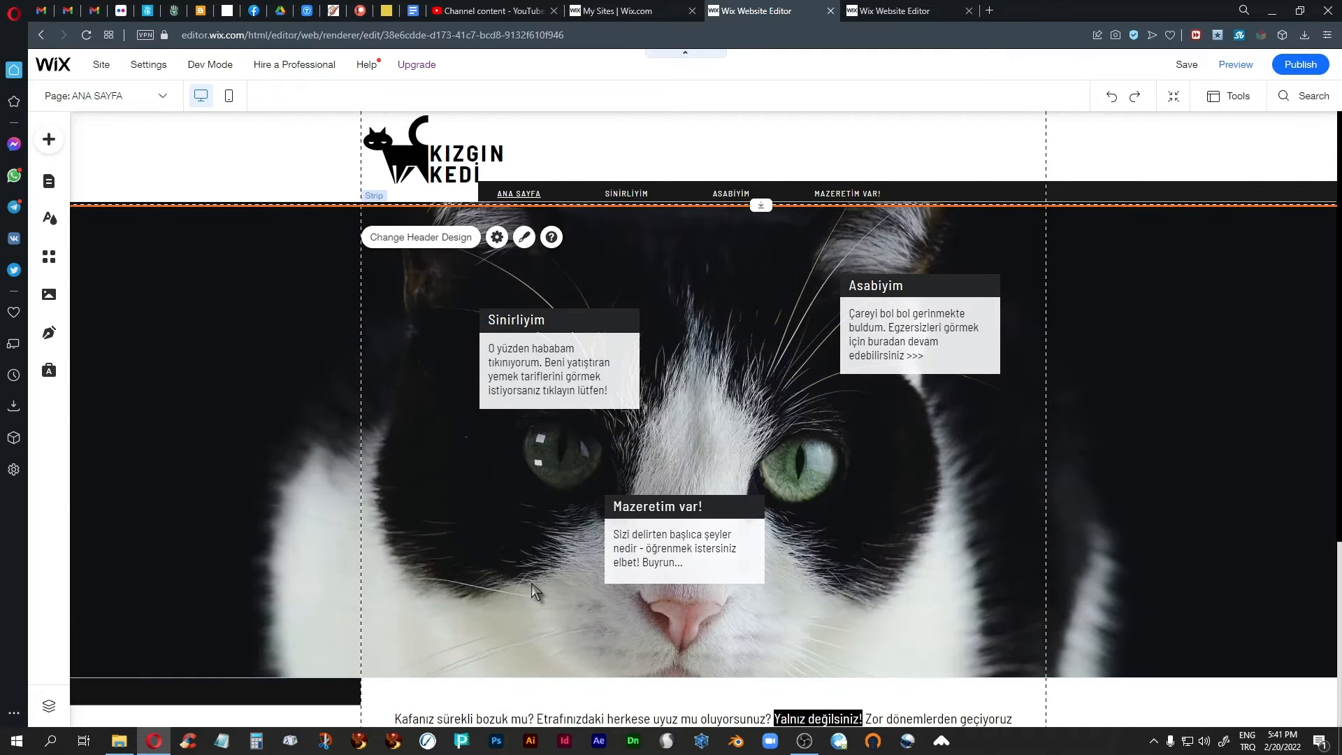
scroll(531, 583, "down", 4)
scroll(210, 395, "up", 4)
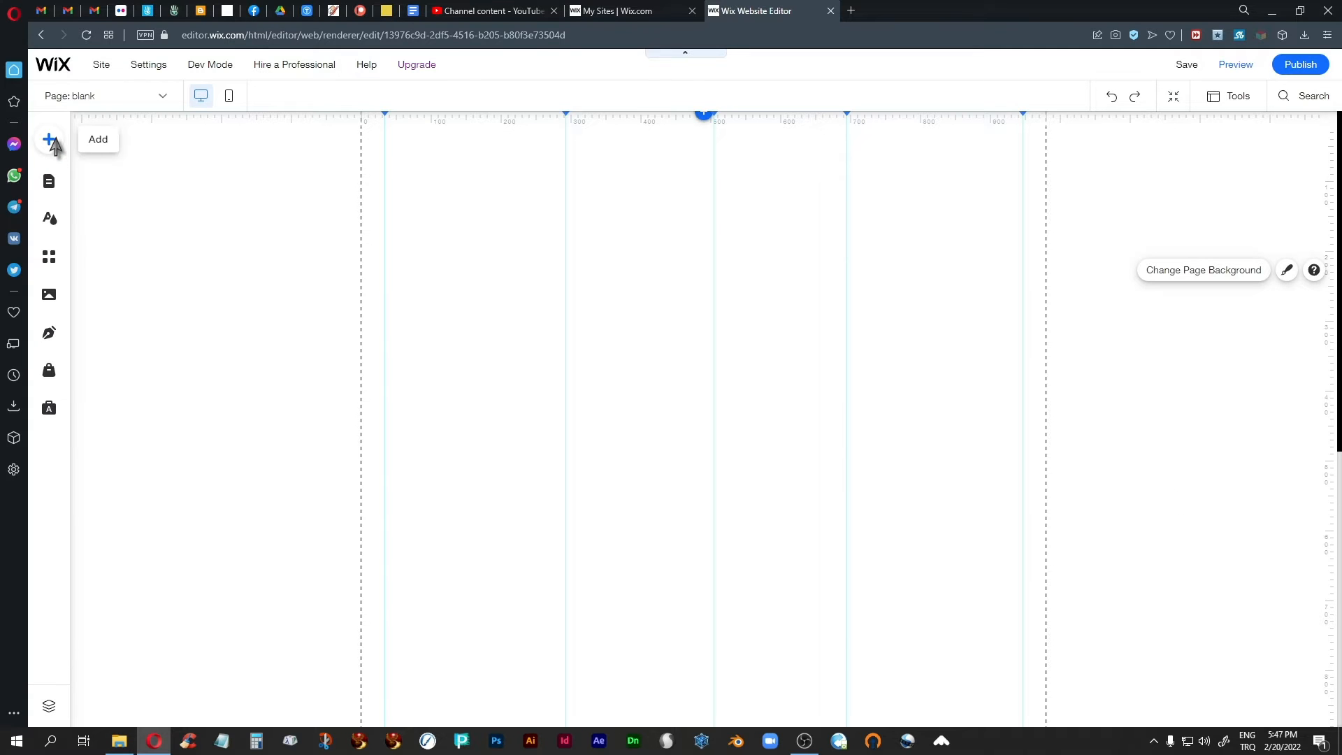
Add the saved "demo" design with the cat and speech bubble to the blank page and deselect it.
left_click(50, 141)
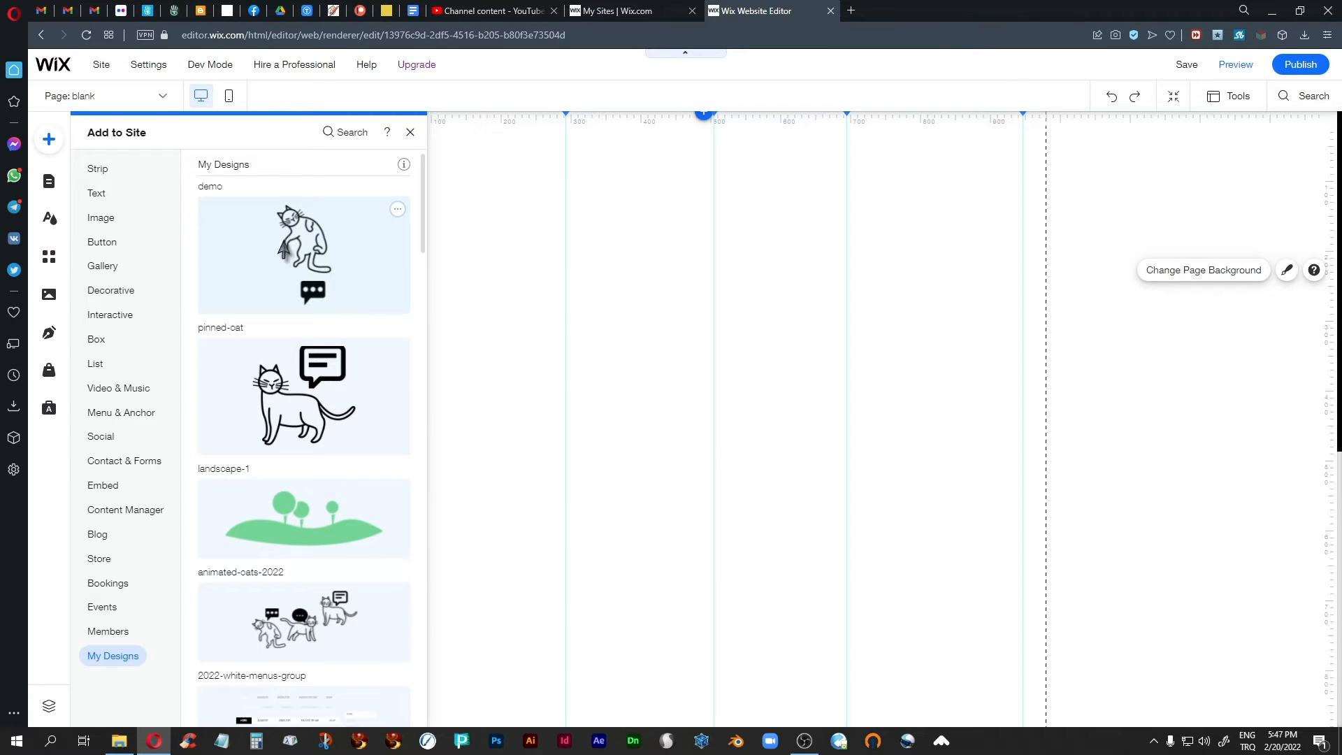
left_click_drag(294, 238, 657, 317)
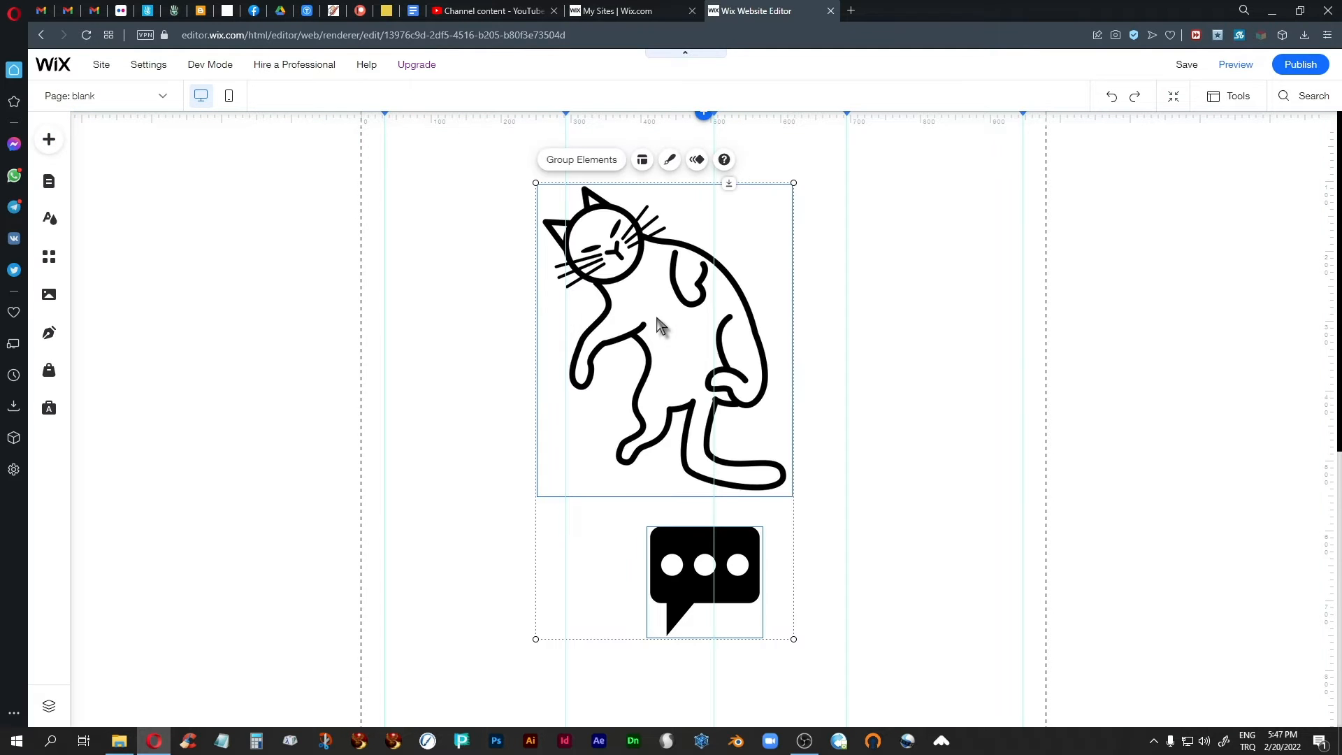
left_click(443, 358)
Move the speech bubble out beyond the page's right gridline and shift the cat image slightly down and right towards the centre.
left_click(711, 605)
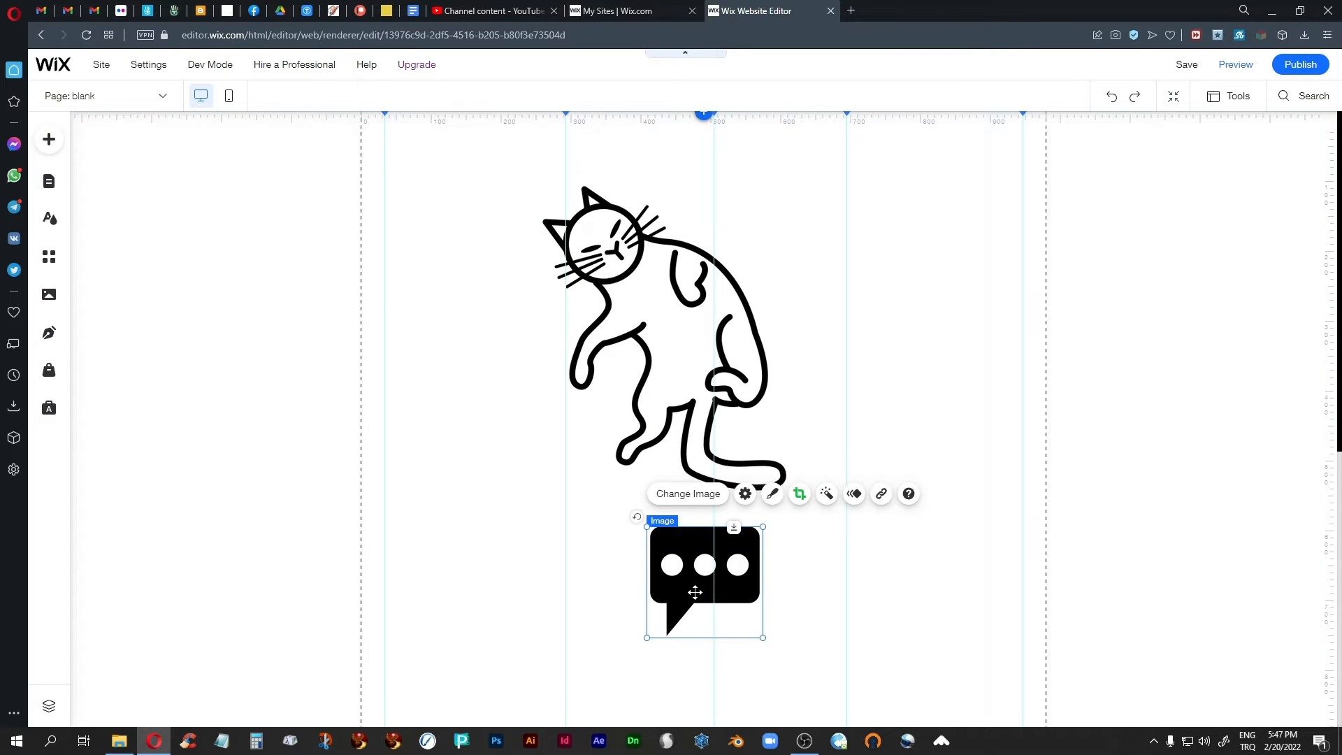
left_click_drag(681, 592, 1197, 560)
left_click(654, 358)
left_click_drag(660, 340, 710, 367)
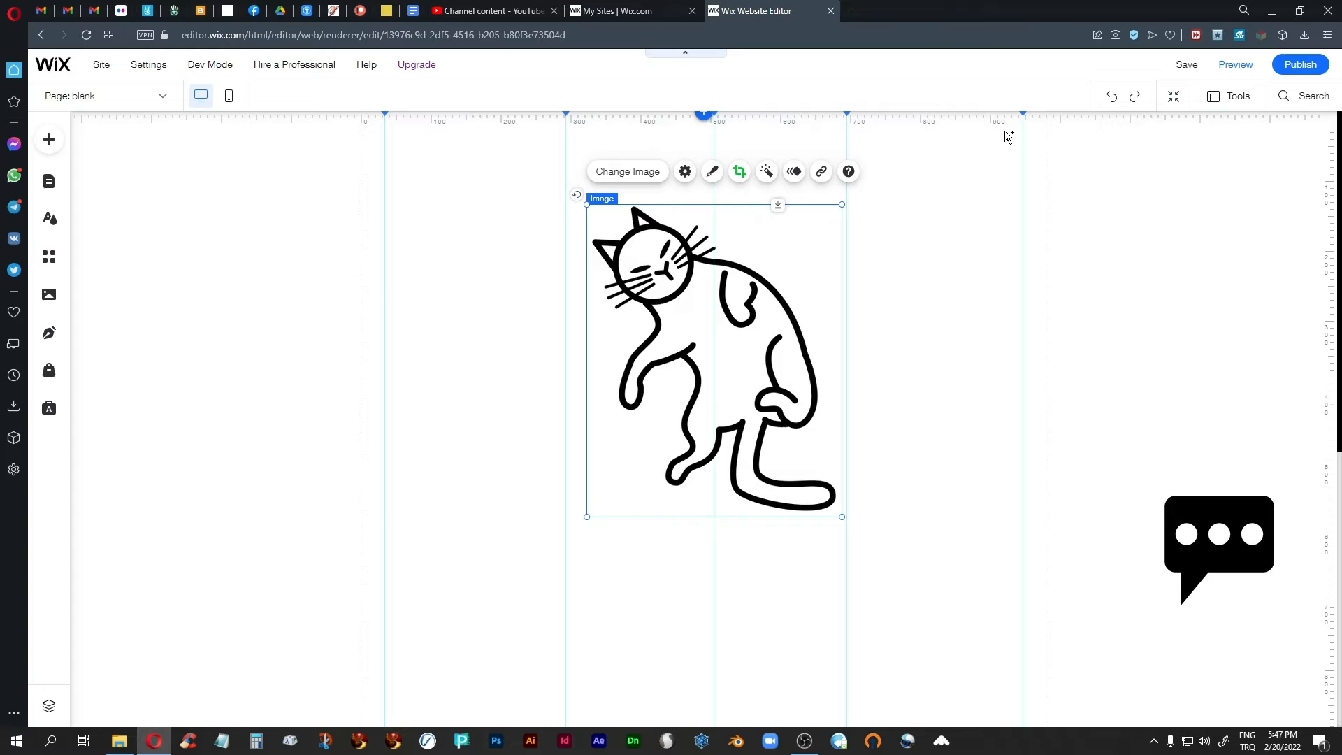
Browse the animations available for the cat image and apply Bounce-In.
left_click(794, 173)
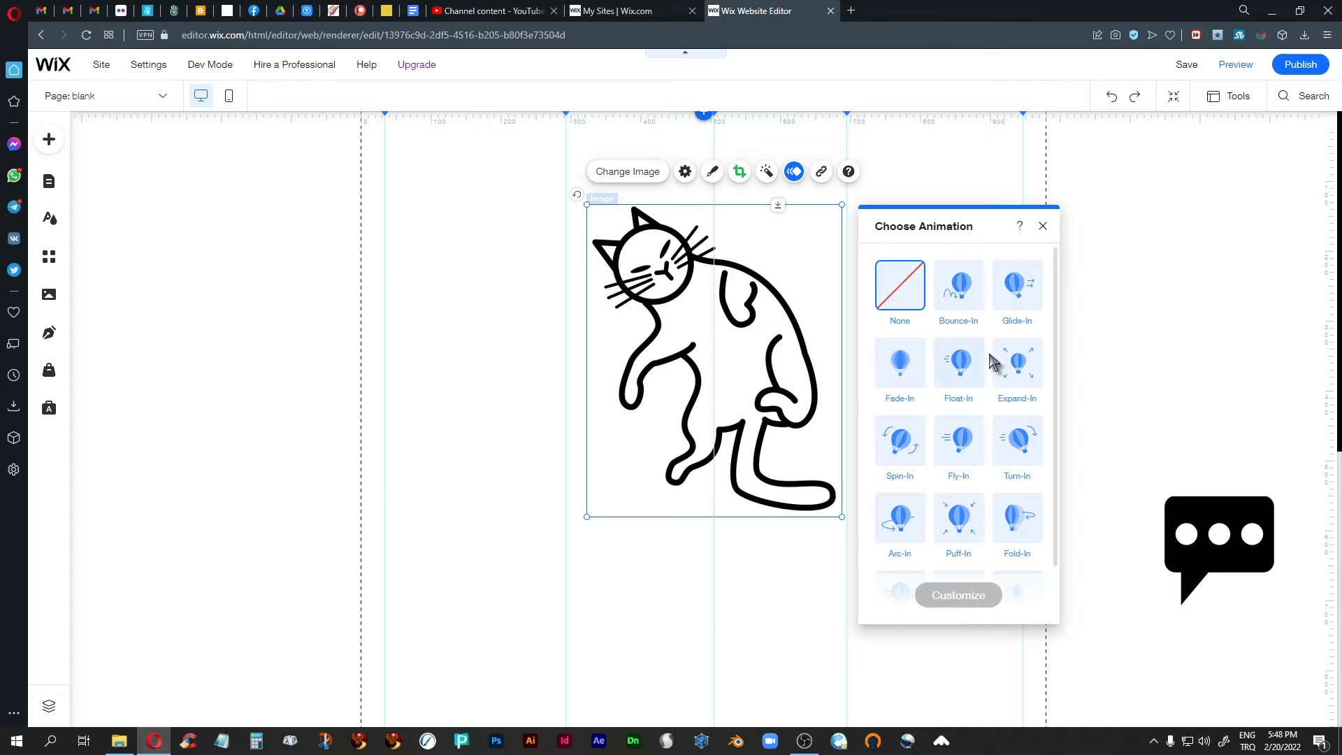
scroll(933, 380, "down", 1)
scroll(937, 382, "up", 1)
left_click(961, 293)
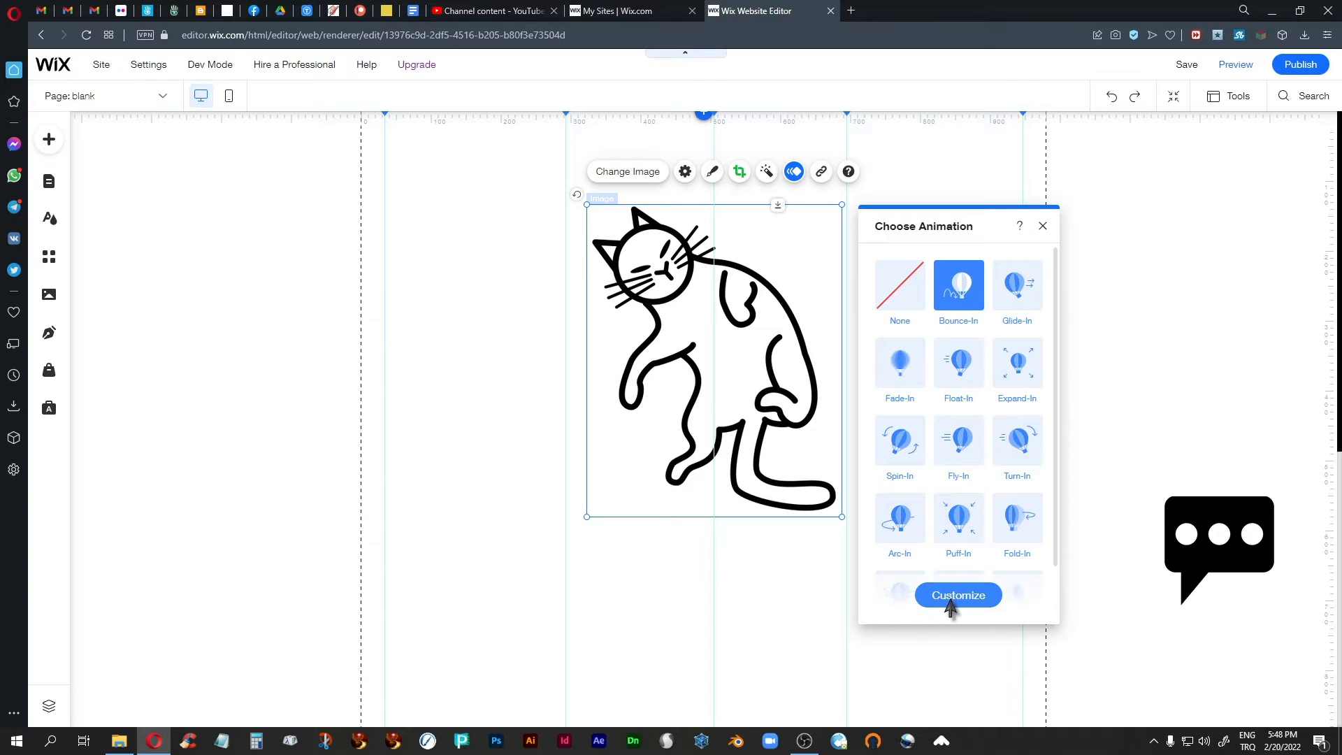
Customize the cat's Bounce-In animation by setting its power to Medium.
left_click(950, 600)
left_click_drag(962, 226, 984, 225)
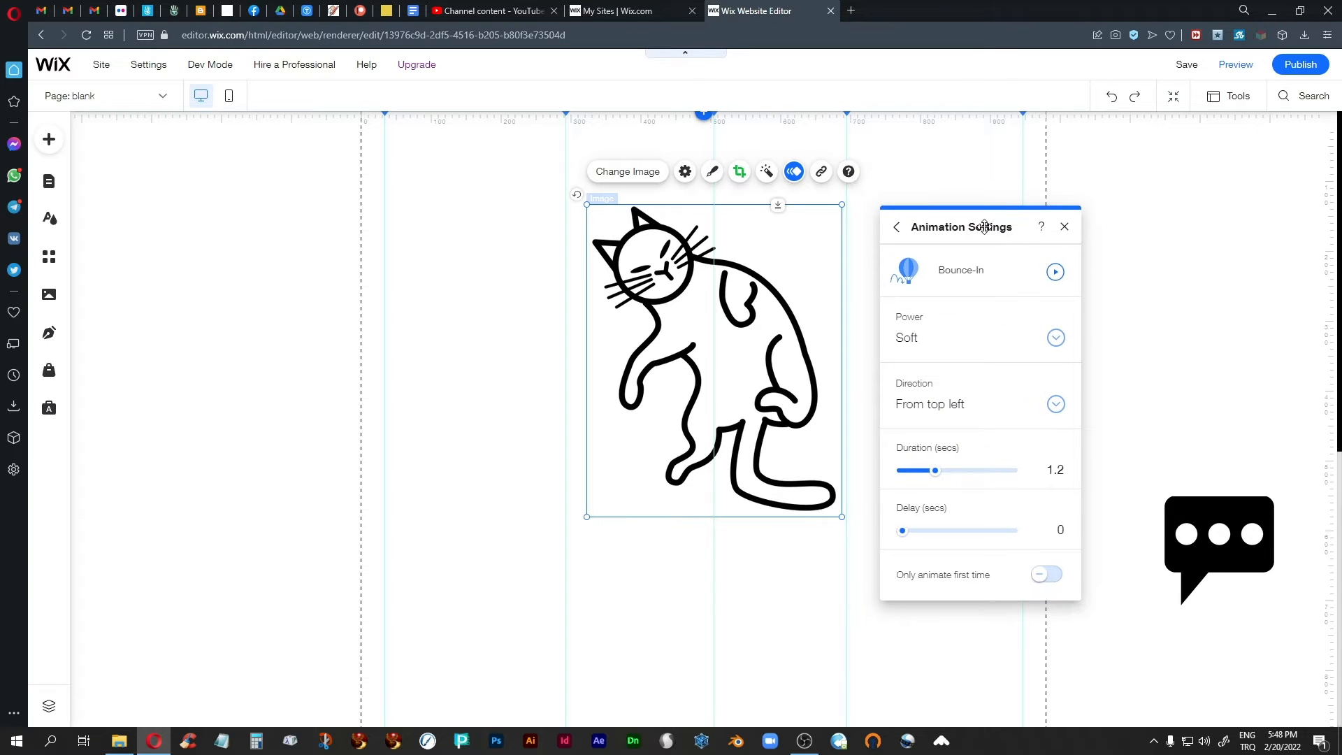
left_click(1056, 338)
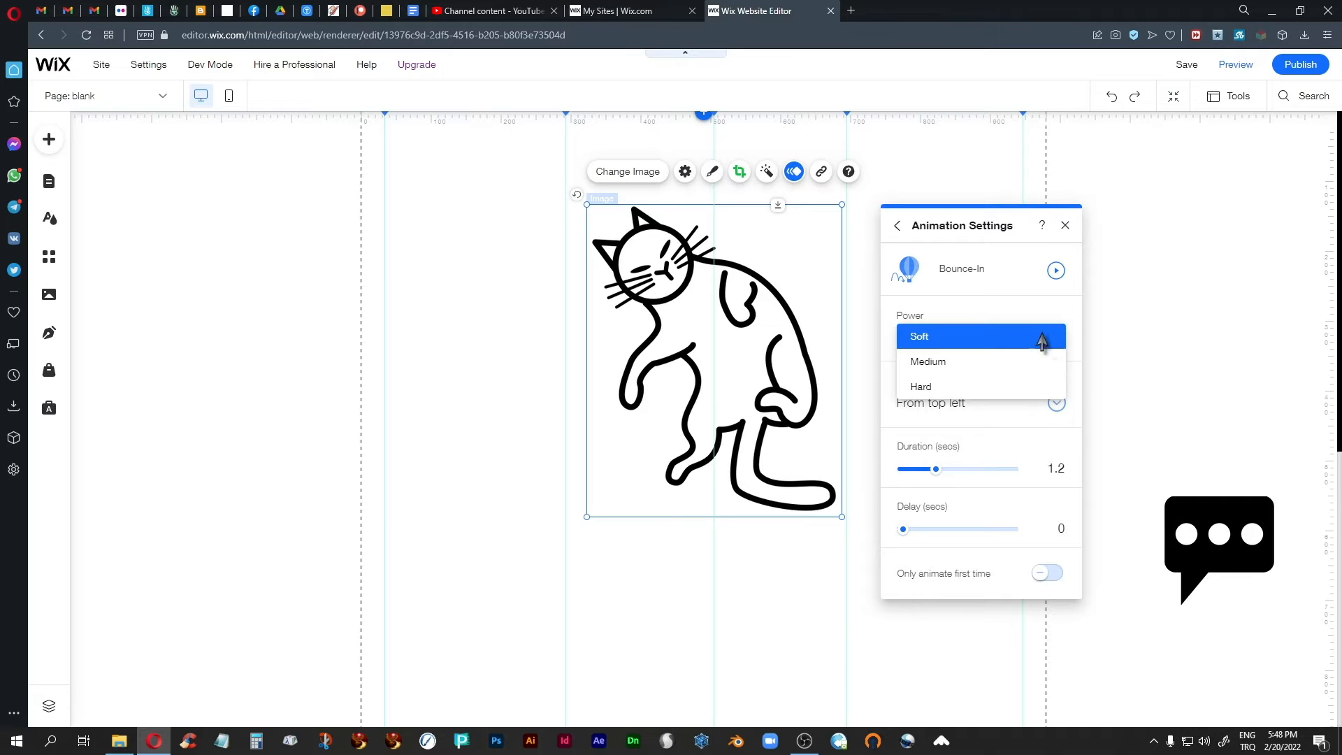
left_click(920, 361)
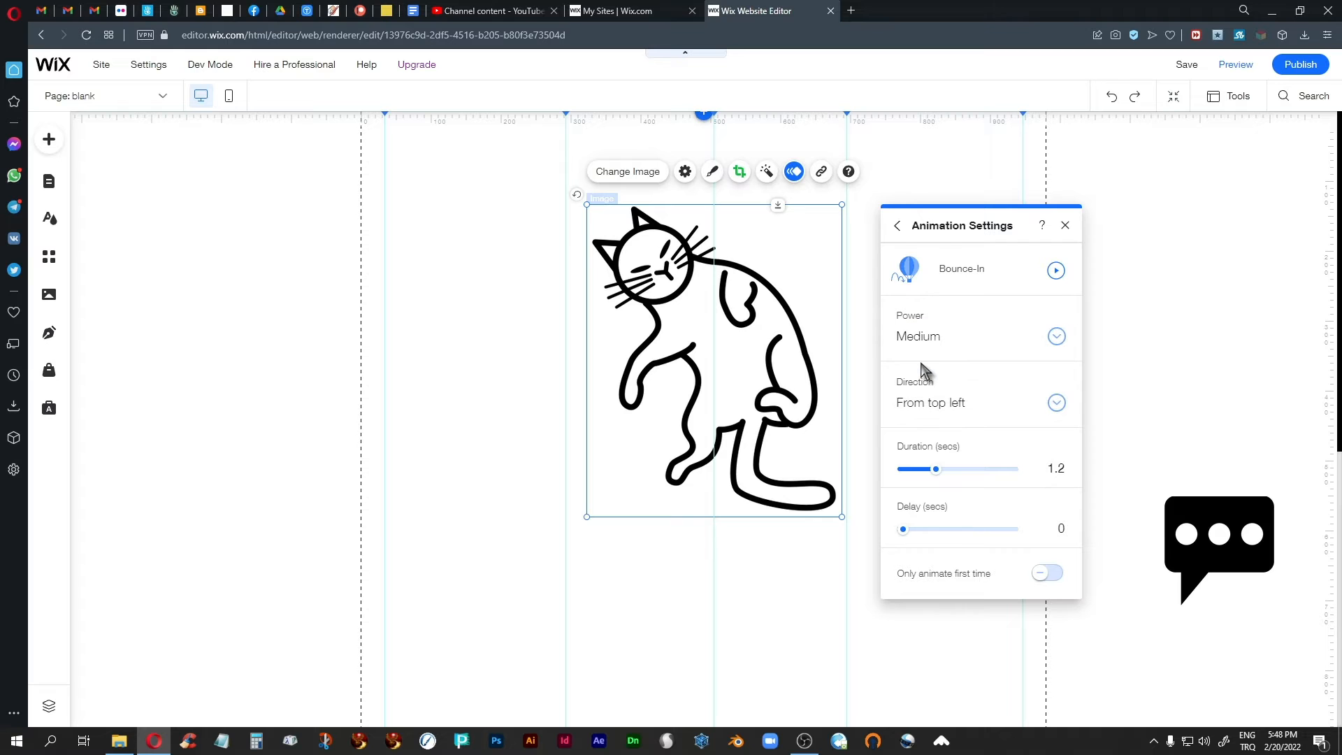
Try the cat's Bounce-In animation with Hard power, play it, and switch the power to Soft.
left_click(1055, 271)
left_click(993, 336)
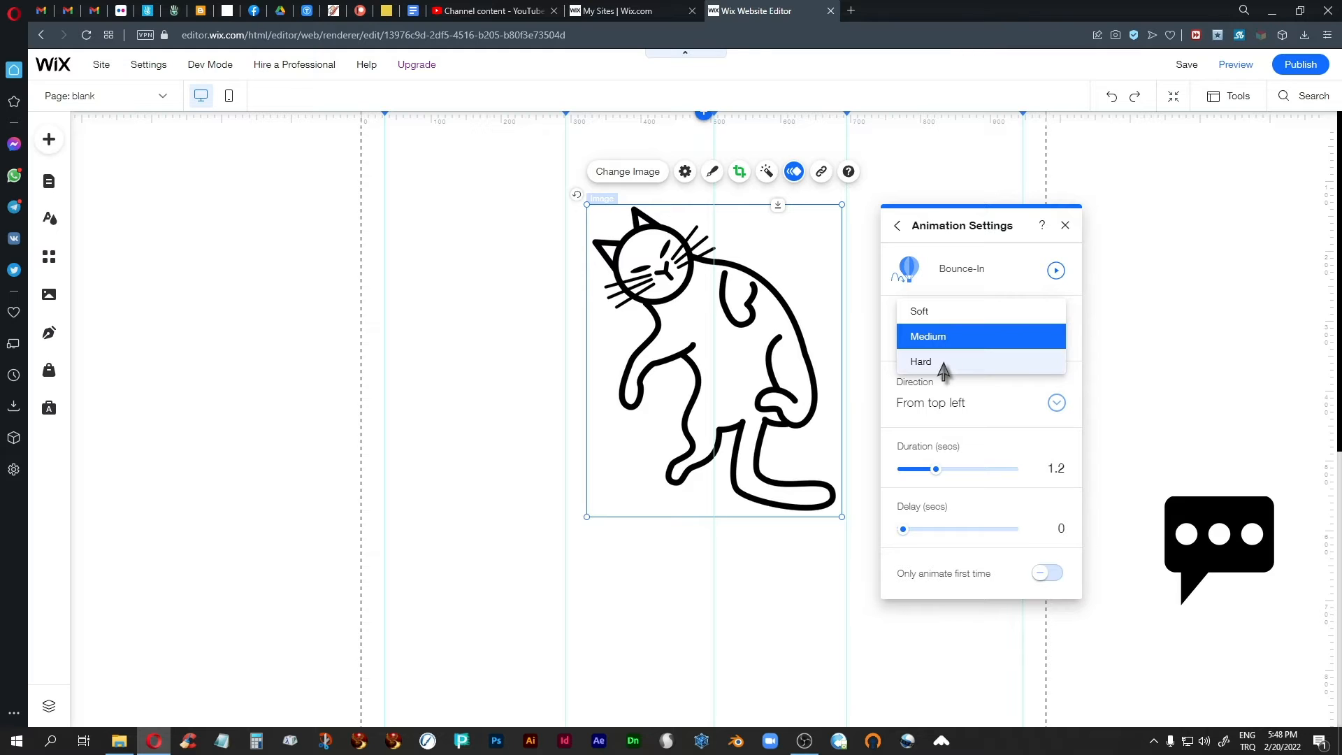
left_click(942, 362)
left_click(1053, 272)
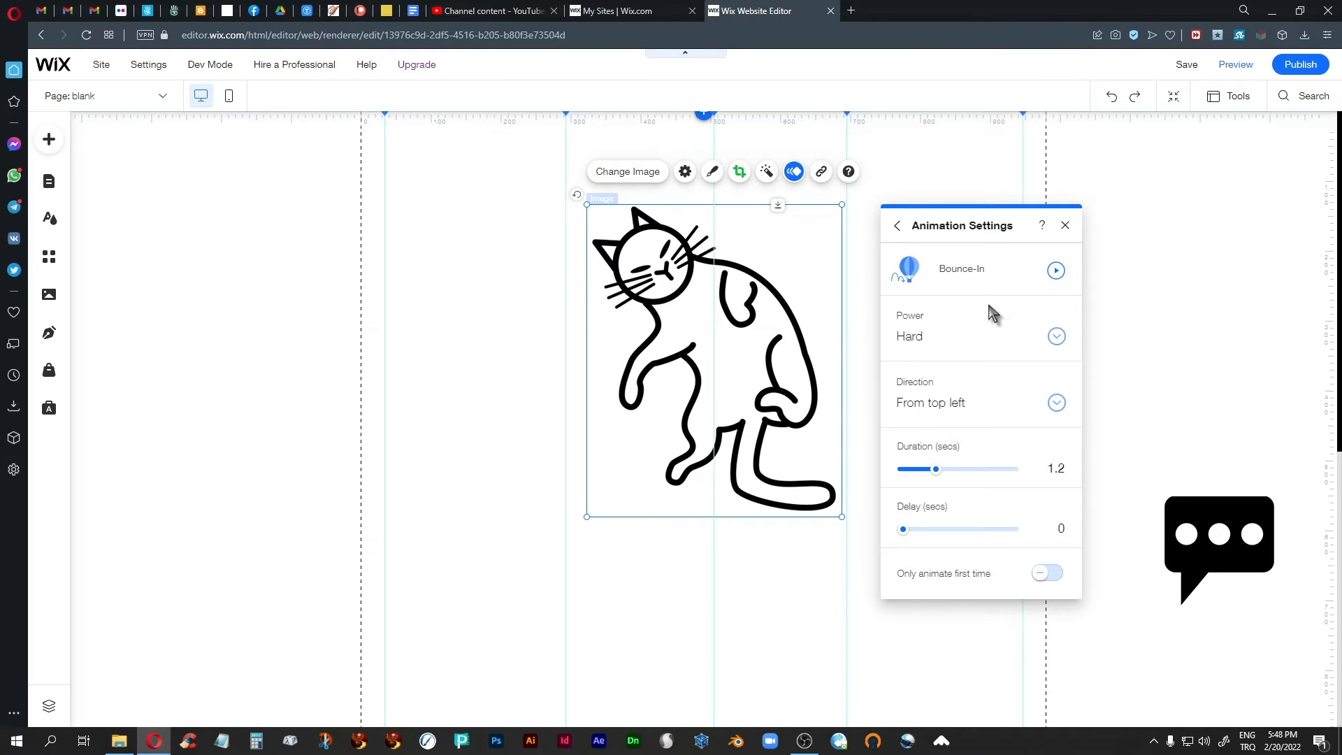
left_click(1057, 336)
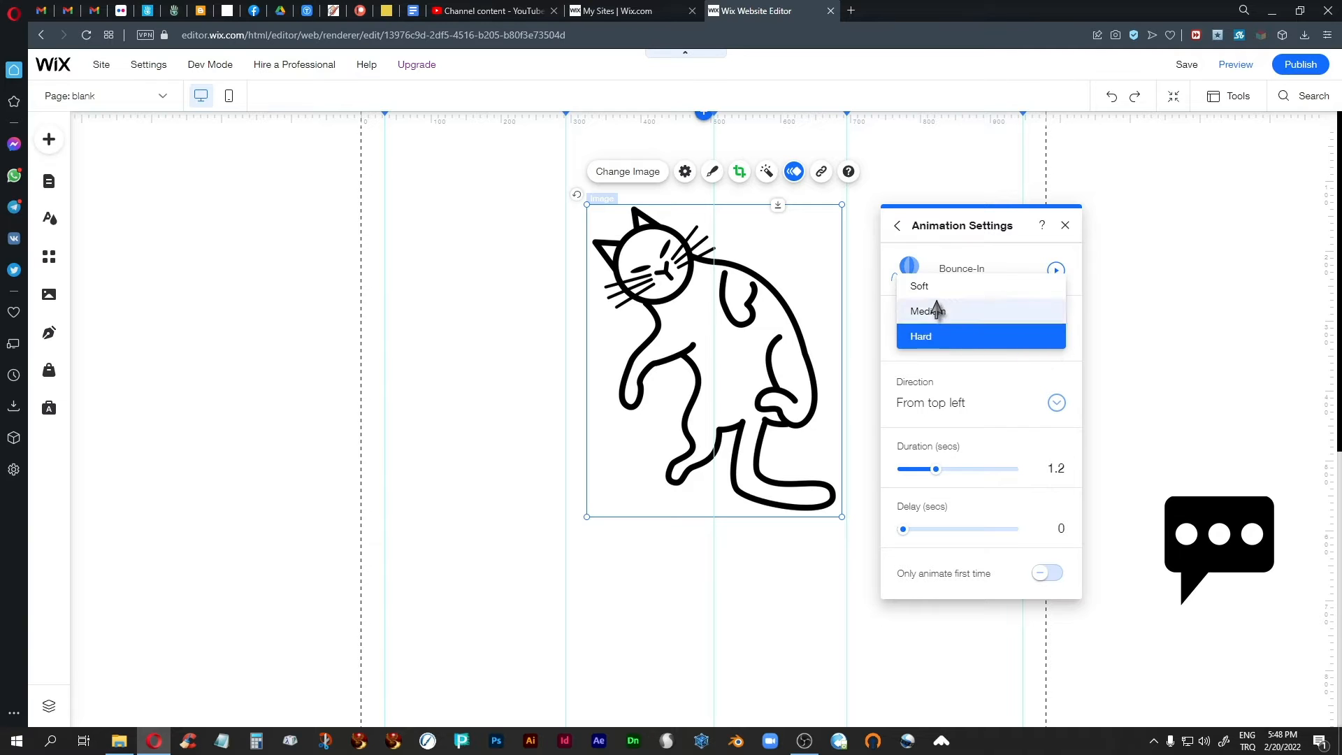
left_click(933, 292)
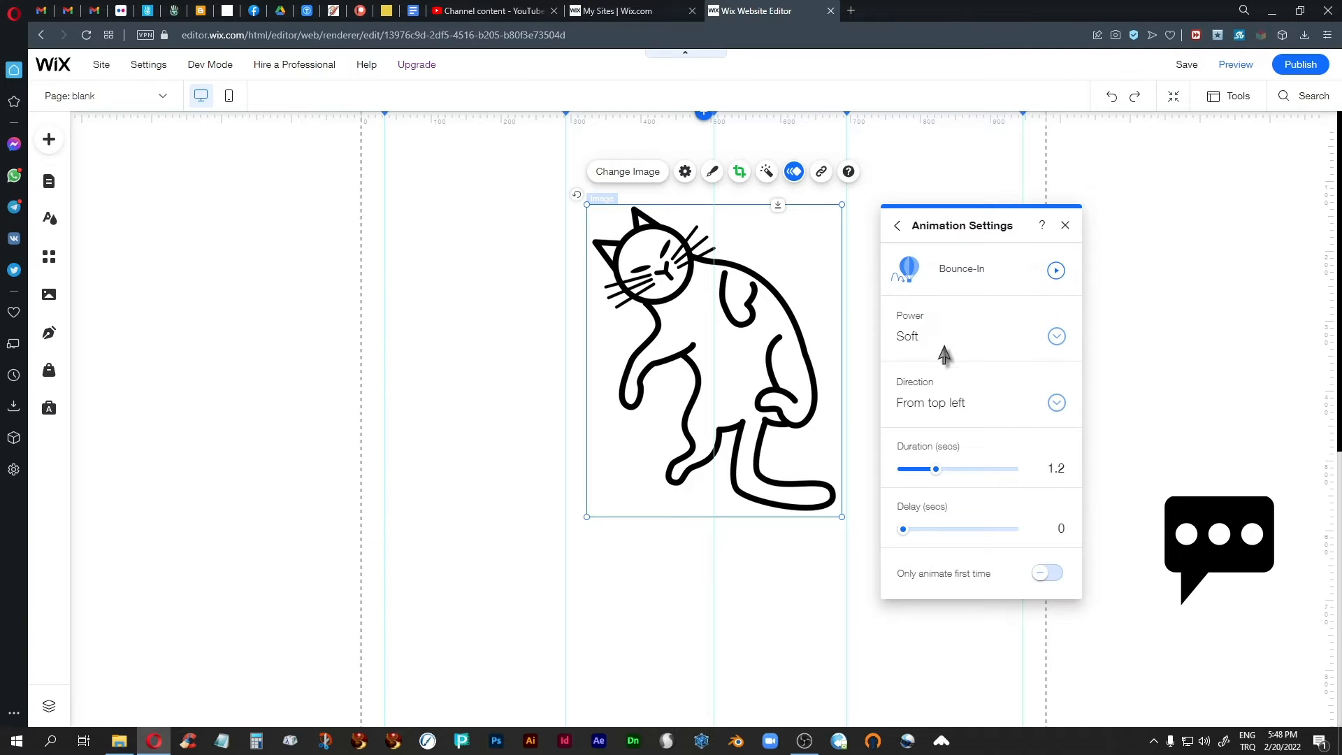
Set the cat's Bounce-In direction to From center and play the animation.
left_click(1056, 407)
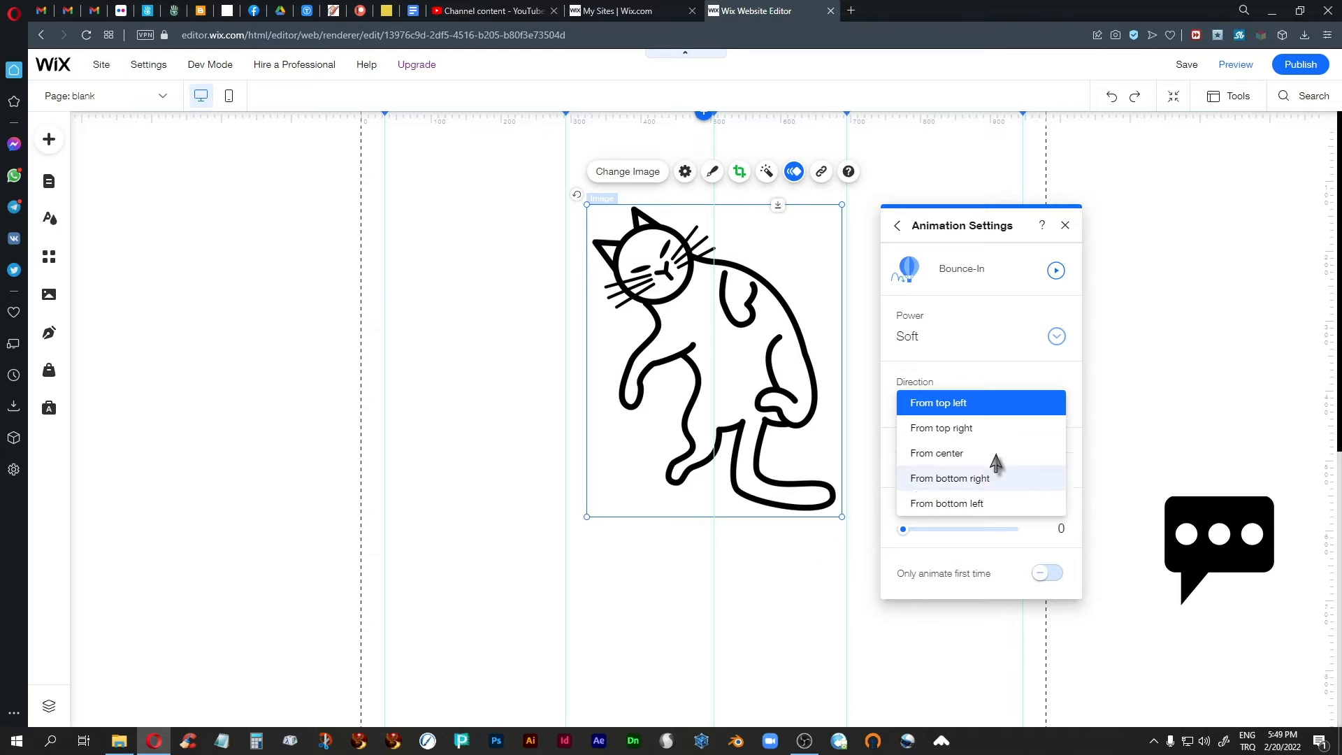
left_click(932, 454)
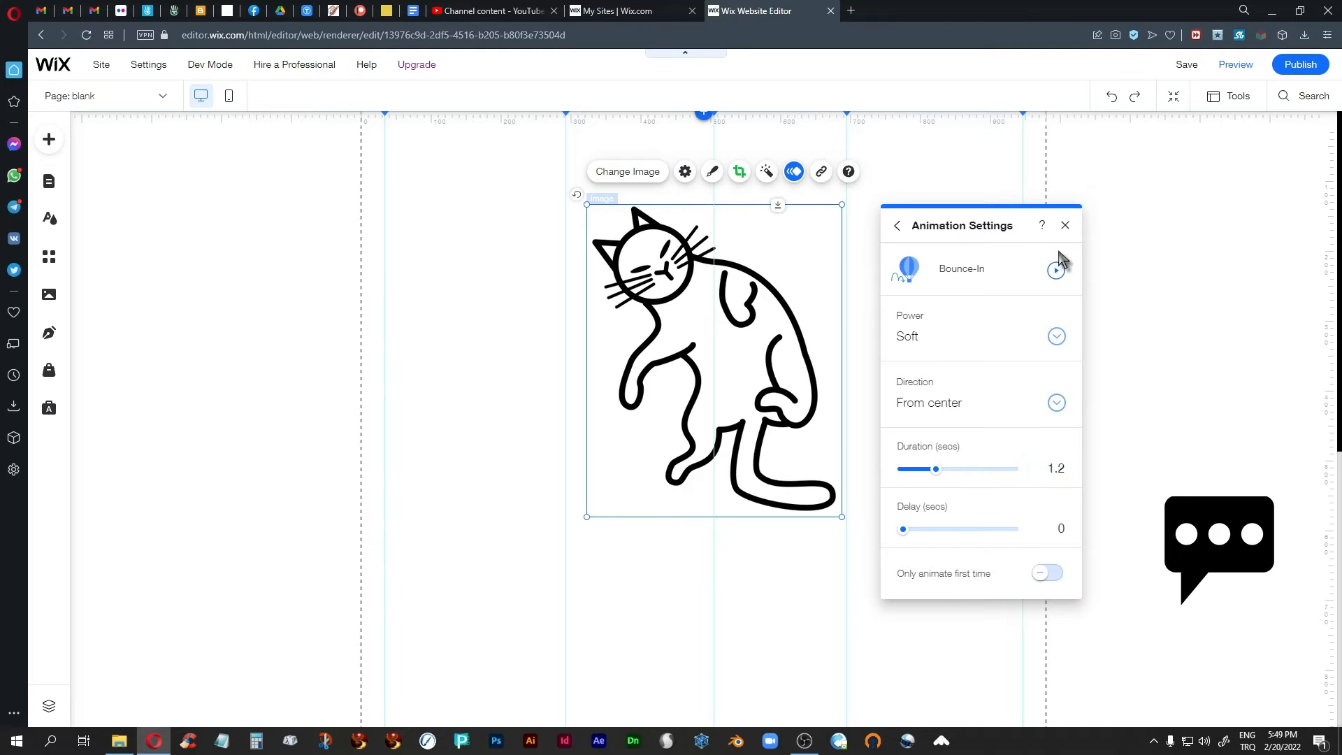
left_click(1055, 271)
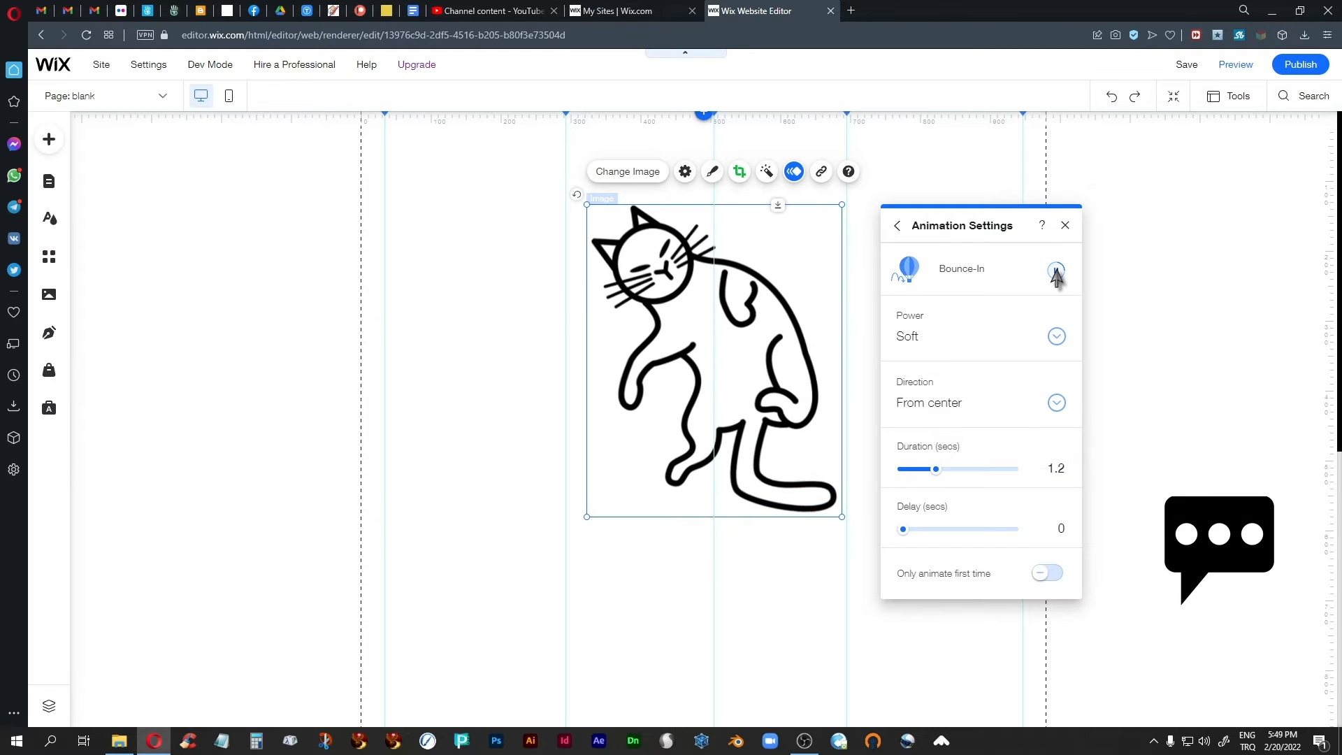
Set the centred Bounce-In animation's power to Hard and play it.
left_click(1056, 336)
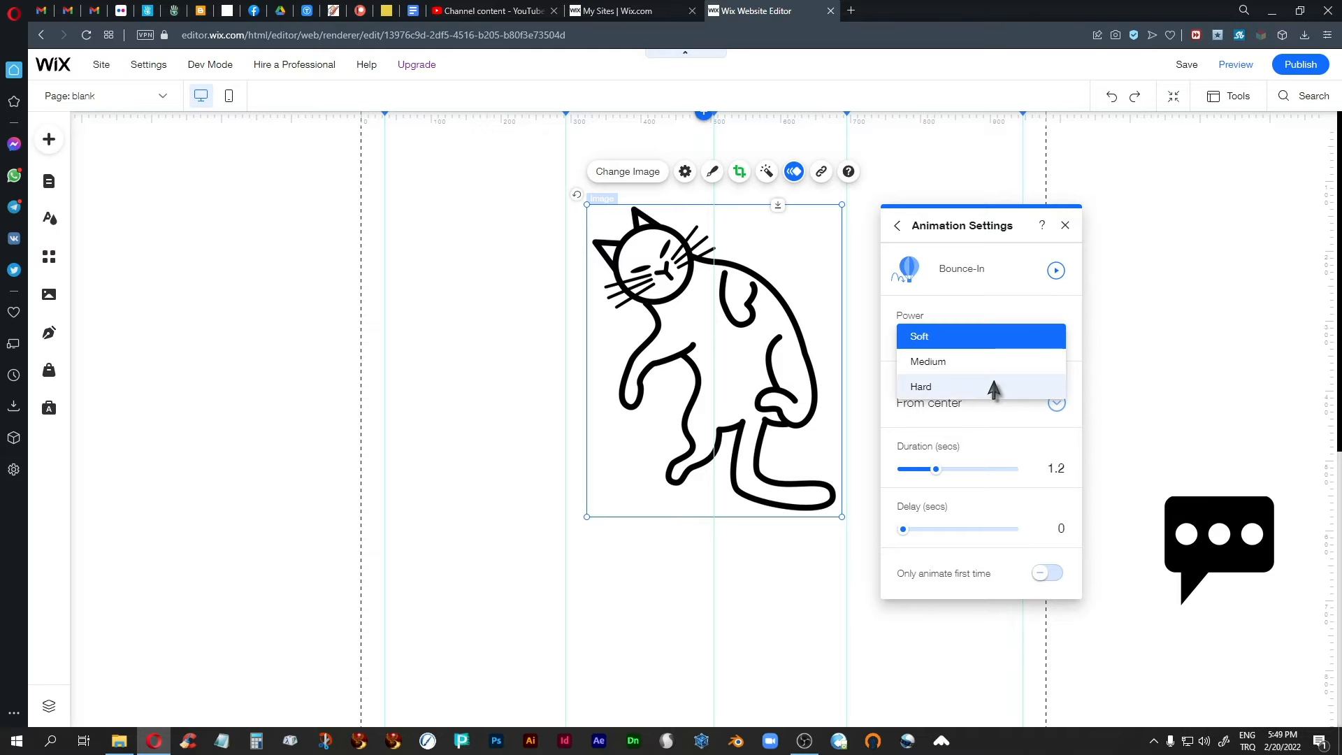
left_click(946, 389)
left_click(1055, 271)
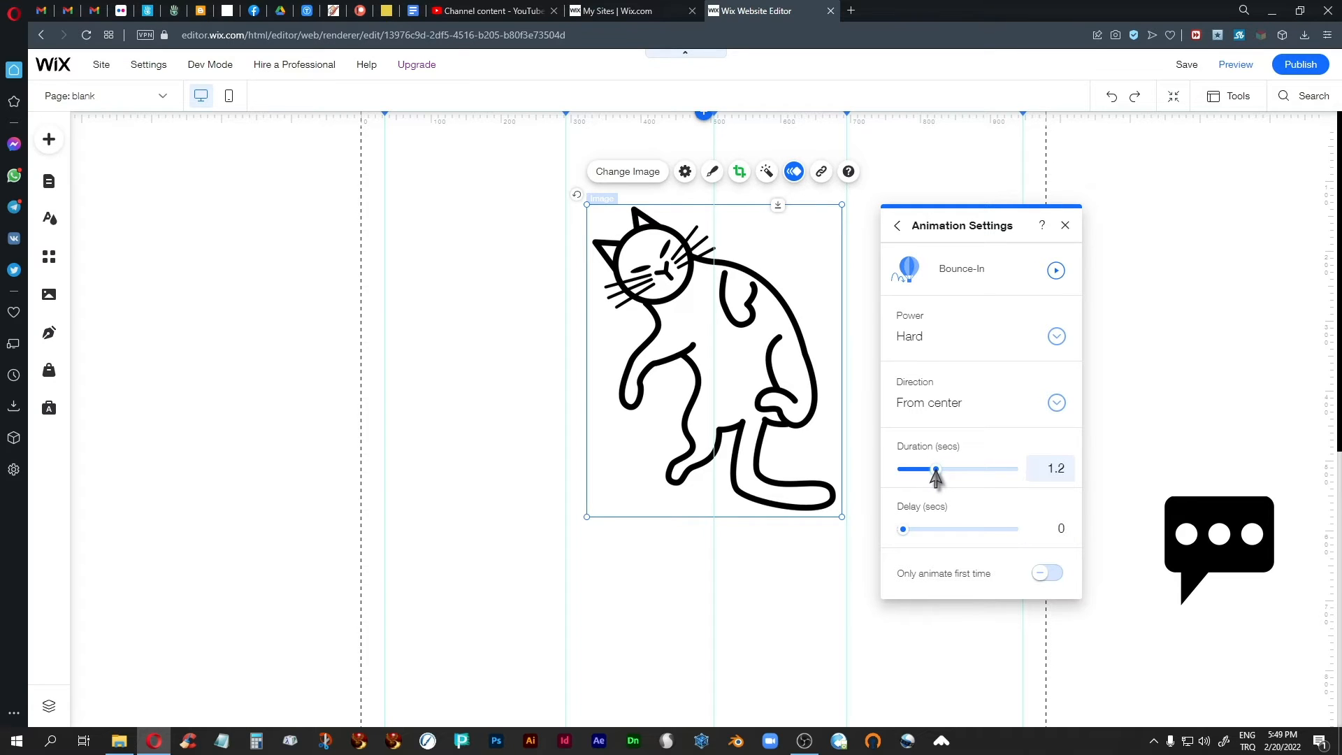
Try Bounce-In durations of 2.05 and 3.85 seconds on the cat, playing the animation after each change.
mouse_move(935, 473)
left_mouse_down()
mouse_move(965, 475)
mouse_move(914, 476)
mouse_move(927, 478)
left_mouse_up()
left_click_drag(953, 477, 958, 480)
left_click(1055, 271)
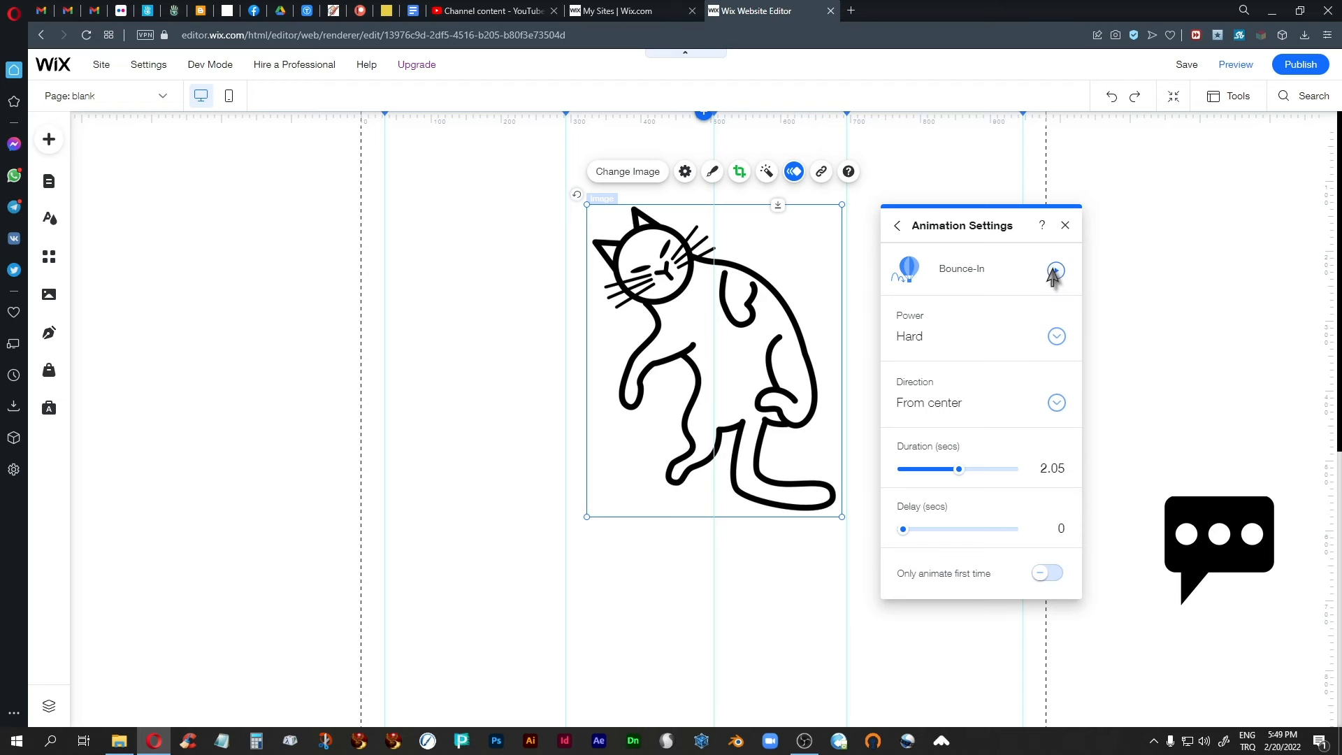
left_click_drag(958, 471, 1011, 482)
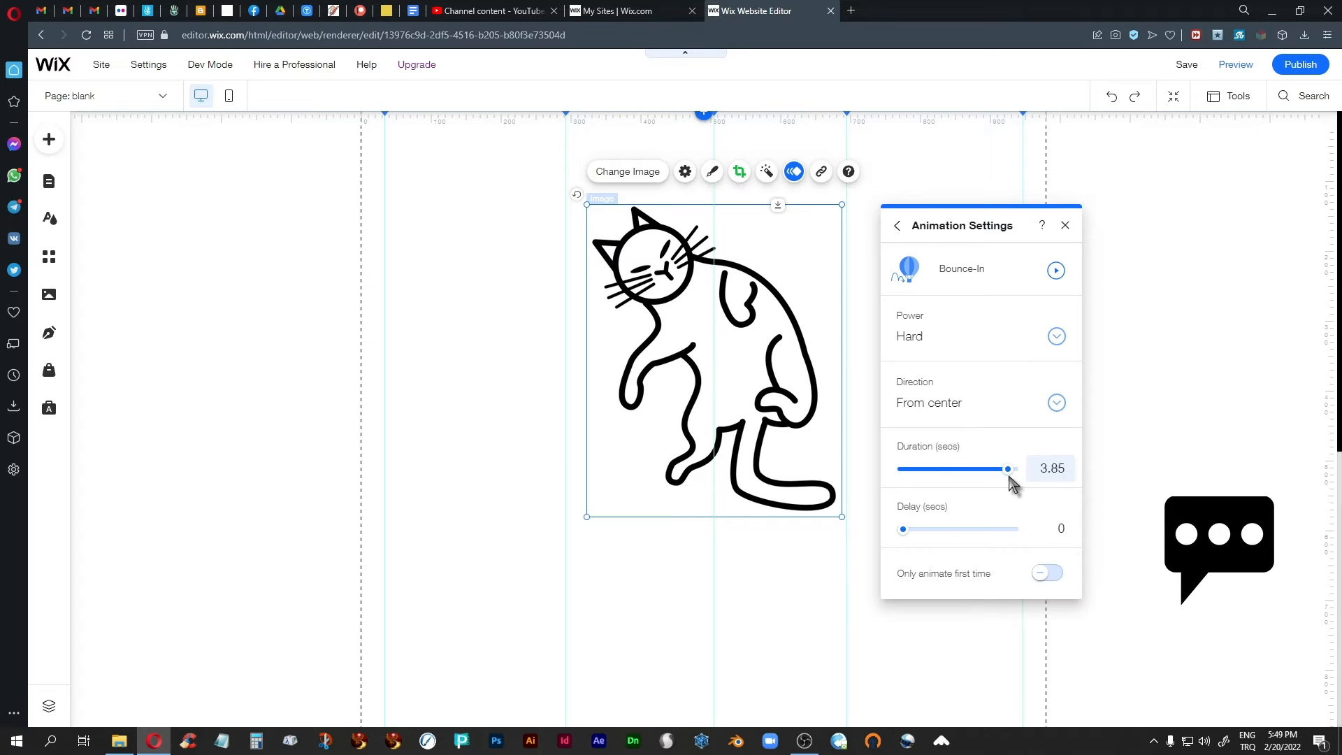
left_click(1054, 271)
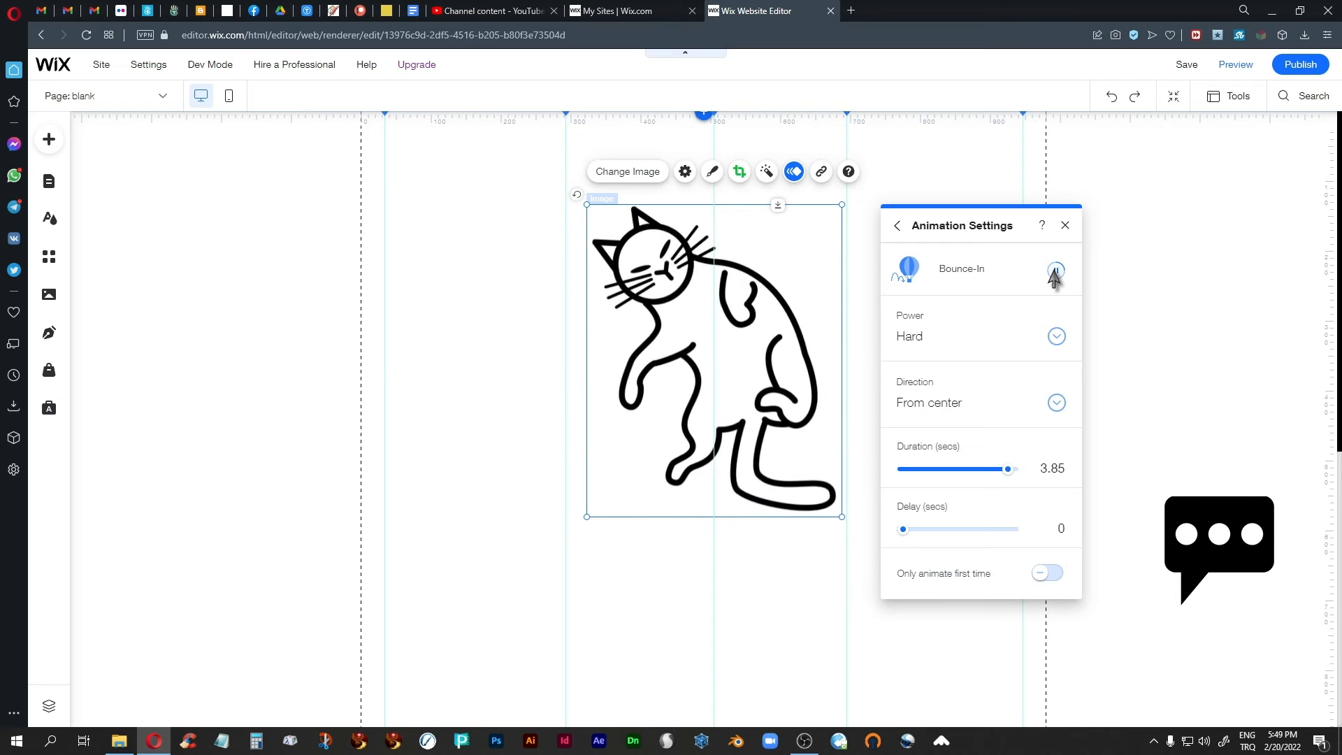
Set the slow Bounce-In animation's power to Soft and play it.
left_click(1057, 340)
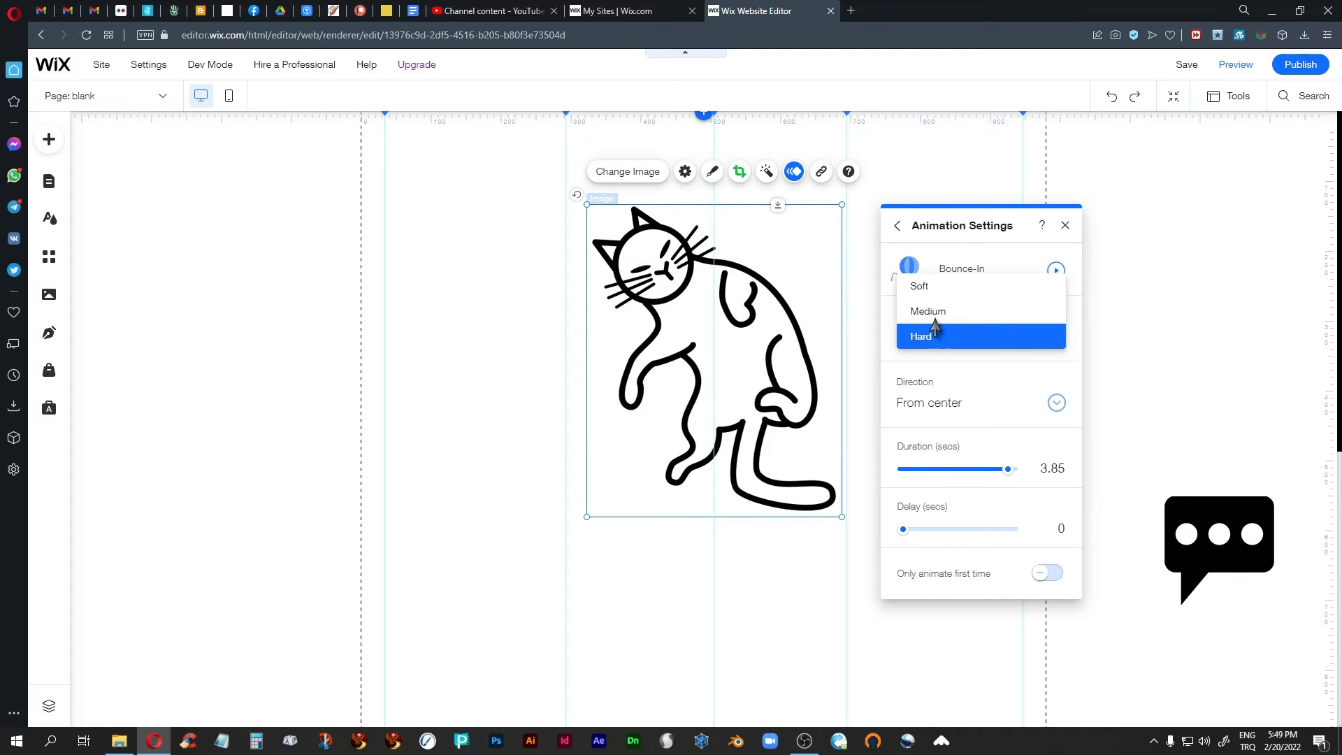
left_click(927, 286)
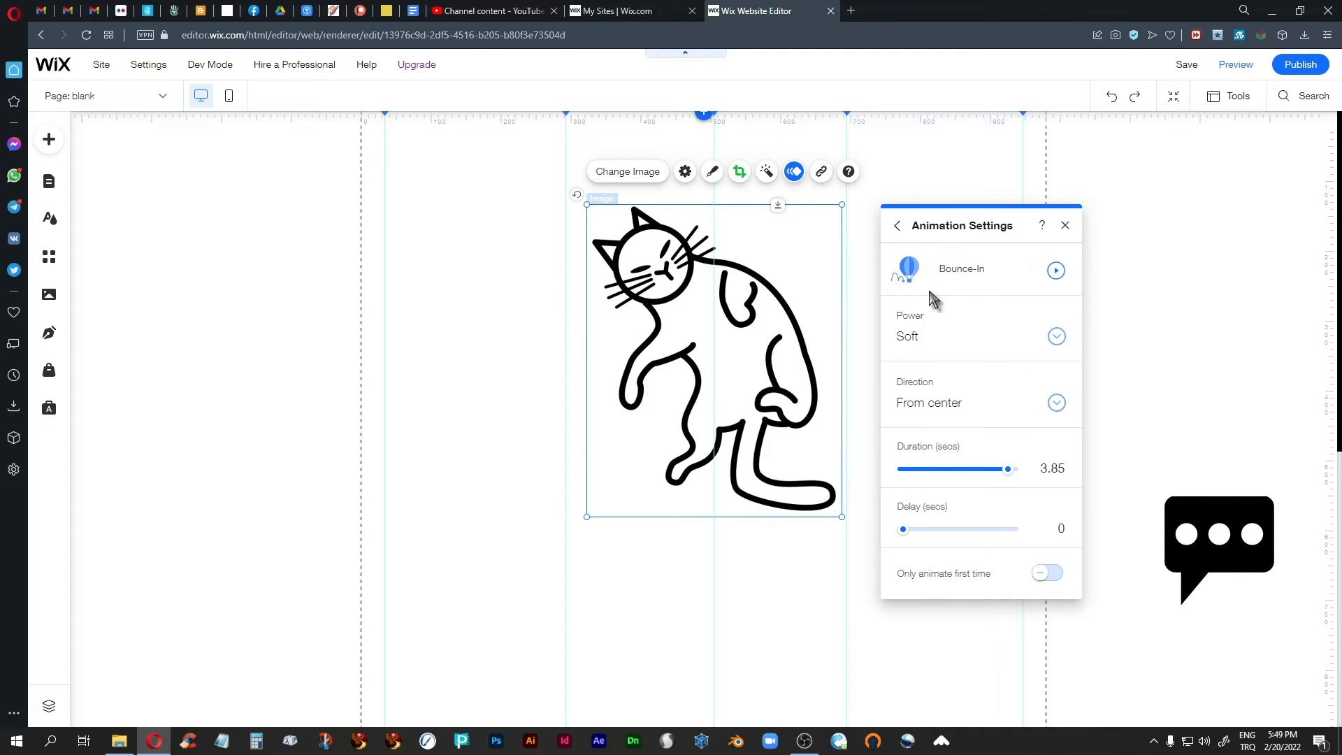
left_click(1056, 272)
Set the cat's Bounce-In power to Medium and duration to 1.65 seconds, and check it in the page preview.
left_click(1056, 337)
left_click(926, 362)
left_click_drag(1007, 470, 949, 477)
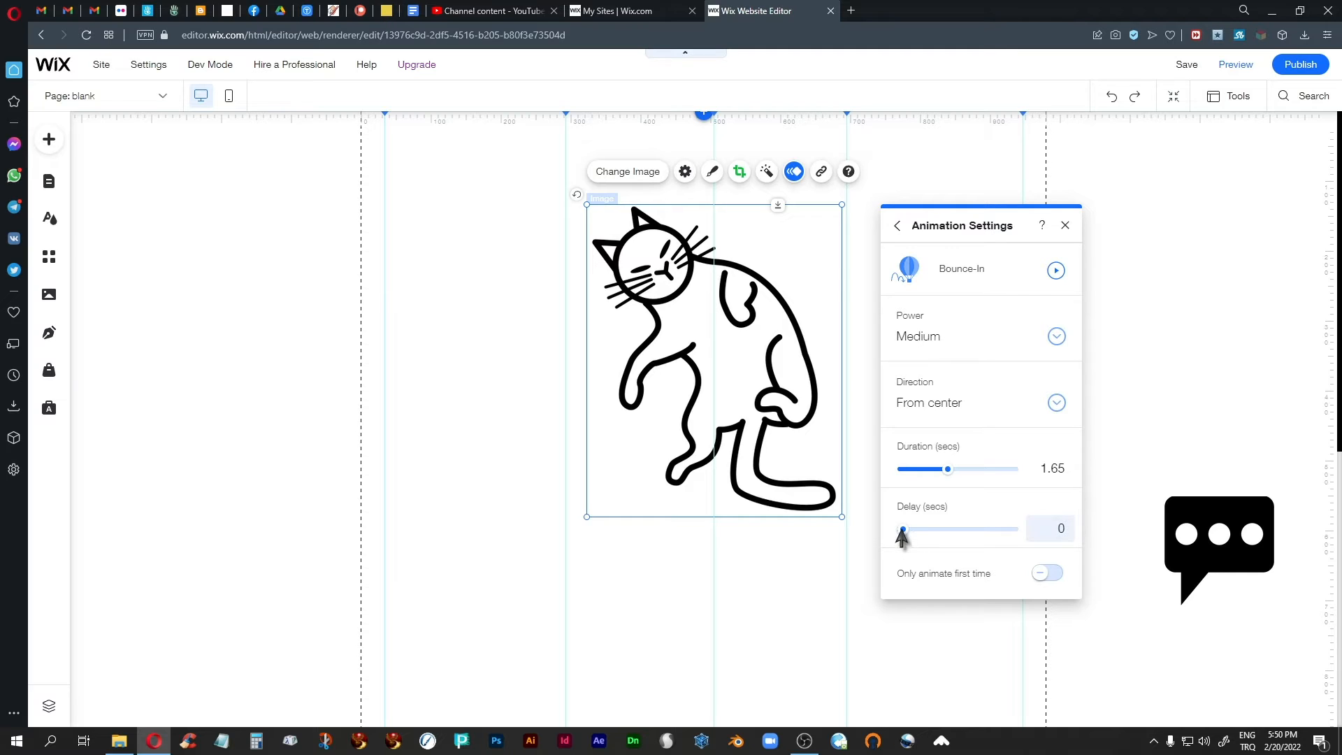
left_click(1065, 226)
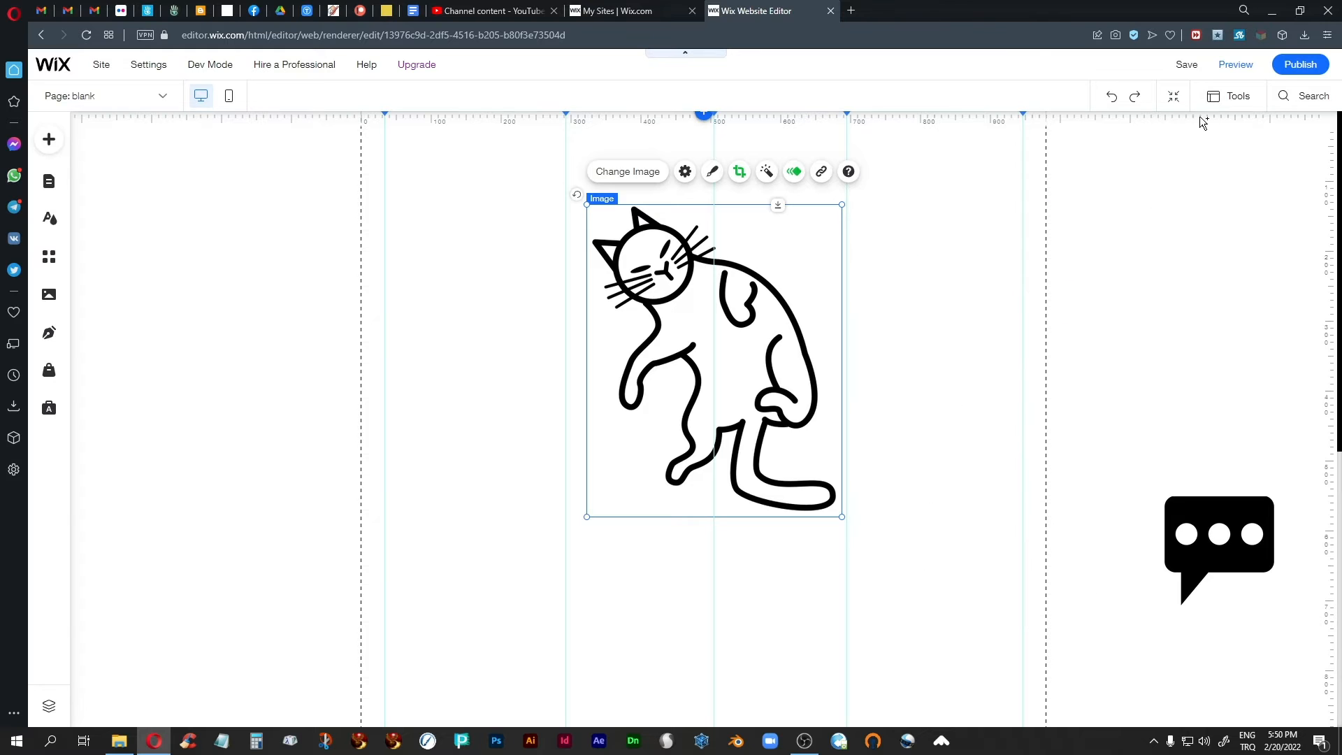
left_click(1226, 68)
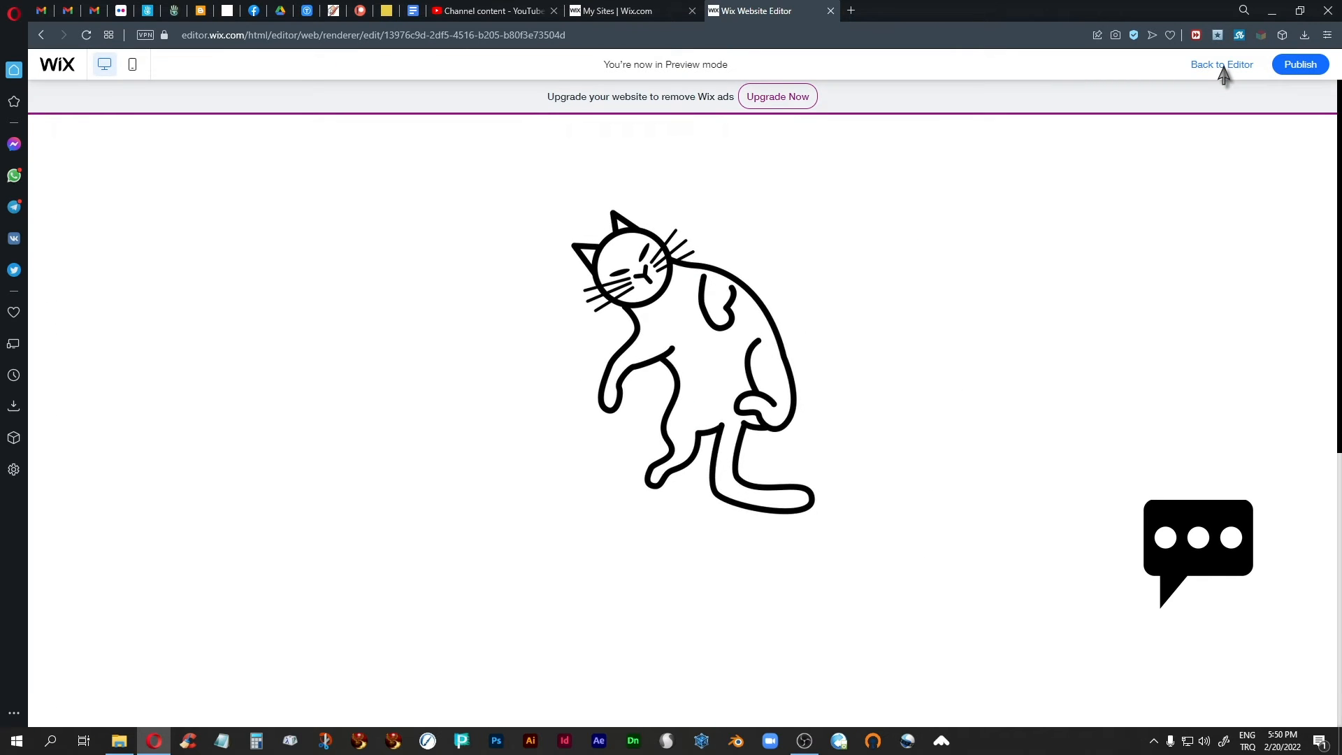
left_click(1222, 66)
Set the cat's Bounce-In delay to 2 seconds and check the entrance in the page preview.
left_click(732, 348)
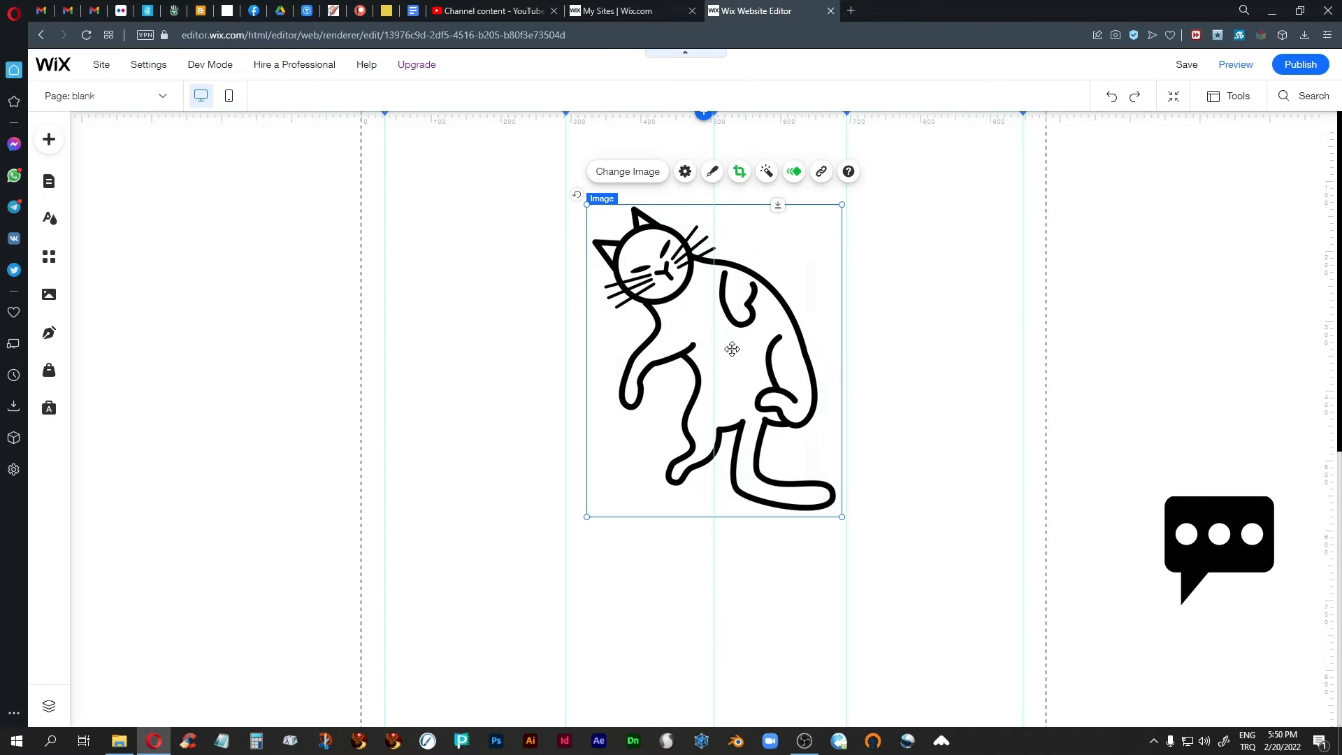
left_click(794, 171)
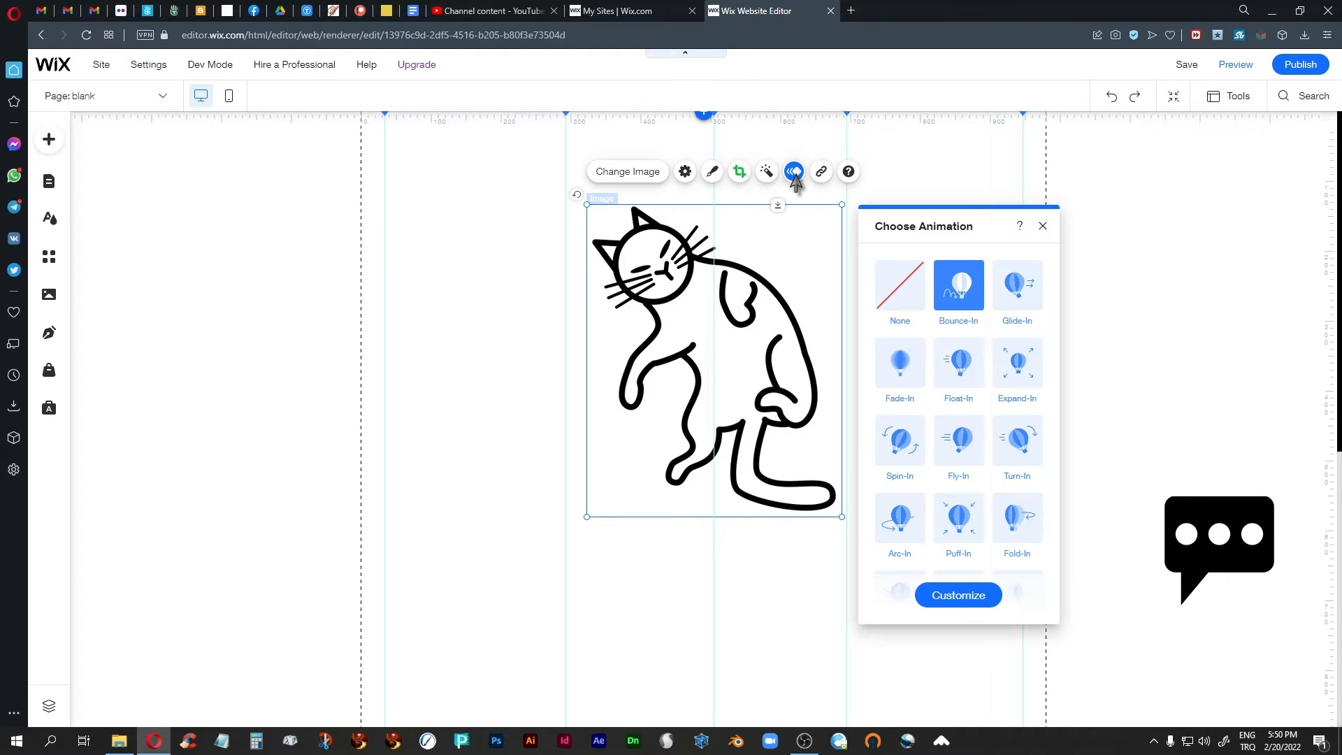
left_click(959, 594)
left_click_drag(881, 532, 908, 532)
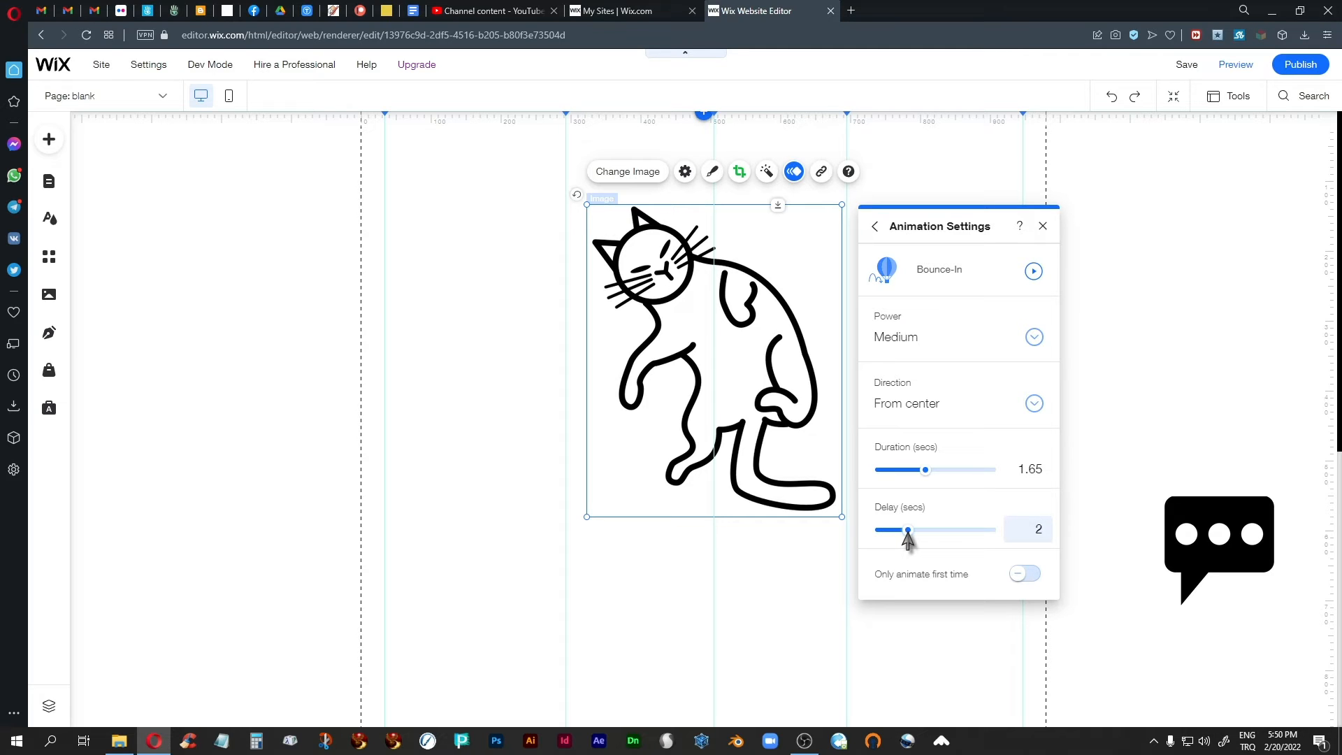
left_click(1043, 226)
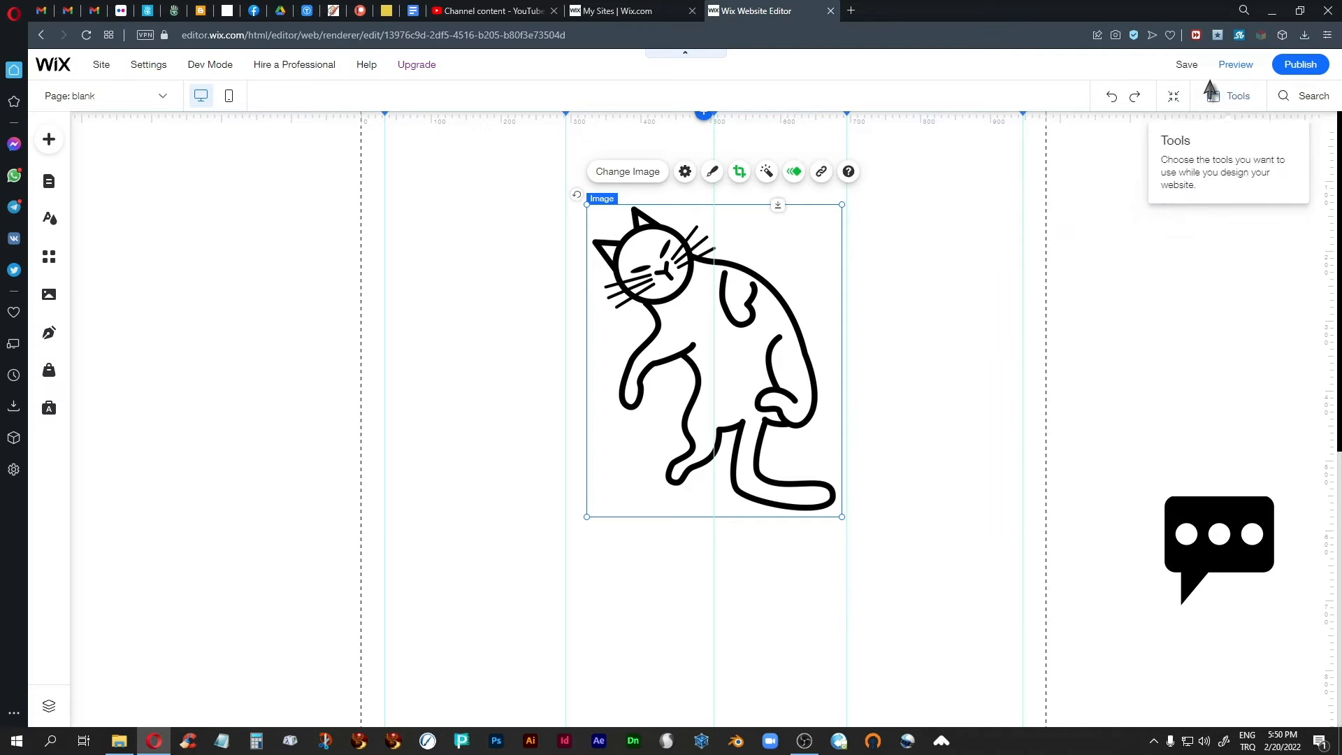
left_click(1230, 64)
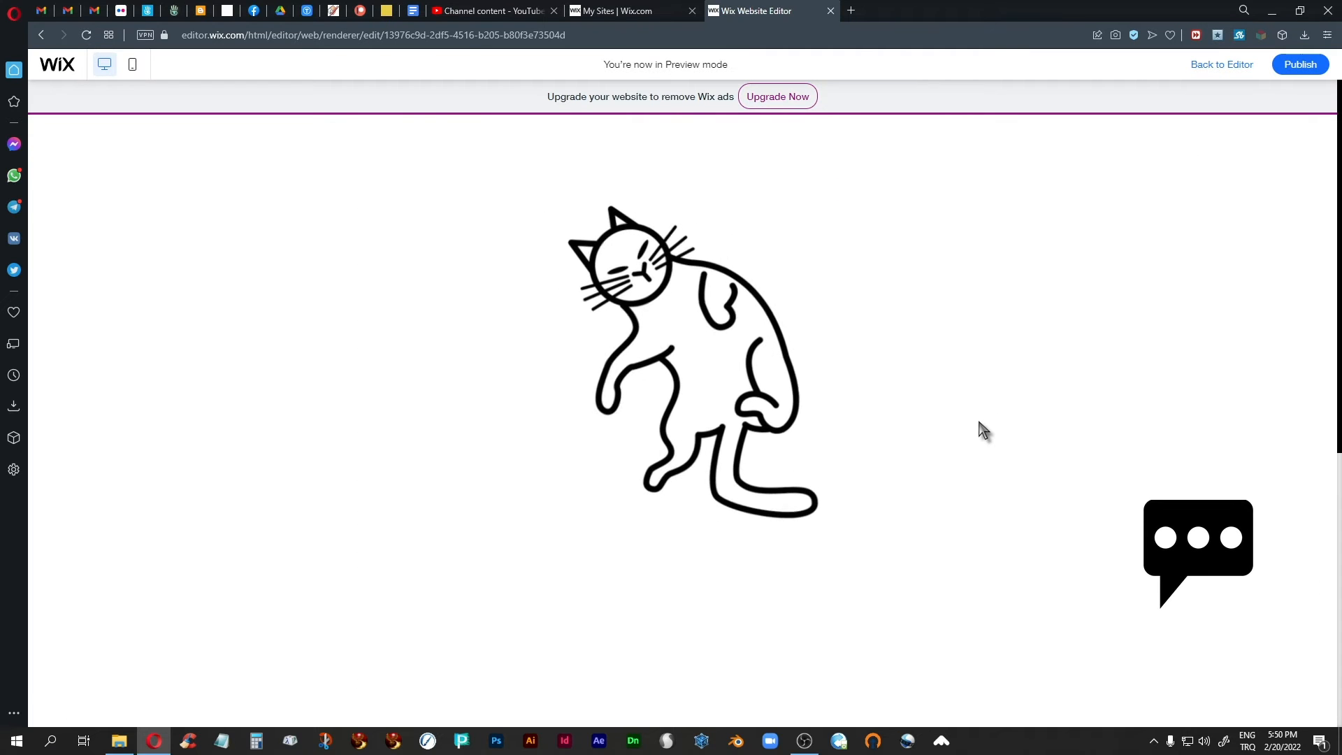
left_click(1208, 66)
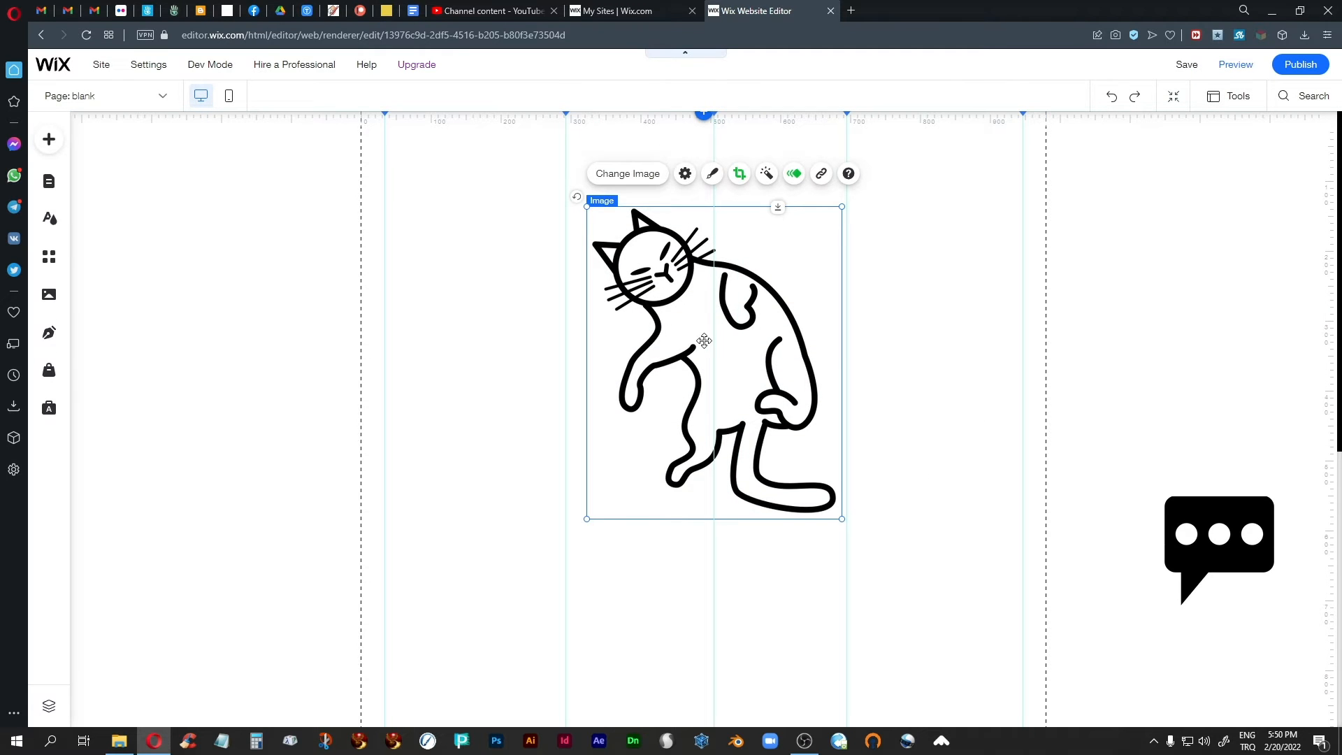
Move the cat image slightly down on the blank page and deselect it.
mouse_move(704, 340)
left_mouse_down()
mouse_move(695, 359)
mouse_move(705, 352)
left_mouse_up()
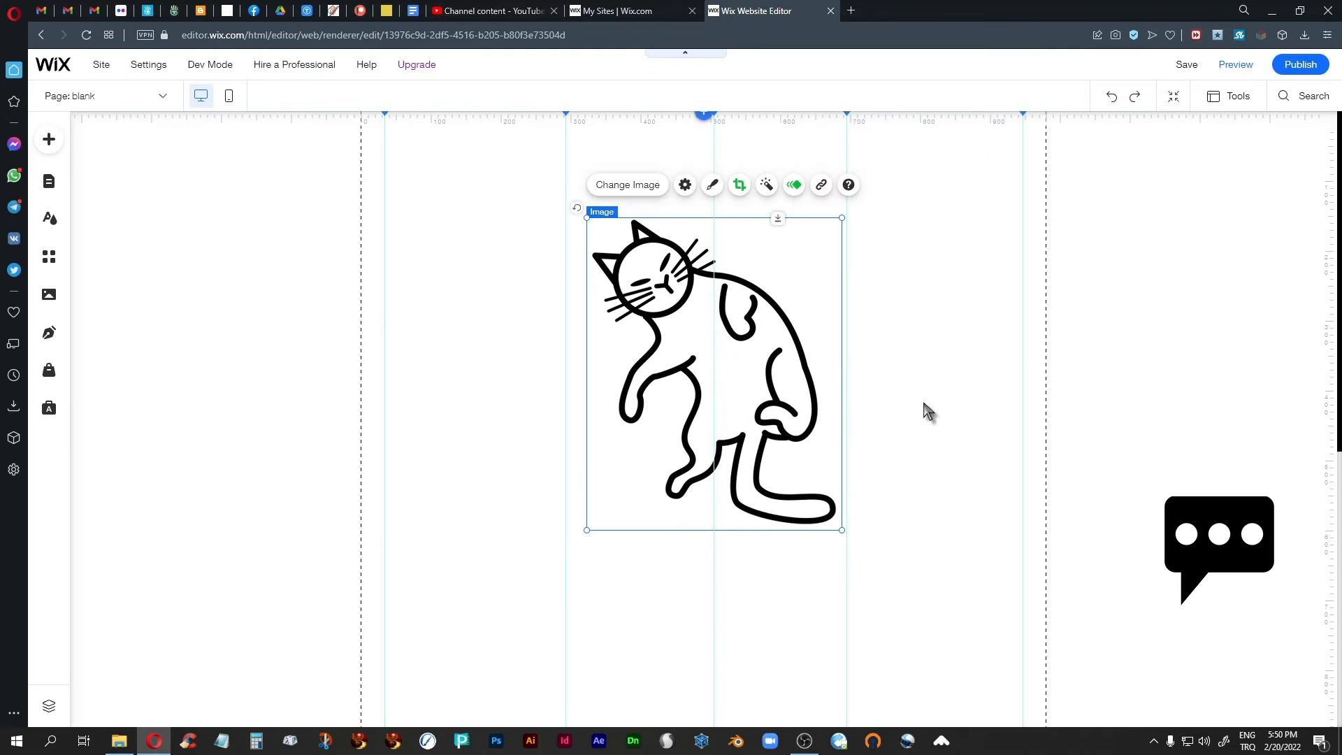
left_click(940, 347)
left_click(747, 389)
left_click(969, 466)
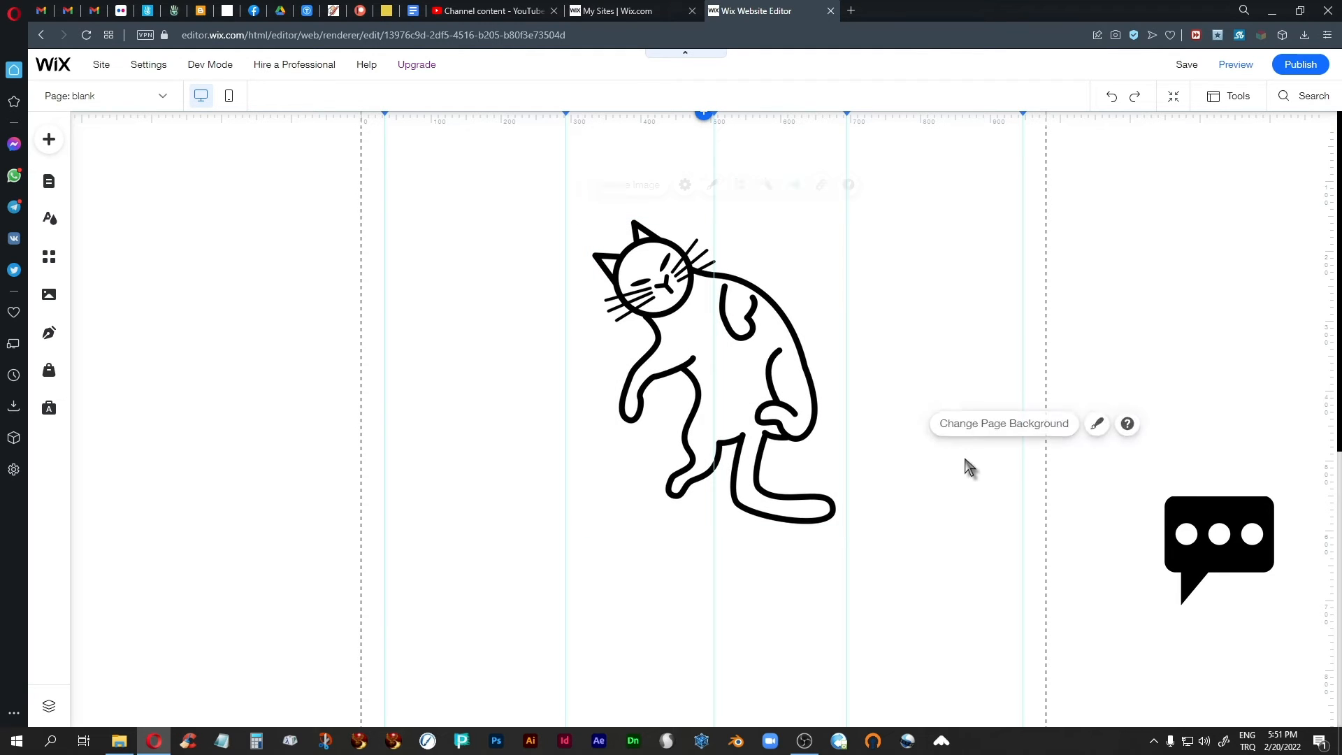
left_click(1198, 218)
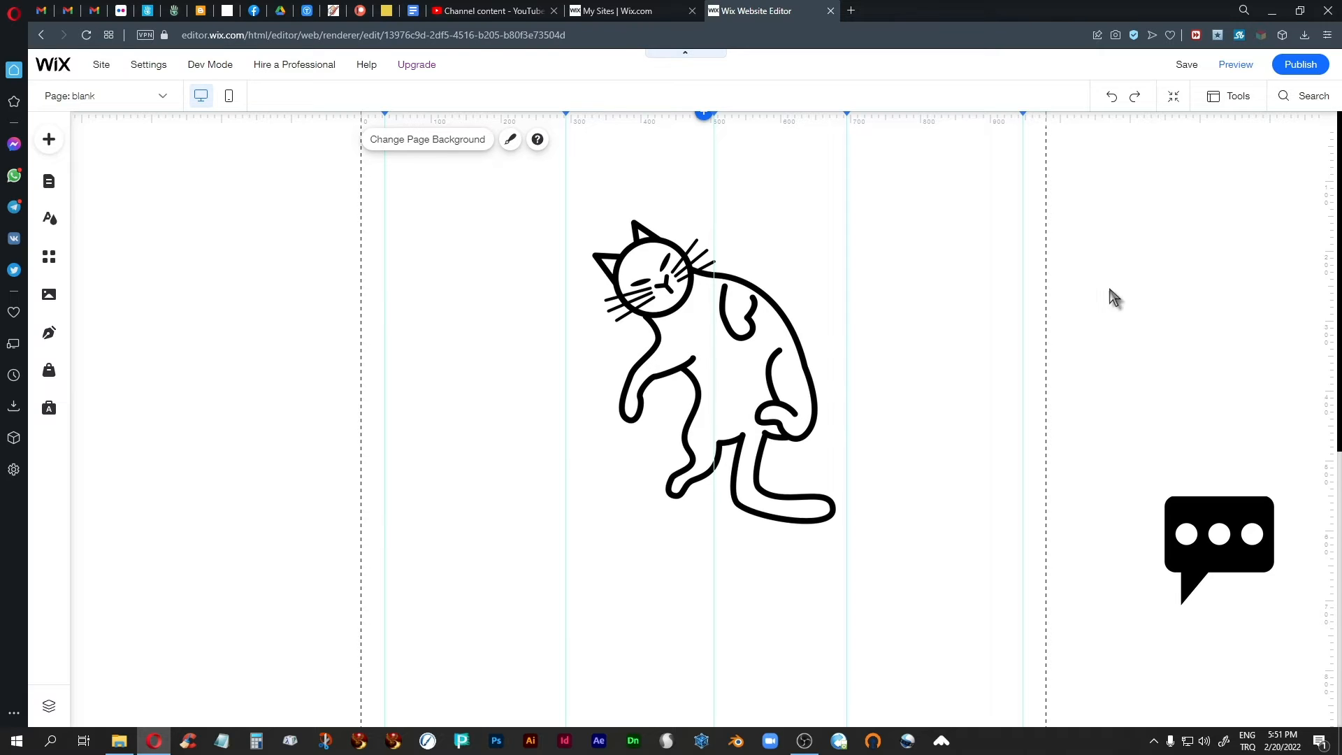
left_click_drag(695, 350, 691, 343)
left_click(966, 344)
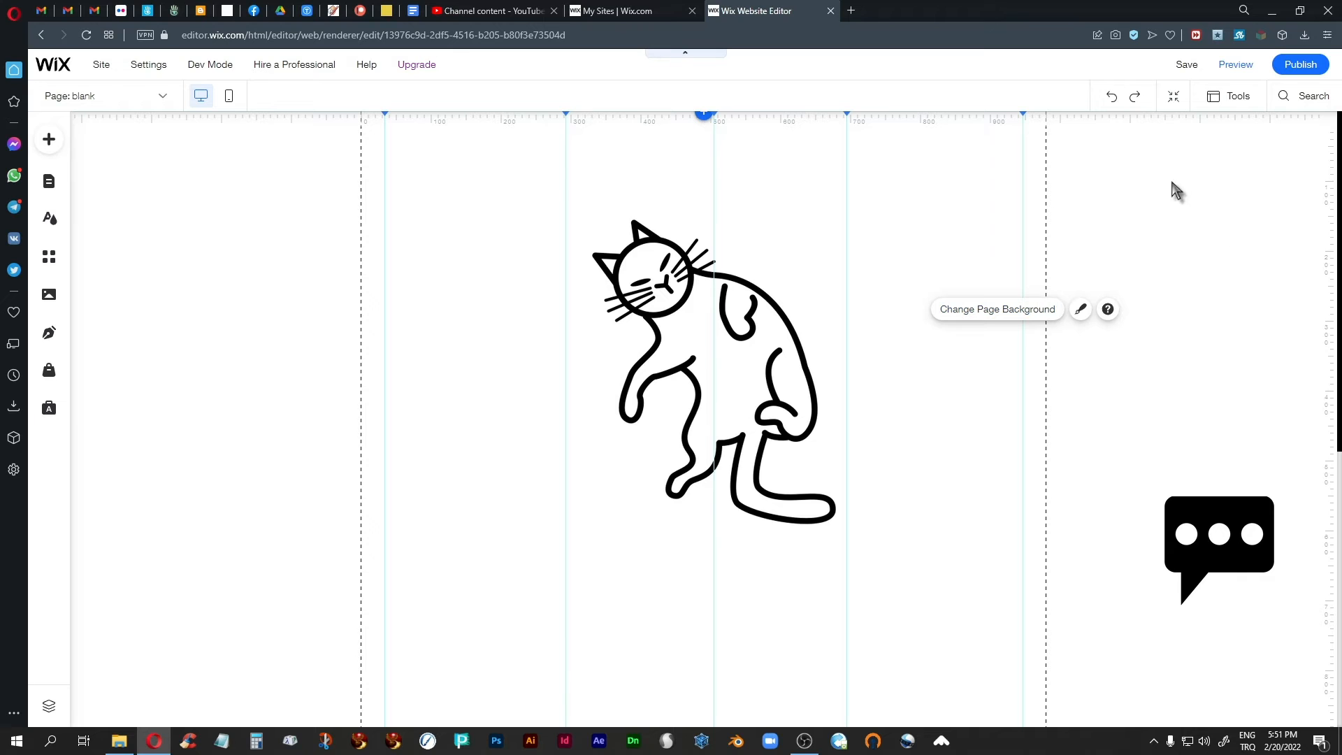
Set the cat's Bounce-In delay to 0.6 seconds and check the result in the page preview.
left_click(759, 389)
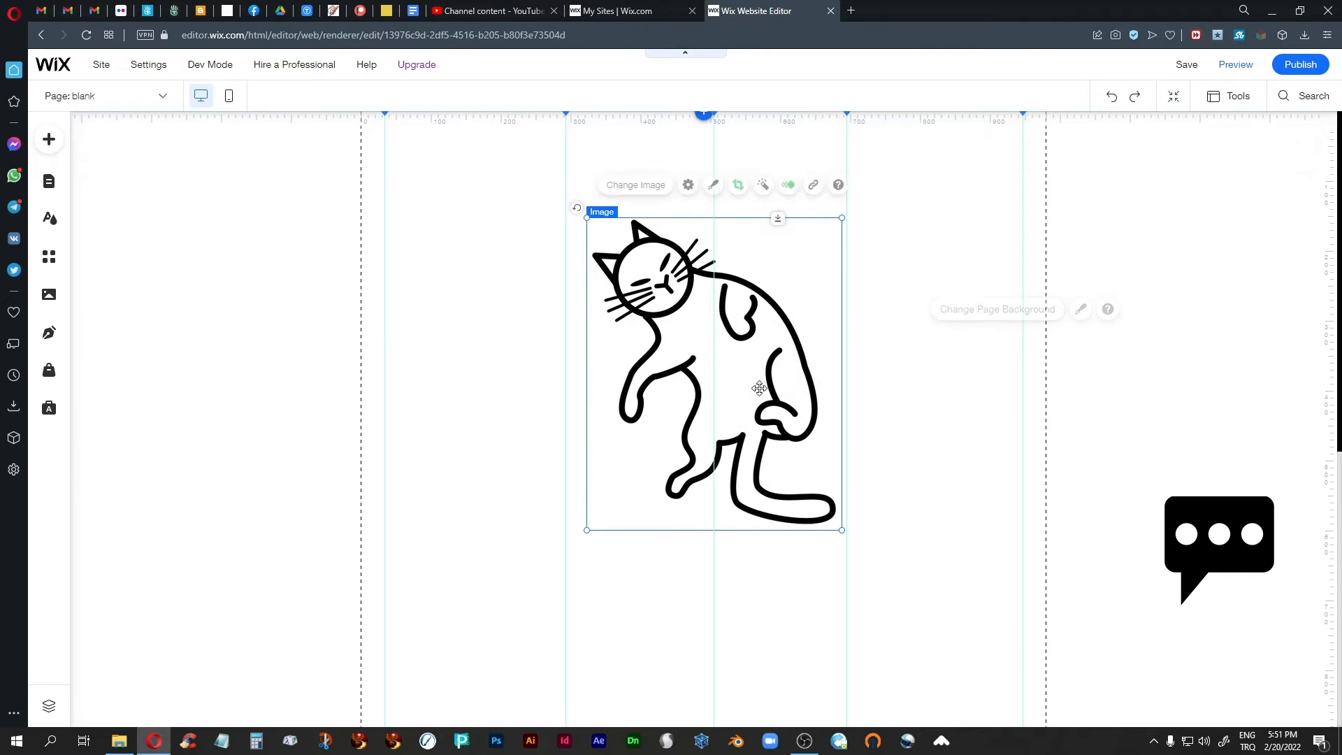
left_click(794, 184)
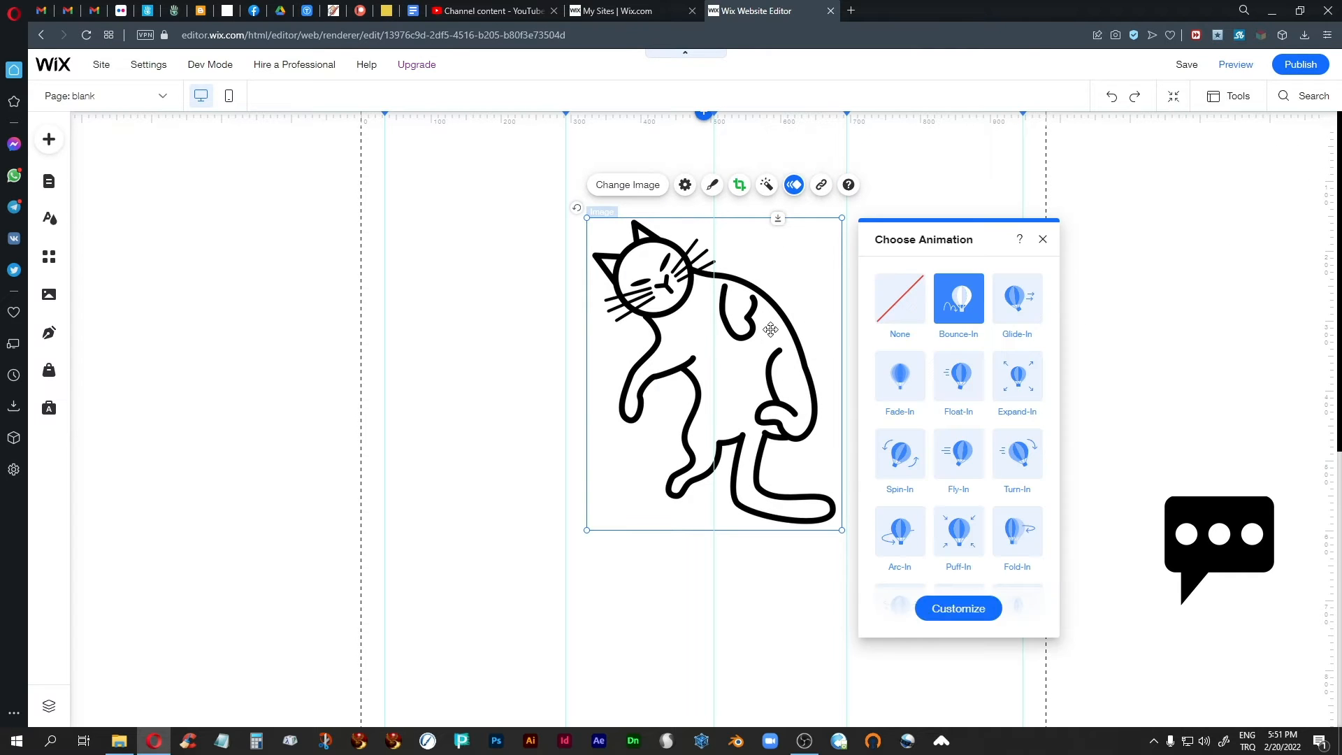
left_click(958, 608)
left_click(907, 544)
left_click_drag(906, 545, 890, 547)
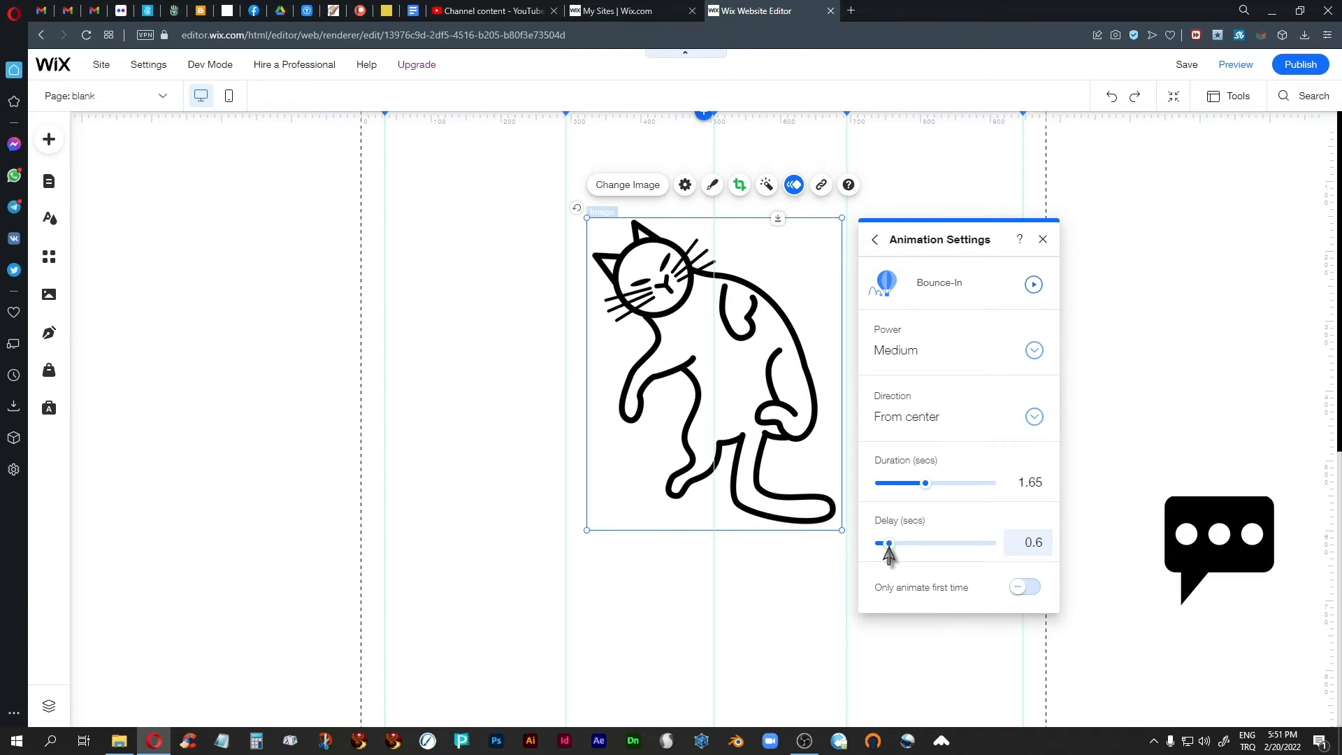
left_click(1043, 239)
left_click(1226, 72)
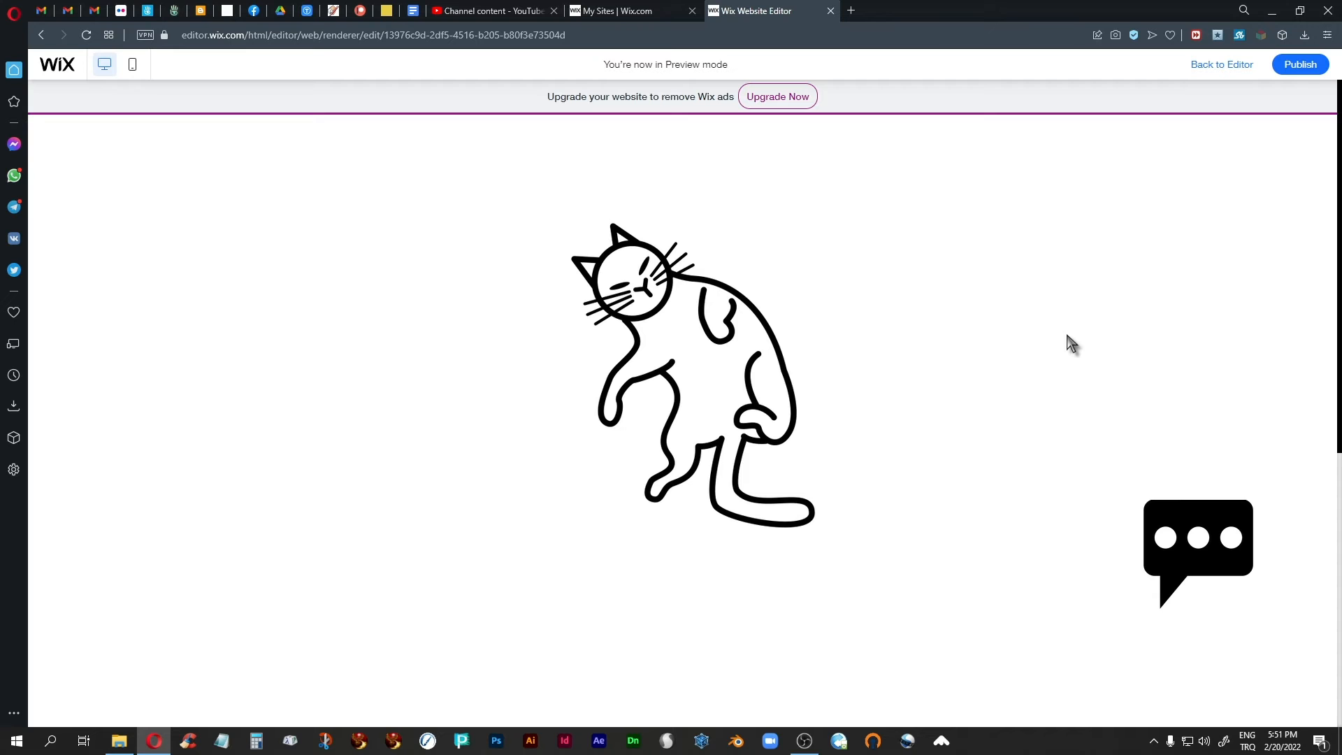
left_click(1225, 67)
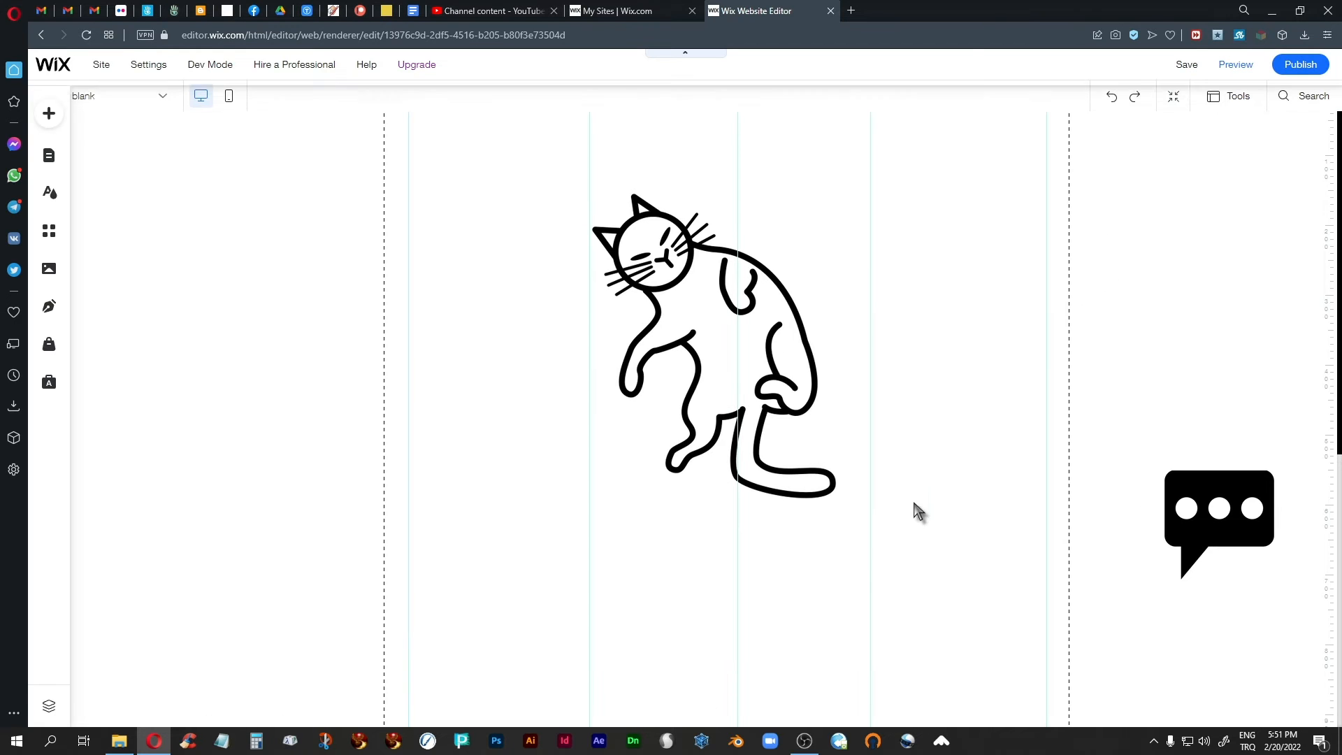
left_click(730, 383)
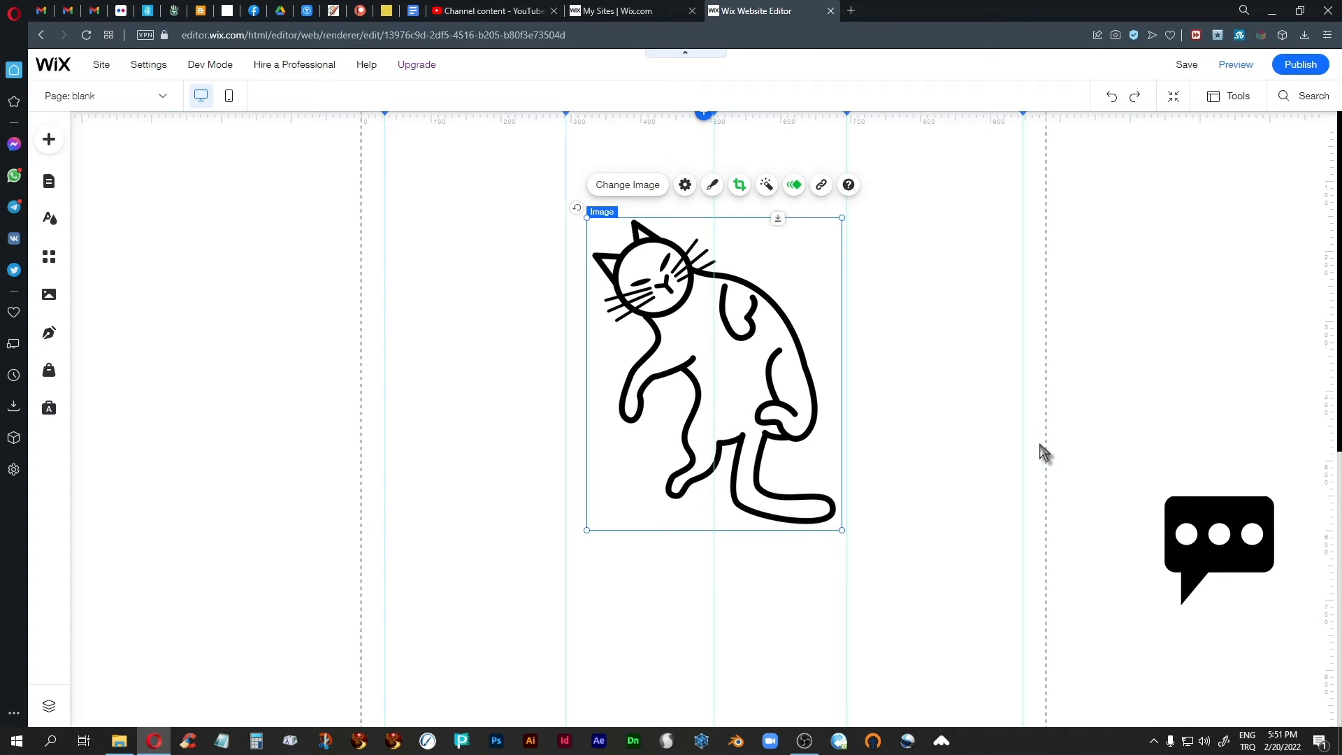
left_click(1151, 386)
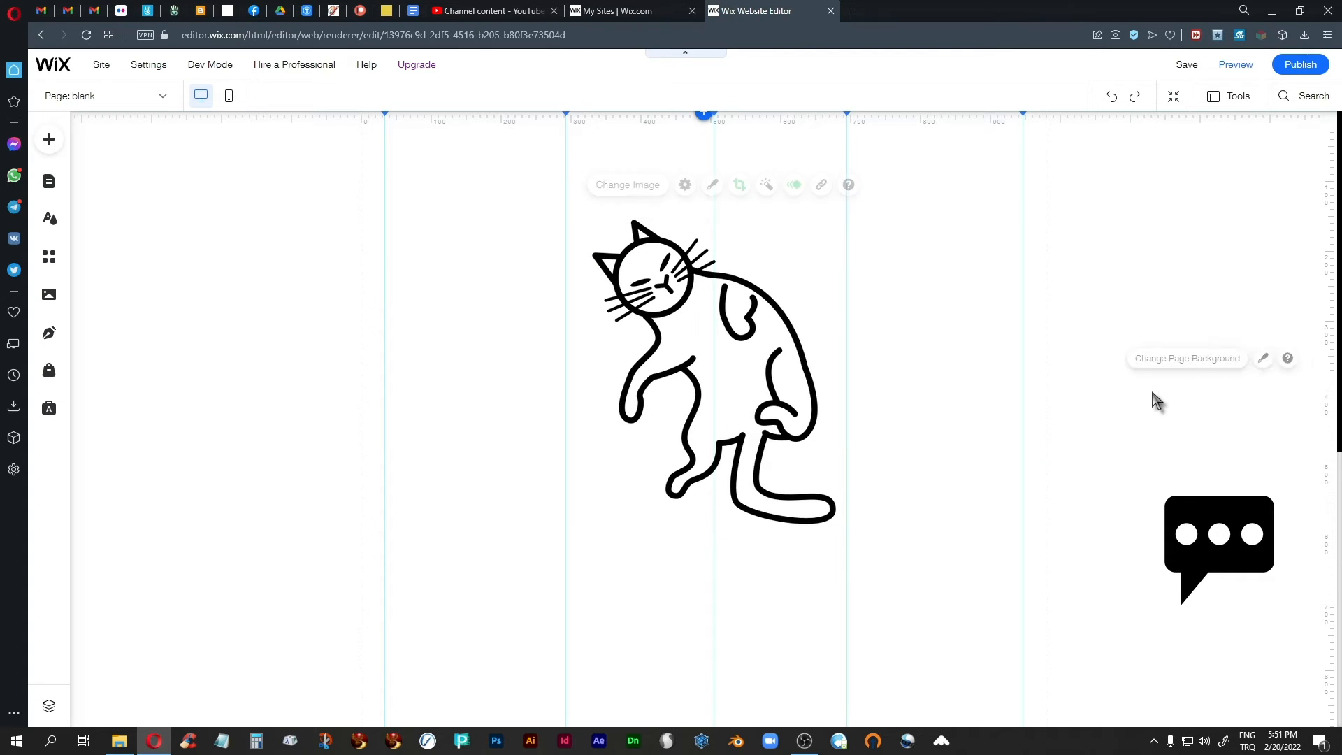
left_click(743, 354)
left_click(1220, 552)
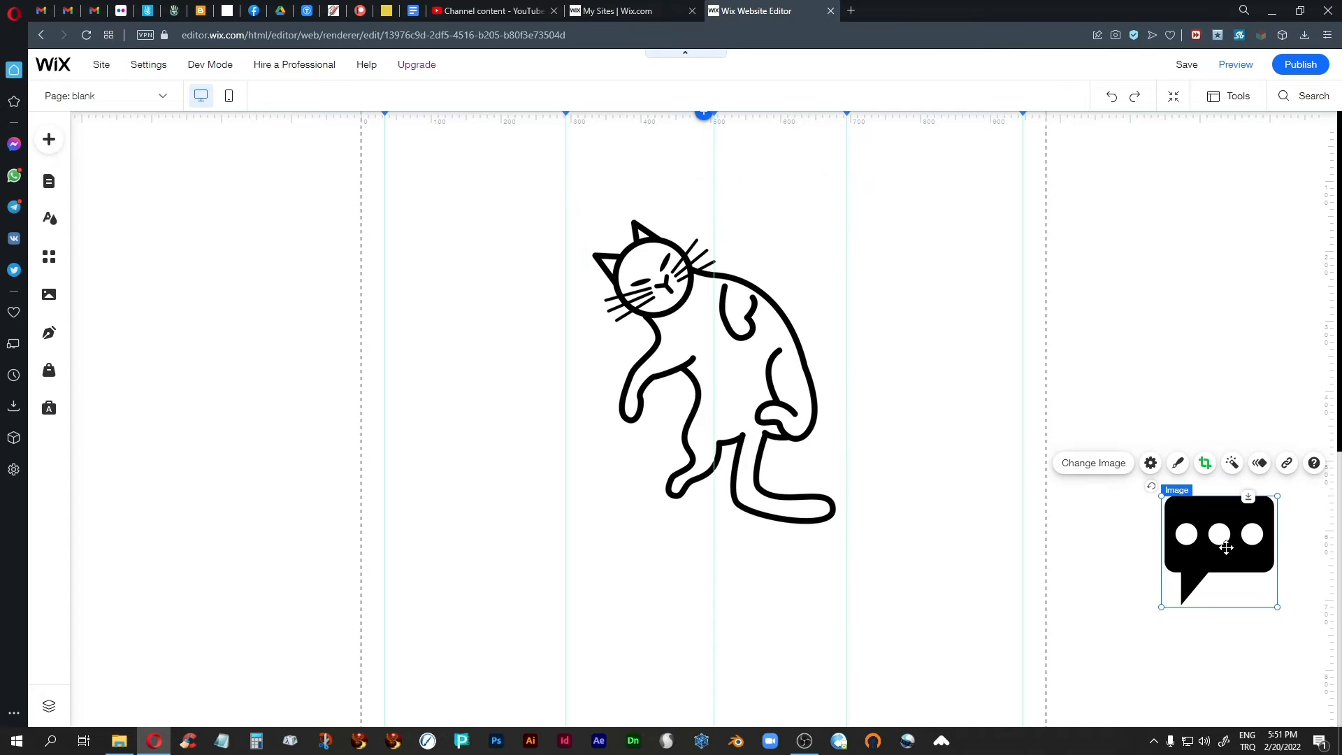
Set the duration of the cat's Bounce-In animation to 1.5 seconds.
left_click(829, 363)
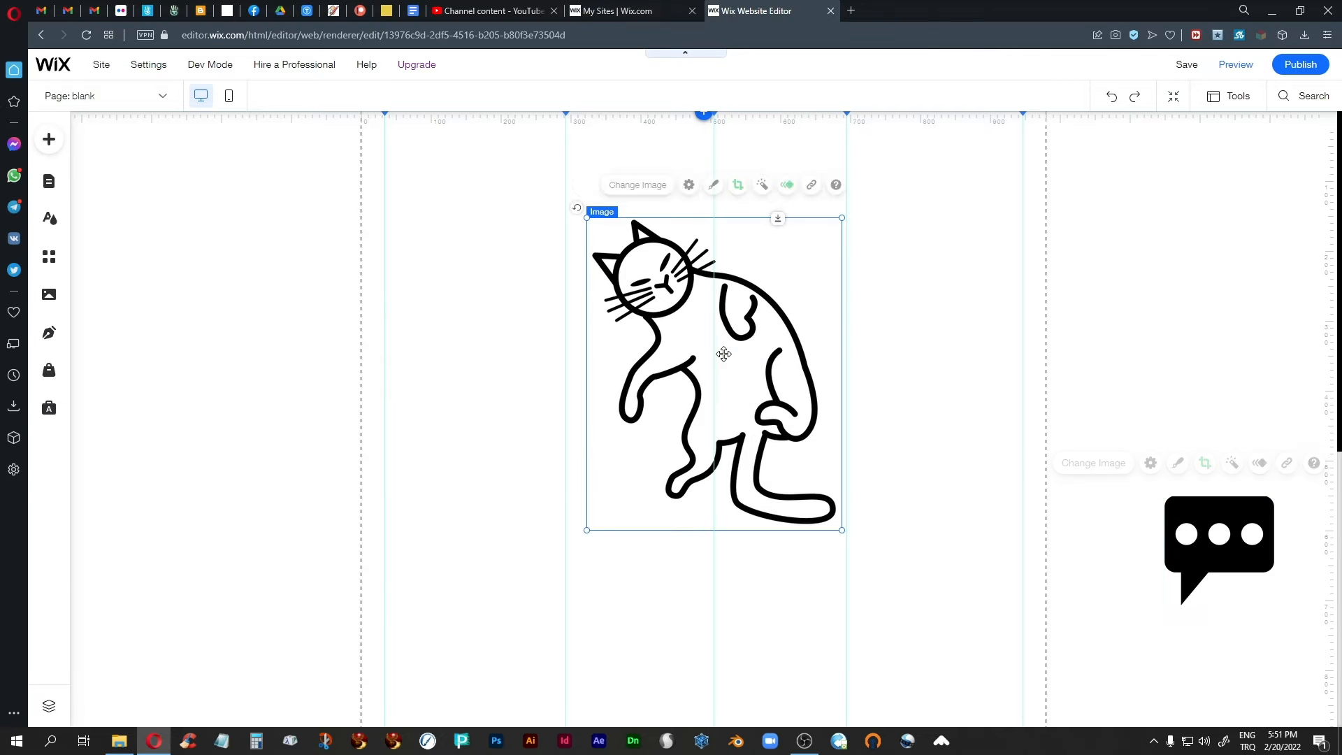
left_click(795, 184)
left_click(964, 611)
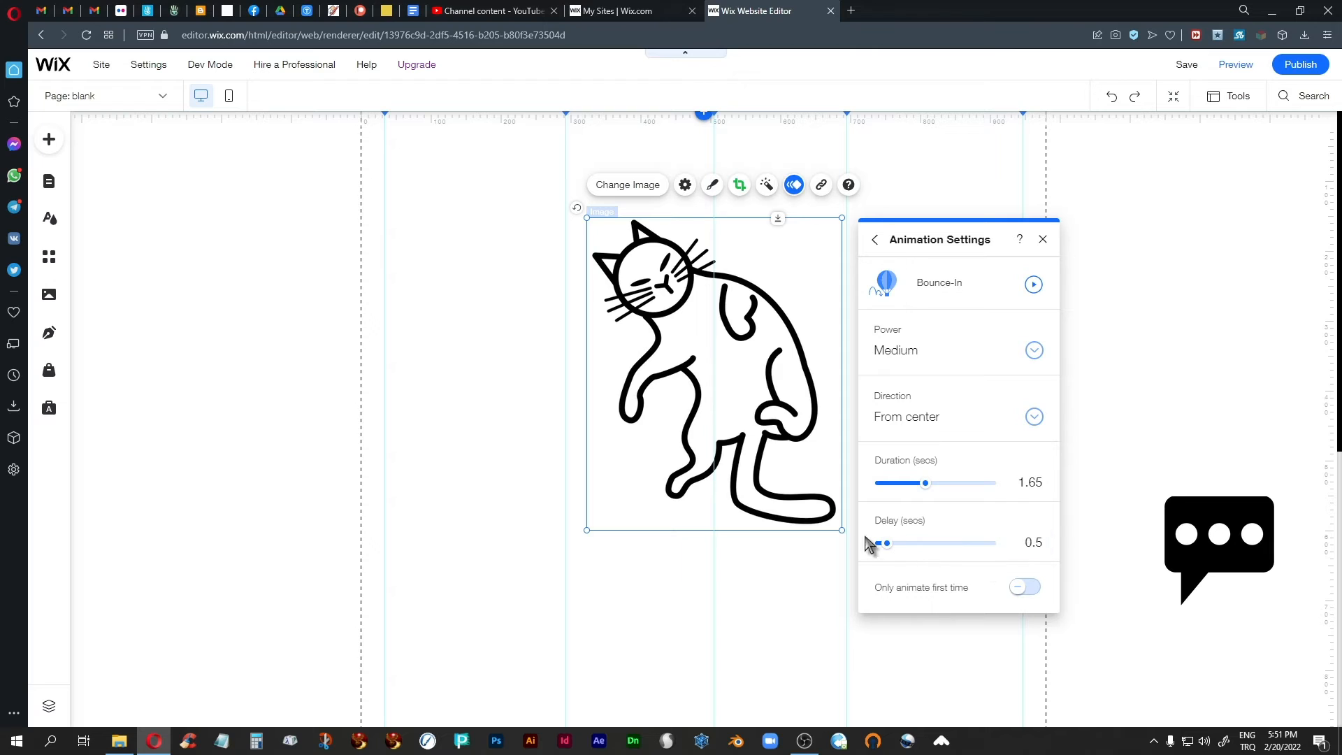
left_click(1041, 484)
left_click(1043, 239)
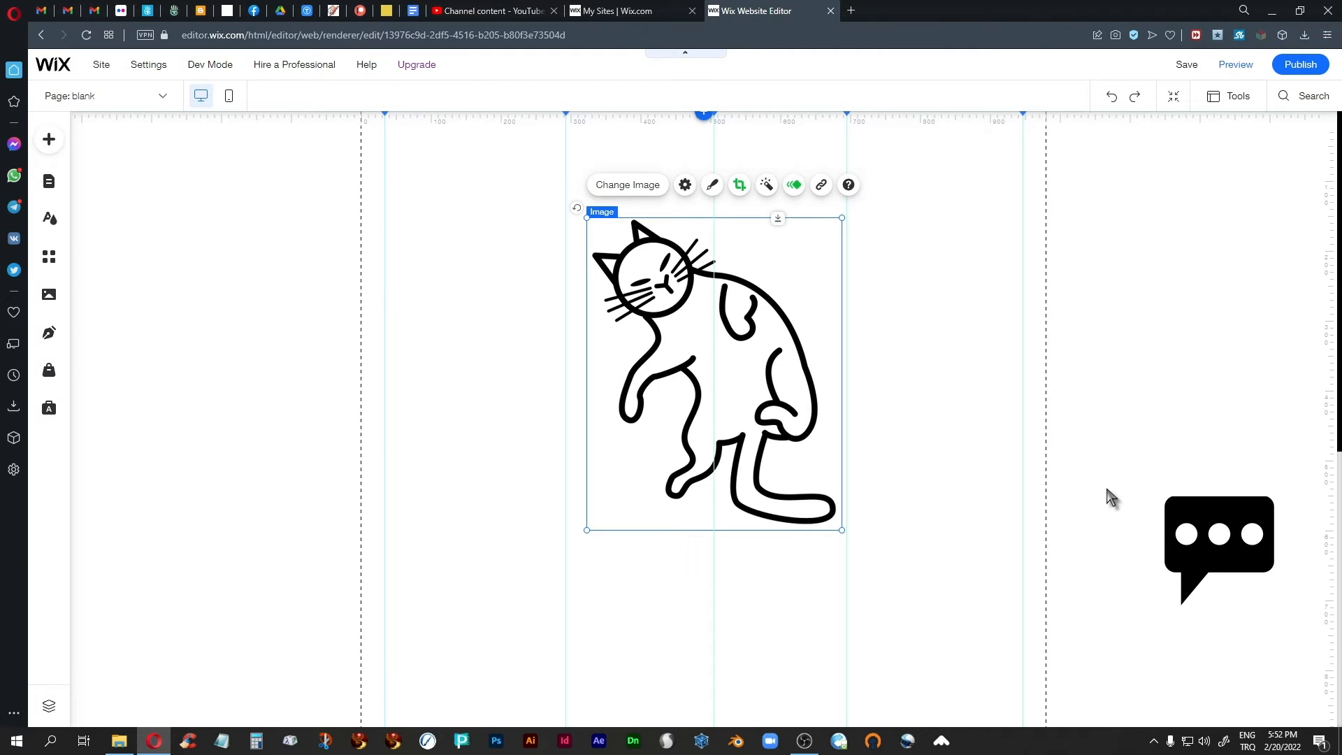
Move the speech bubble image up beside the cat's head, above its back.
left_click(1119, 533)
left_click(1230, 559)
left_click_drag(1202, 554, 785, 223)
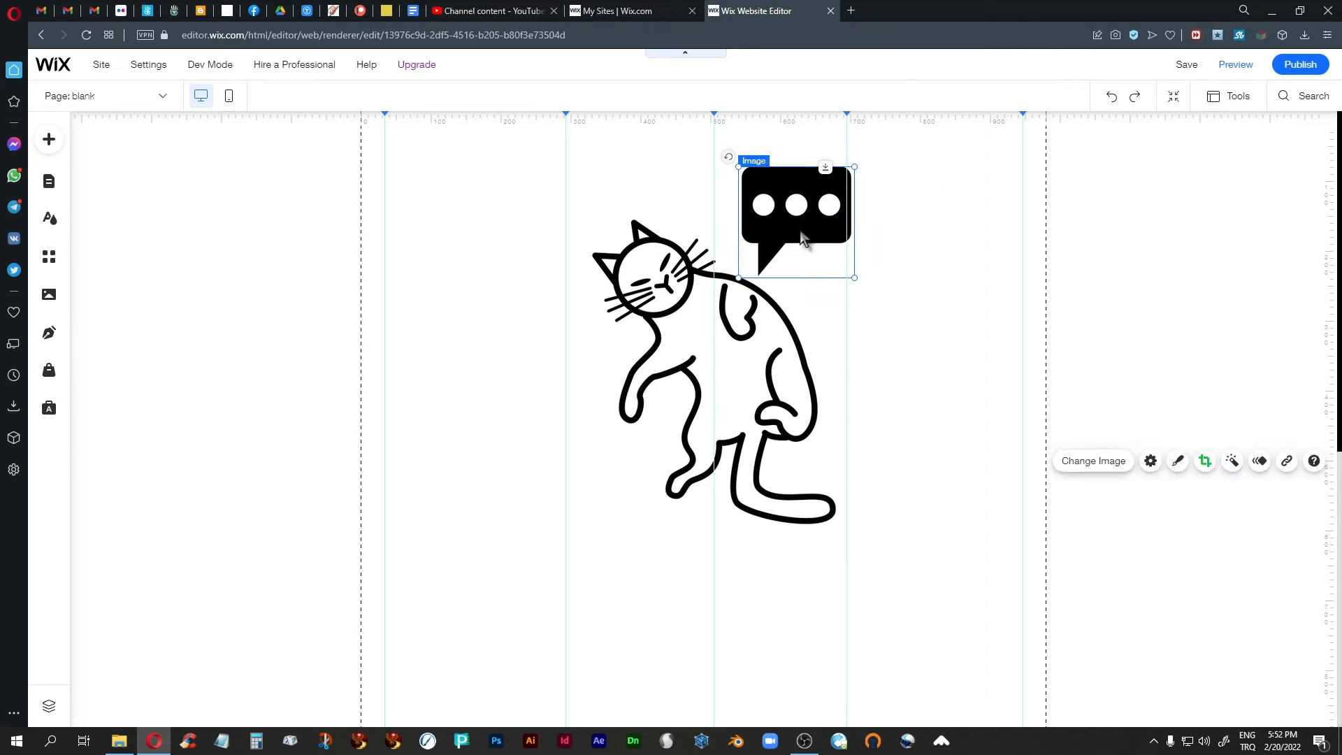
Apply a Float-In animation with a 2-second delay to the speech bubble and check it in the page preview.
left_click(945, 133)
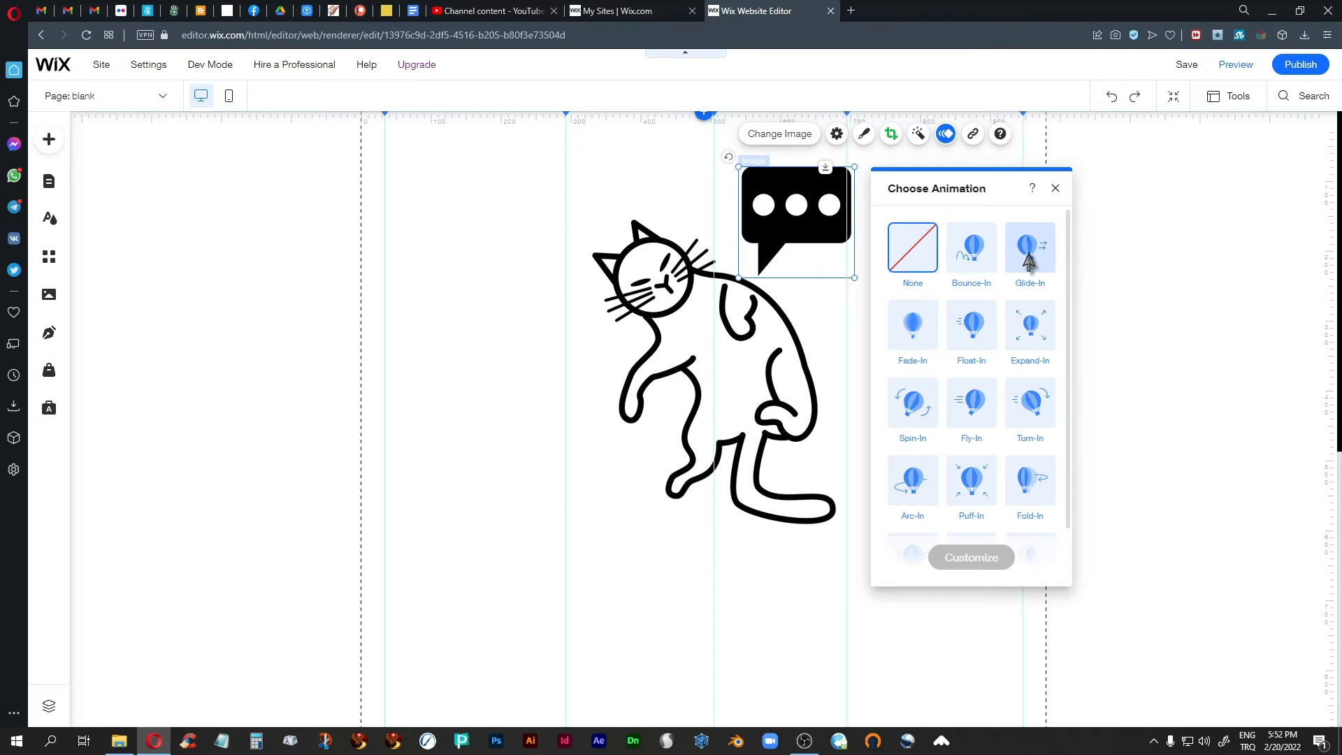
left_click(973, 338)
left_click(971, 559)
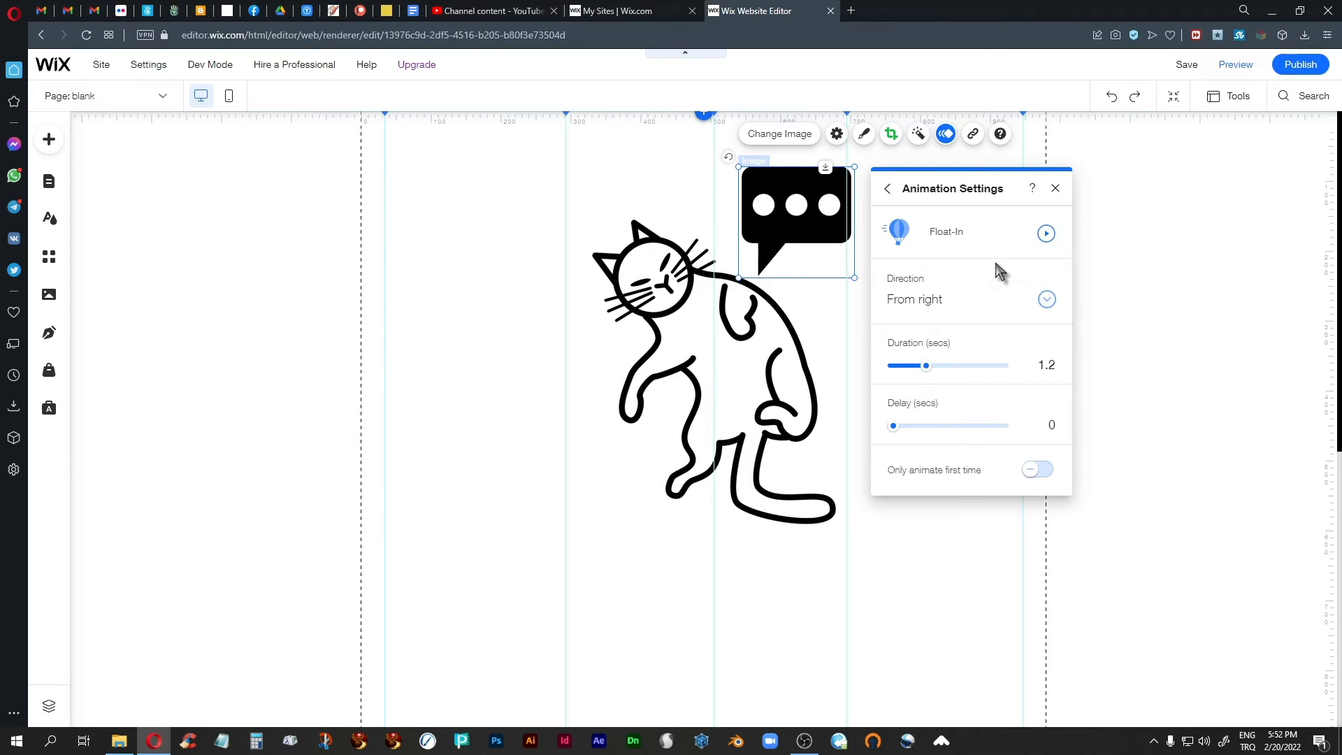
left_click(1052, 428)
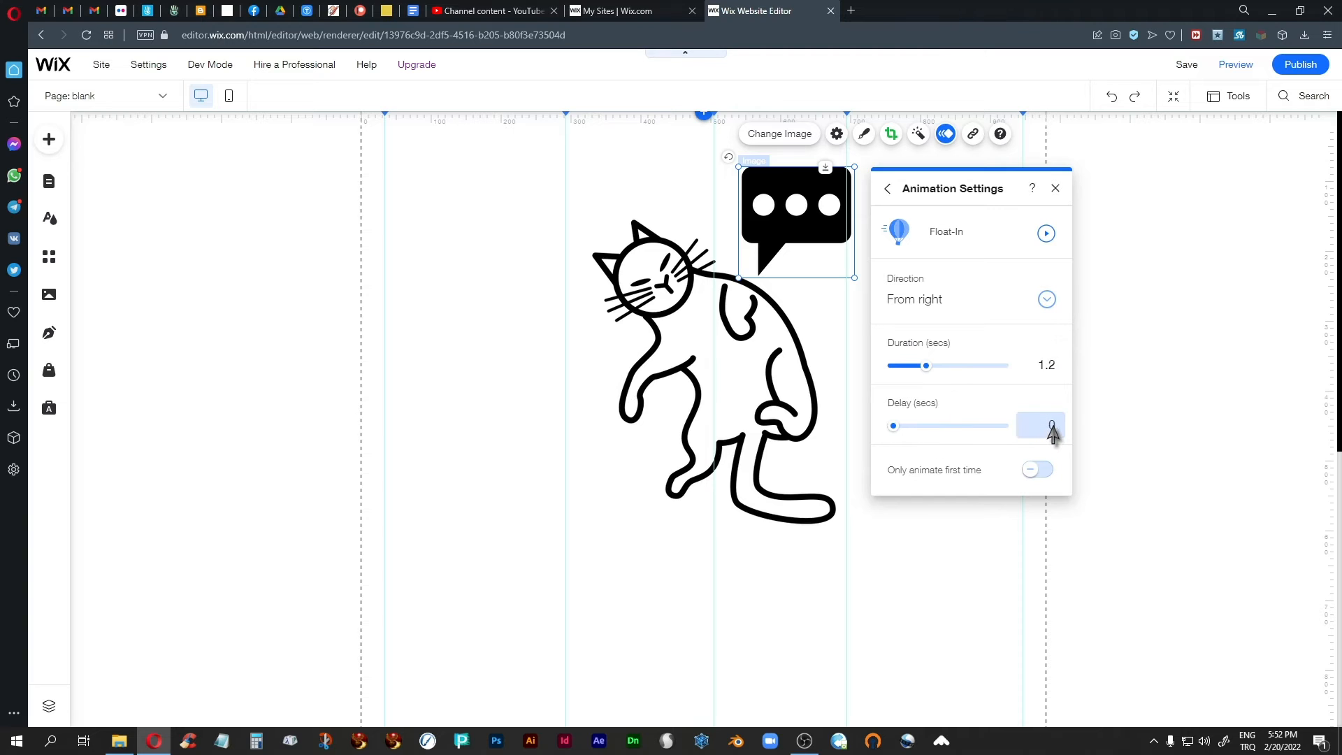
left_click(1051, 429)
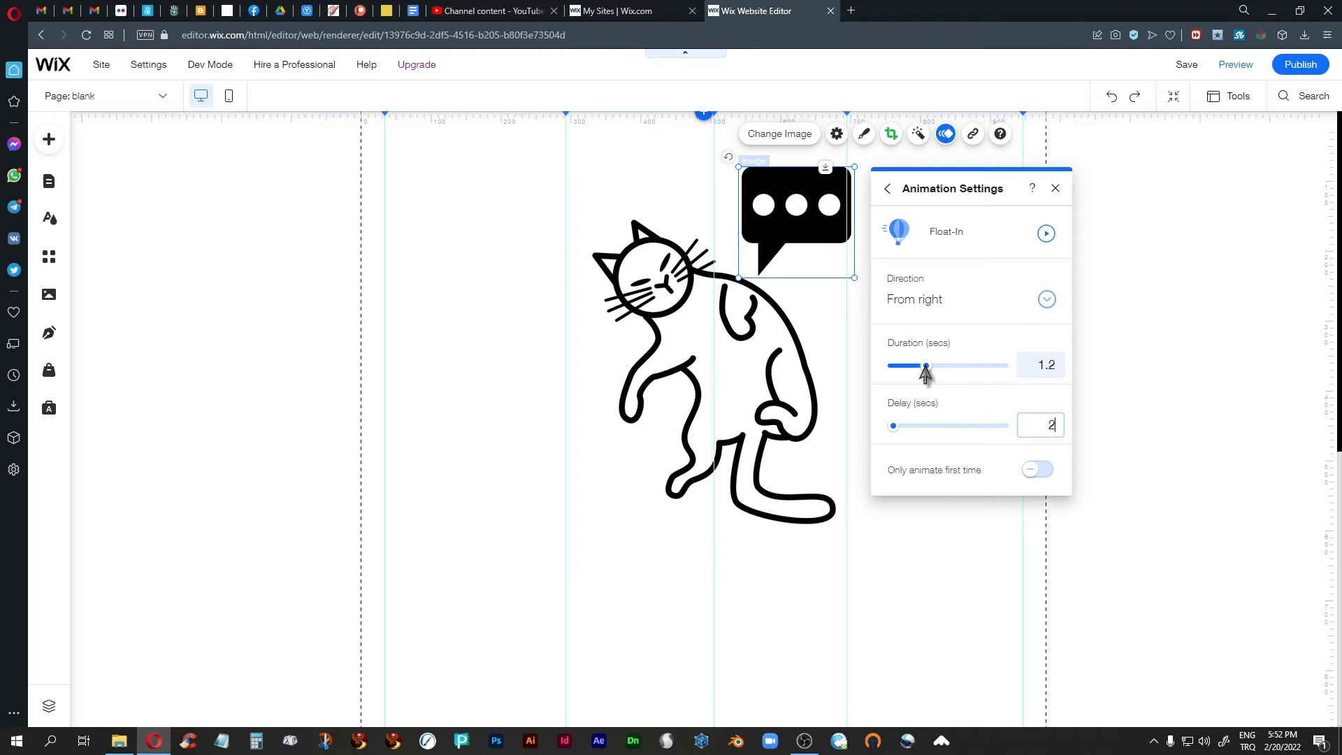
left_click(1056, 189)
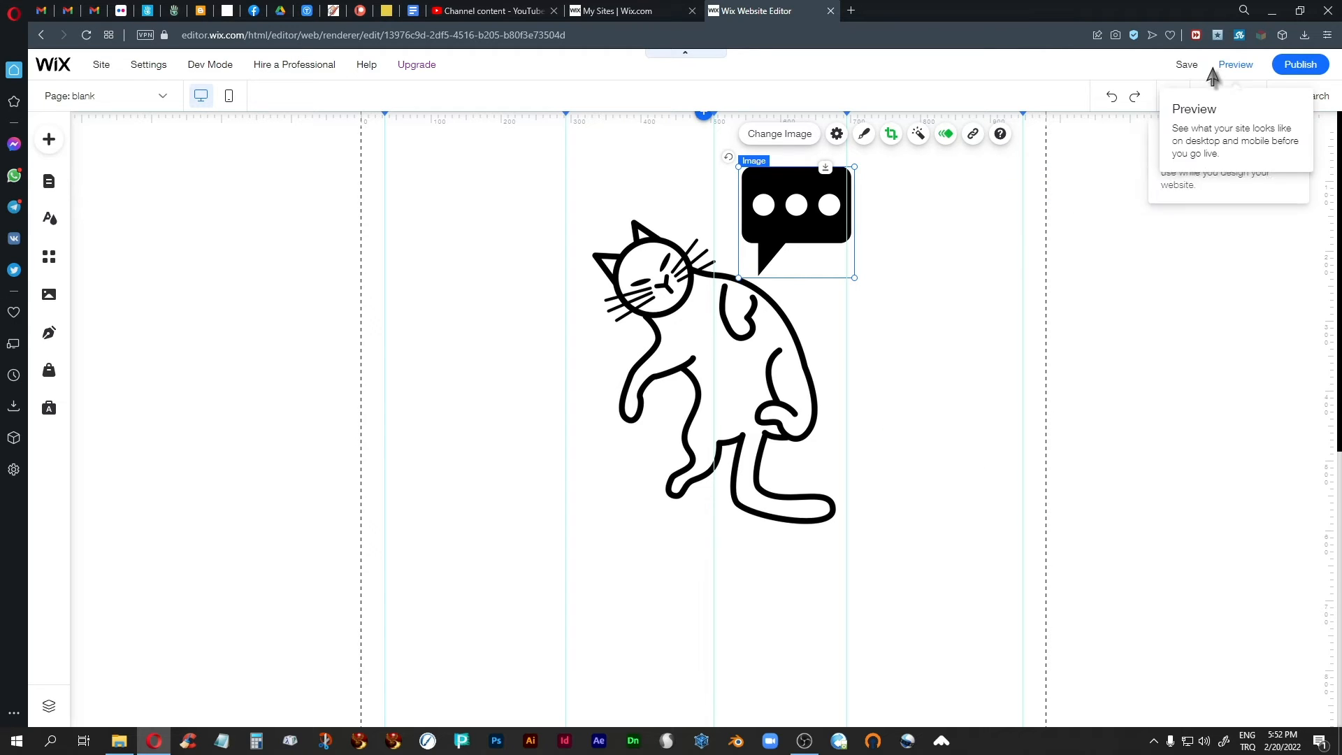
left_click(1234, 65)
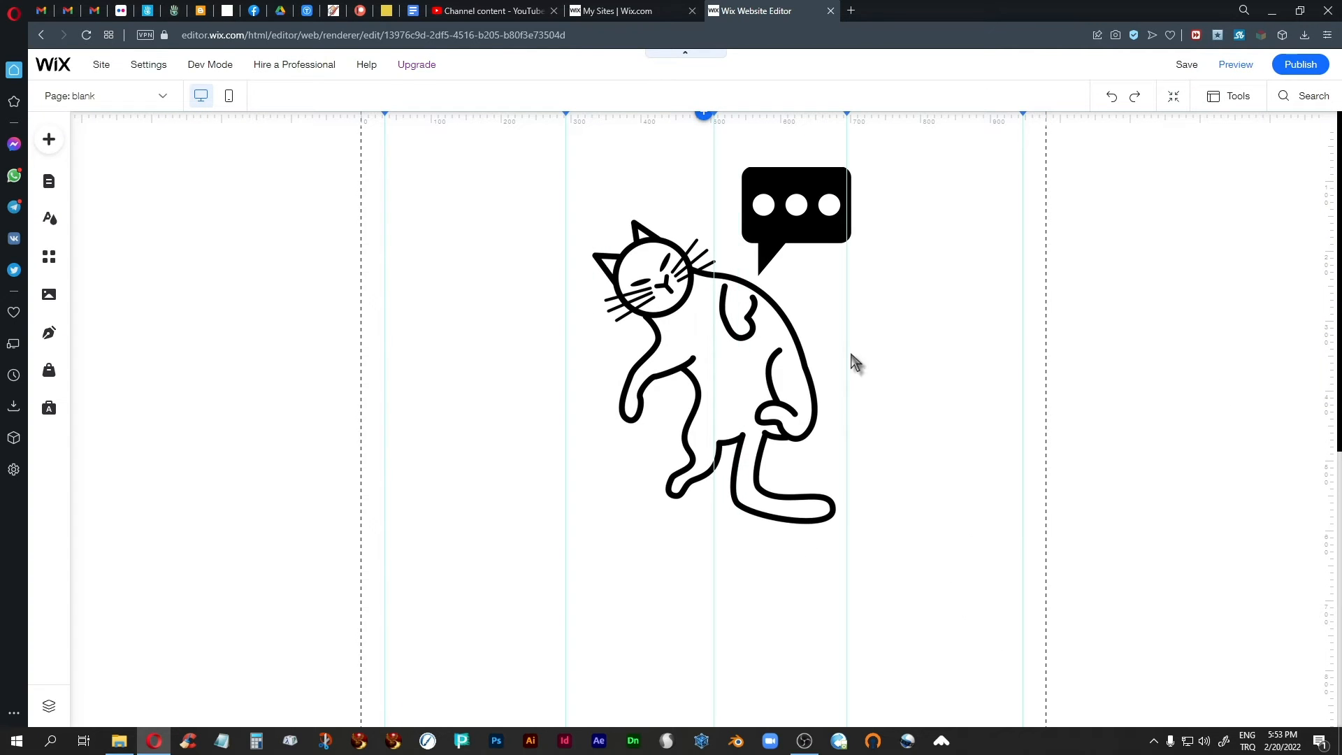
Change the speech bubble's animation to Fly-In from the right and check it in the page preview.
left_click(825, 223)
left_click(946, 133)
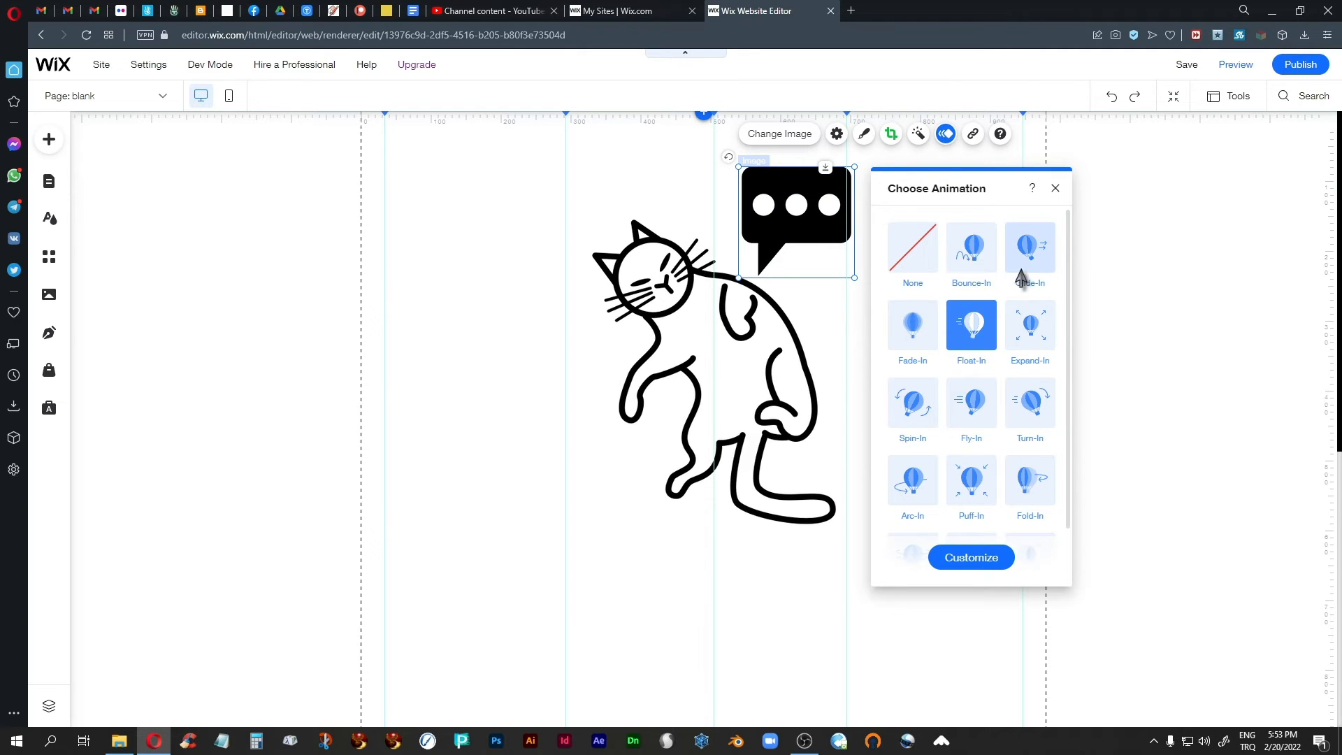
left_click(976, 406)
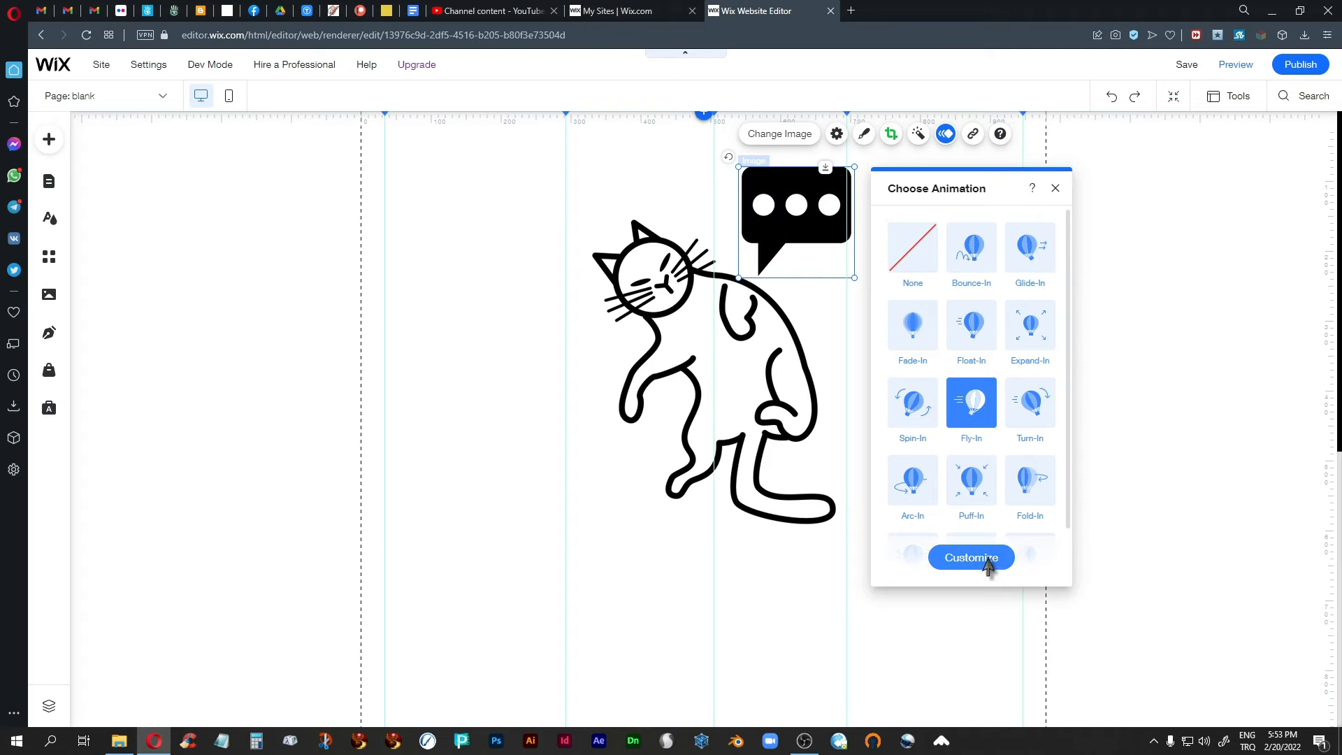
left_click(971, 558)
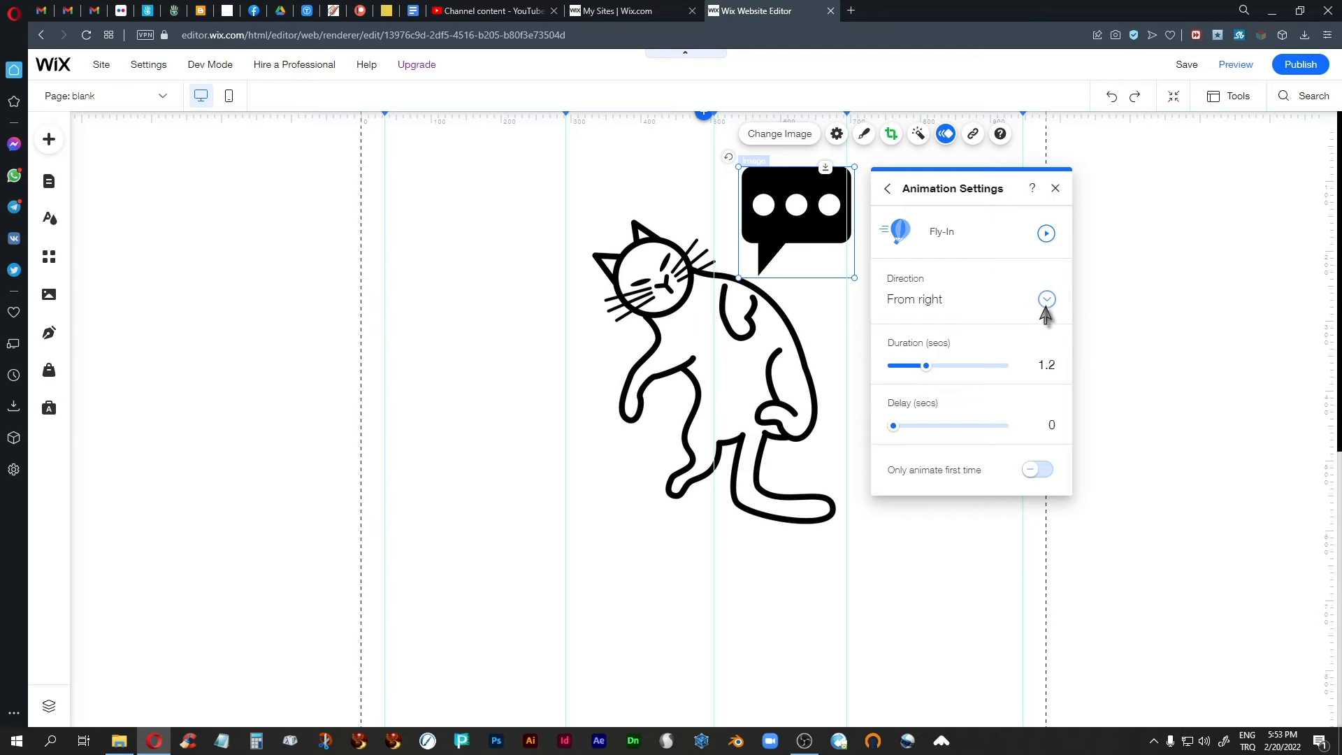
left_click(1055, 190)
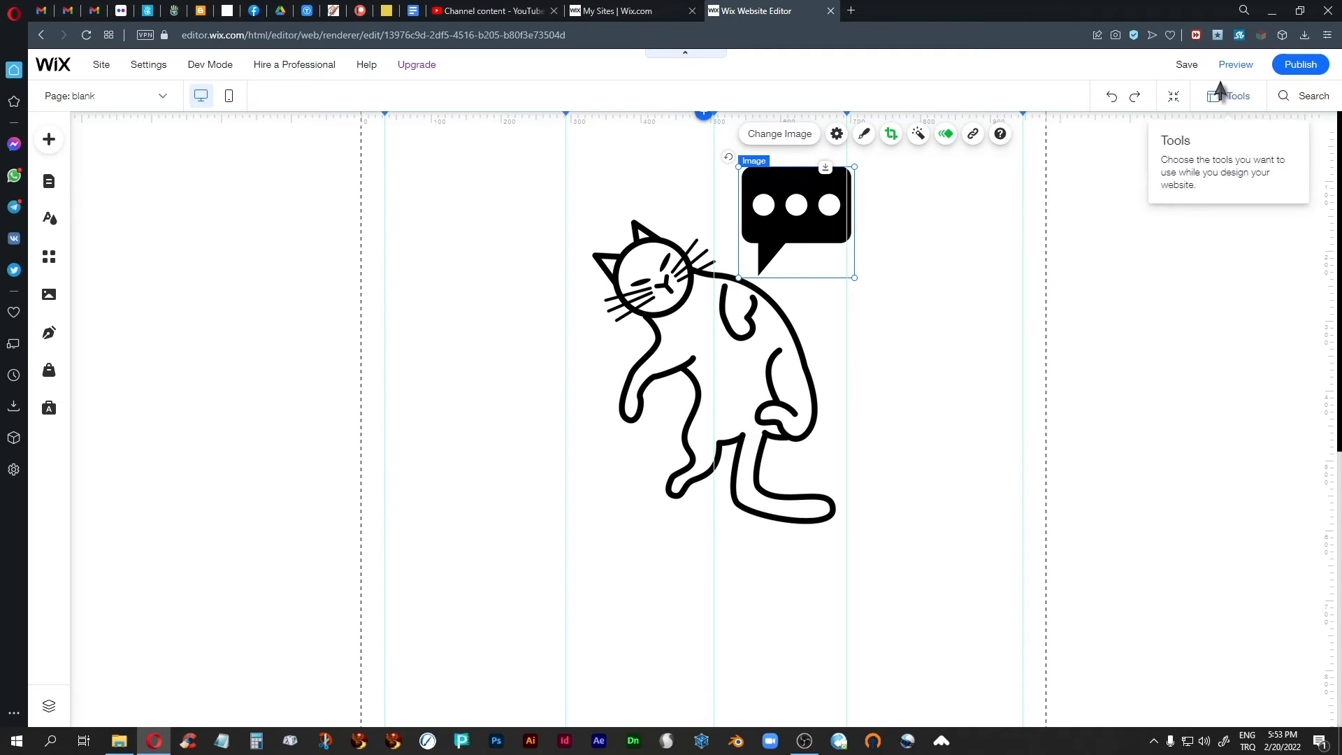
left_click(1234, 65)
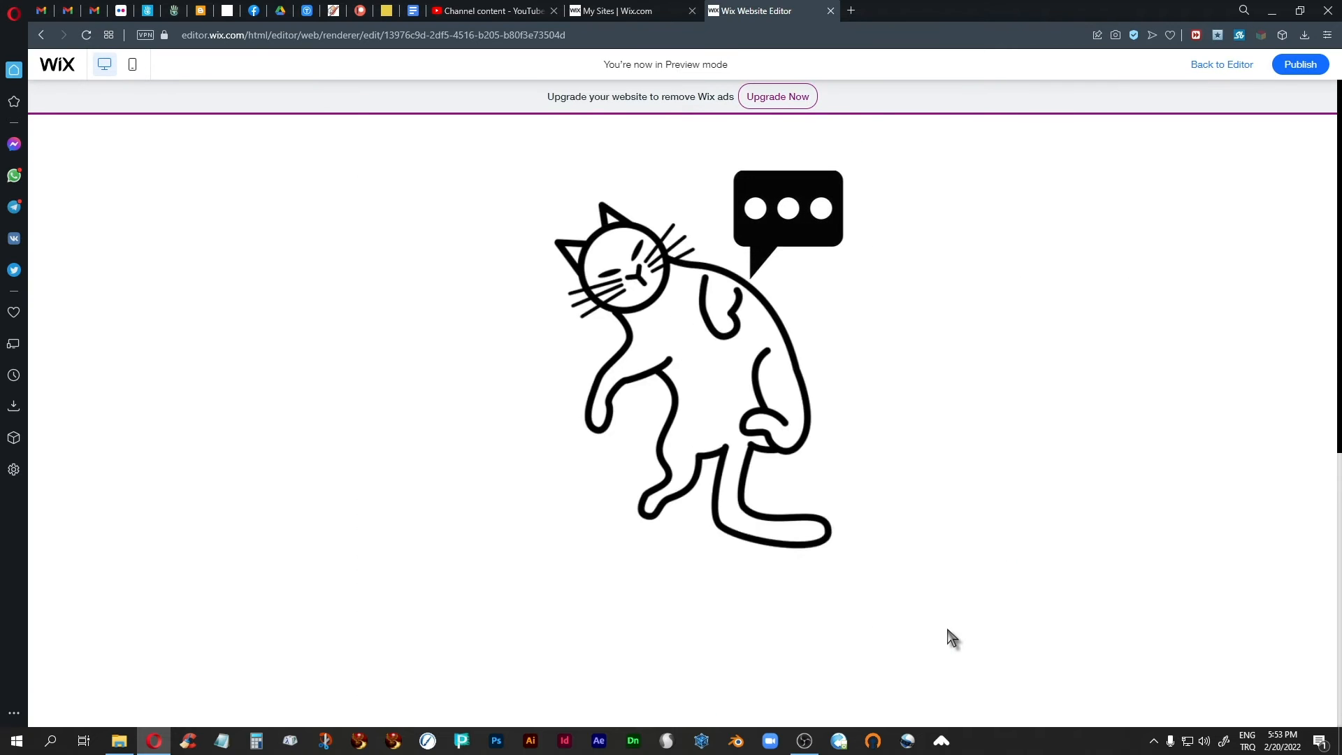
left_click(1222, 65)
Set the speech bubble's Fly-In delay to 2 seconds and check the timing in the page preview.
left_click(804, 181)
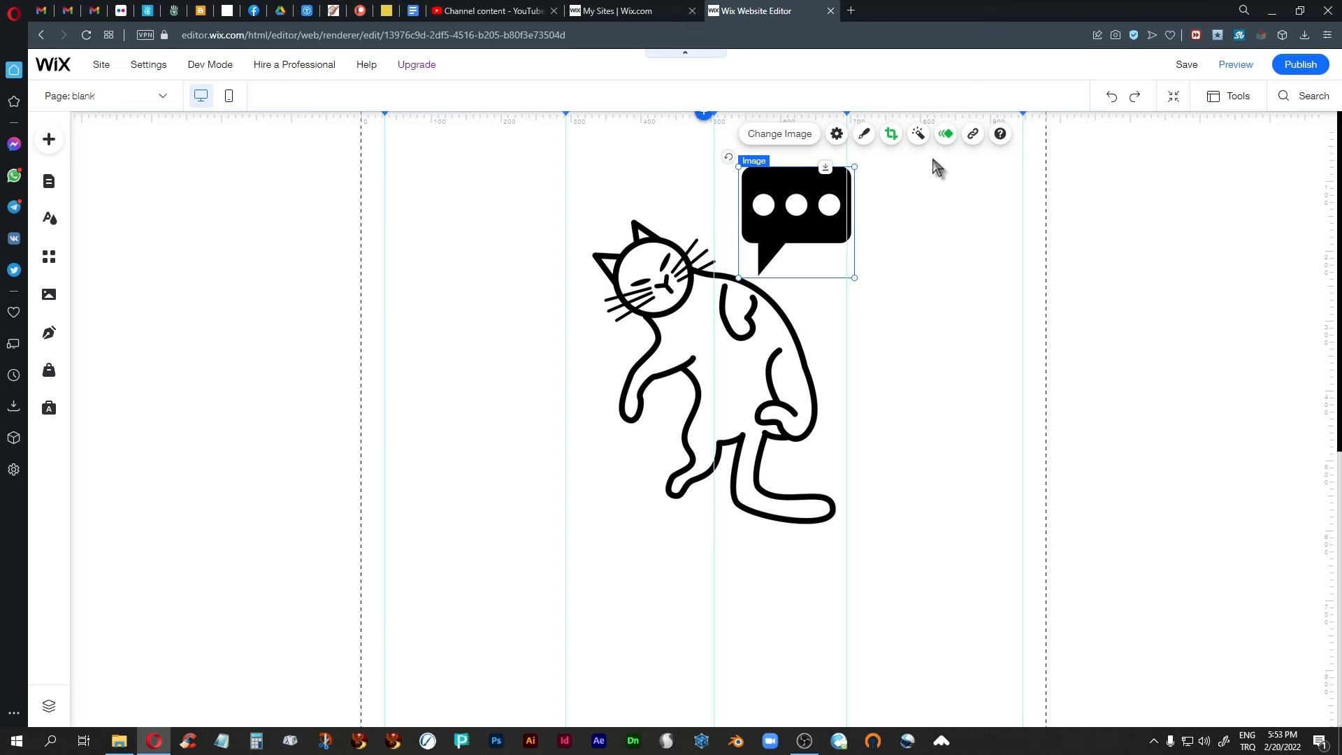
left_click(946, 134)
left_click(975, 559)
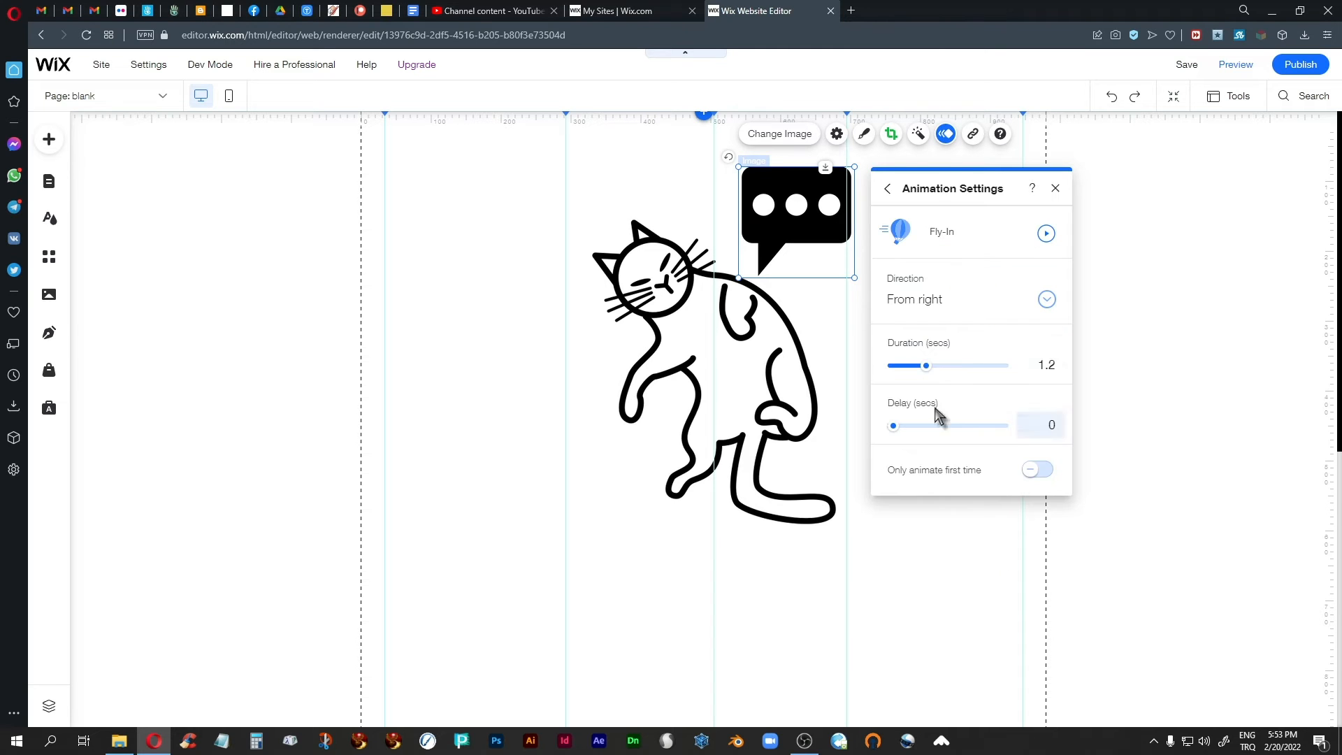
left_click(1053, 426)
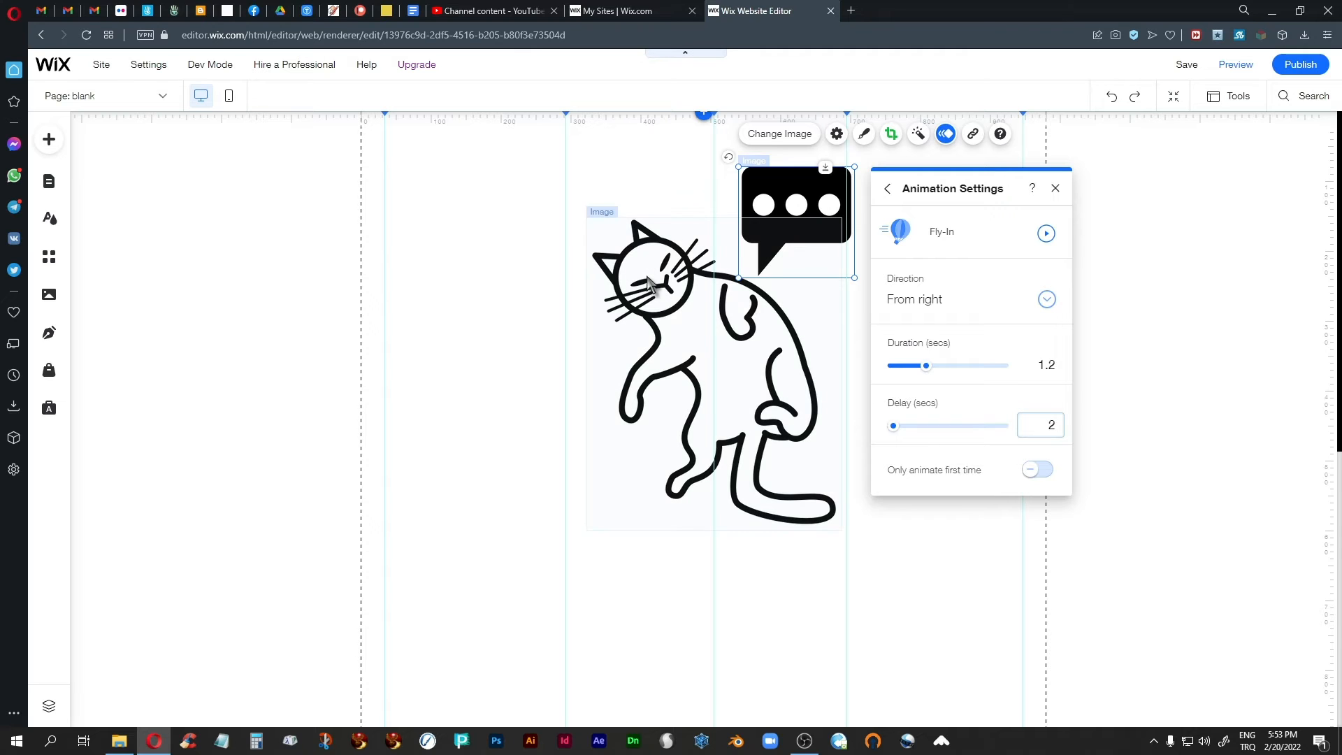
left_click(1056, 189)
left_click(1235, 64)
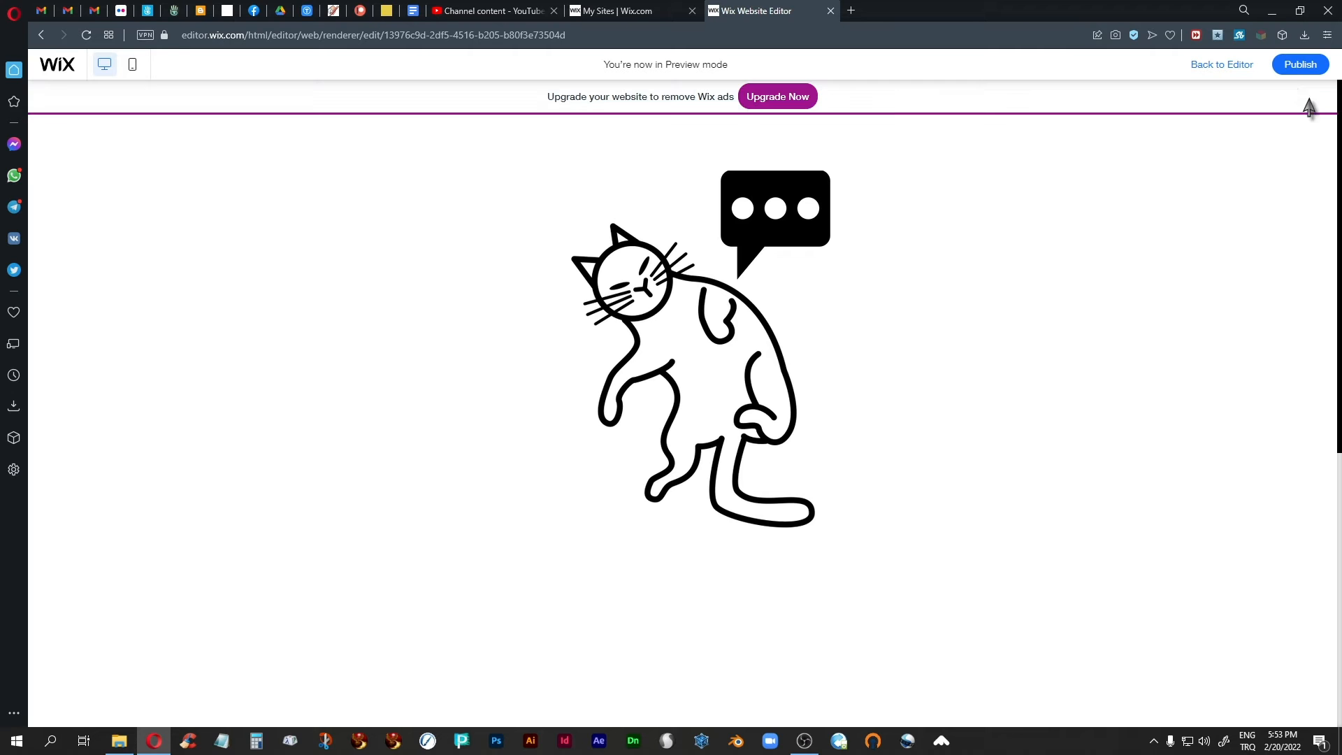
left_click(1227, 65)
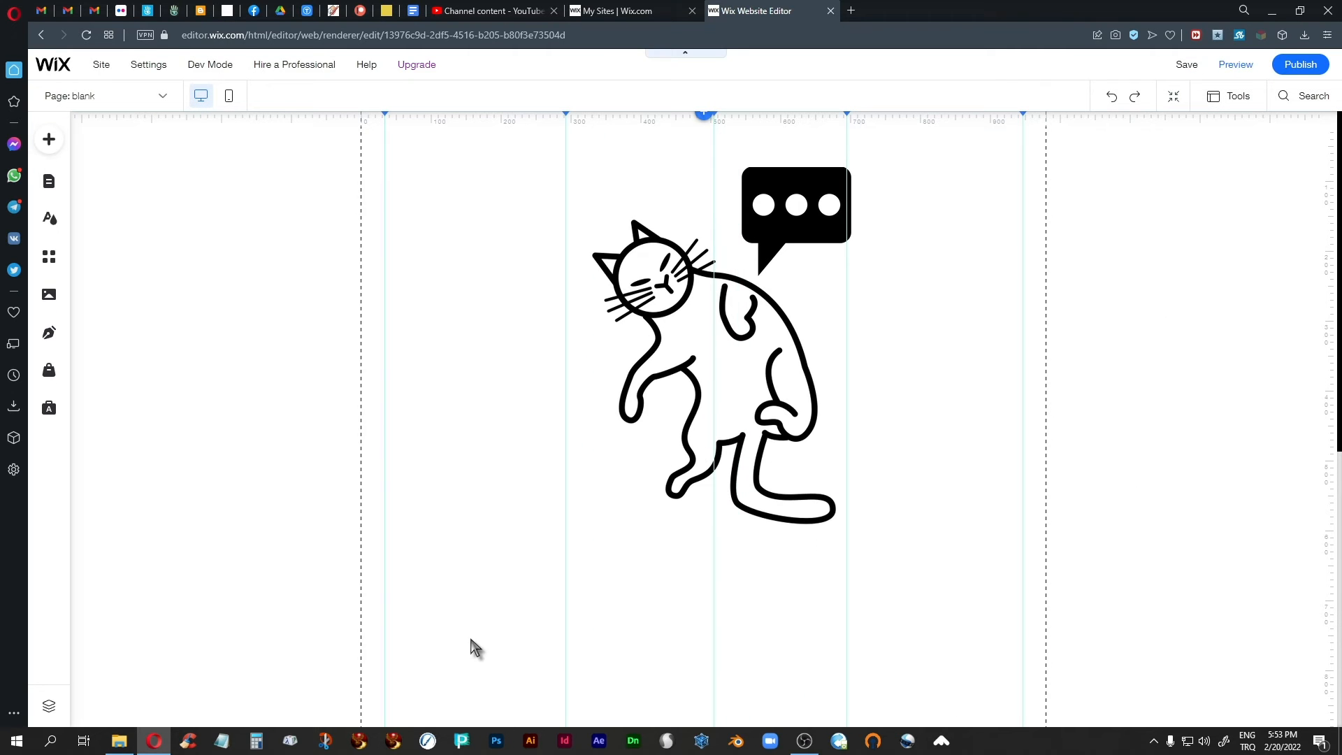
Turn on Only animate first time for the cat's Bounce-In animation and deselect the cat.
left_click(672, 357)
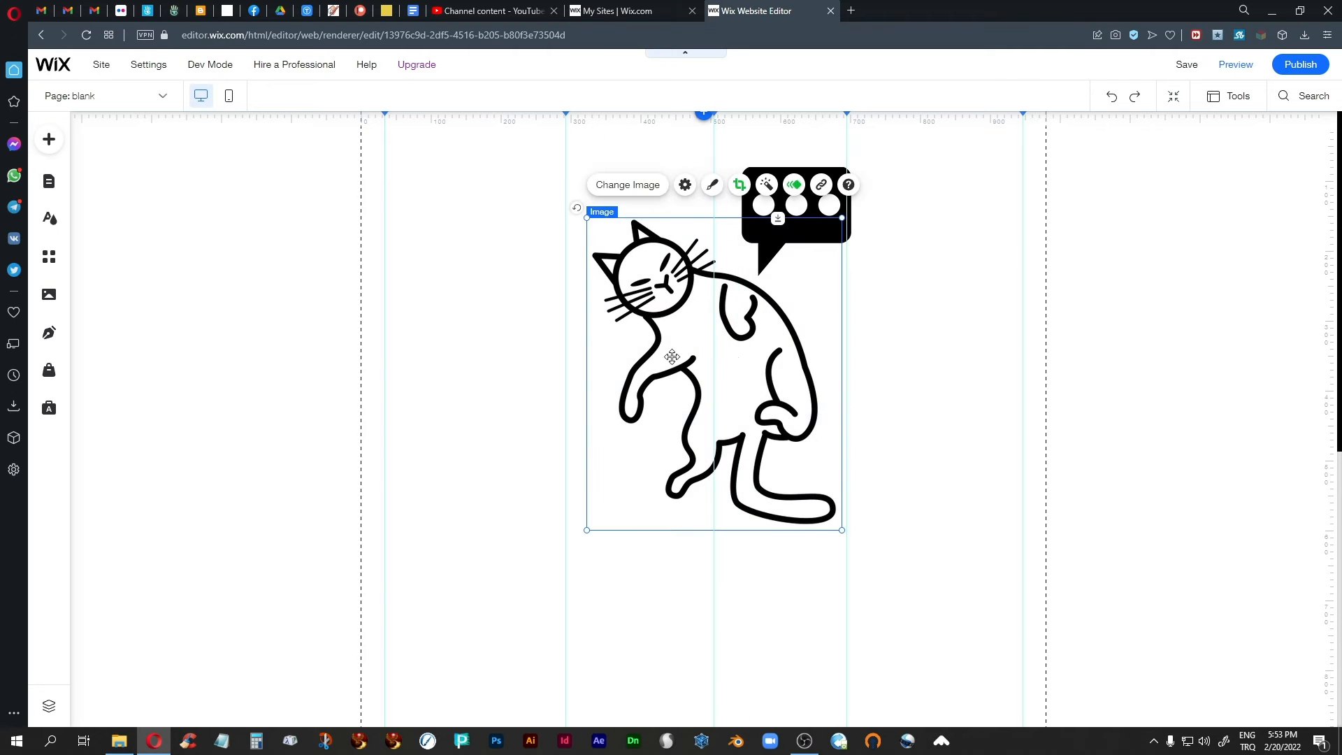
left_click(794, 185)
left_click(955, 613)
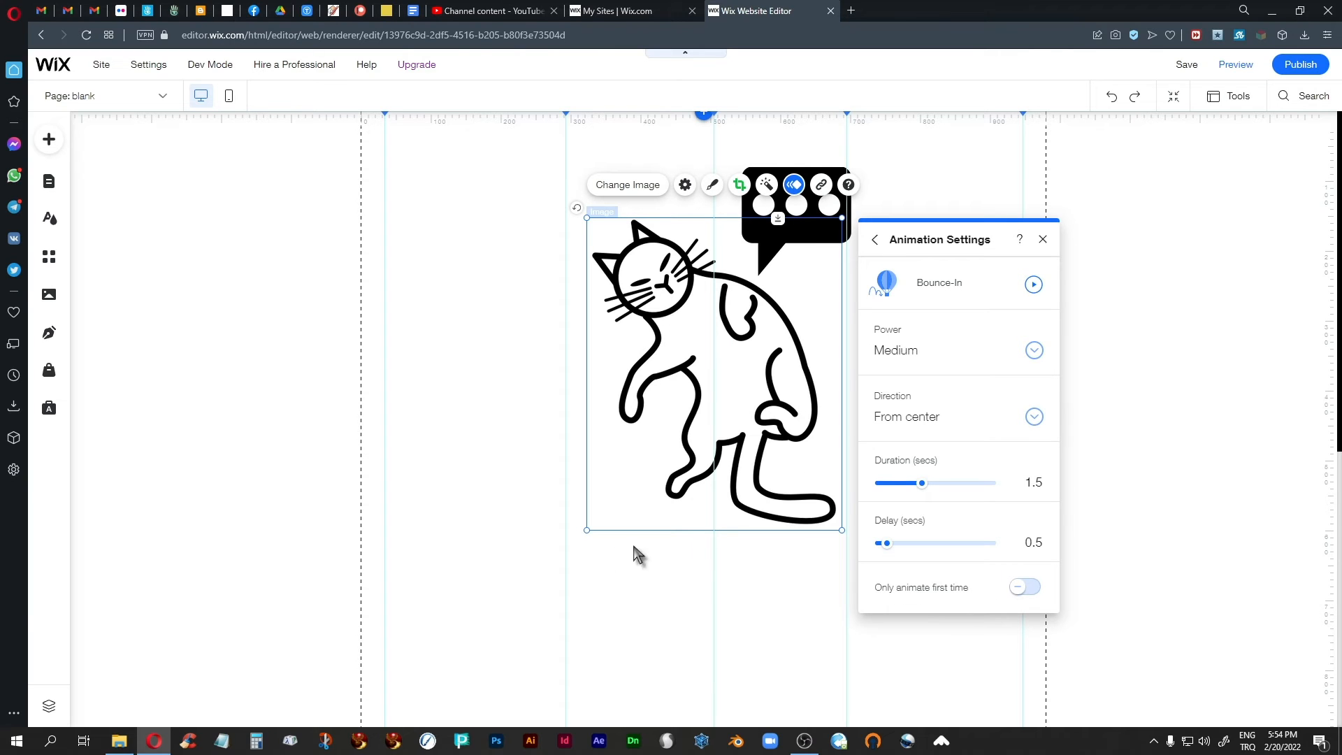
left_click(1021, 588)
left_click(1042, 239)
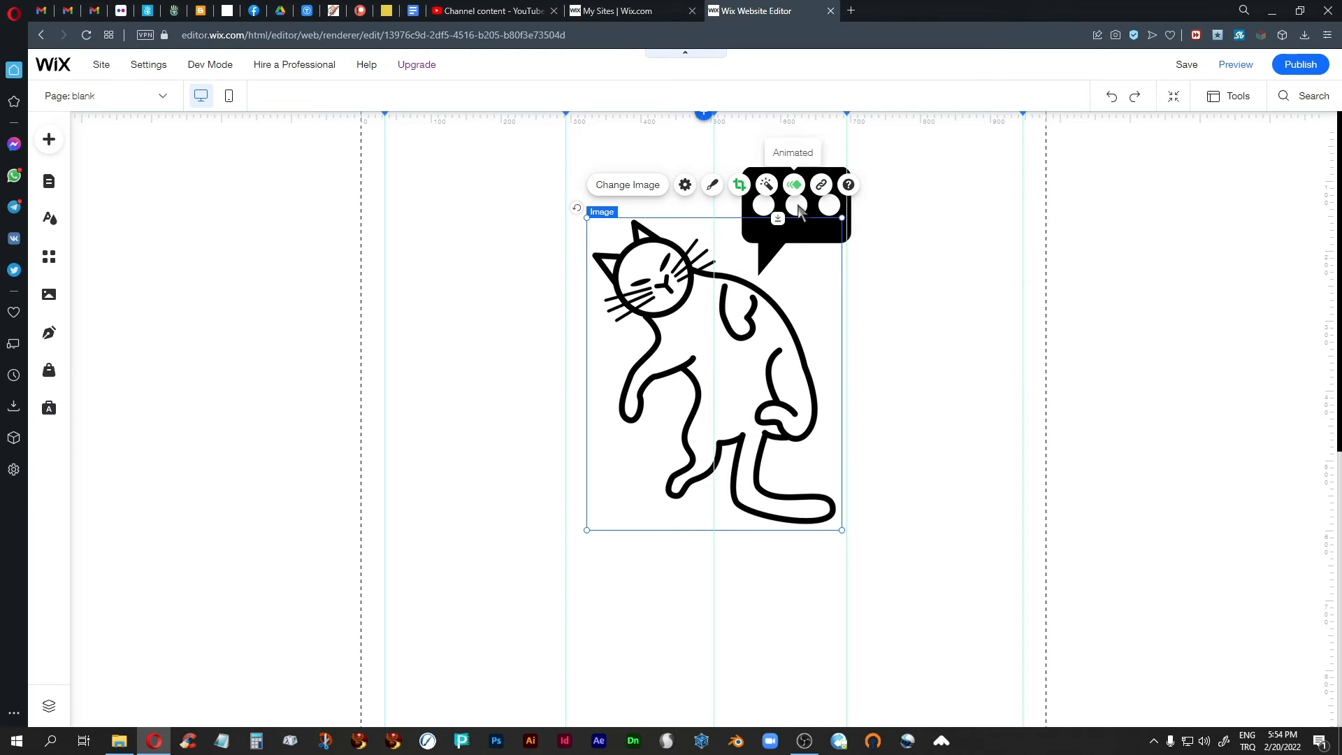
left_click(963, 204)
Turn on Only animate first time for the speech bubble's Fly-In animation.
left_click(808, 176)
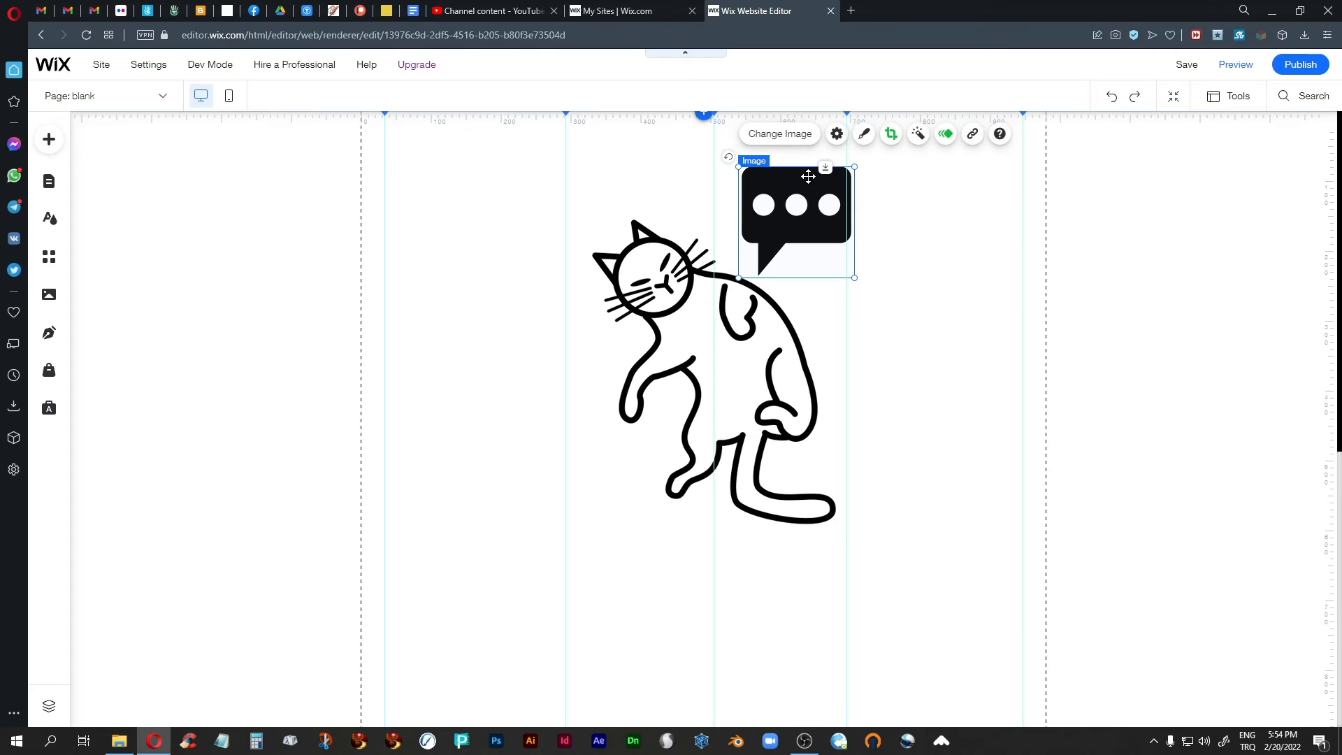
left_click(946, 133)
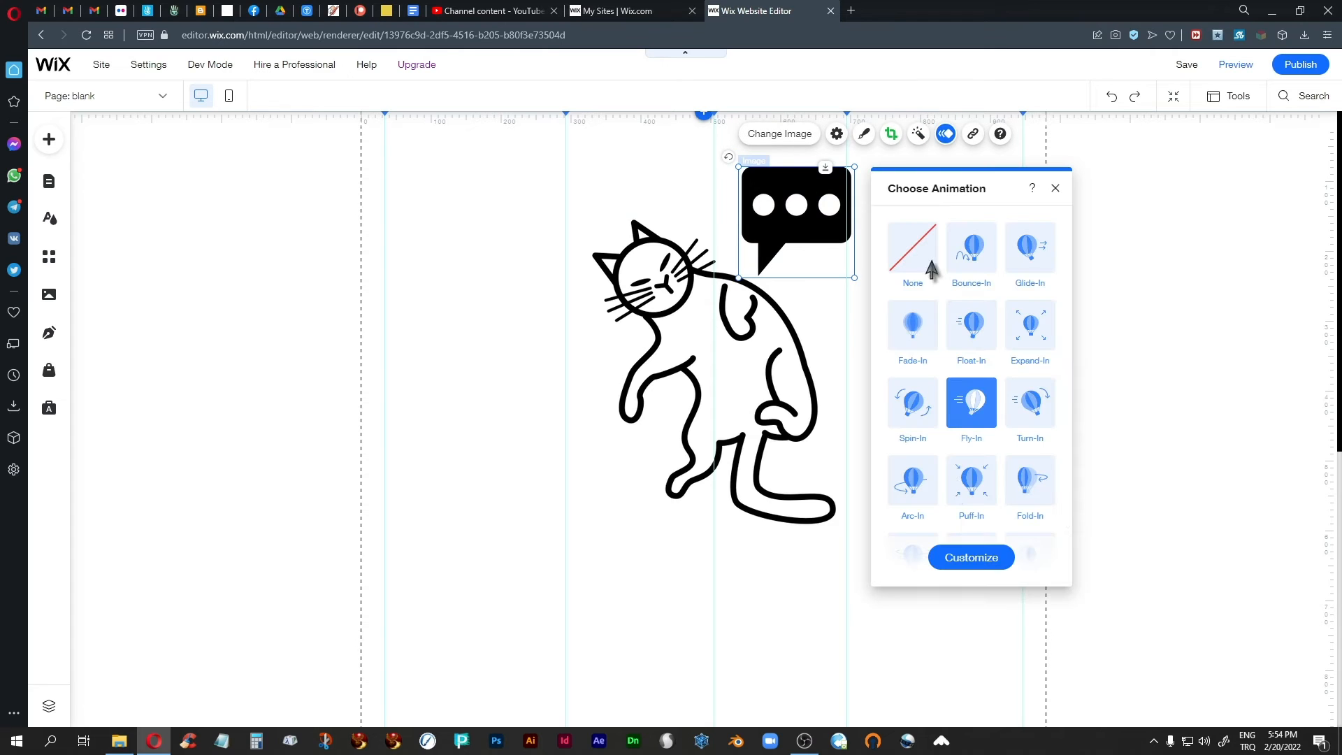
left_click(973, 559)
left_click(1028, 469)
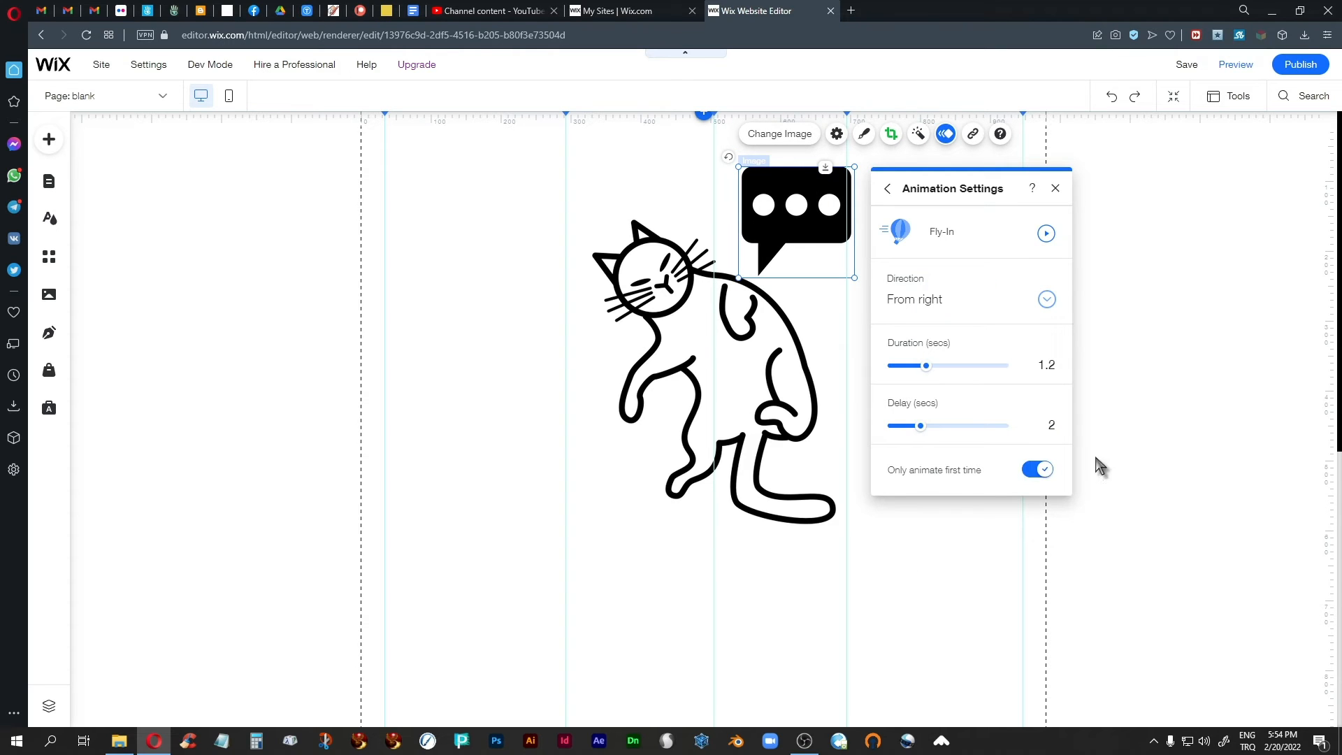
left_click(1055, 189)
Select the cat and speech bubble images together and delete them from the page.
left_click(951, 590)
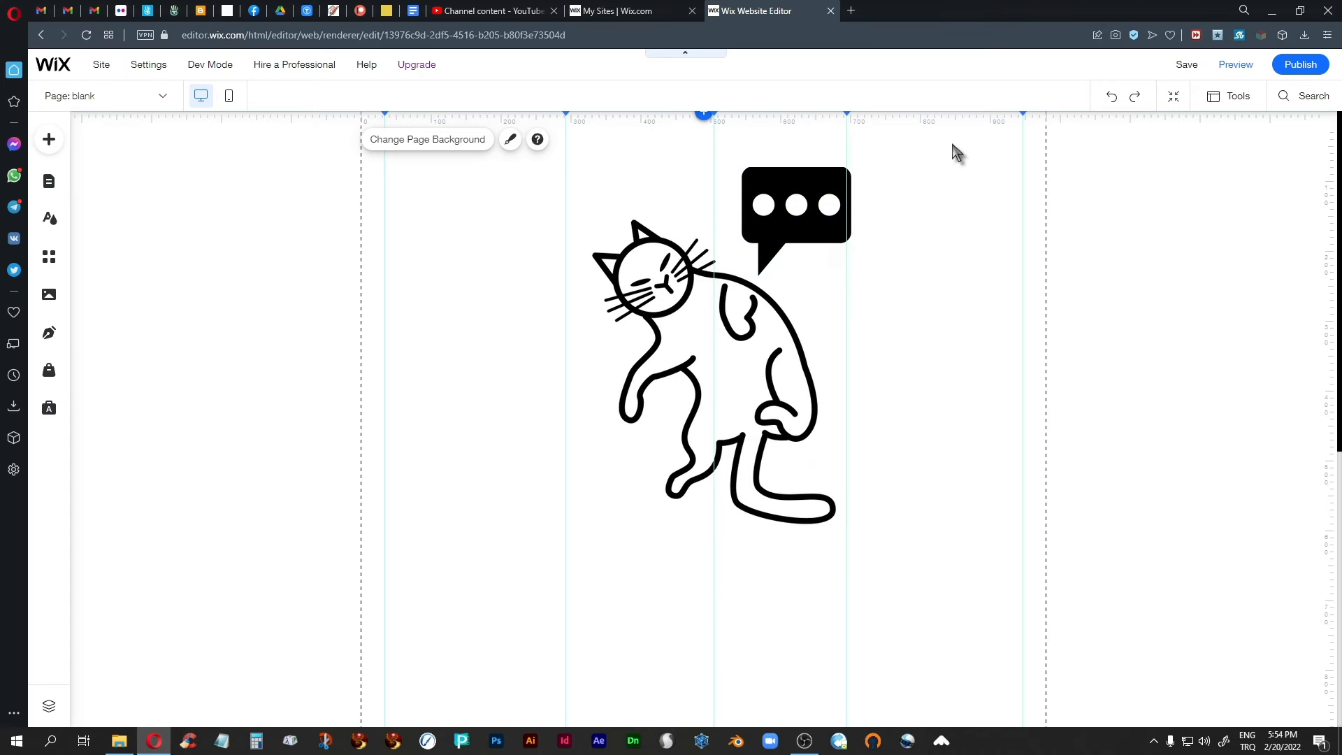
left_click_drag(946, 145, 523, 629)
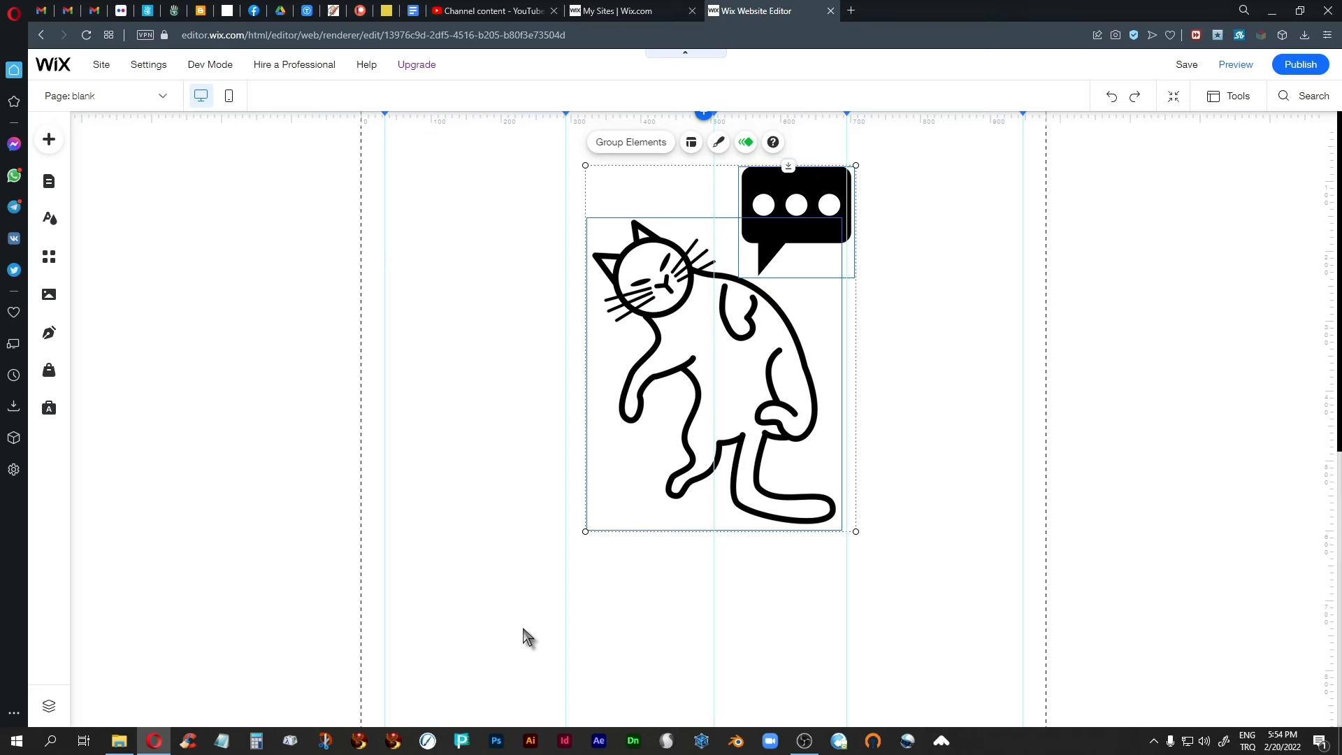
key("Delete")
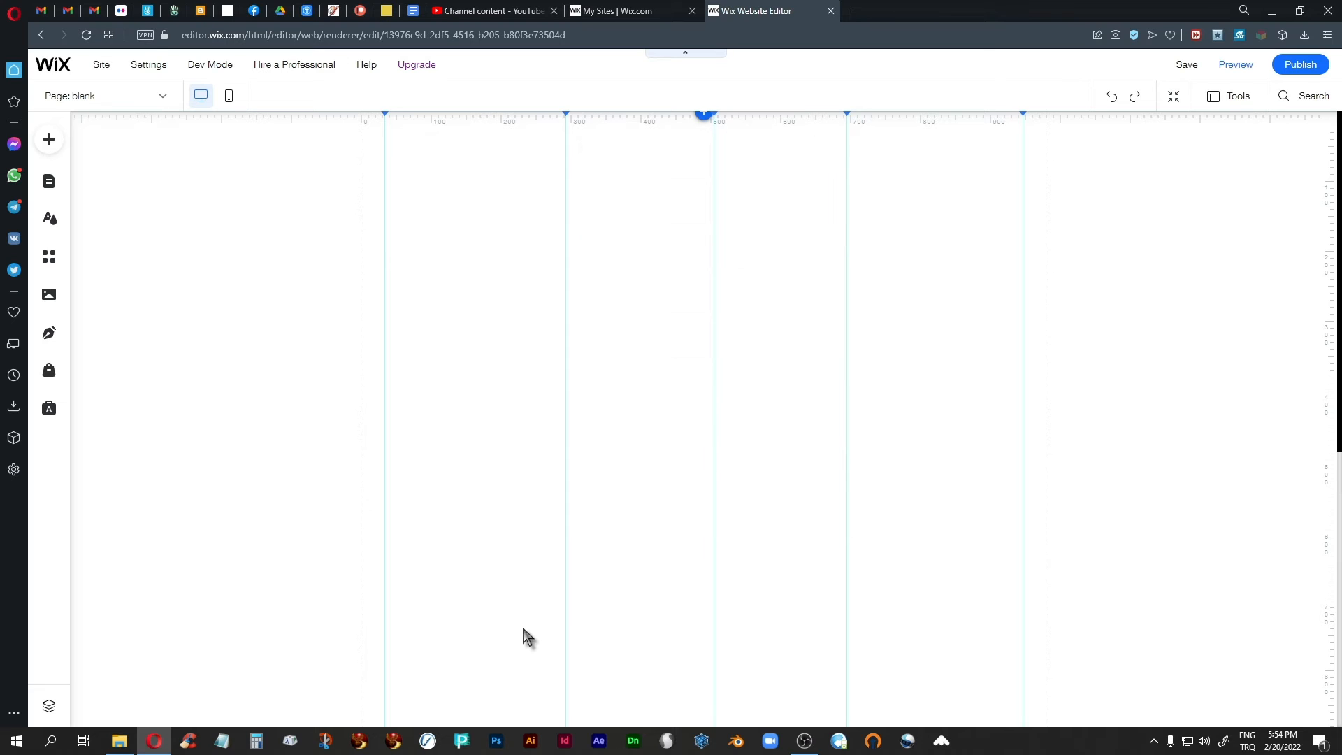
Add the saved animated-cats-2022 design from My Designs to the middle of the blank page.
left_click(47, 142)
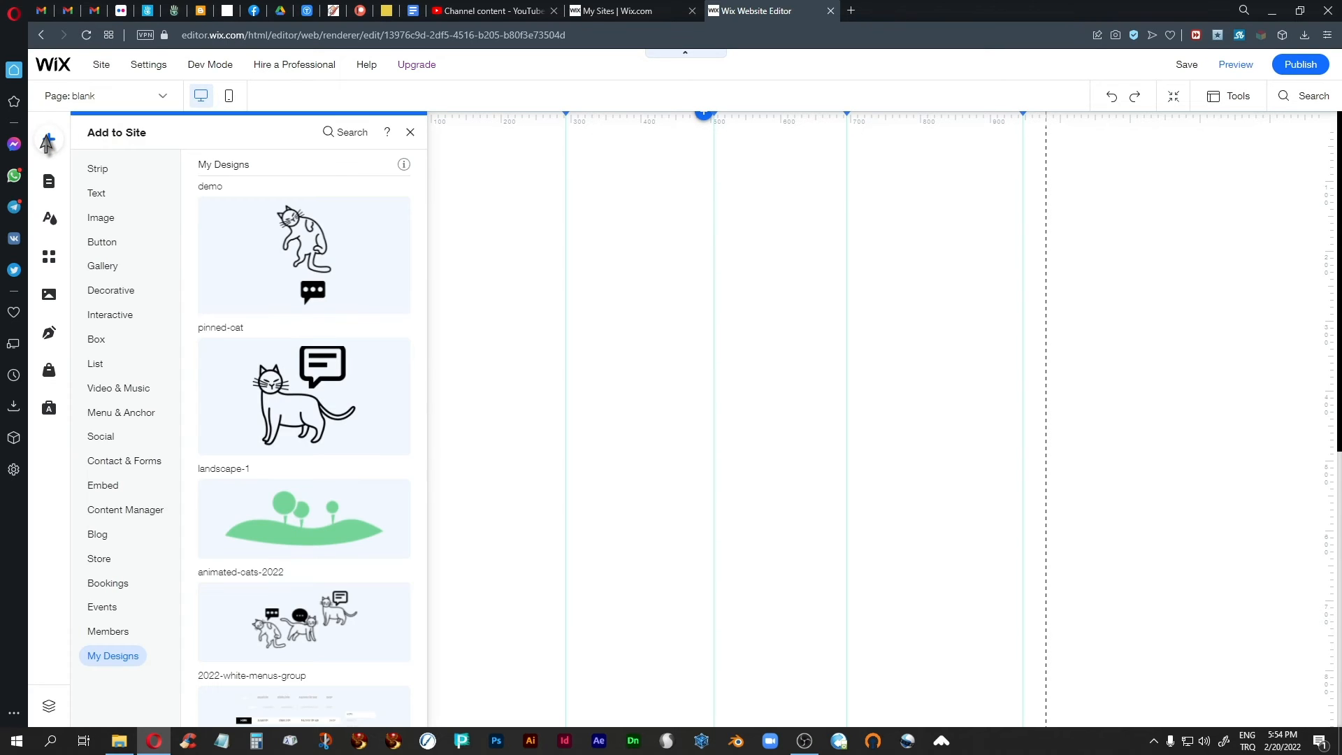
scroll(362, 428, "down", 2)
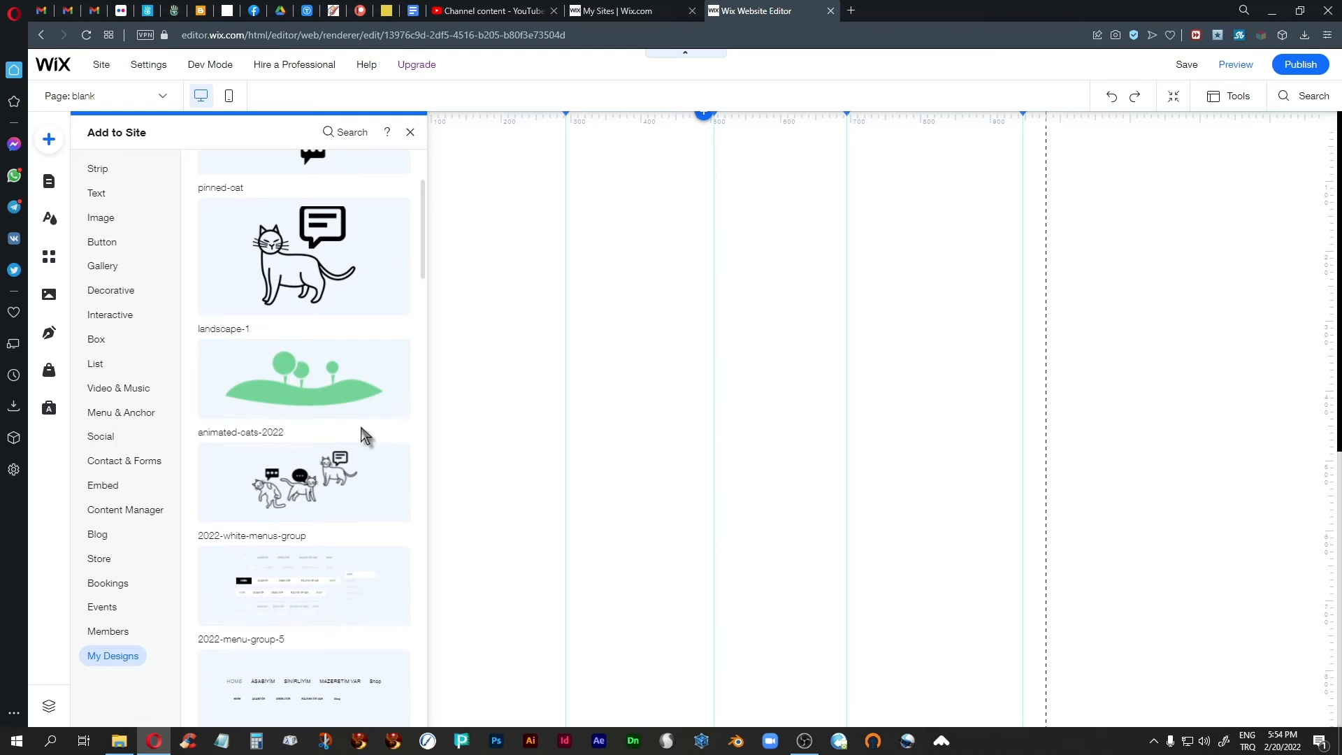
left_click_drag(307, 482, 668, 400)
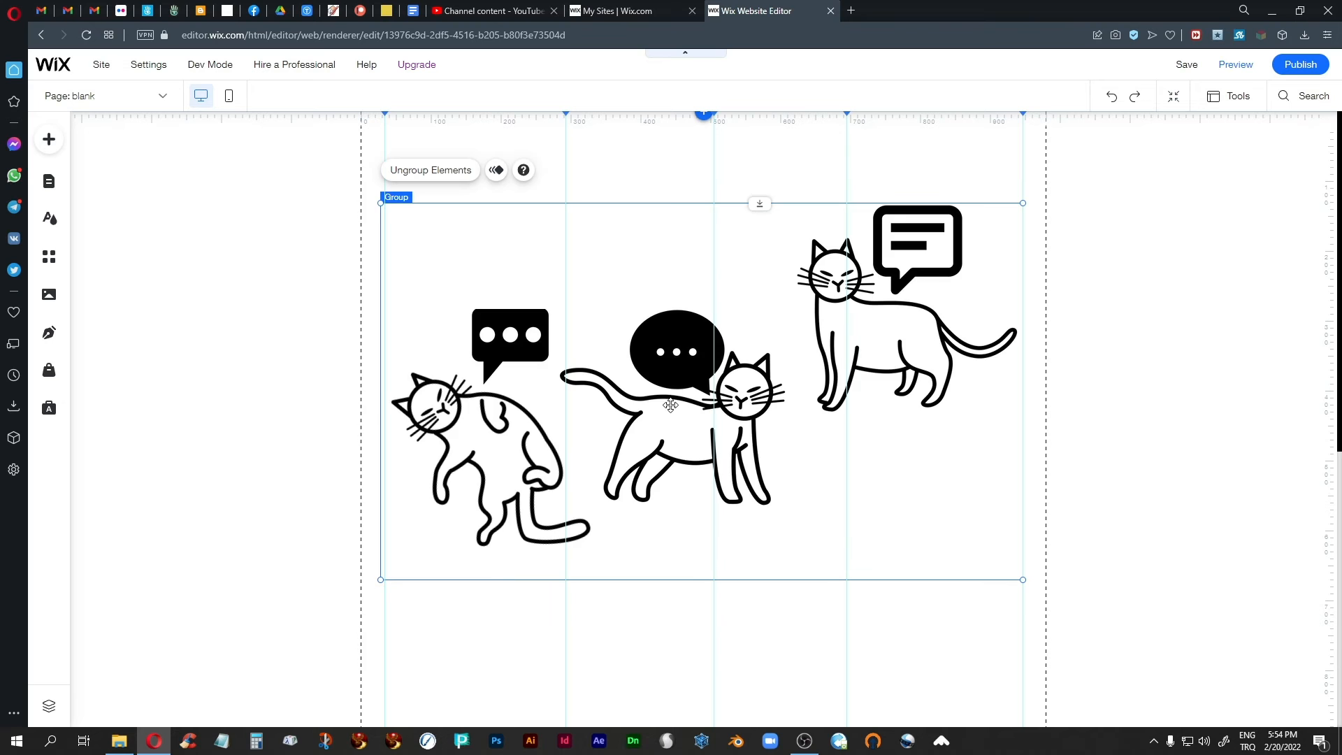
Ungroup the animated cats and speech bubbles design into separate images and clear the selection.
left_click(264, 371)
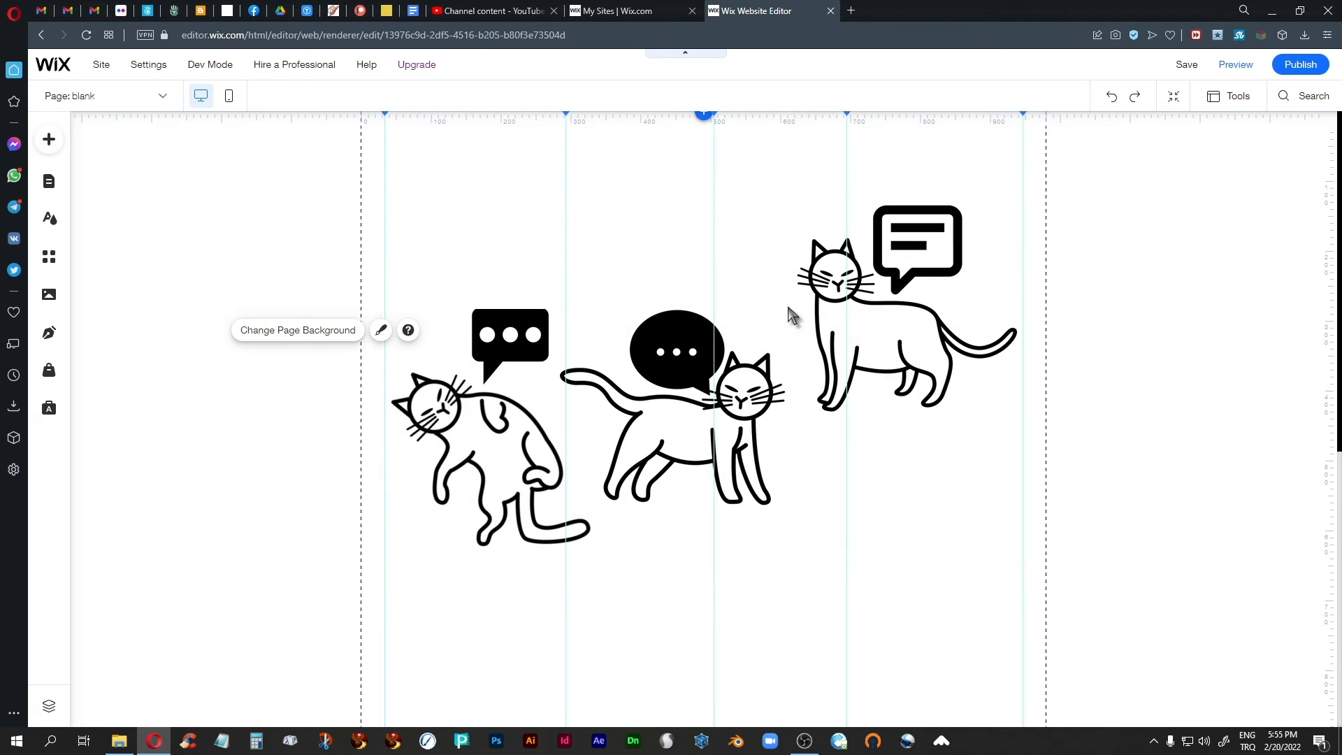
left_click(882, 329)
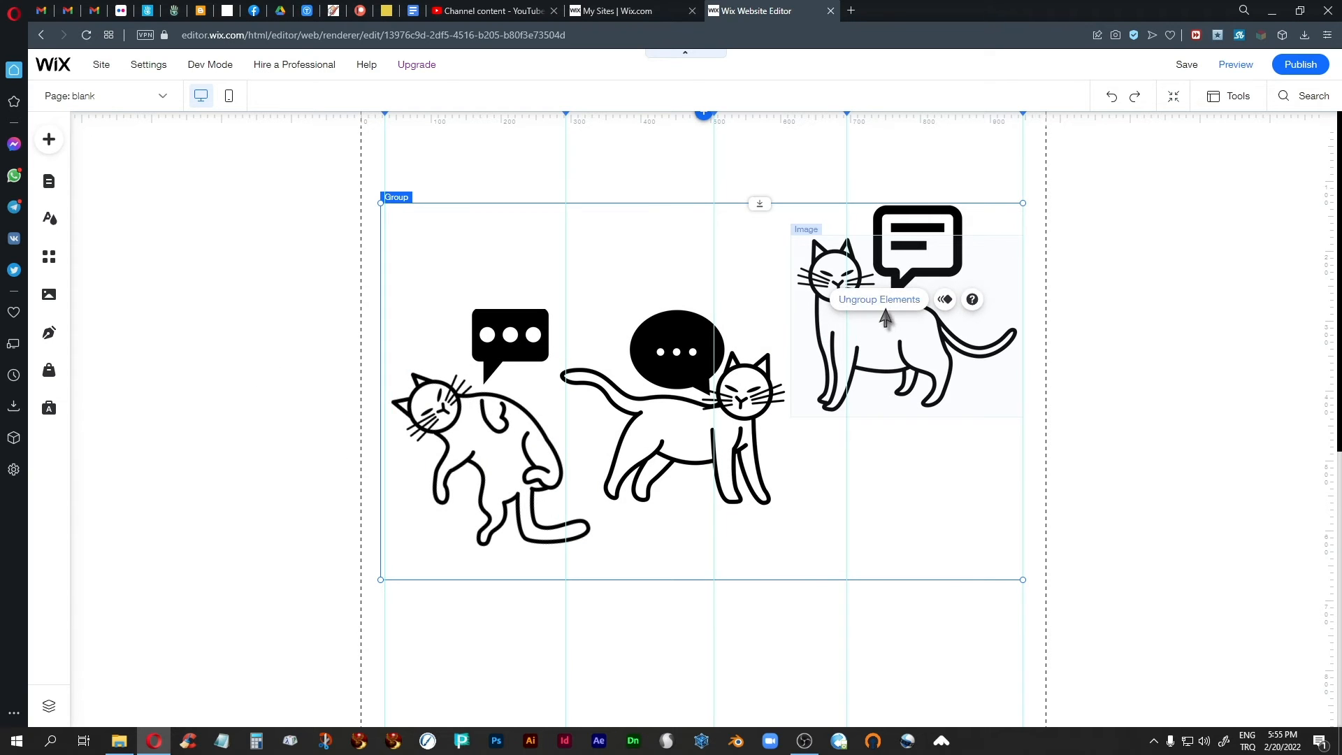
left_click(879, 299)
left_click(1132, 426)
Check the ungrouped cats and speech bubbles by selecting images individually, ending with nothing selected.
left_click(908, 363)
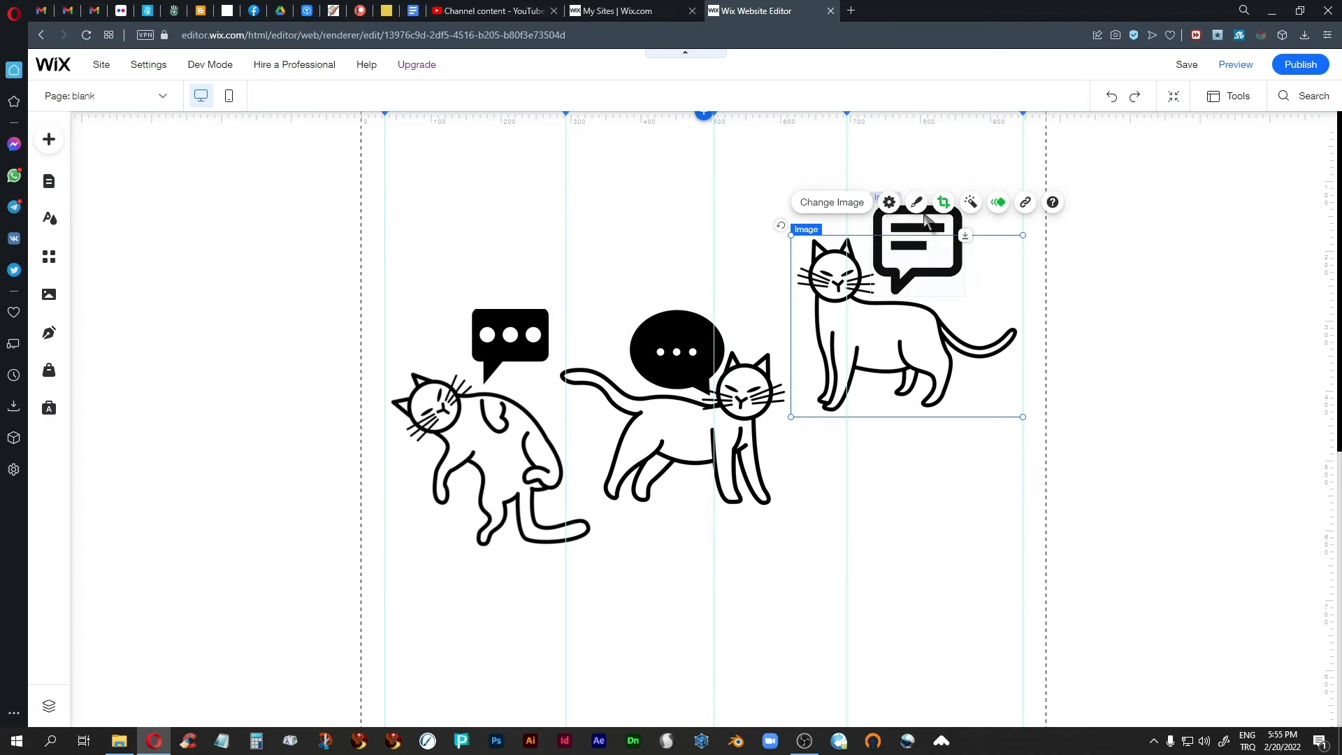
left_click(677, 349)
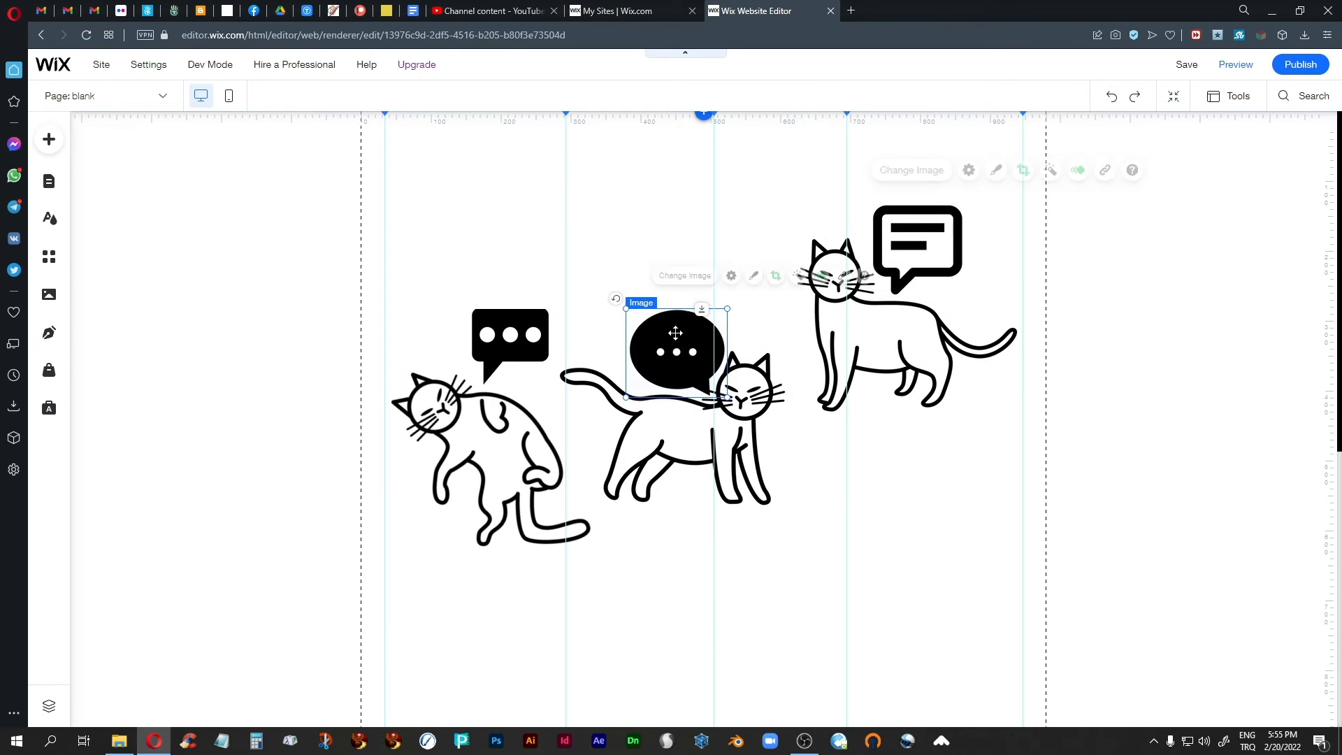
left_click(727, 461)
left_click(500, 496)
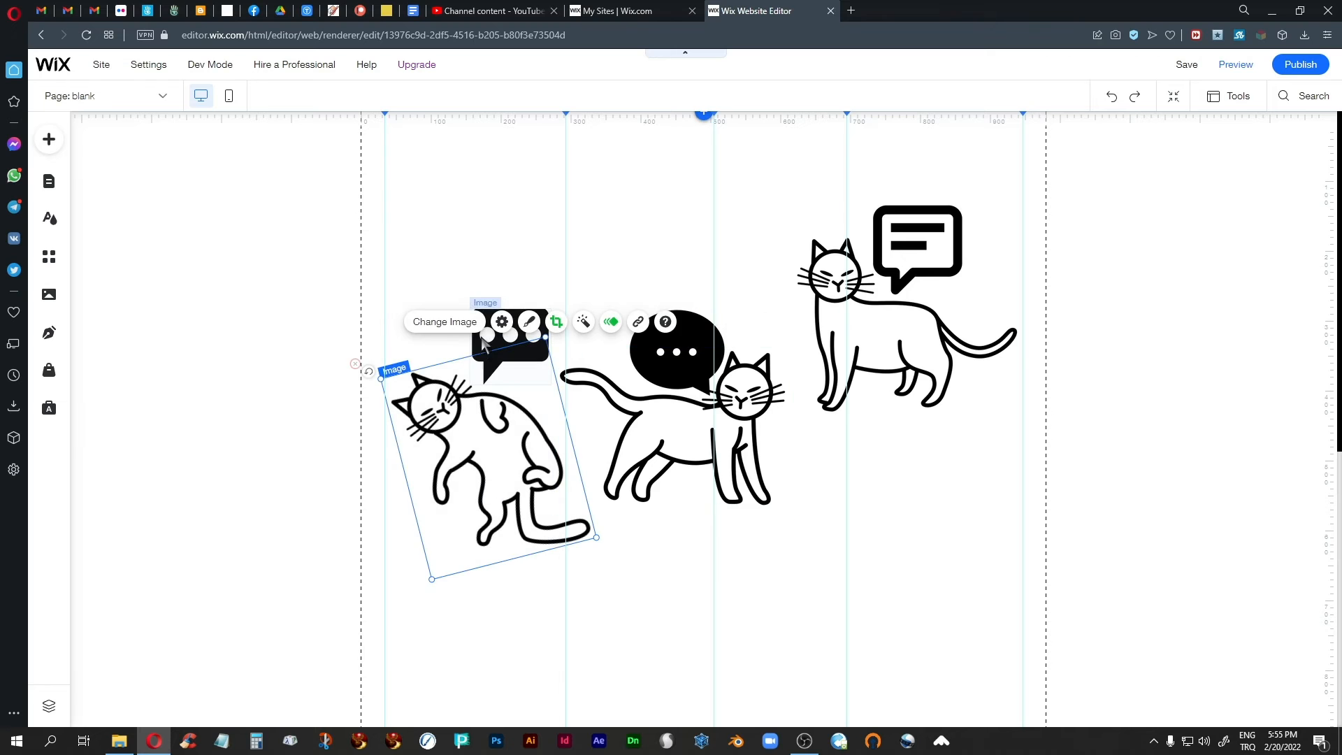
left_click(503, 215)
left_click(539, 318)
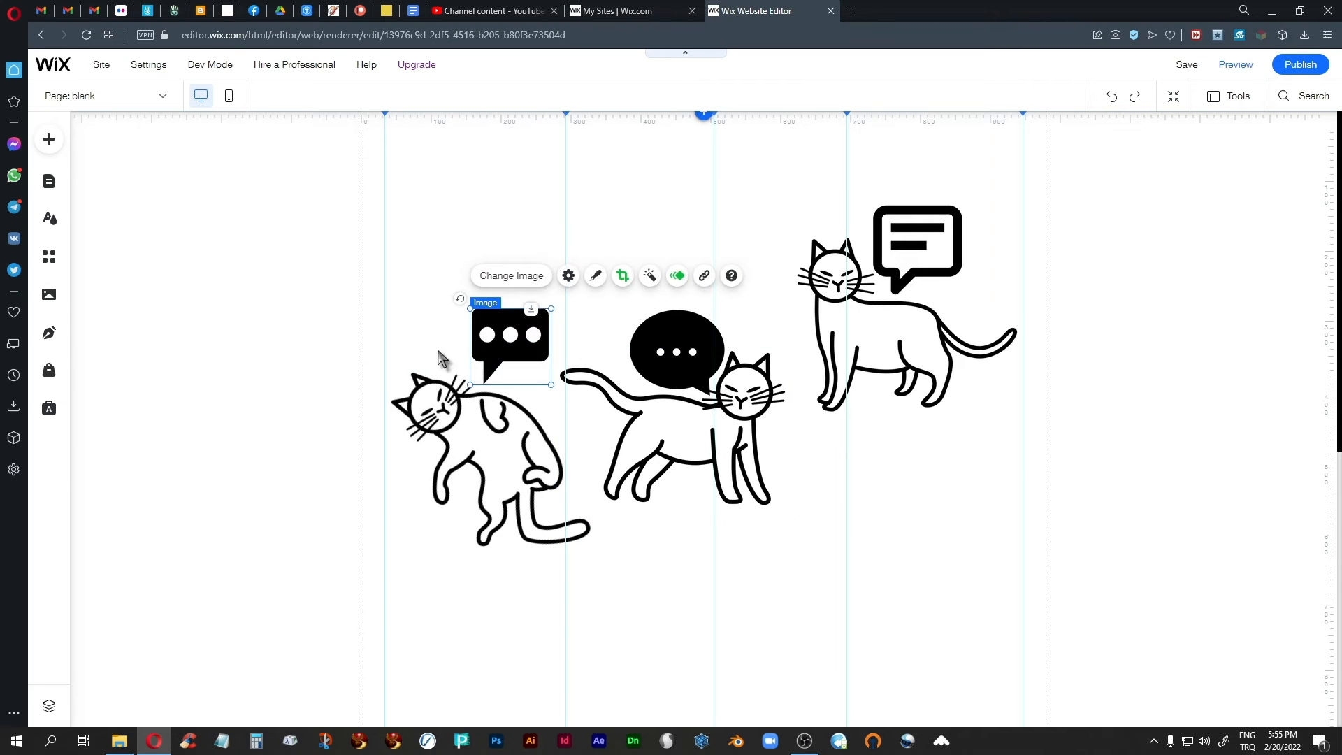
left_click(262, 344)
left_click(1244, 242)
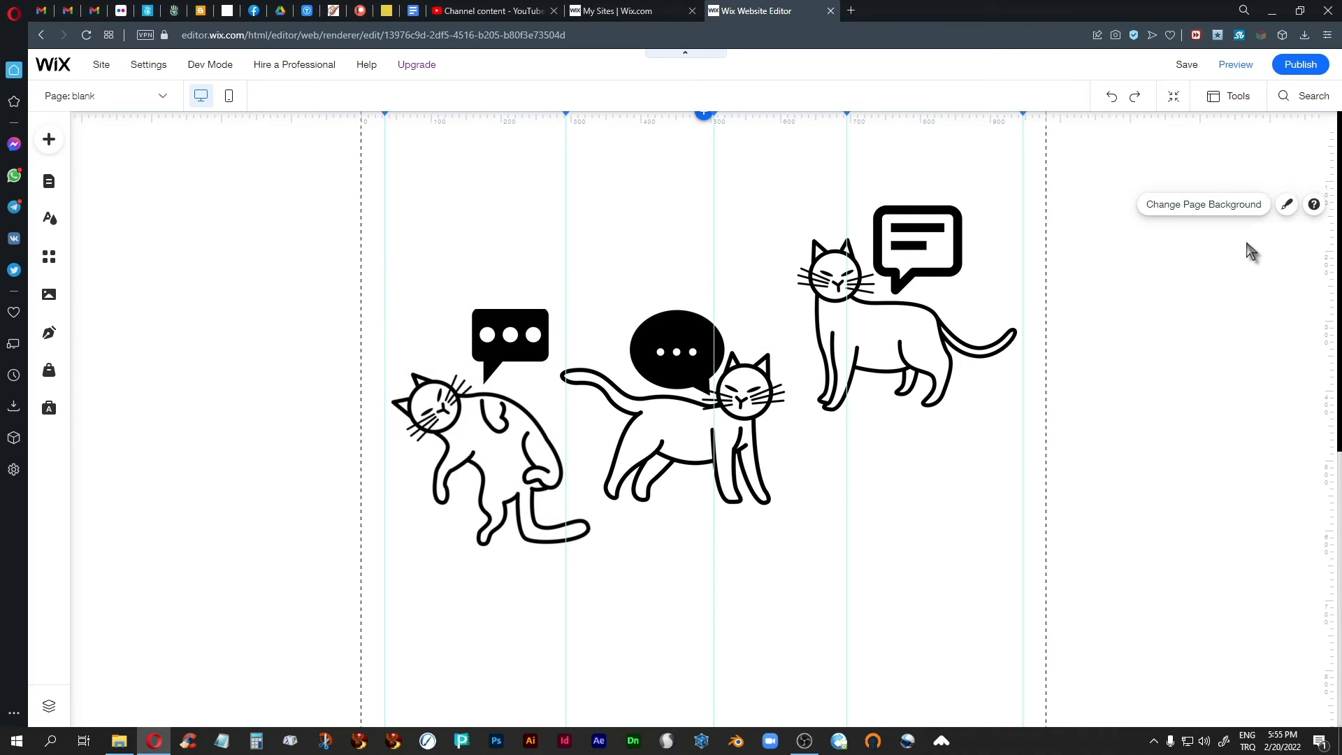
Preview the page to watch the timed entrance animations of the three cats and their bubbles, and return to the editor.
left_click(1235, 70)
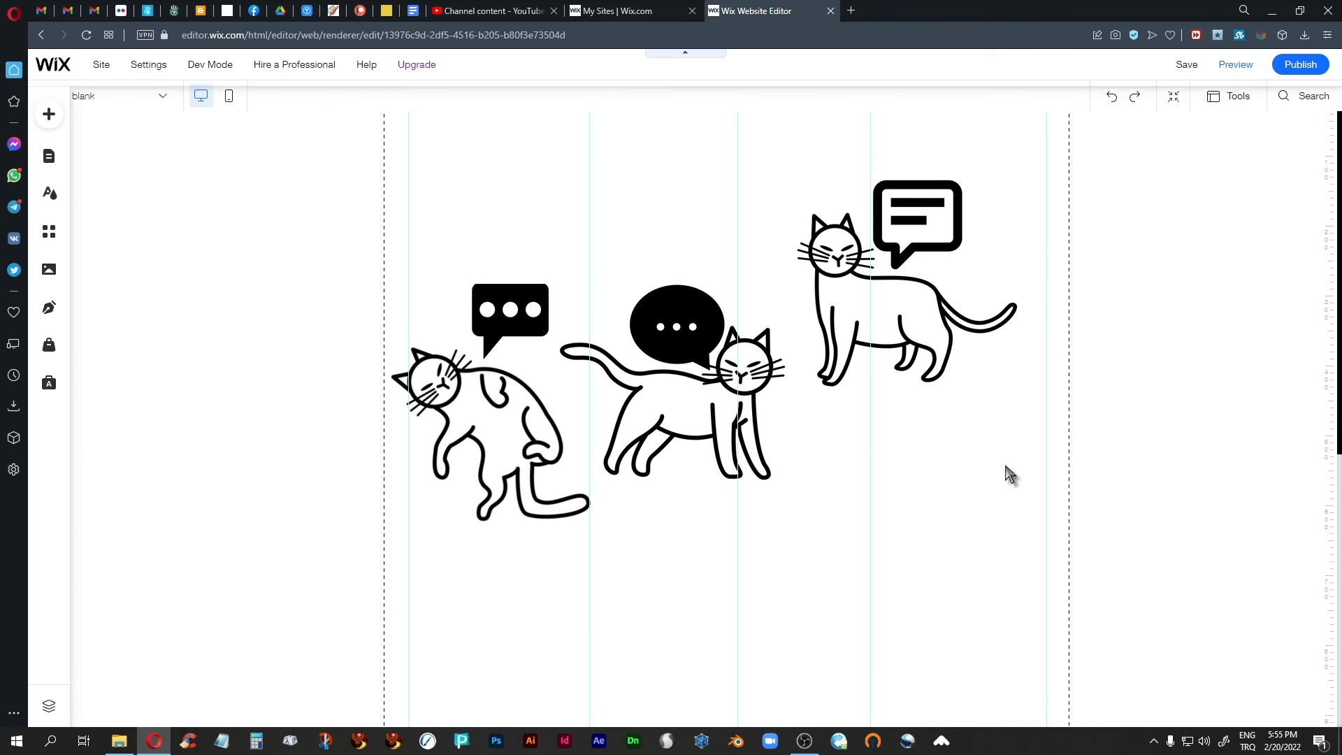
left_click(1240, 64)
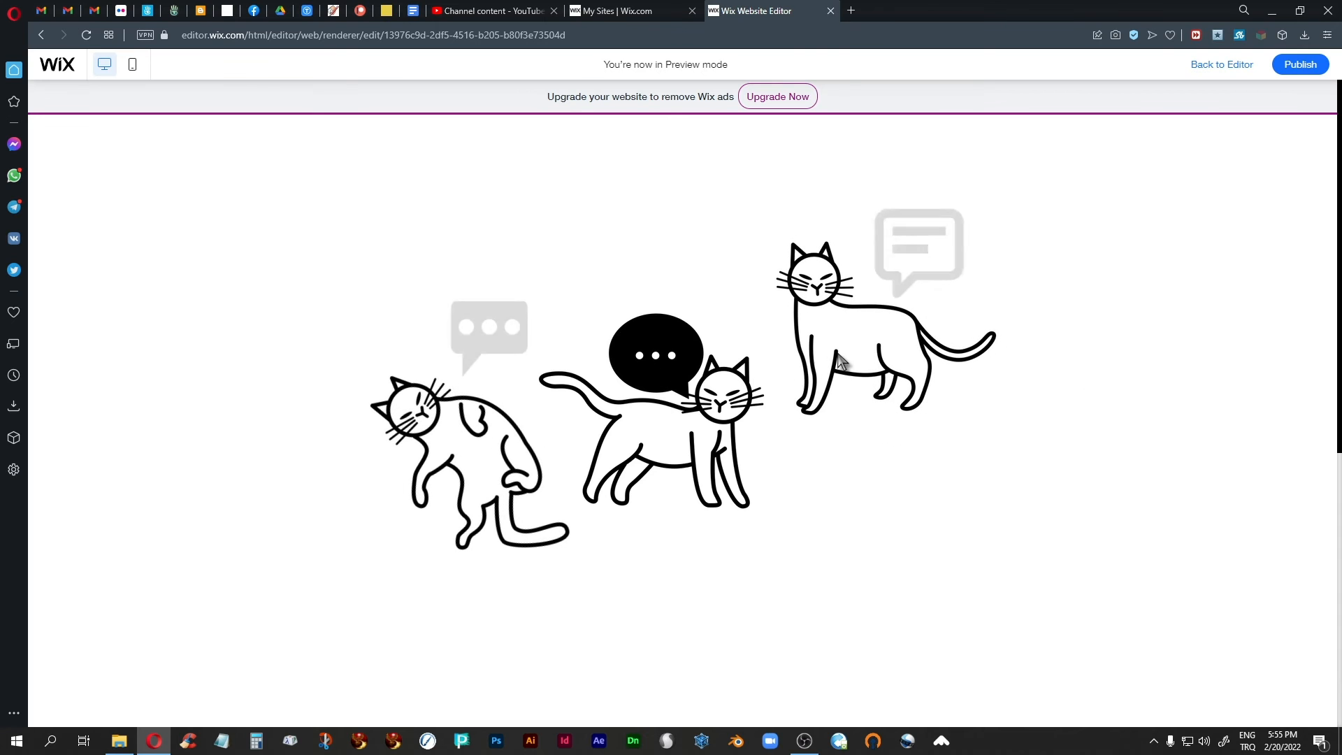
left_click(1227, 67)
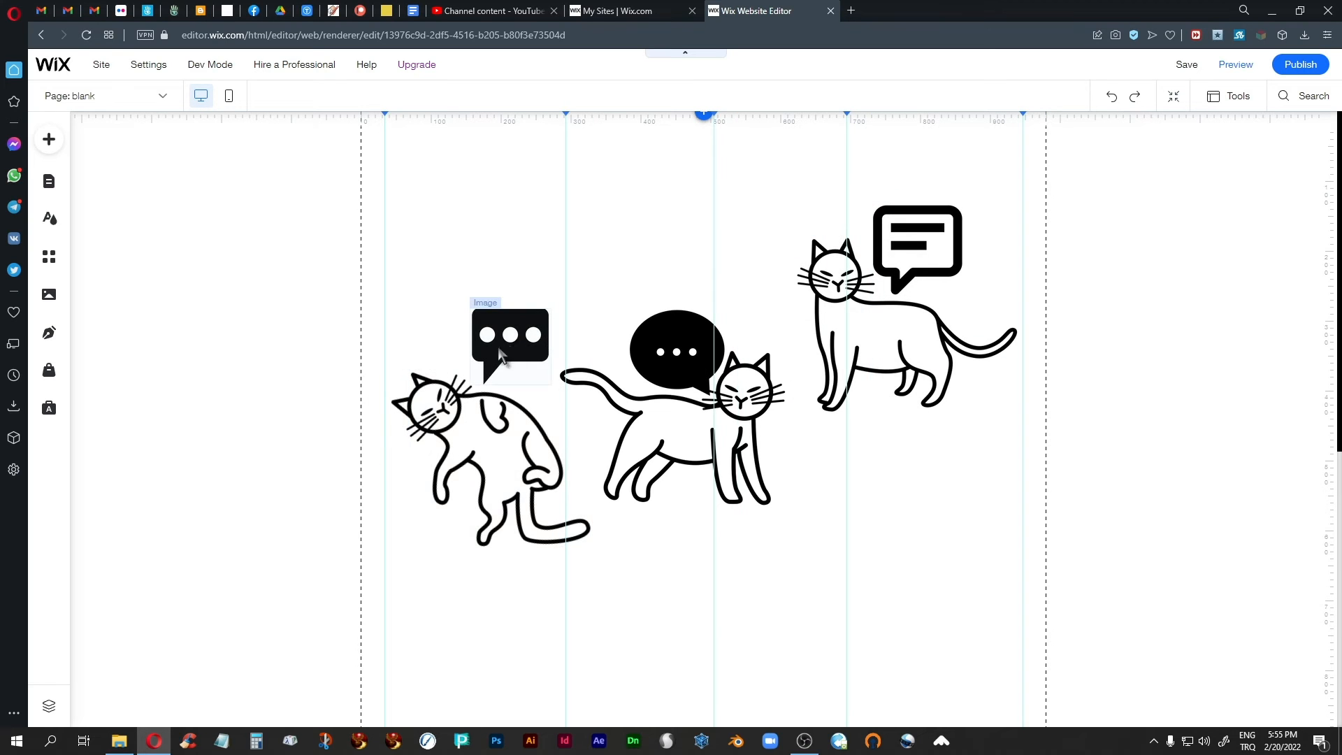
Review the Float-In animation settings of the first cat's rectangular speech bubble and close them.
left_click(529, 325)
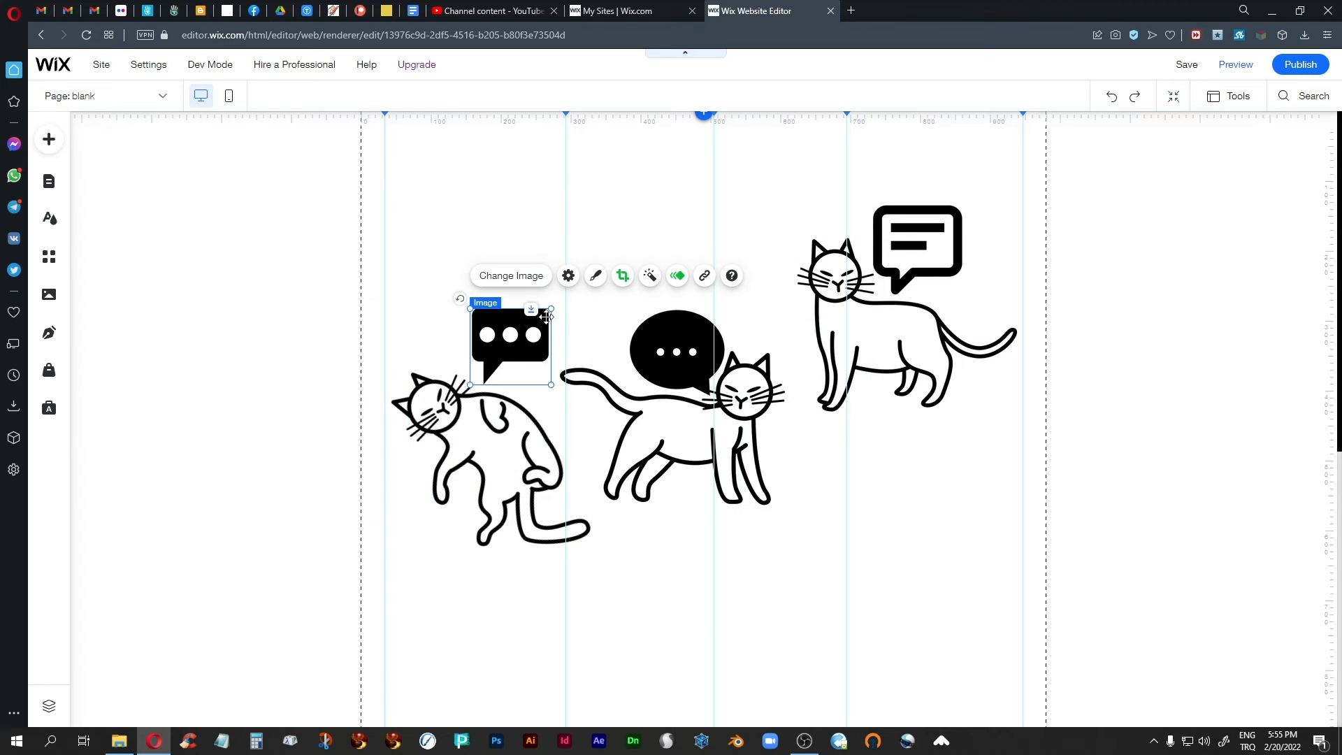
left_click(677, 276)
left_click(359, 526)
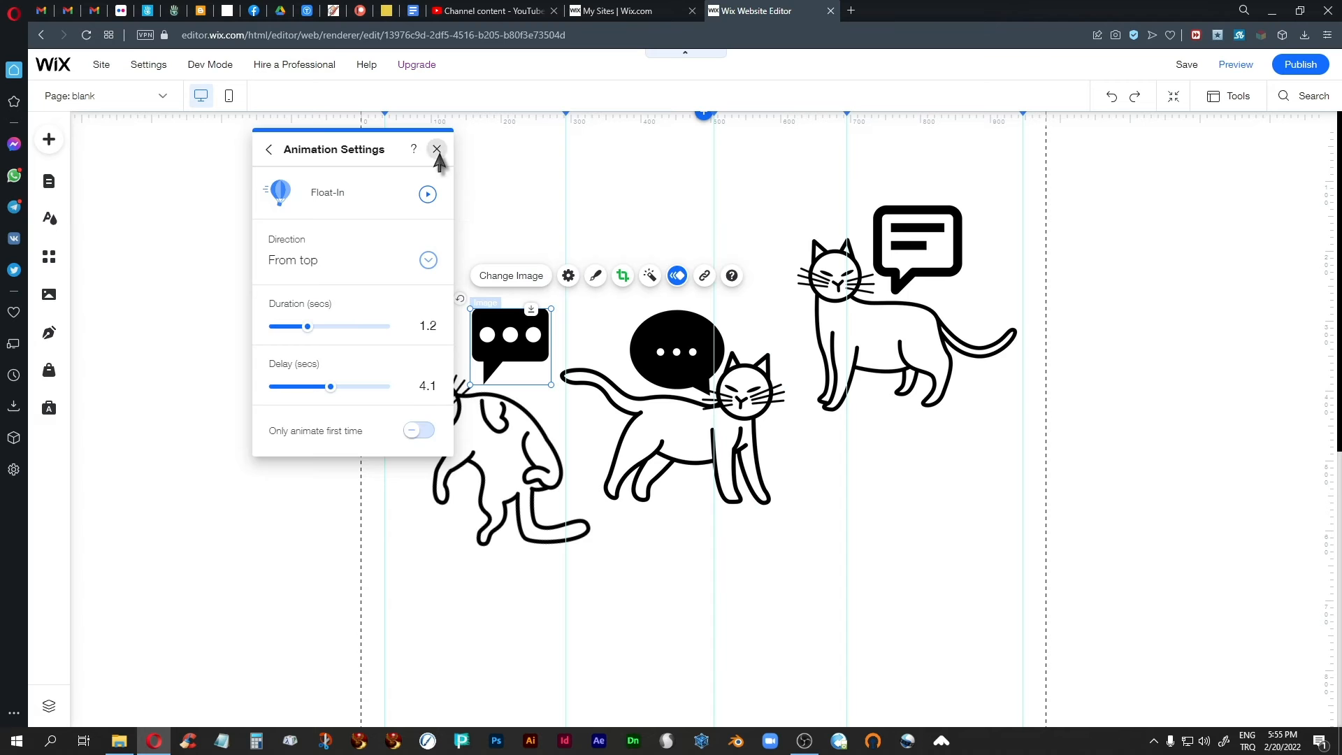
left_click(437, 149)
Review the Fly-In animation settings of the middle cat, close them and deselect the image.
left_click(747, 478)
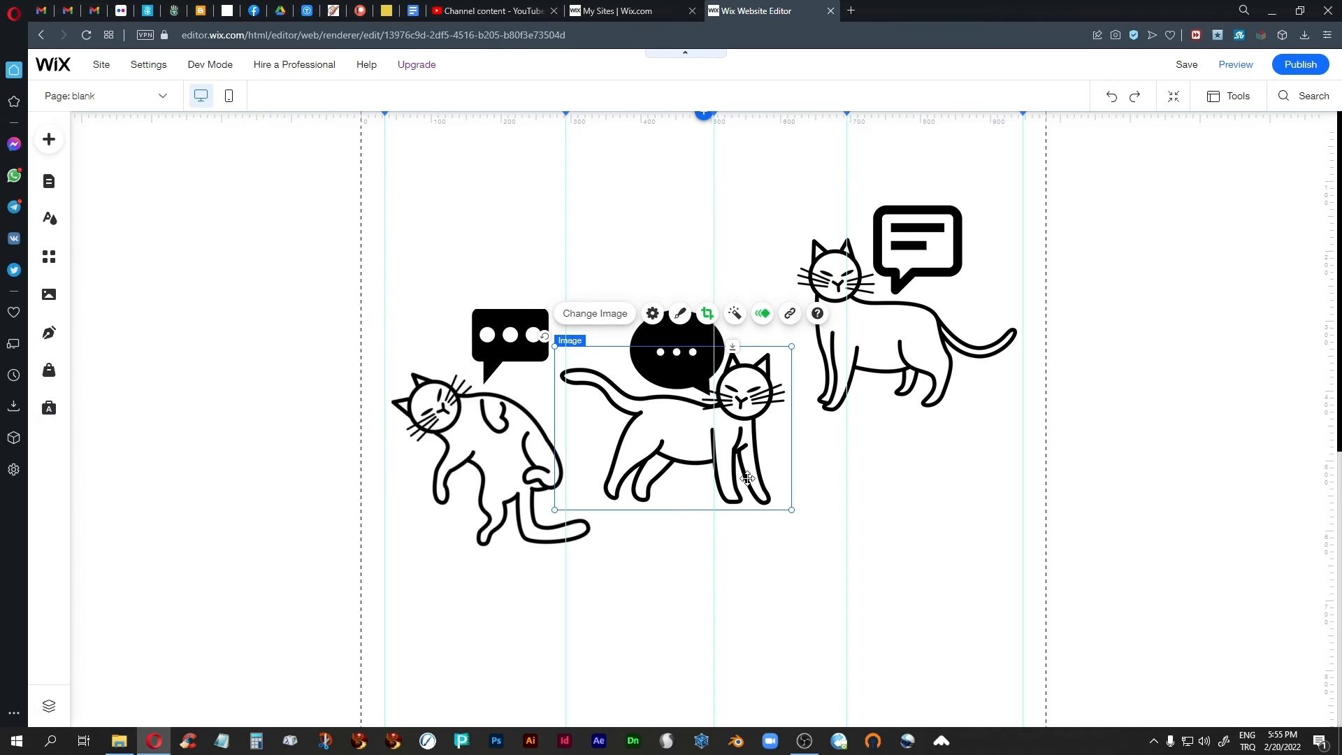
left_click(762, 313)
left_click(438, 518)
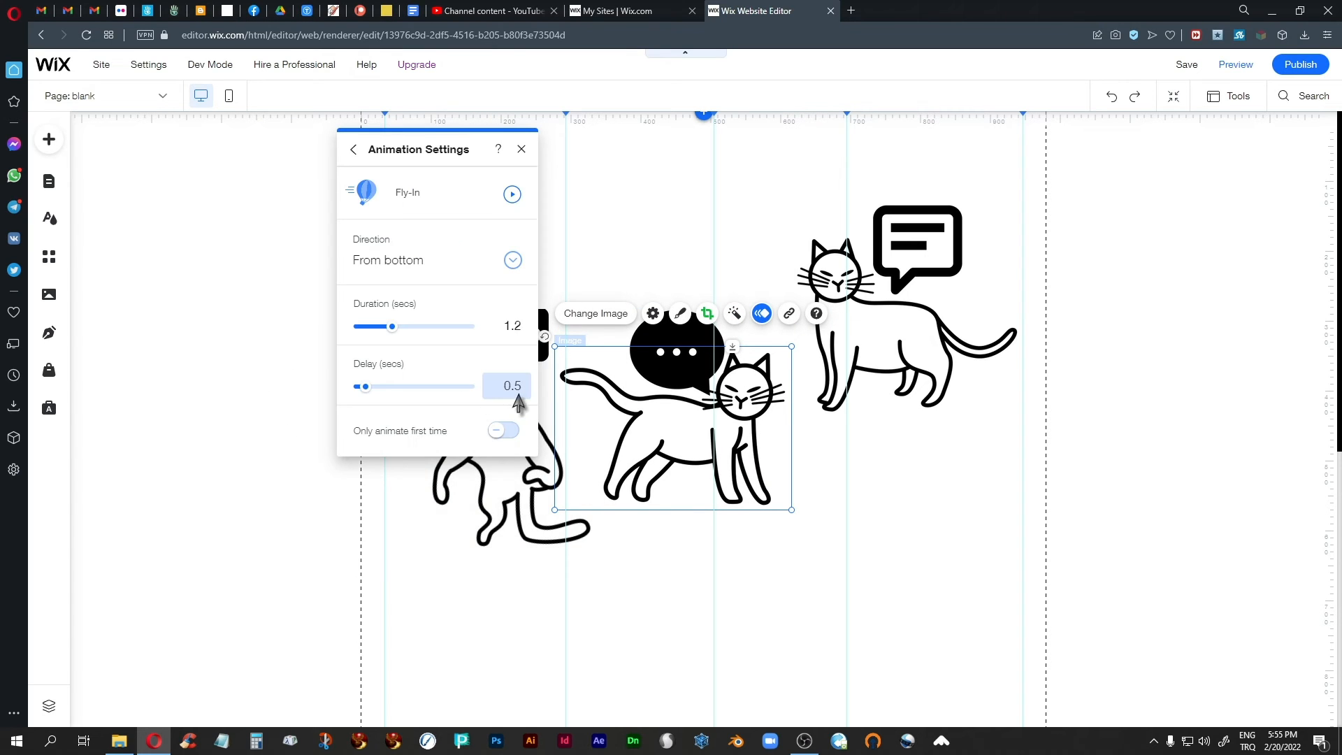
left_click(521, 149)
left_click(577, 206)
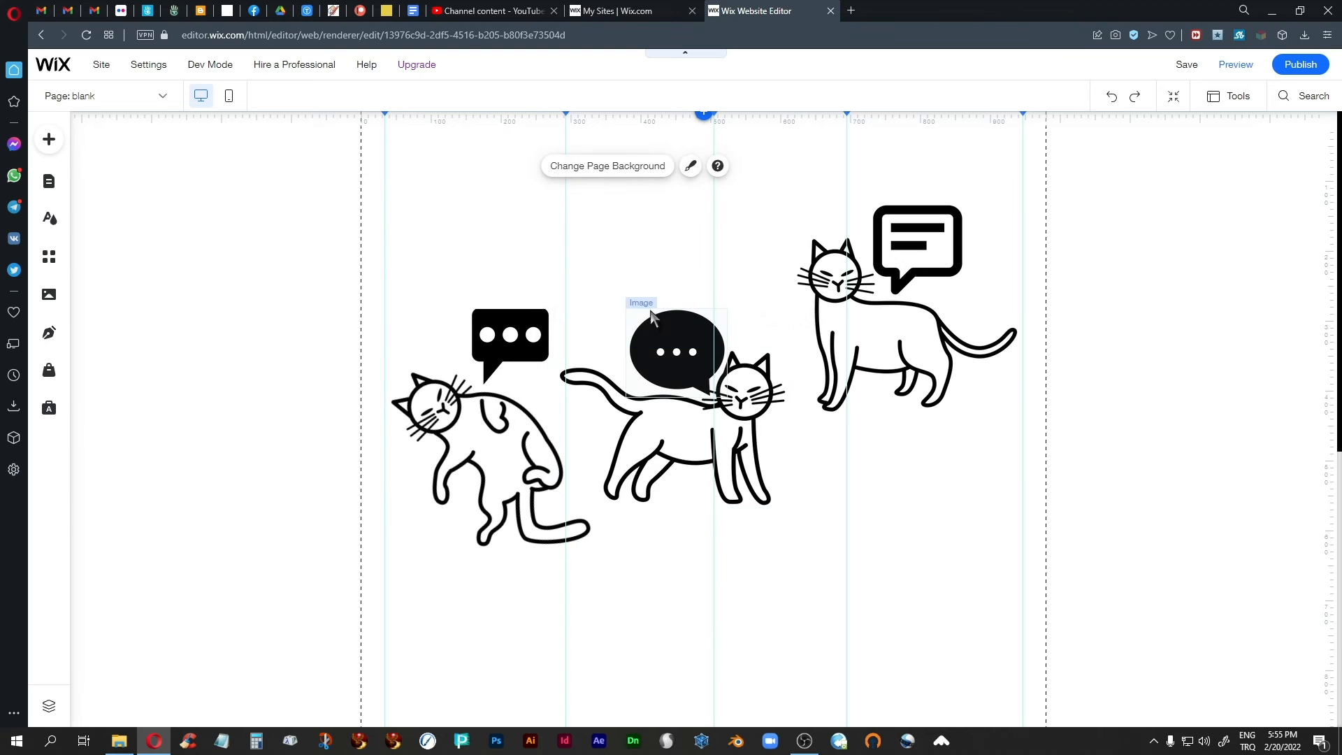
Review the Float-In animation settings of the middle cat's oval speech bubble and close them.
left_click(677, 343)
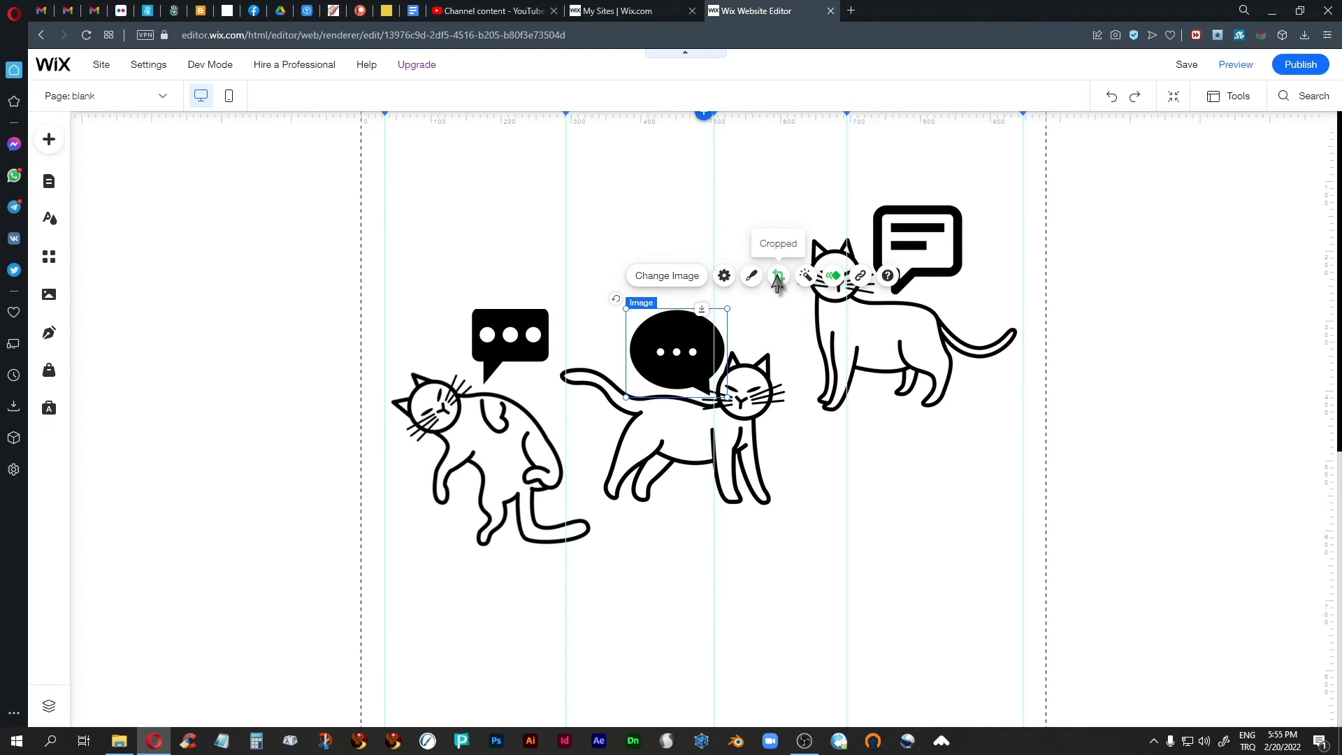
left_click(835, 280)
left_click(525, 518)
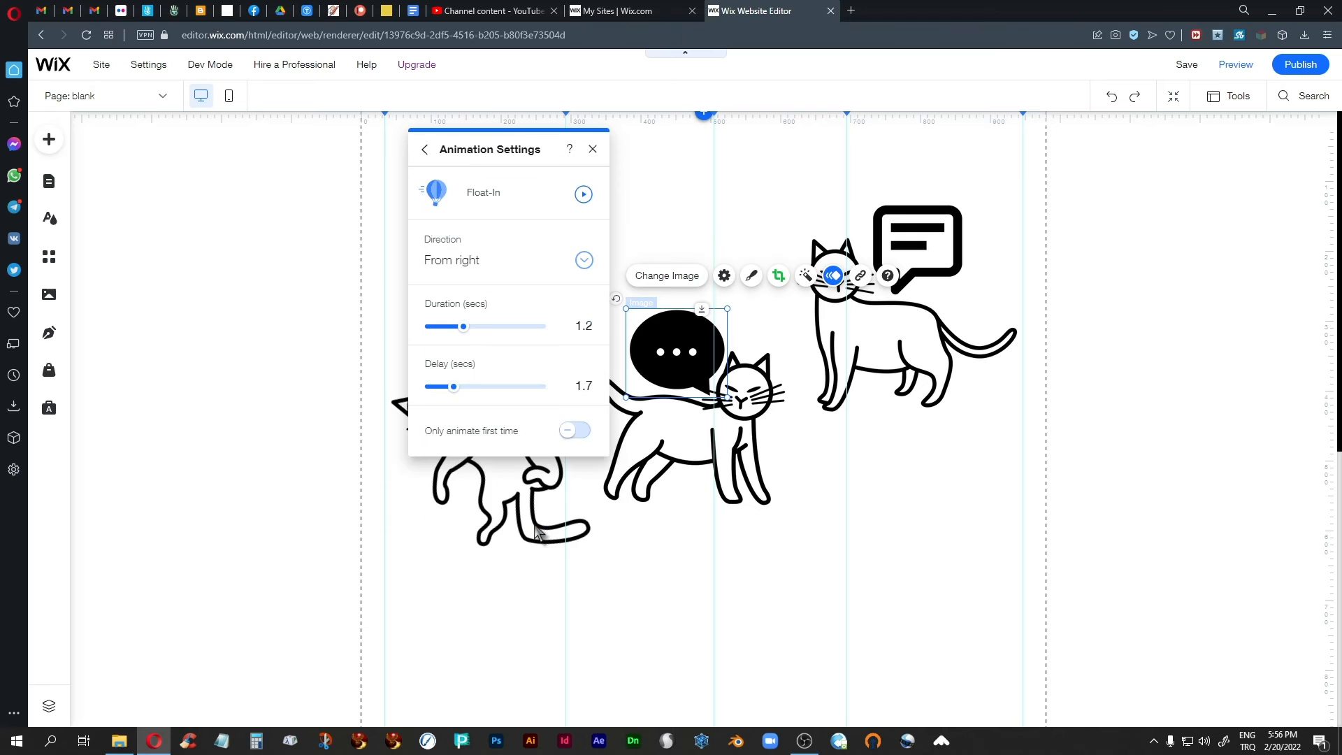
left_click(593, 148)
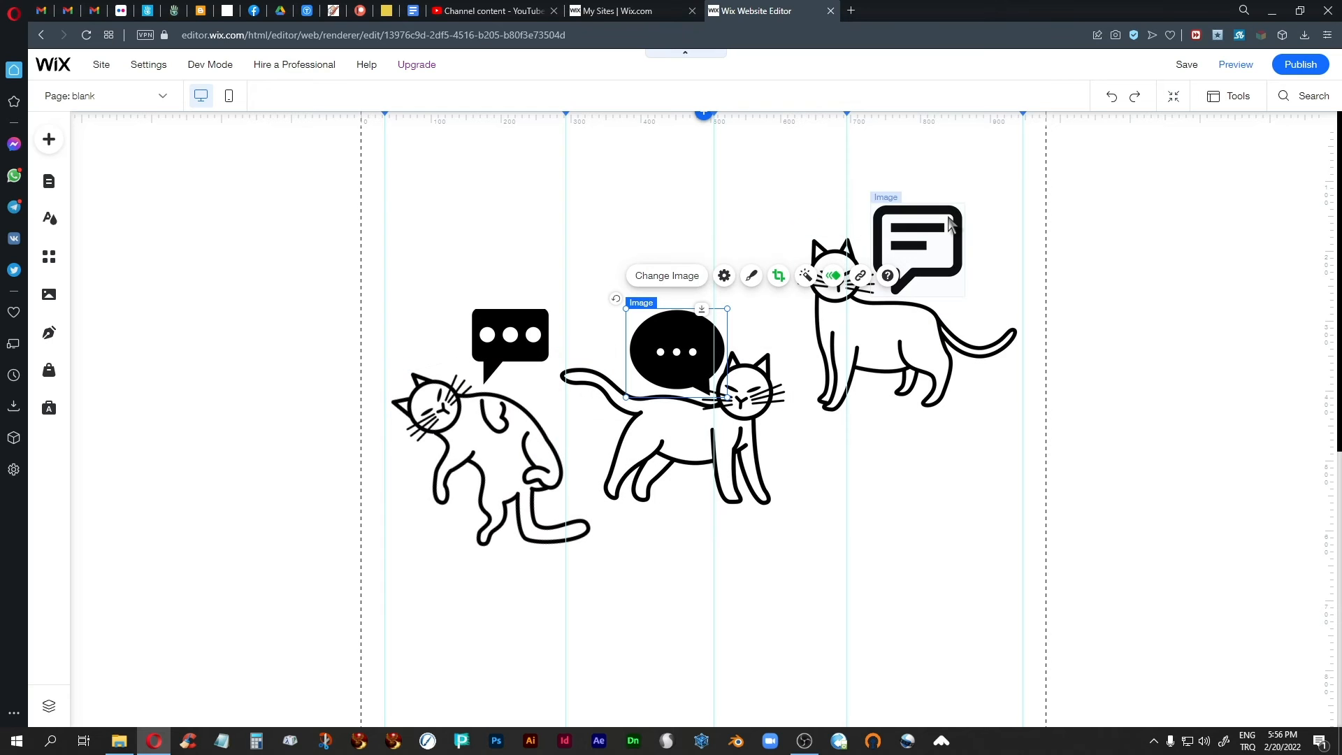
Deselect the speech bubble, play the complete cat animation sequence in preview mode and go back to the editor.
left_click(937, 619)
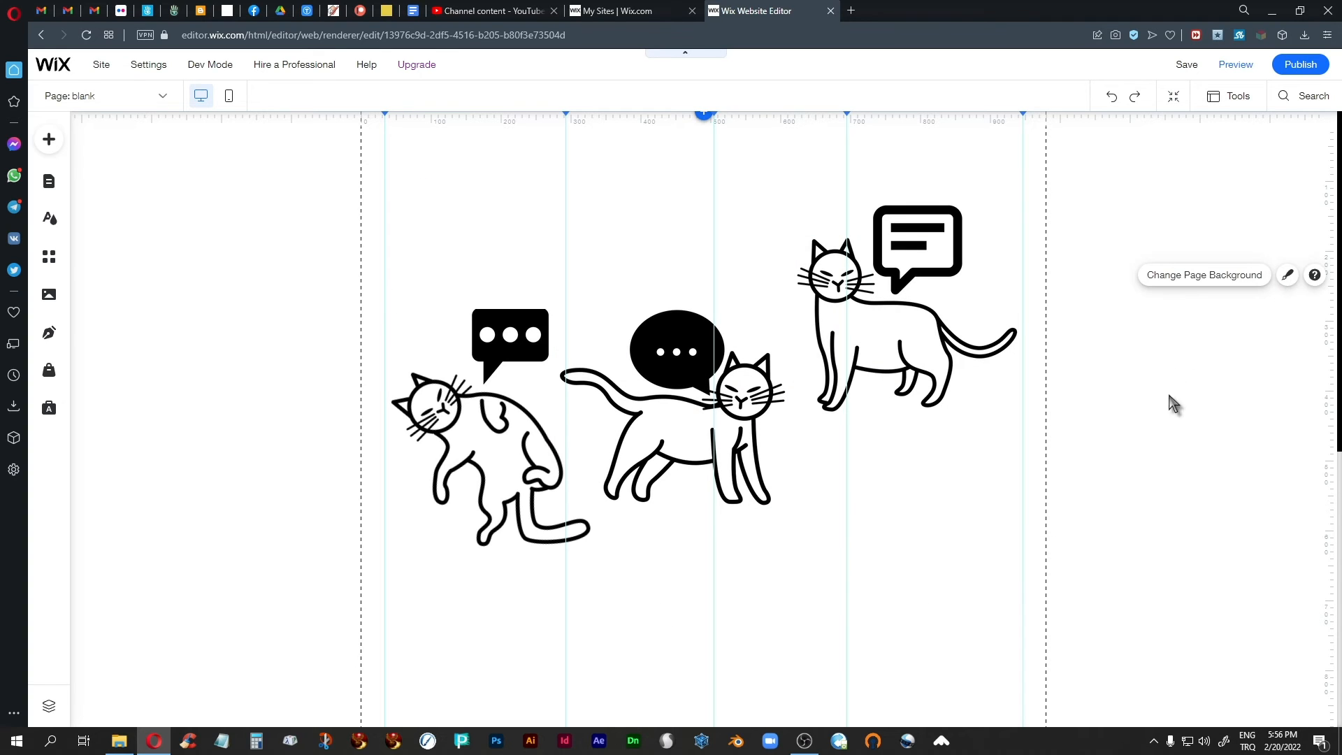
left_click(1234, 64)
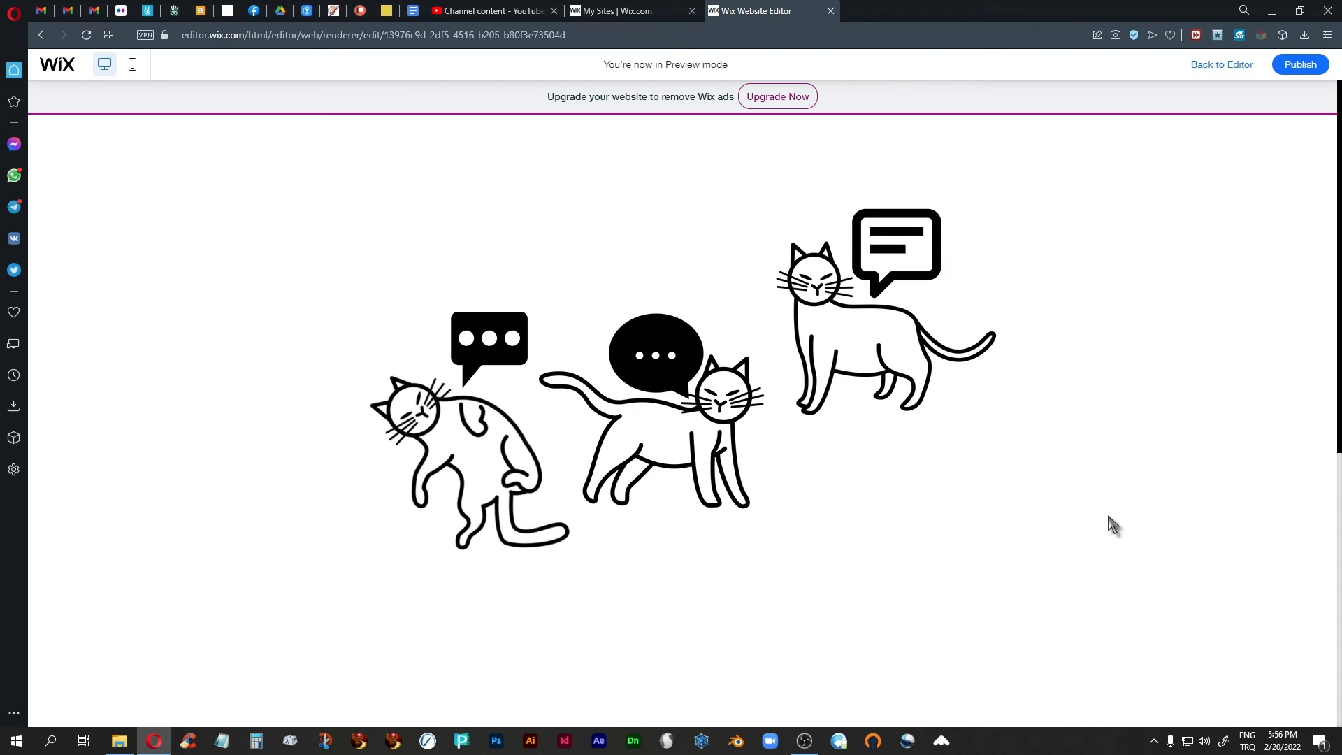
left_click(1213, 67)
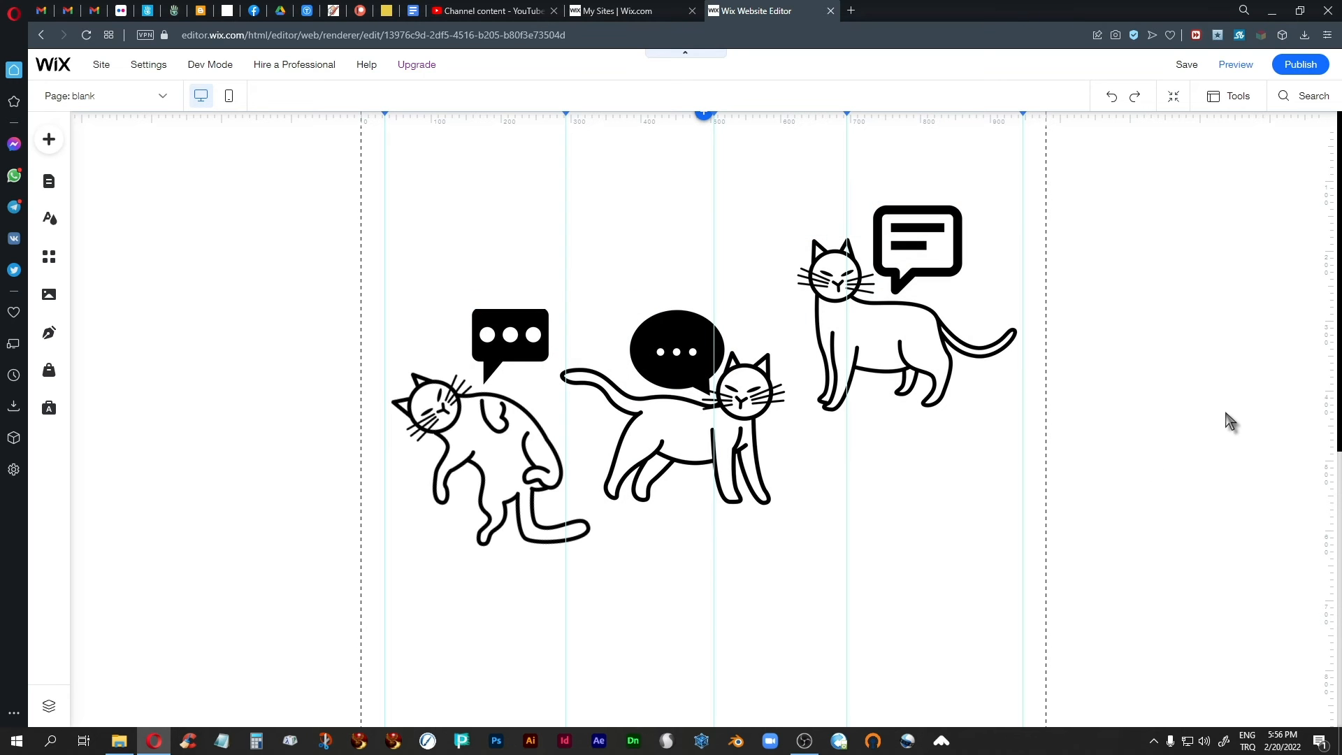
Open a preview of Animation Site from the angry cats folder in My Sites.
left_click(620, 12)
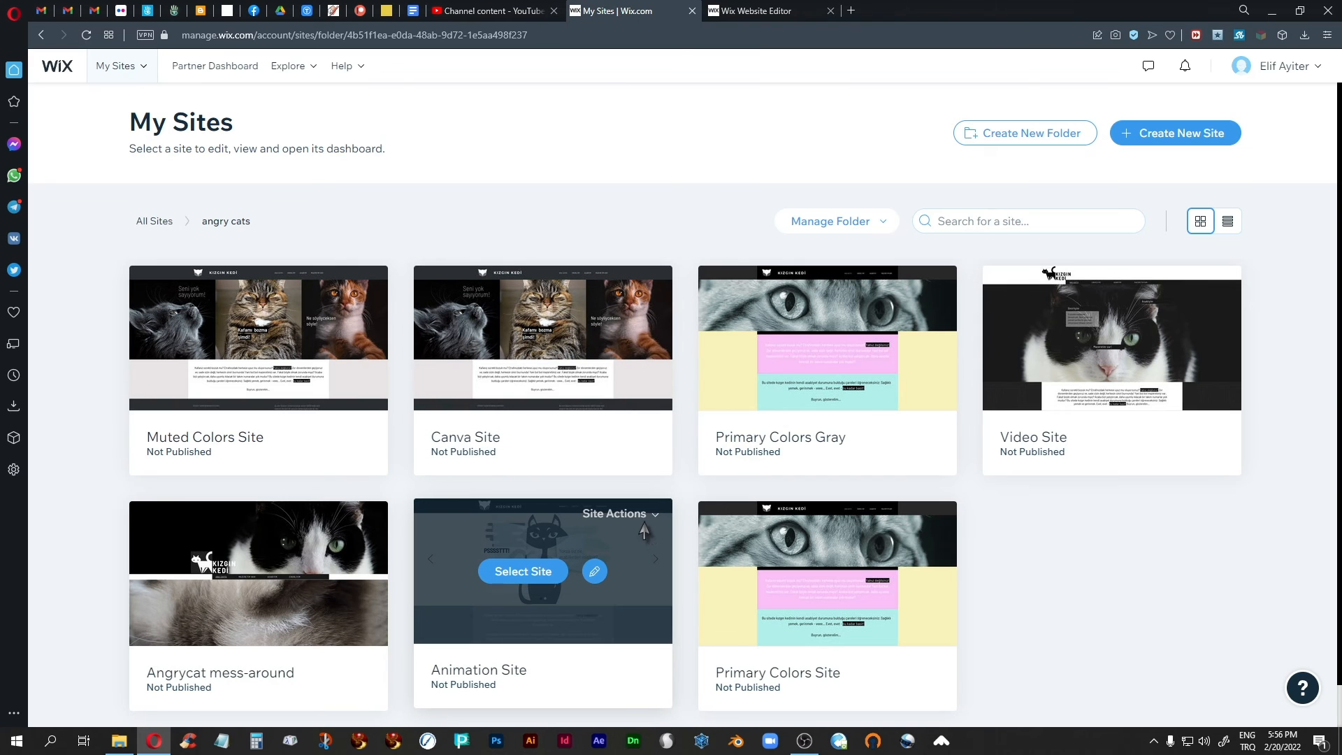
left_click(653, 521)
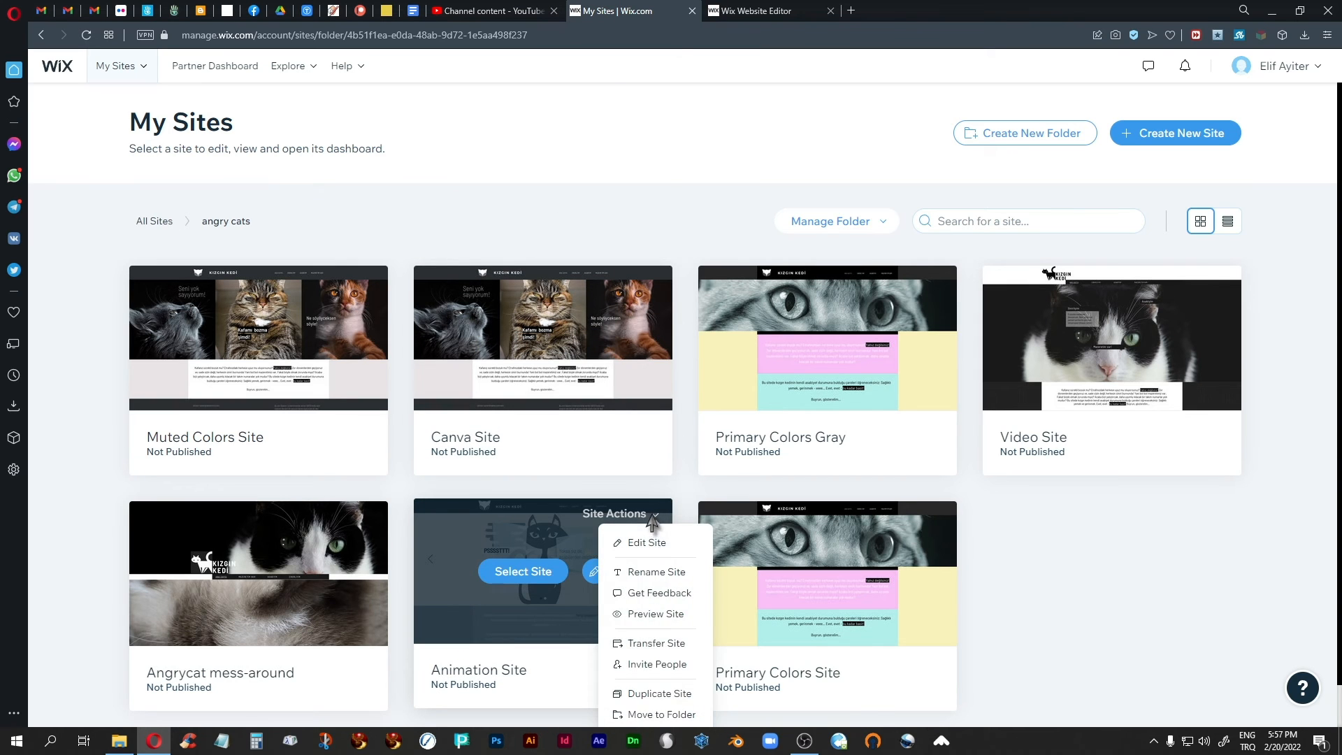
left_click(633, 618)
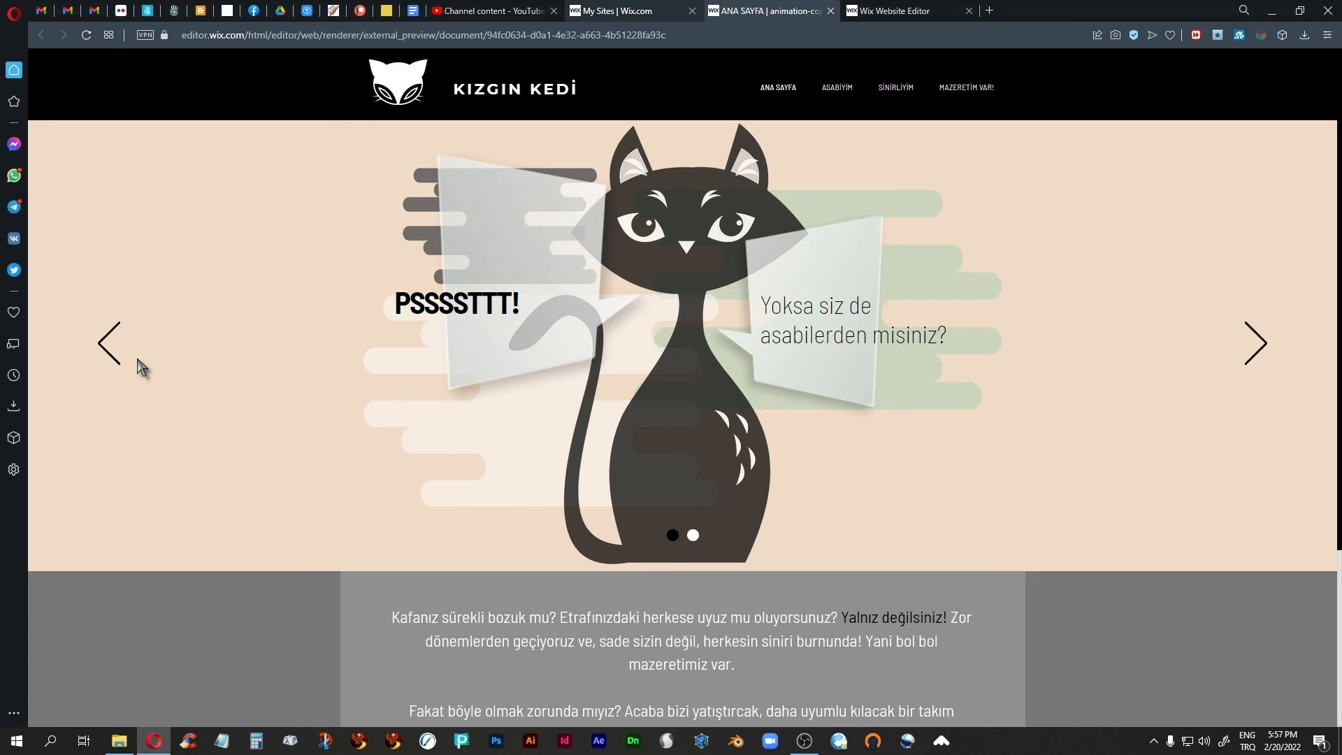
Browse the Kızgın Kedi slideshow forward and back to watch its animated slides, and return to the blank page in the editor.
left_click(1257, 350)
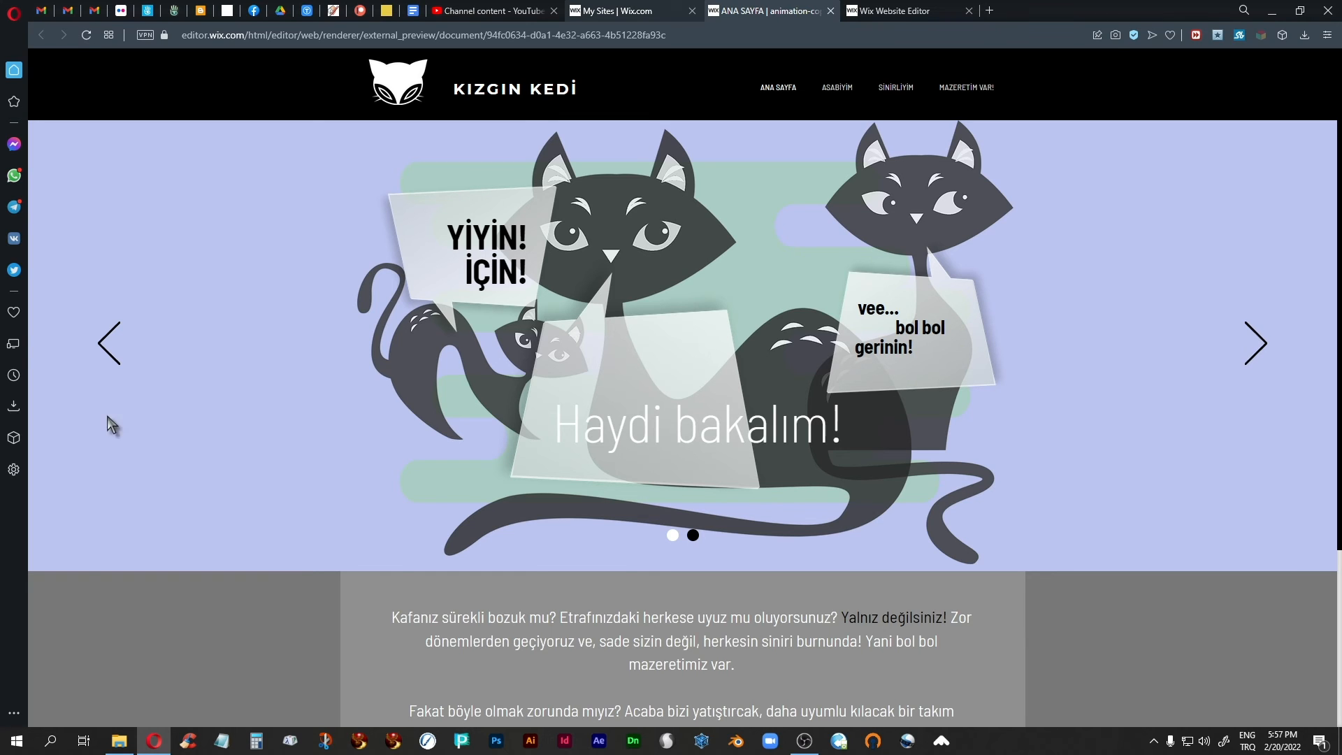
left_click(106, 353)
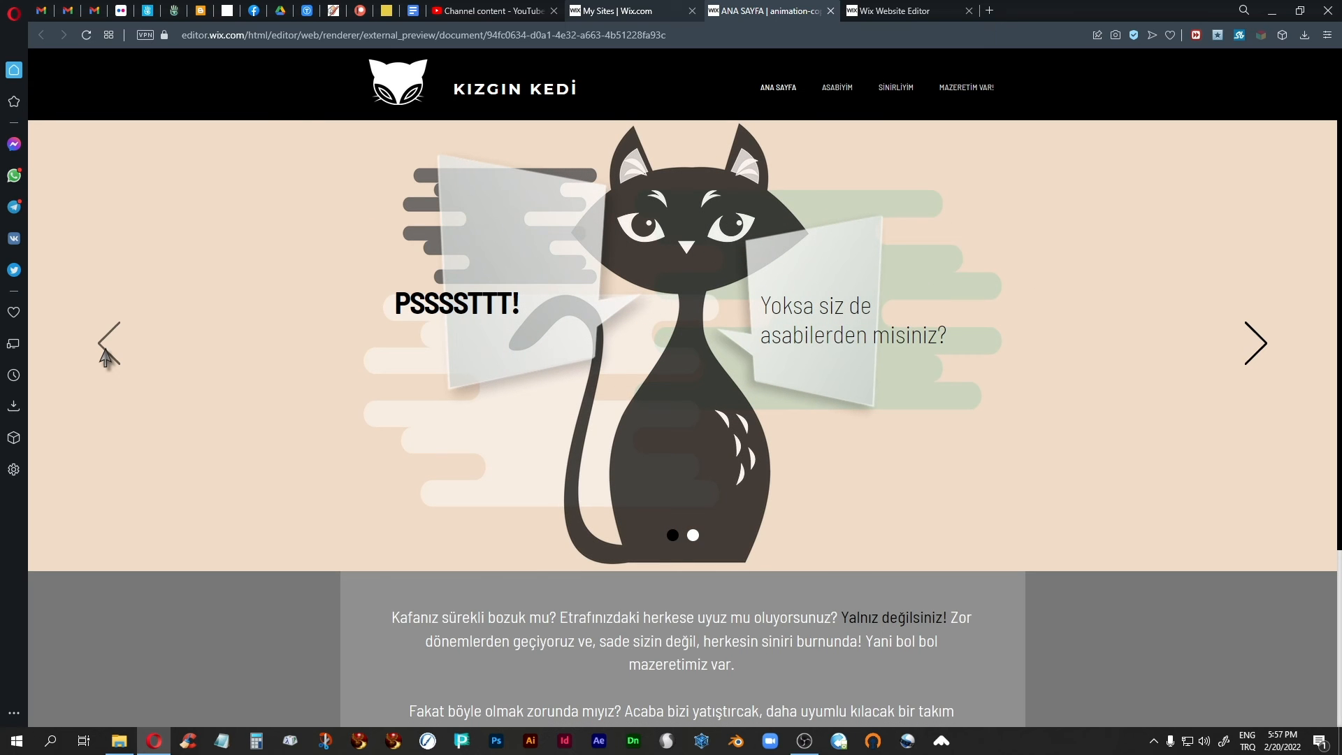
left_click(1249, 365)
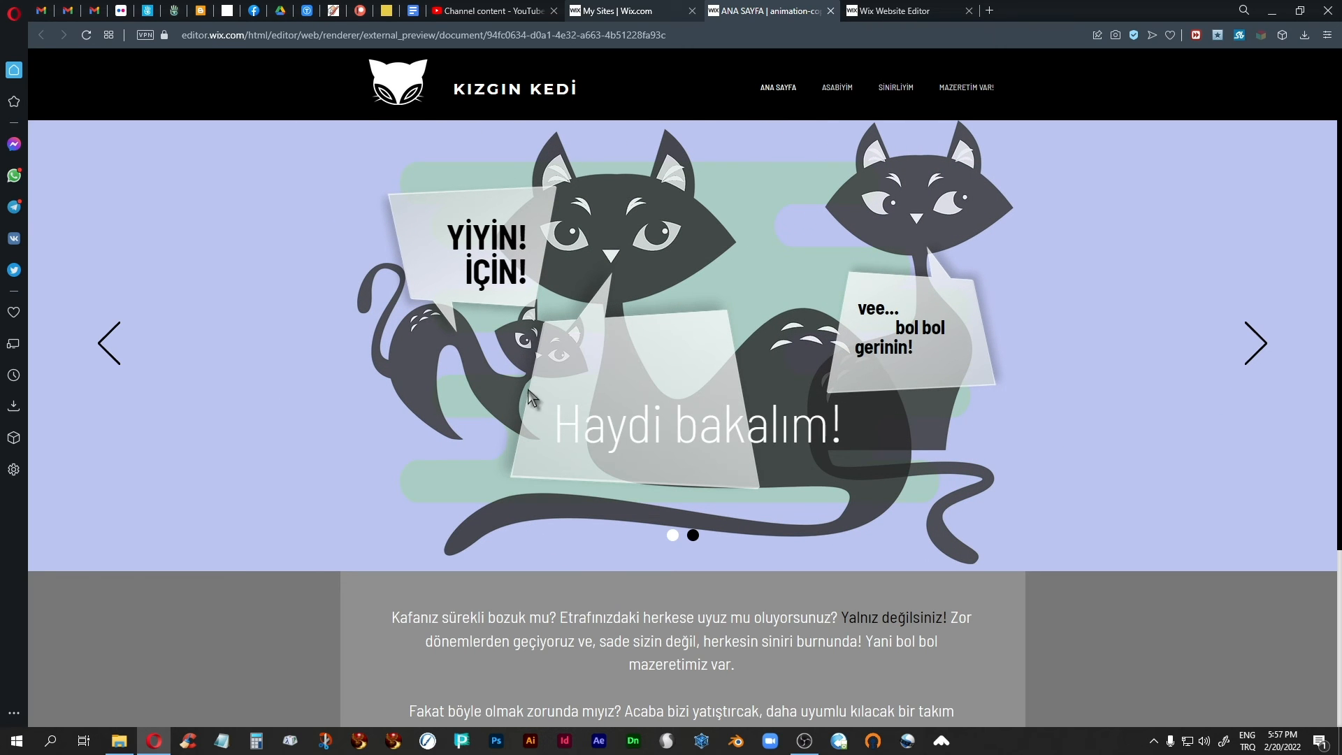
left_click(882, 15)
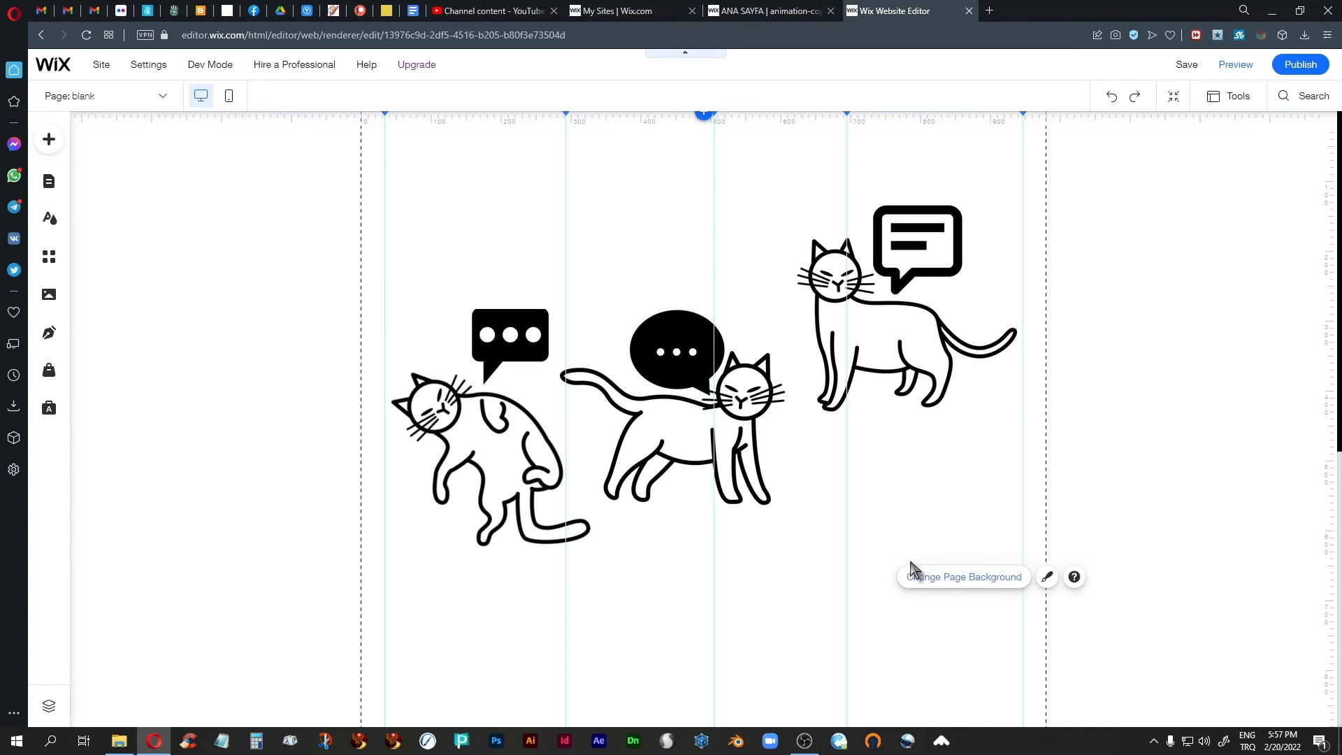
Select all the cat and speech bubble images together and delete them from the page.
left_click_drag(1092, 162, 212, 635)
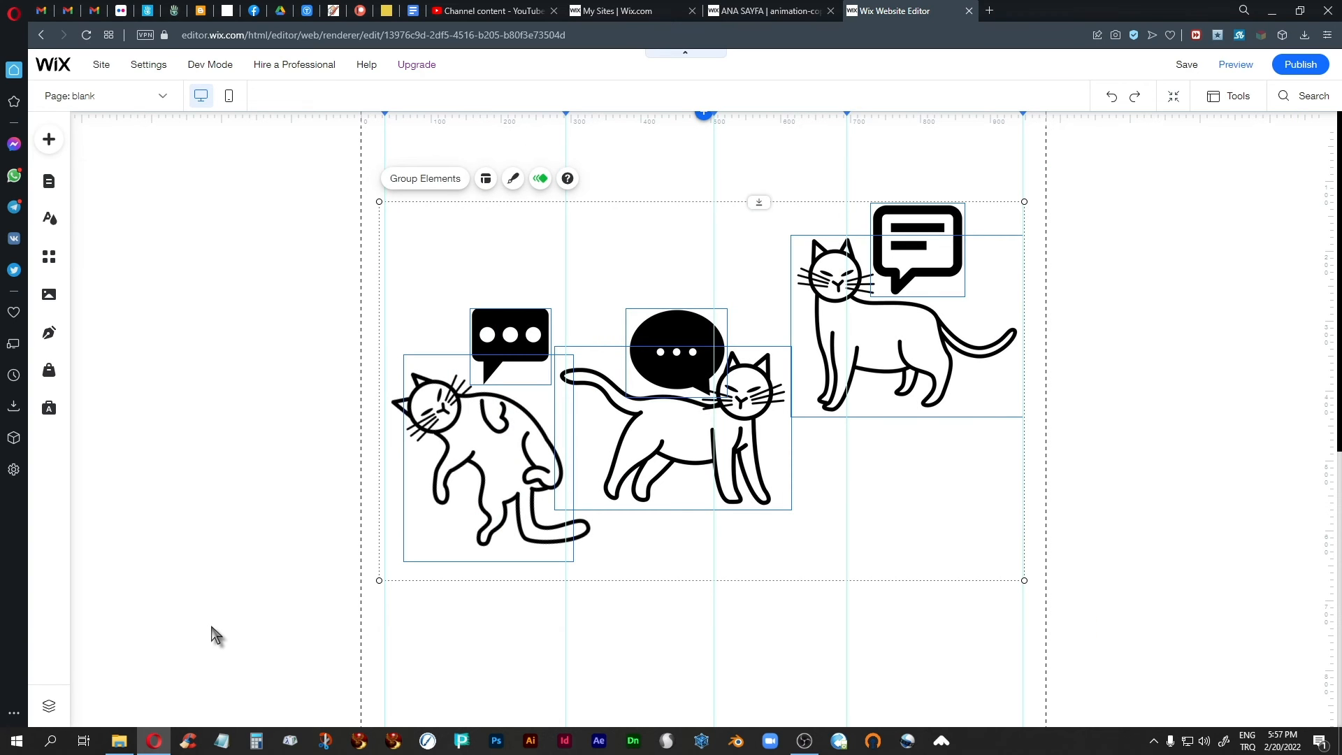
key("Delete")
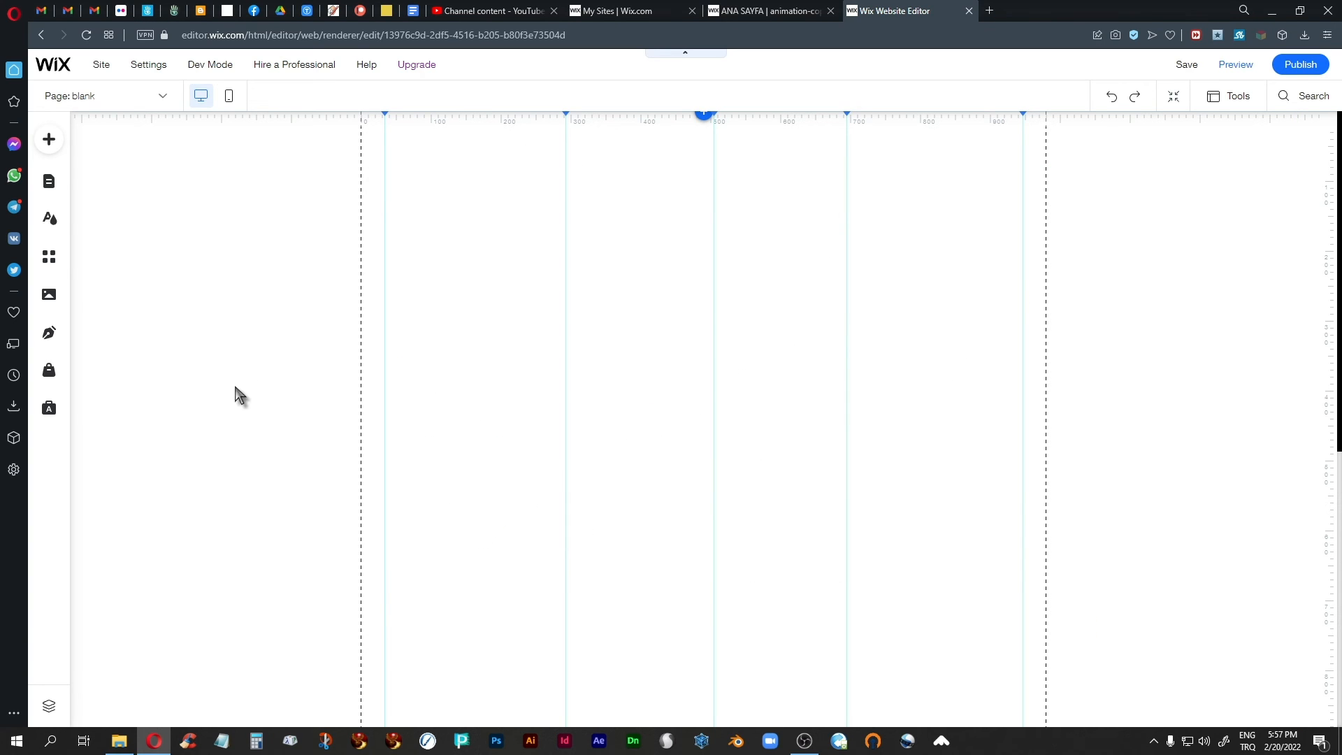
left_click(232, 434)
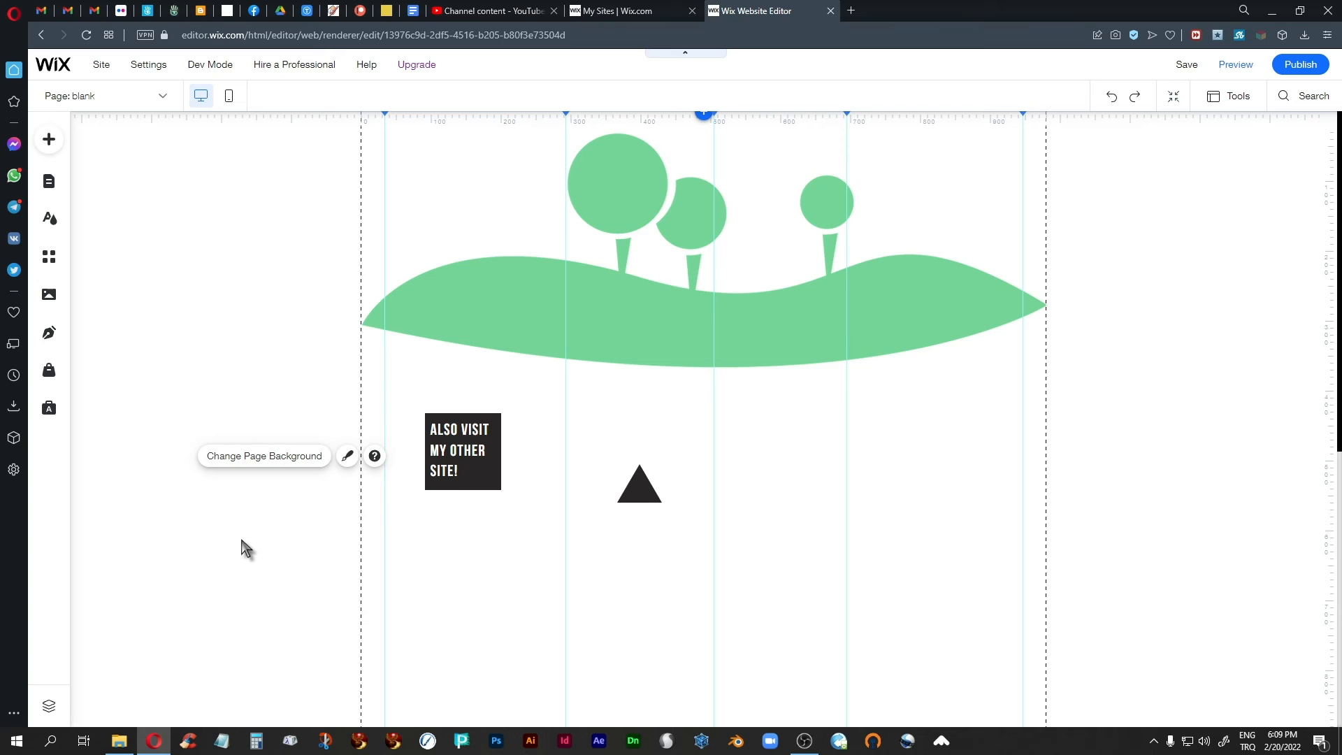
Move the black triangle beyond the gridlines to the page's lower-right area and pin it to the screen.
left_click(642, 489)
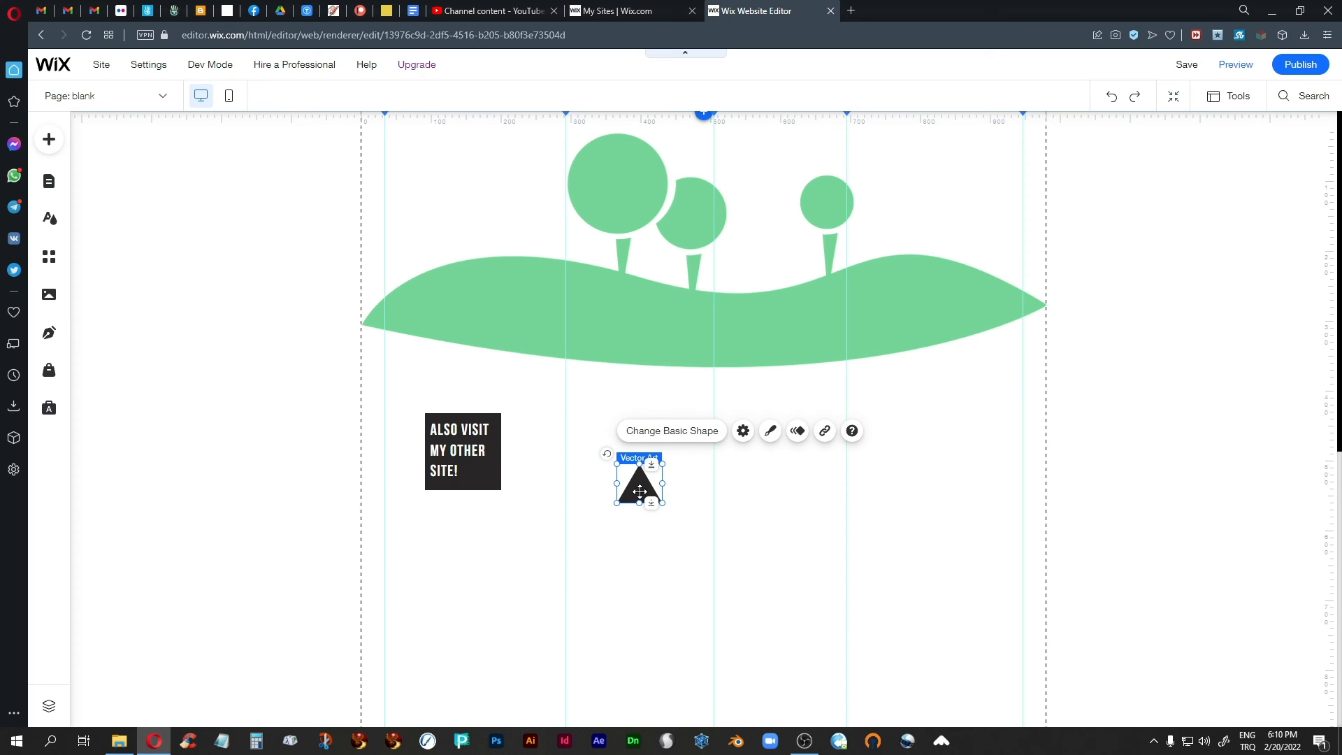
left_click_drag(640, 492, 1244, 647)
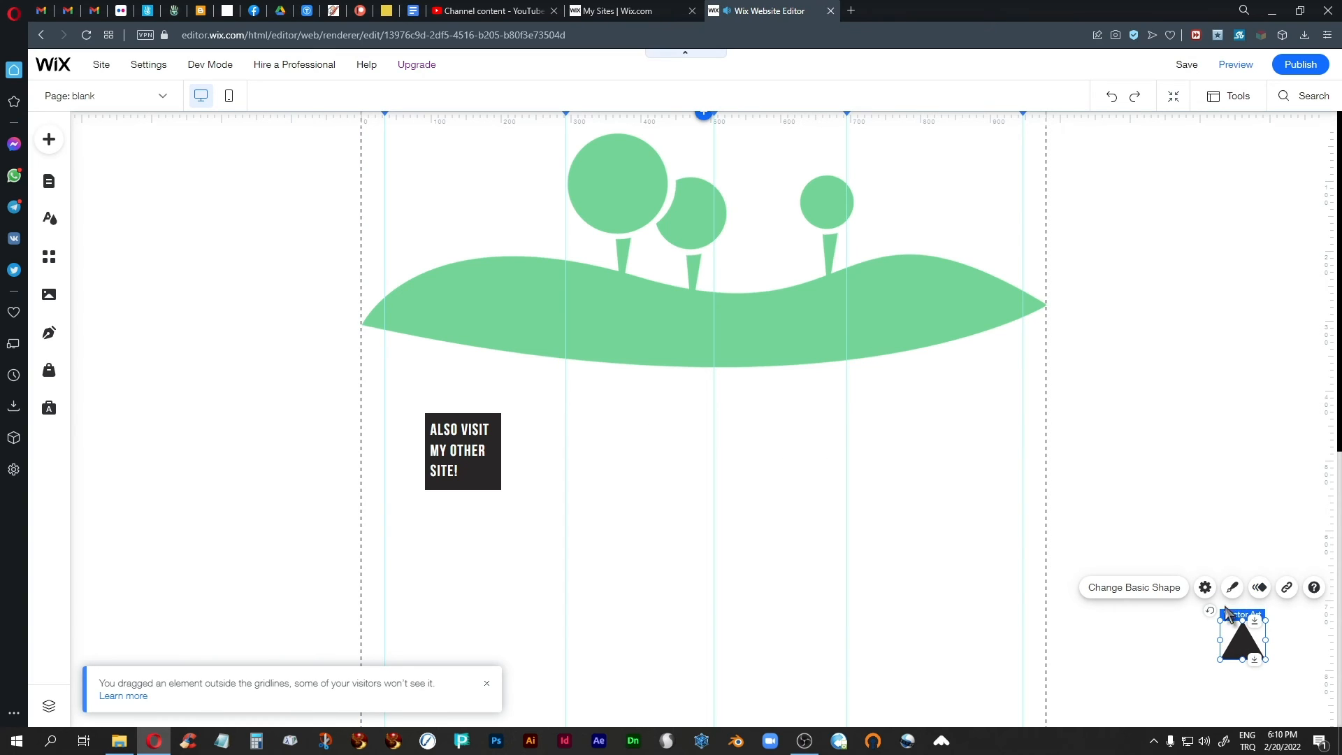
right_click(1236, 643)
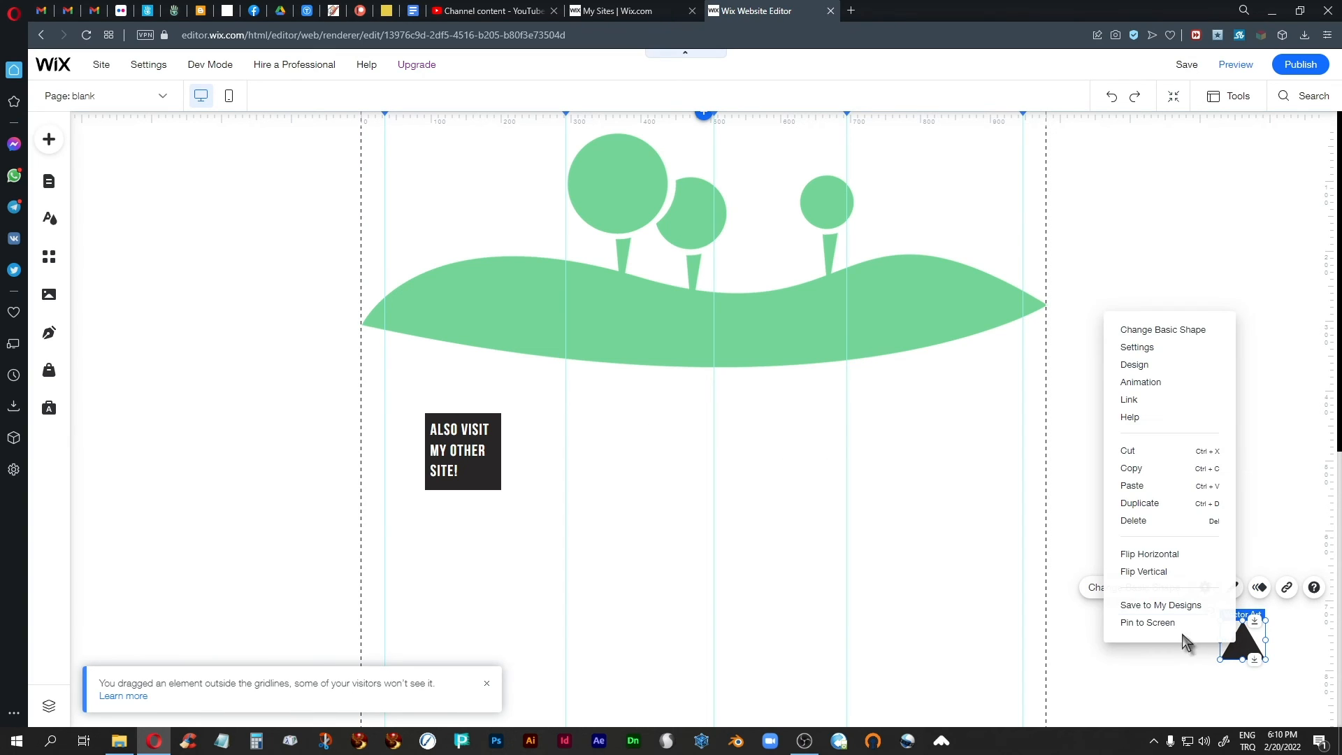
left_click(1155, 625)
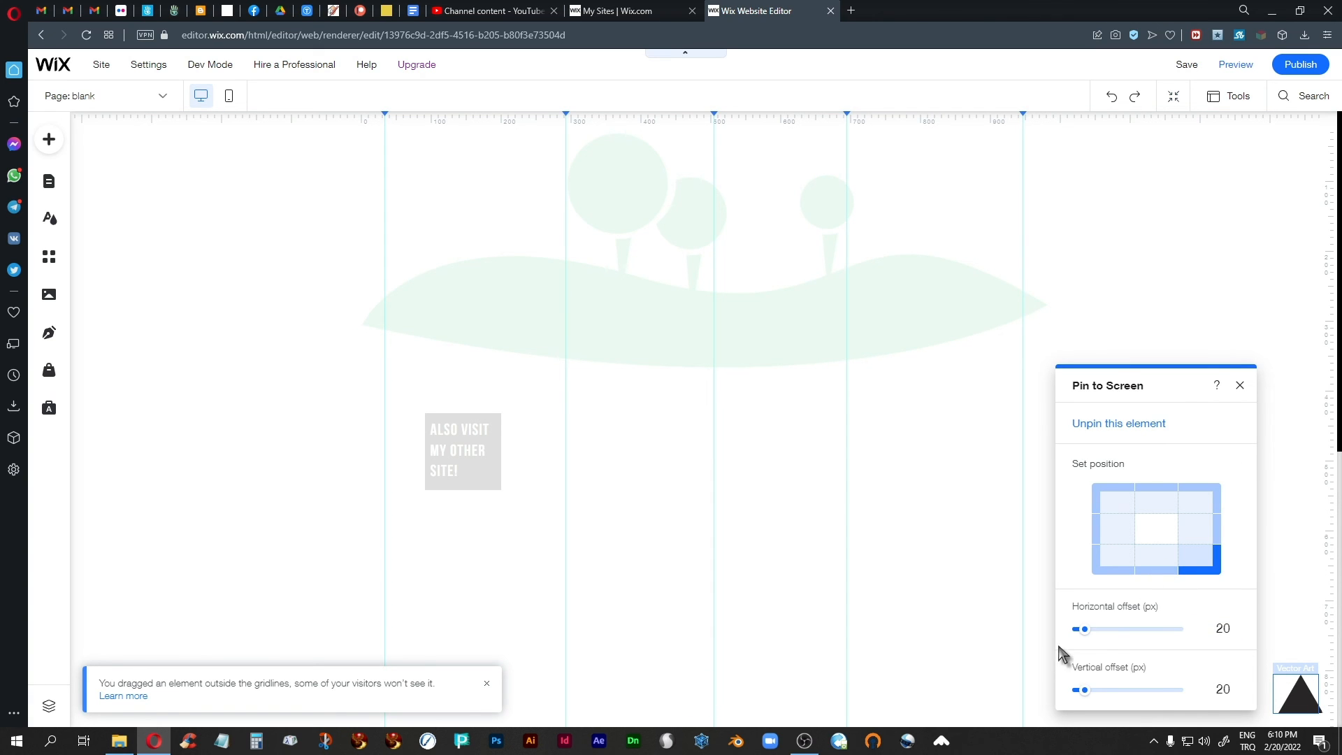
Set the pinned triangle's horizontal and vertical offsets to 34 px each and close its pin settings.
left_click_drag(1083, 630, 1088, 630)
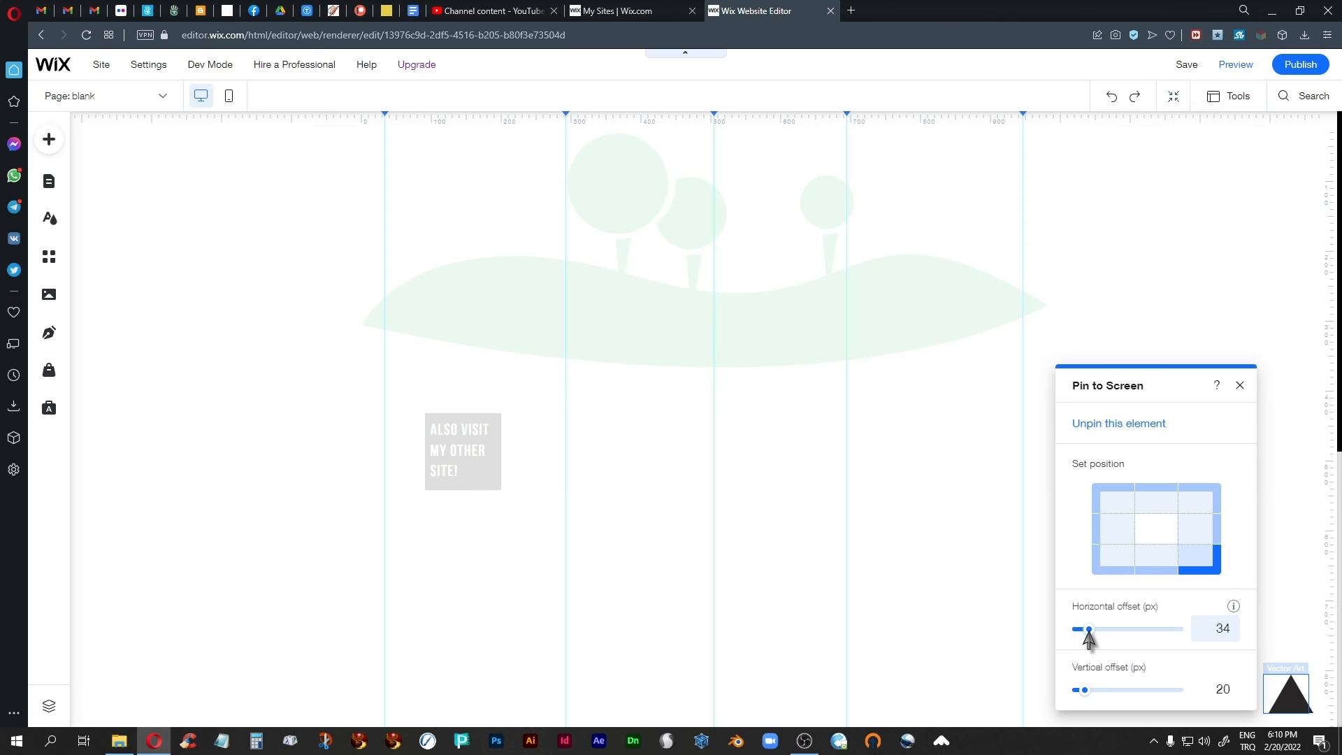
left_click_drag(1085, 689, 1088, 690)
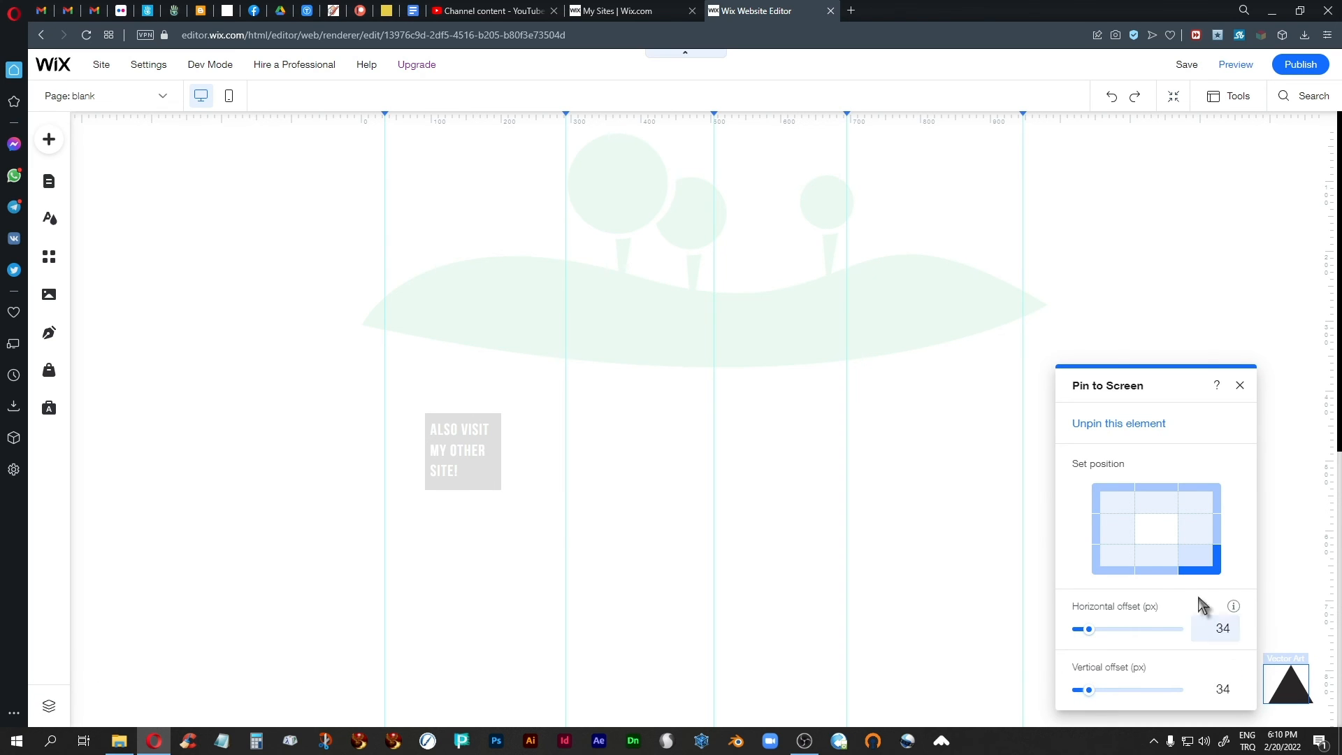
left_click(1240, 385)
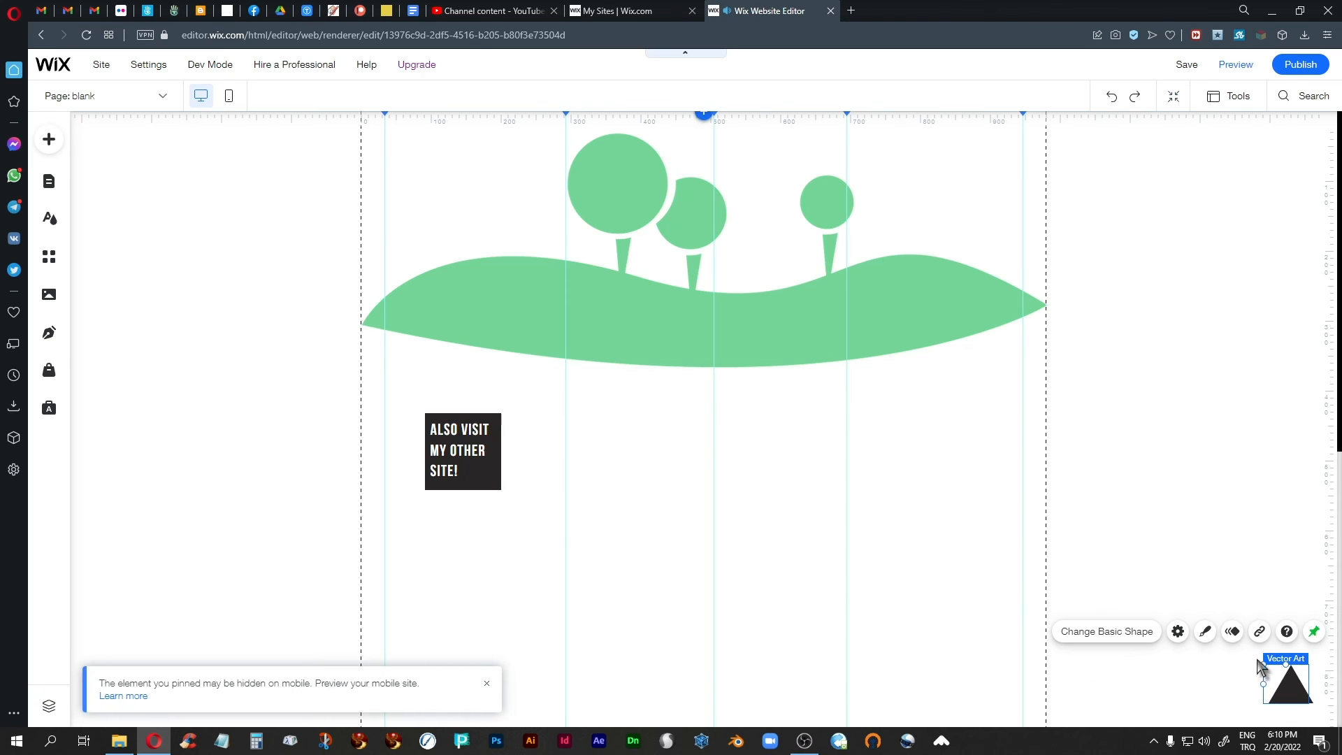
Link the black triangle to the top of the page.
left_click(1257, 632)
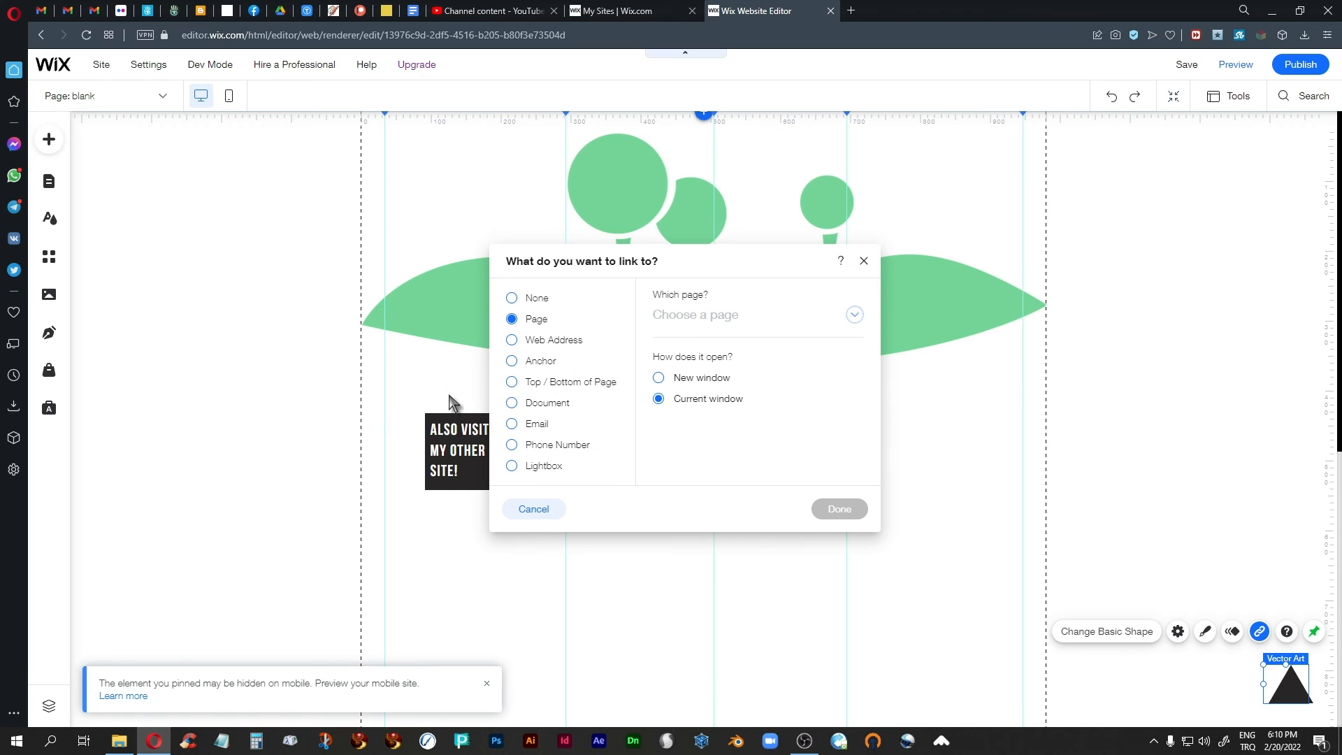
left_click(511, 382)
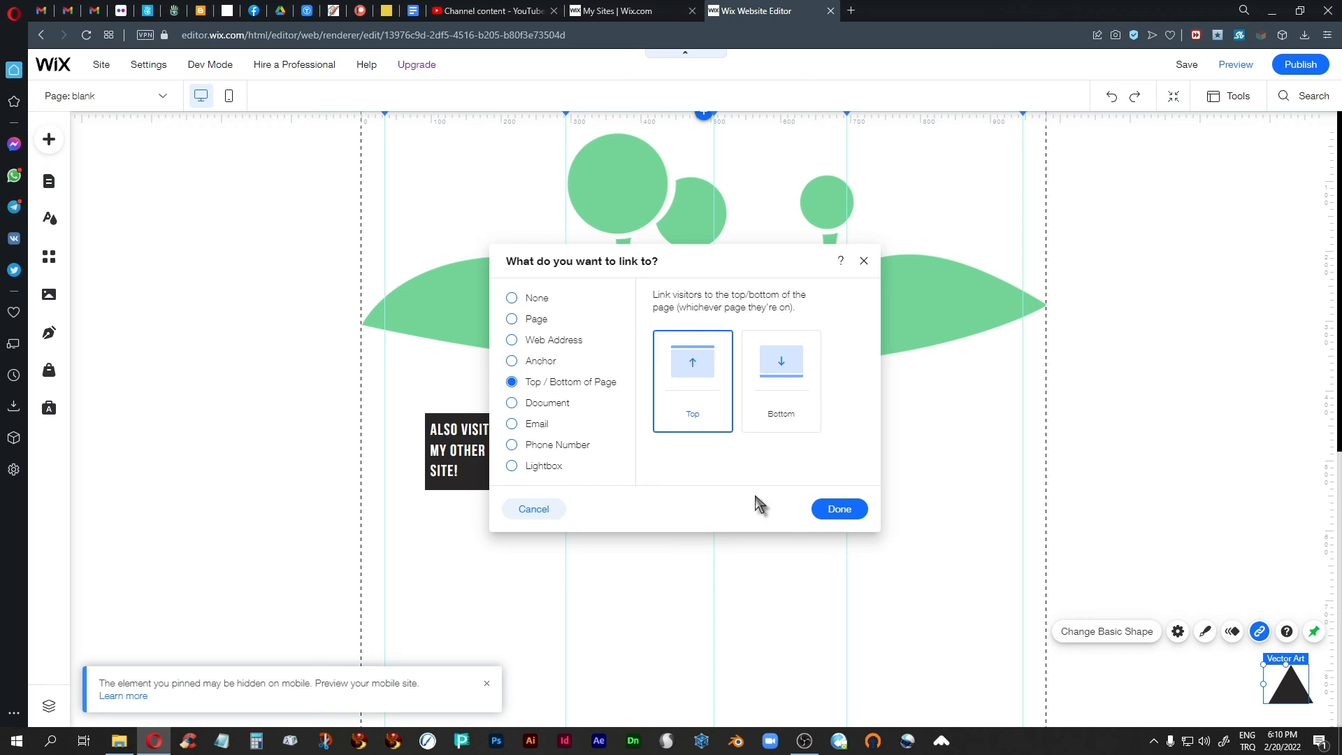
left_click(840, 509)
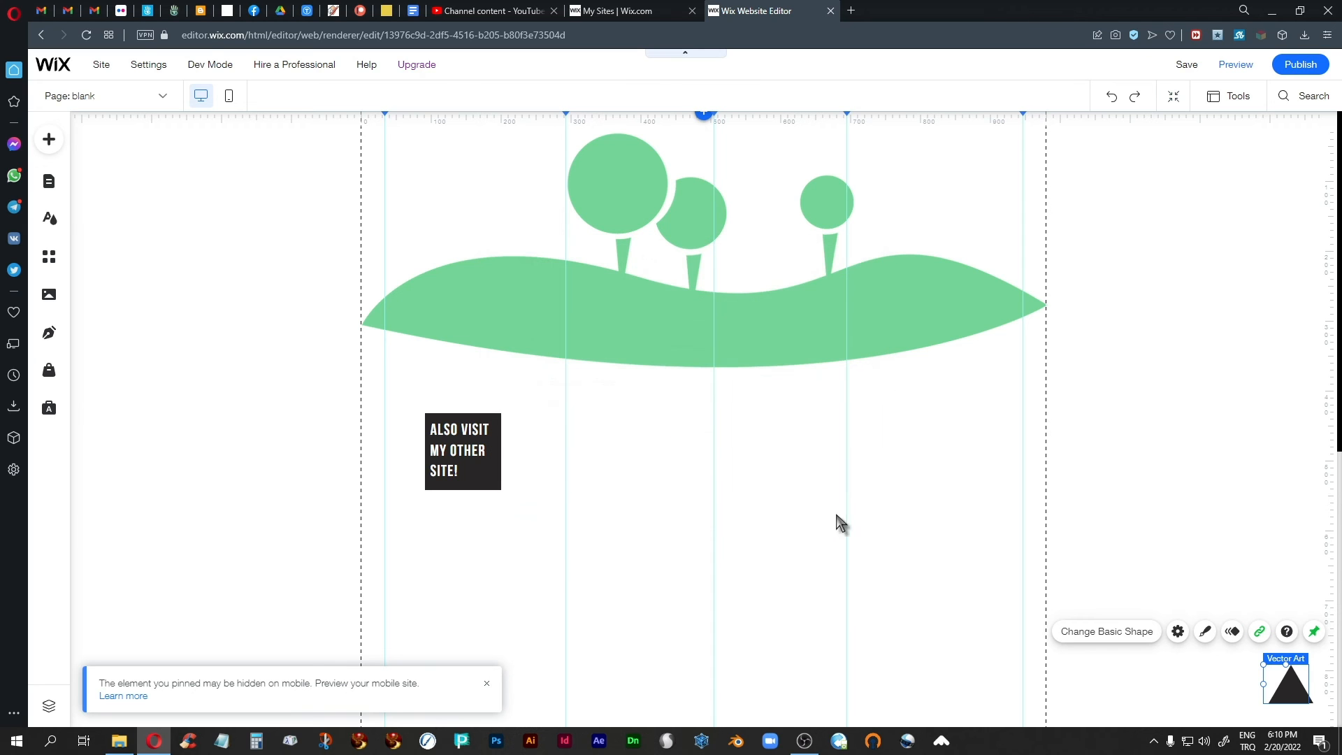
Preview the page, use the triangle to jump from far down the page back to its top, and return to the editor.
left_click(788, 560)
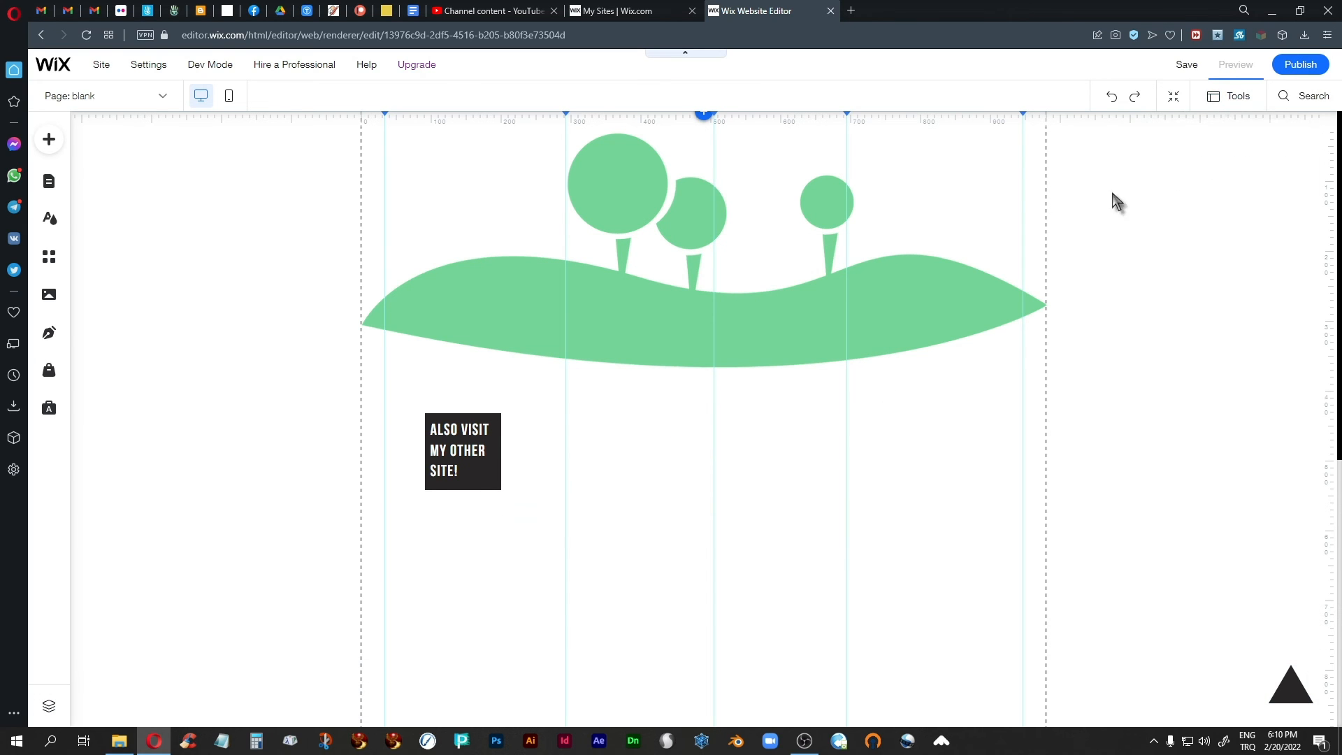
scroll(1036, 336, "down", 6)
scroll(1036, 335, "down", 1)
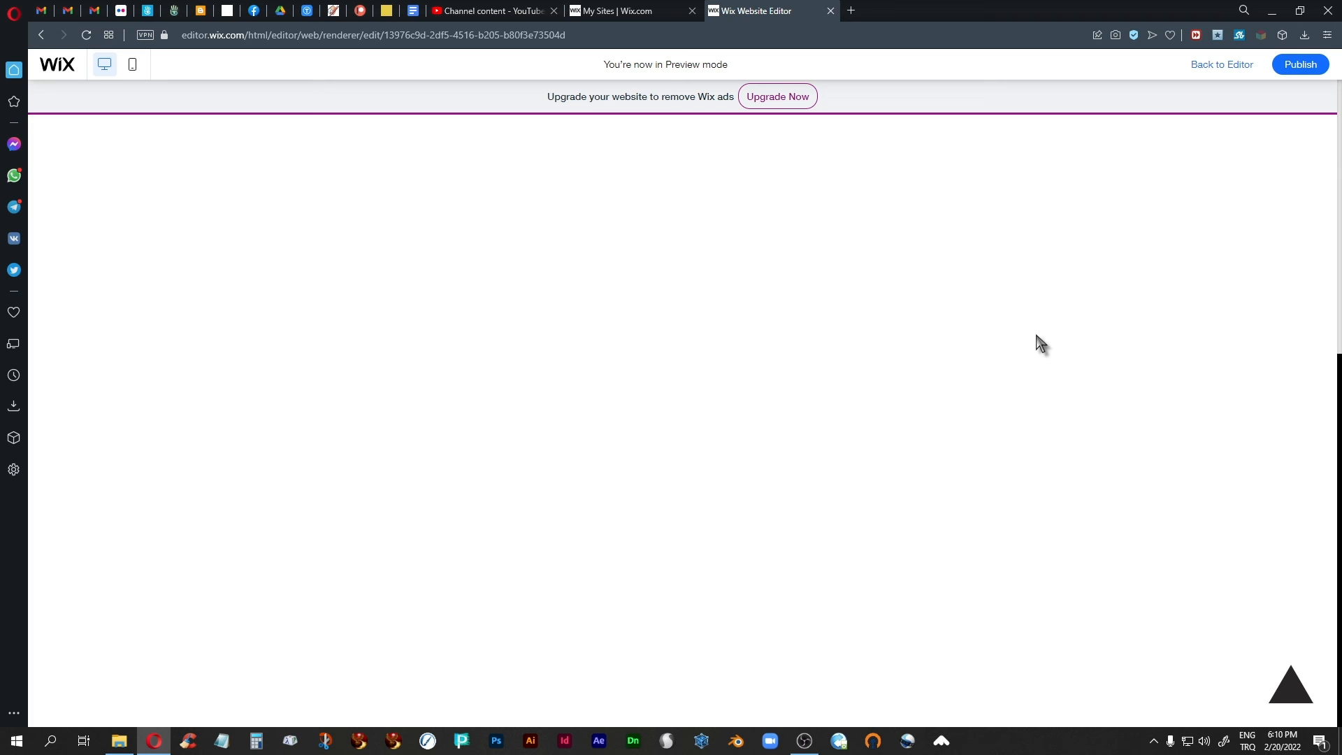
left_click(1288, 699)
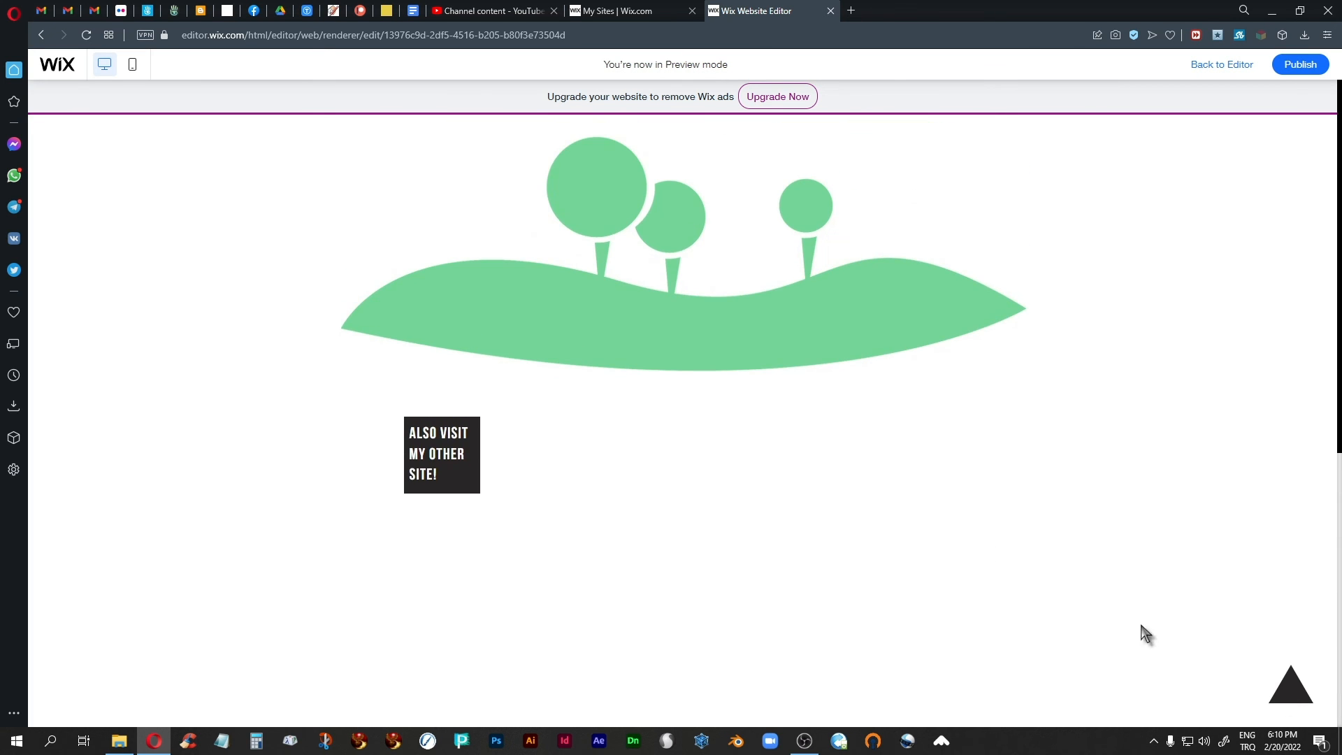
left_click(1214, 68)
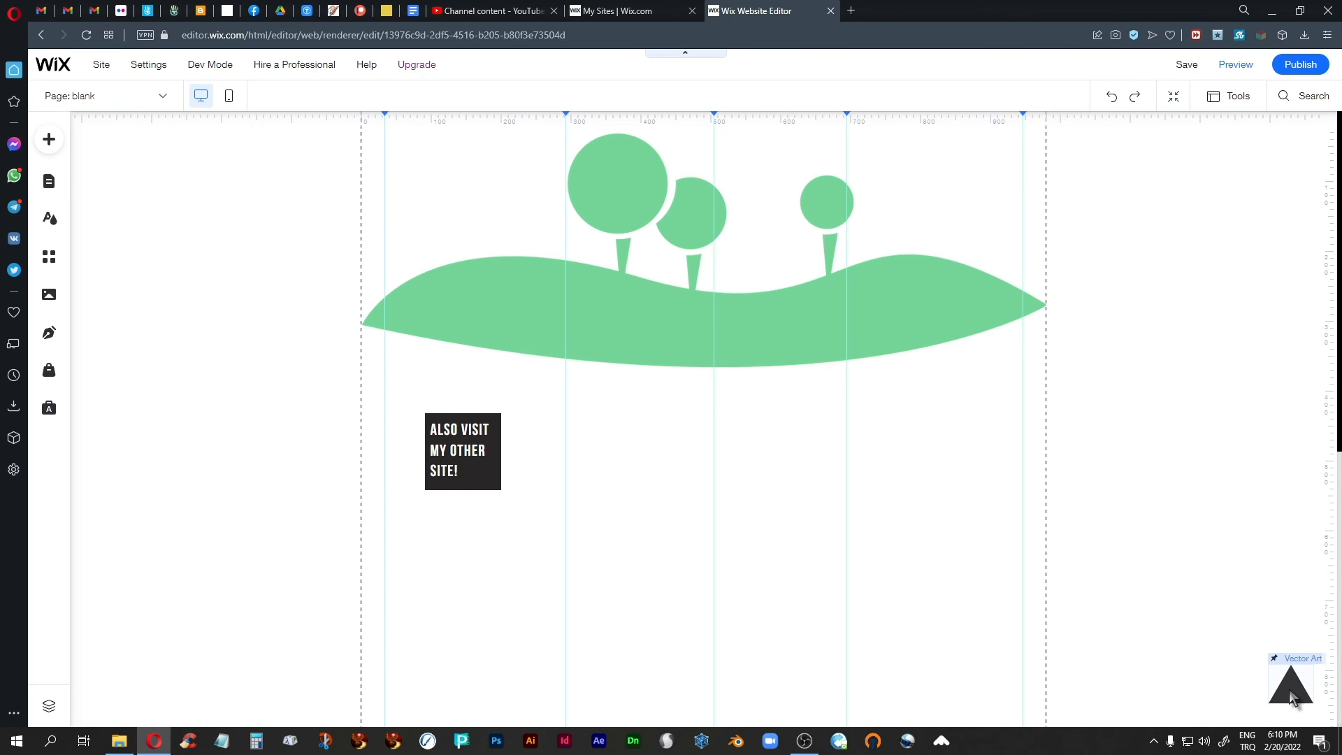
Unpin the black triangle from the screen and move it above the hill's left end, beside the trees.
left_click(1289, 689)
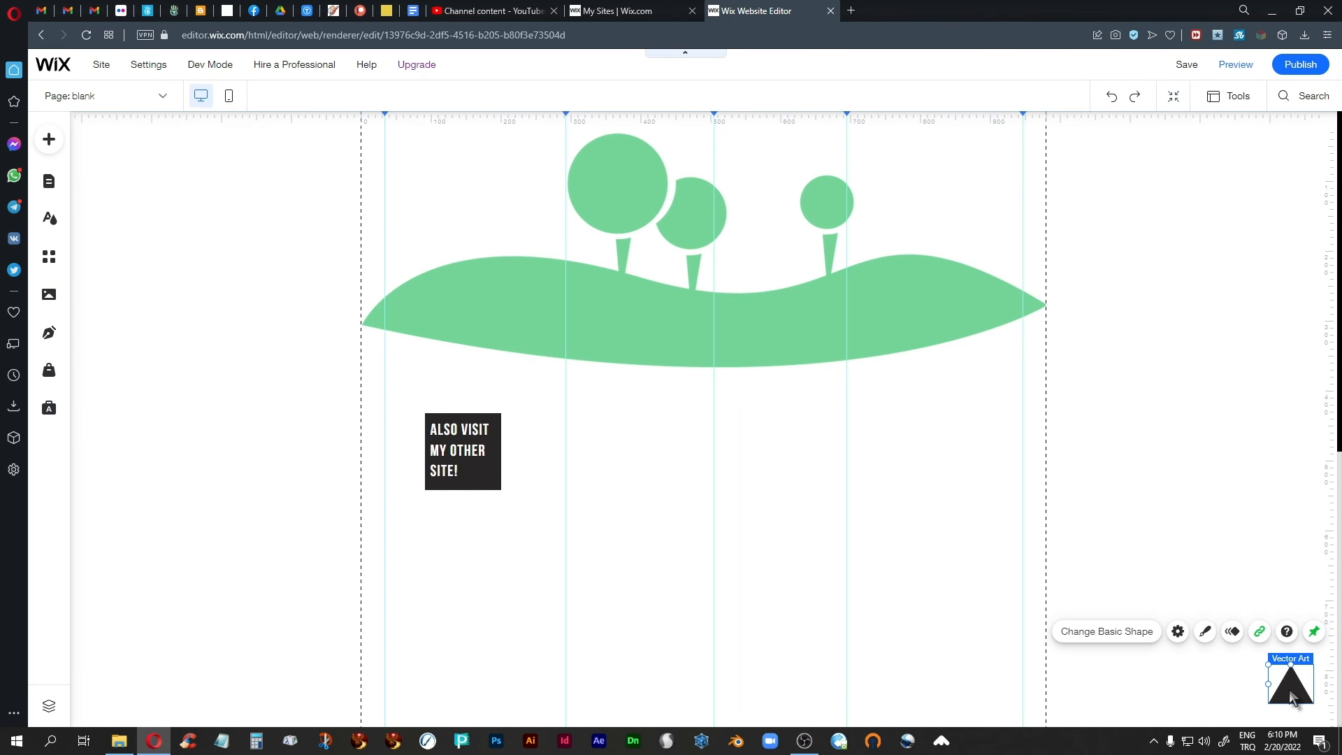
left_click(1314, 632)
left_click(1135, 419)
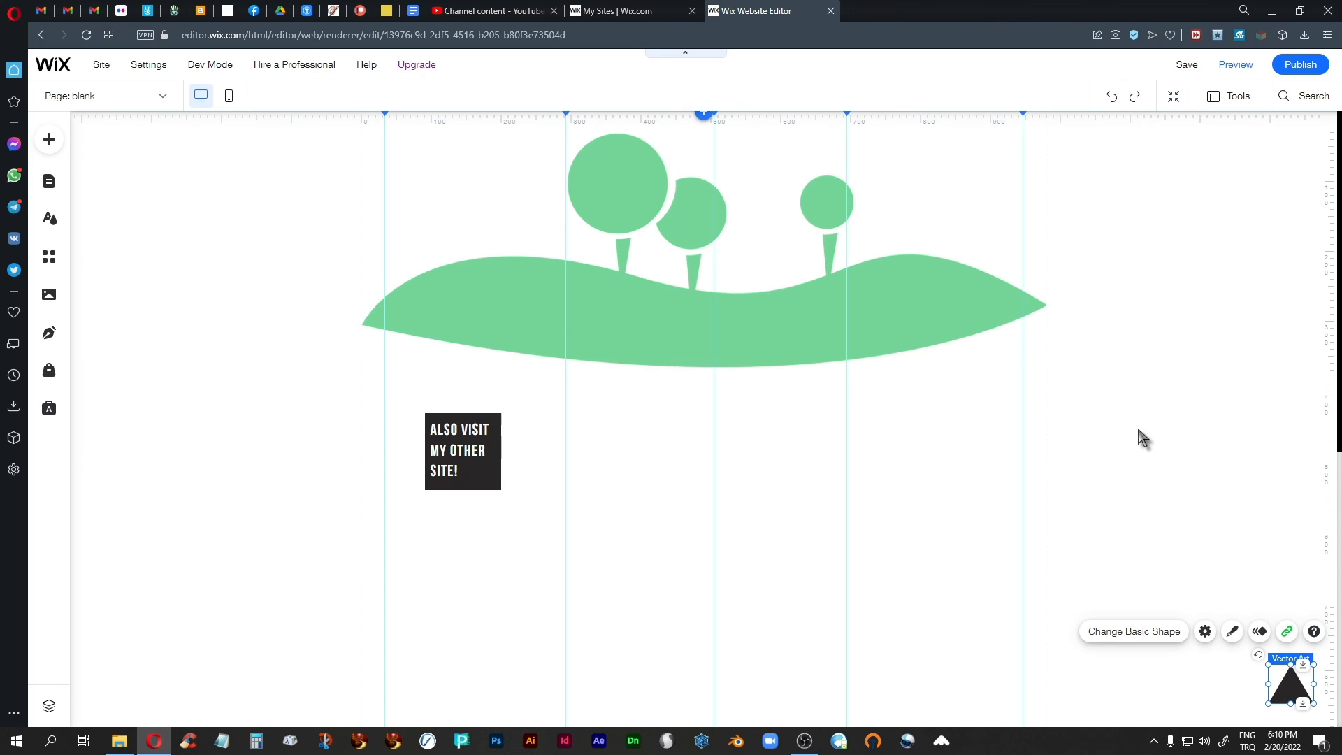
left_click_drag(1291, 689, 422, 205)
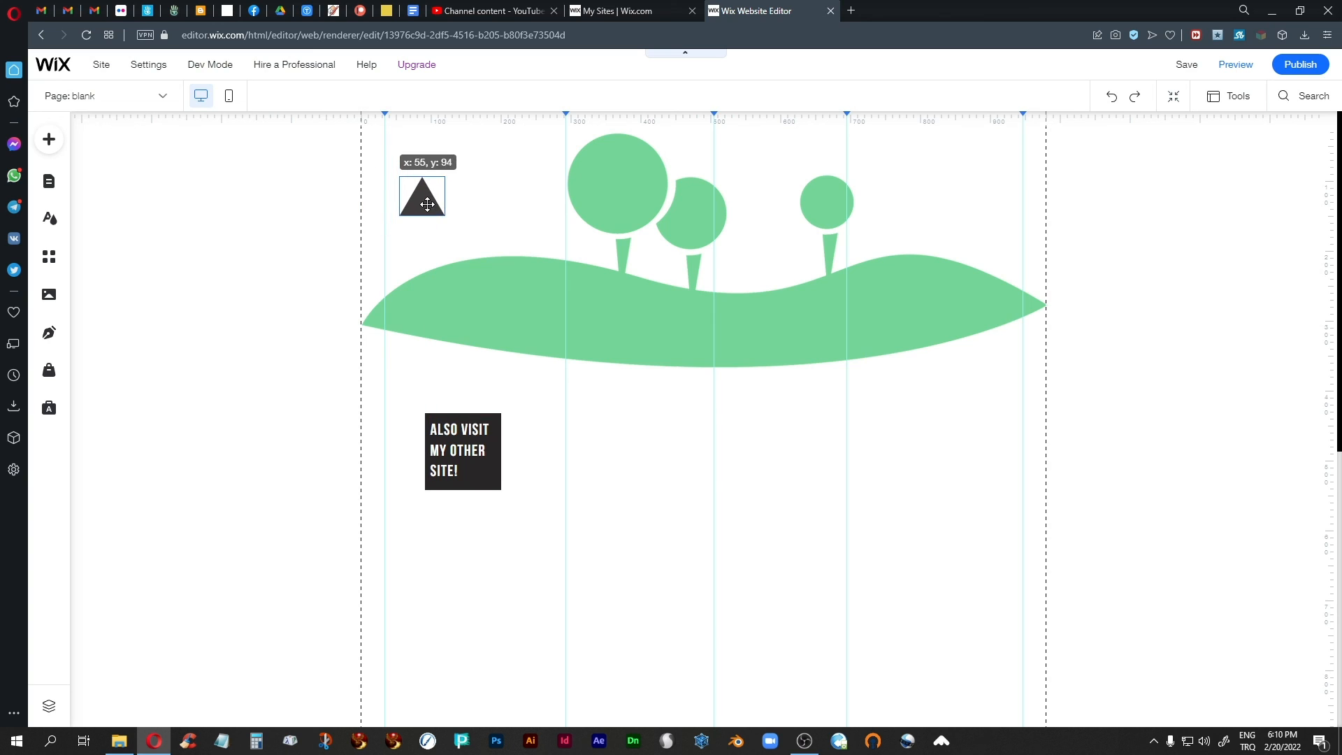
Move the "ALSO VISIT MY OTHER SITE!" box to the page's lower-right corner and pin it to the screen with the default 20 px offsets.
left_click(495, 478)
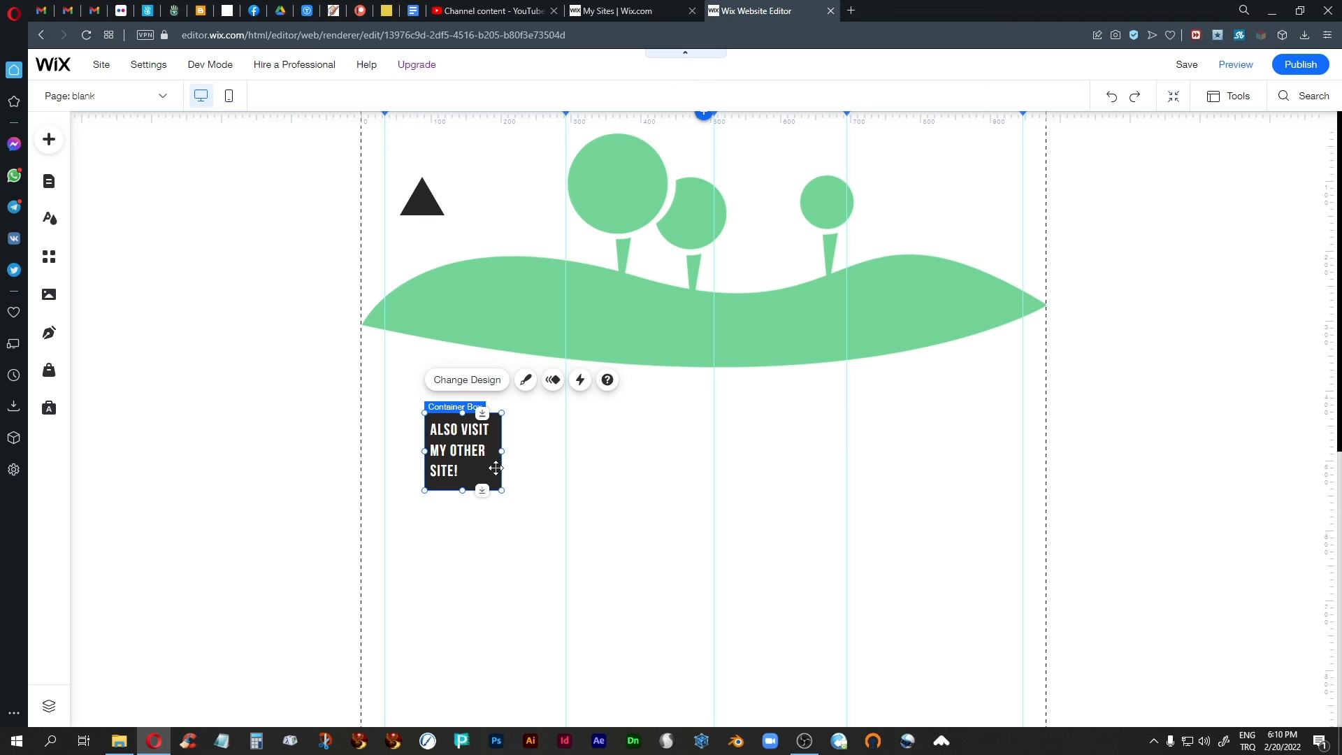
left_click_drag(496, 468, 1298, 682)
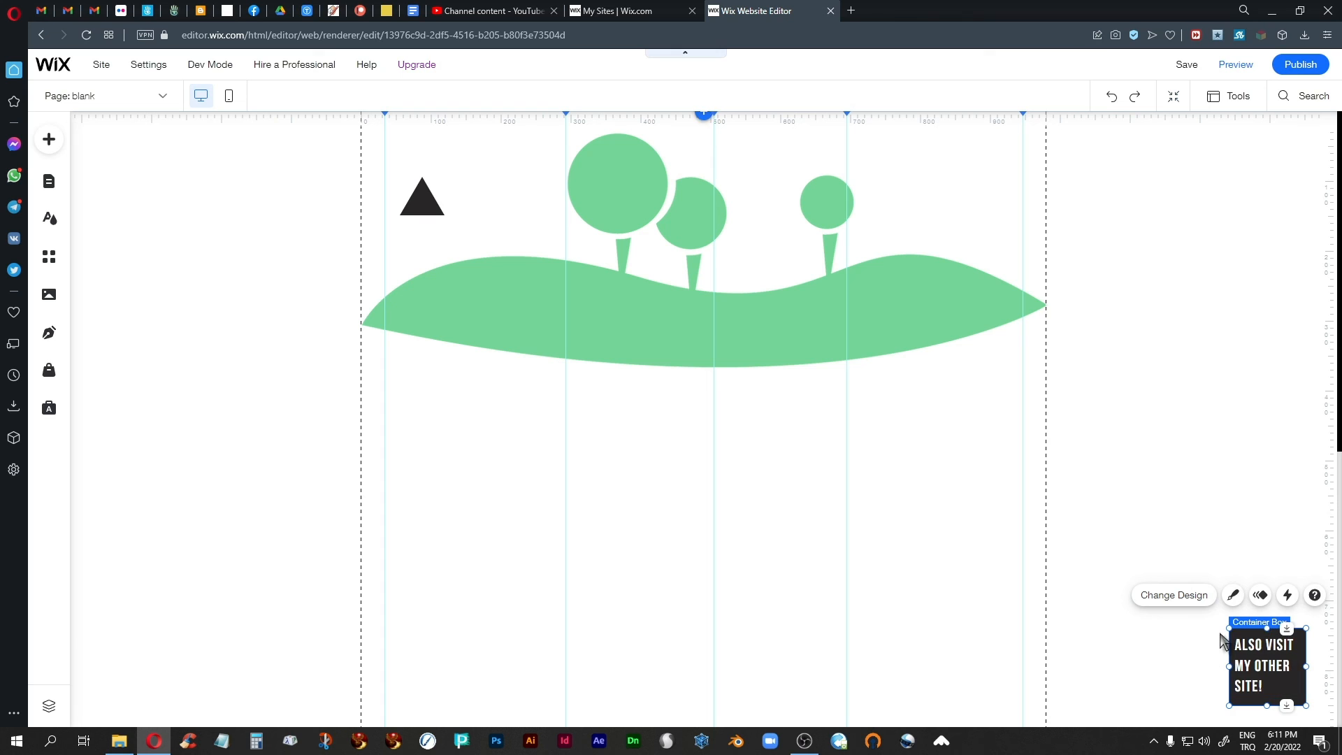
right_click(1301, 683)
left_click(1189, 663)
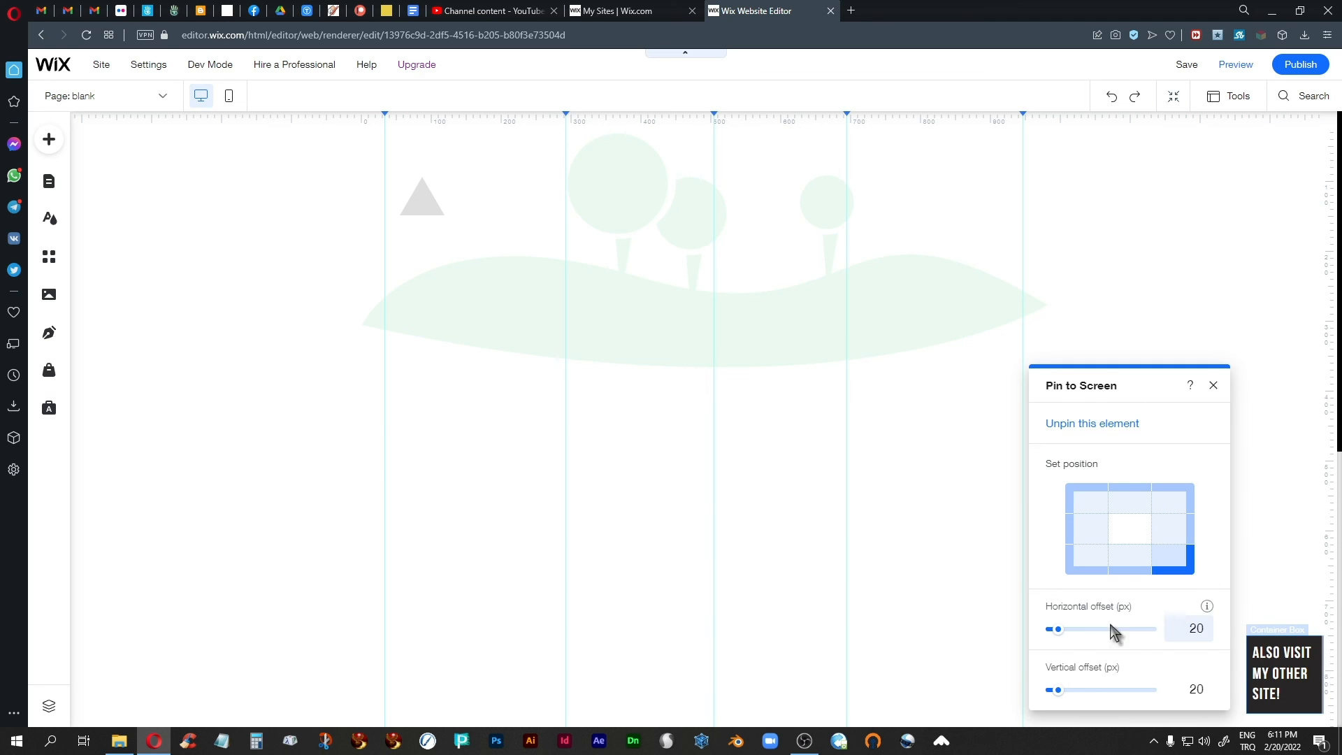
left_click(1214, 386)
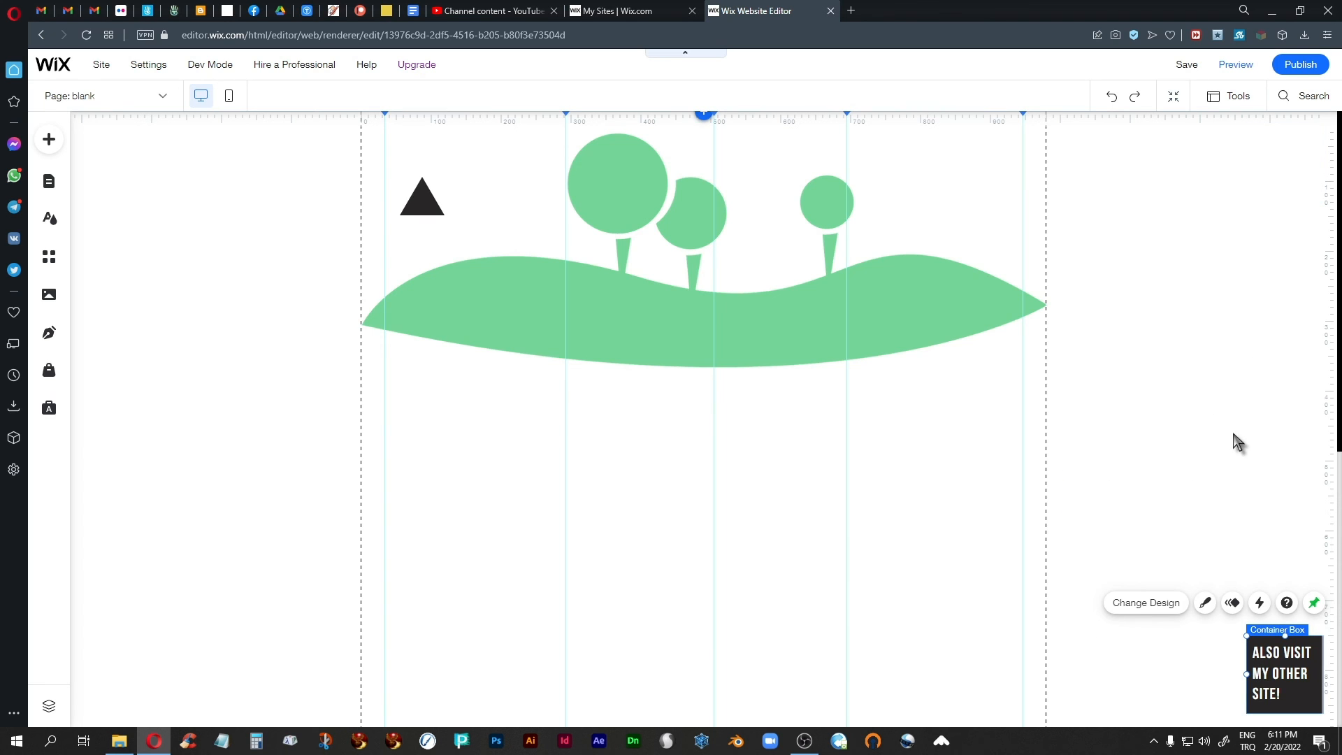
left_click(1202, 276)
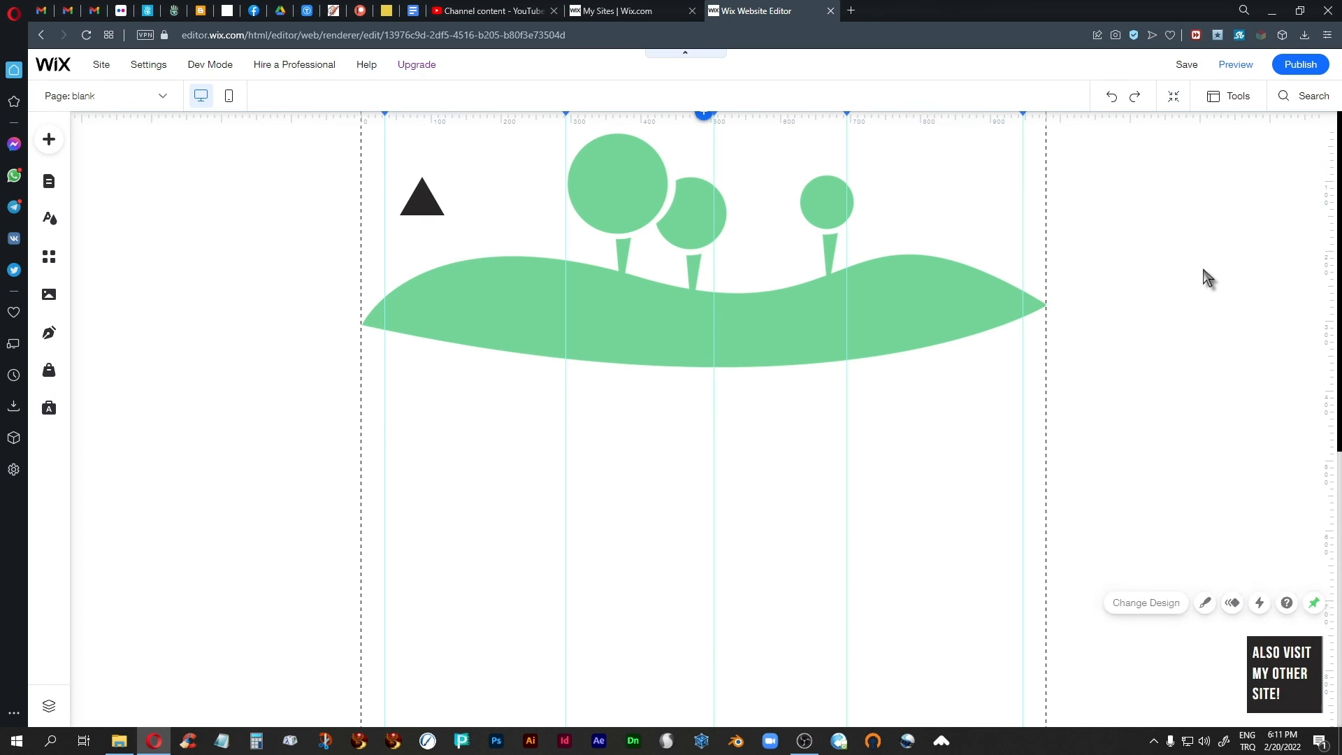
Preview the page, test the pinned box by narrowing and widening the browser window, and return to the editor in a maximized window.
left_click(1236, 66)
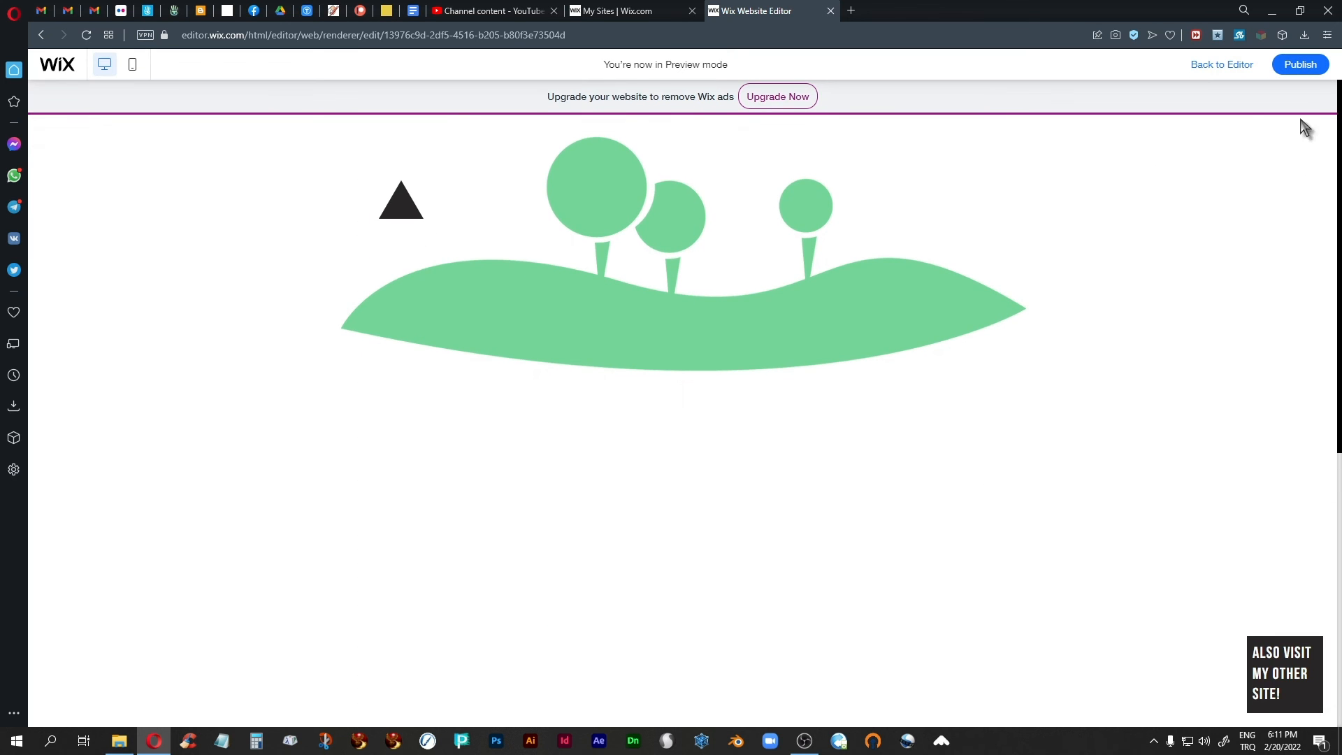
left_click(1301, 10)
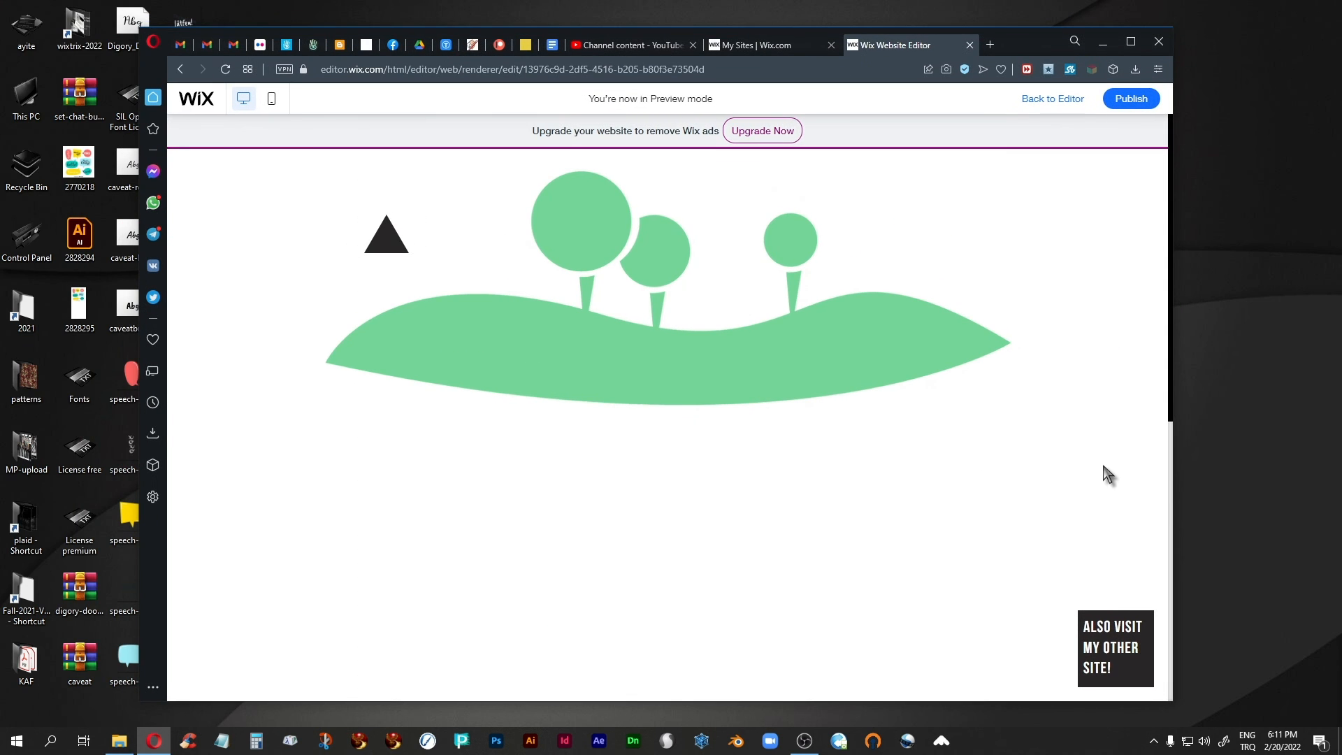
left_click_drag(1174, 489, 839, 473)
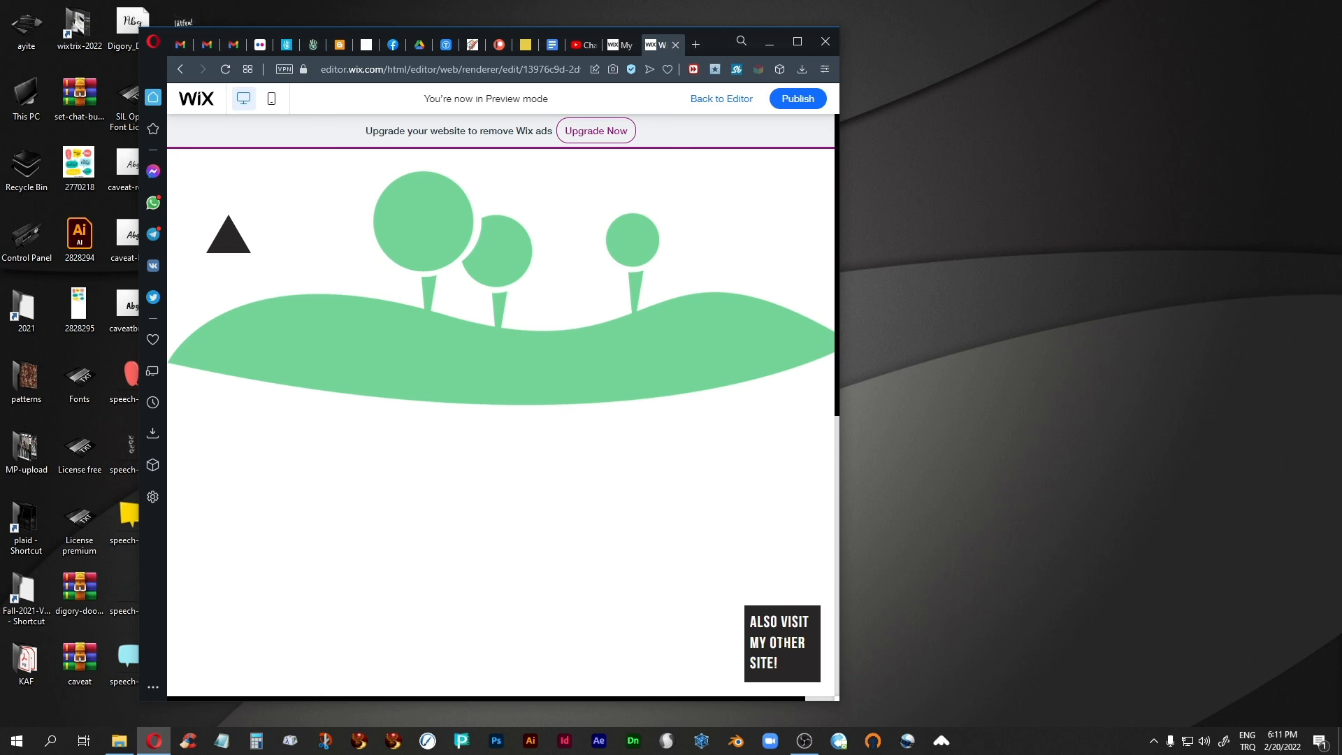
left_click_drag(842, 384, 1292, 478)
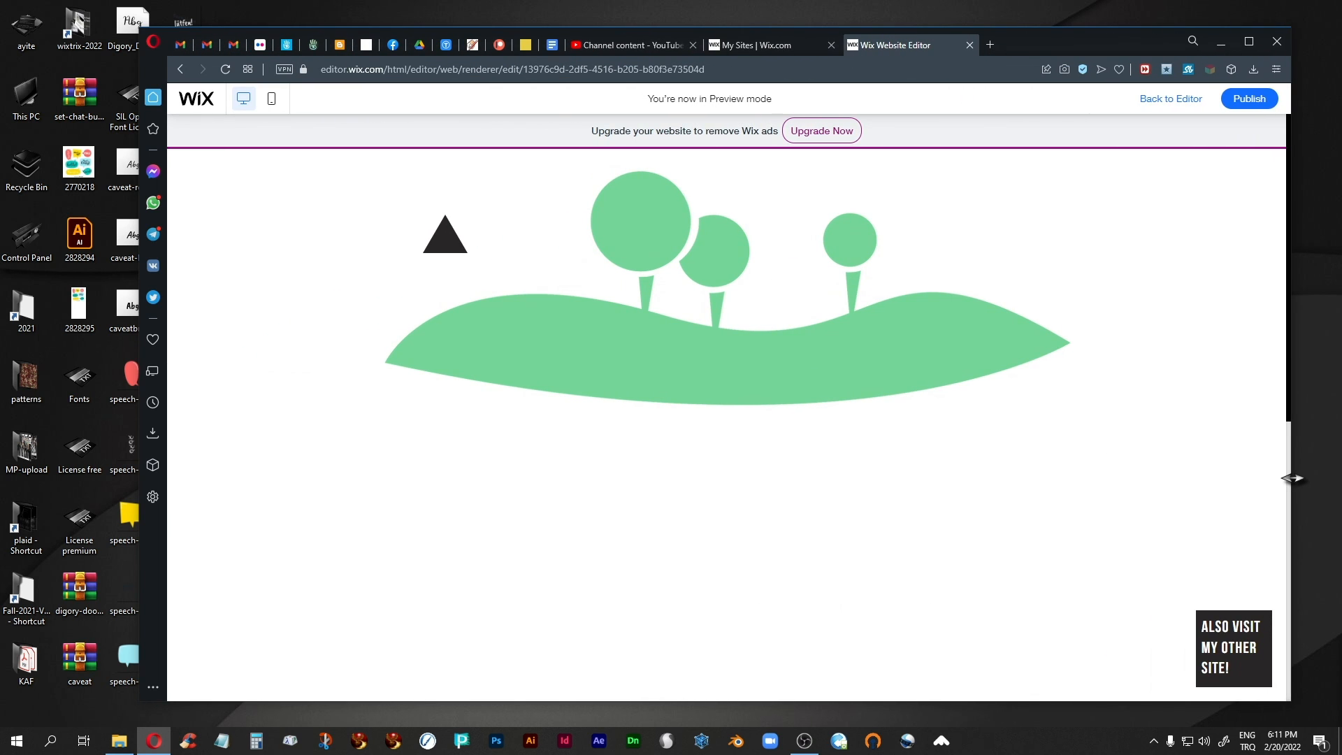
left_click(1249, 41)
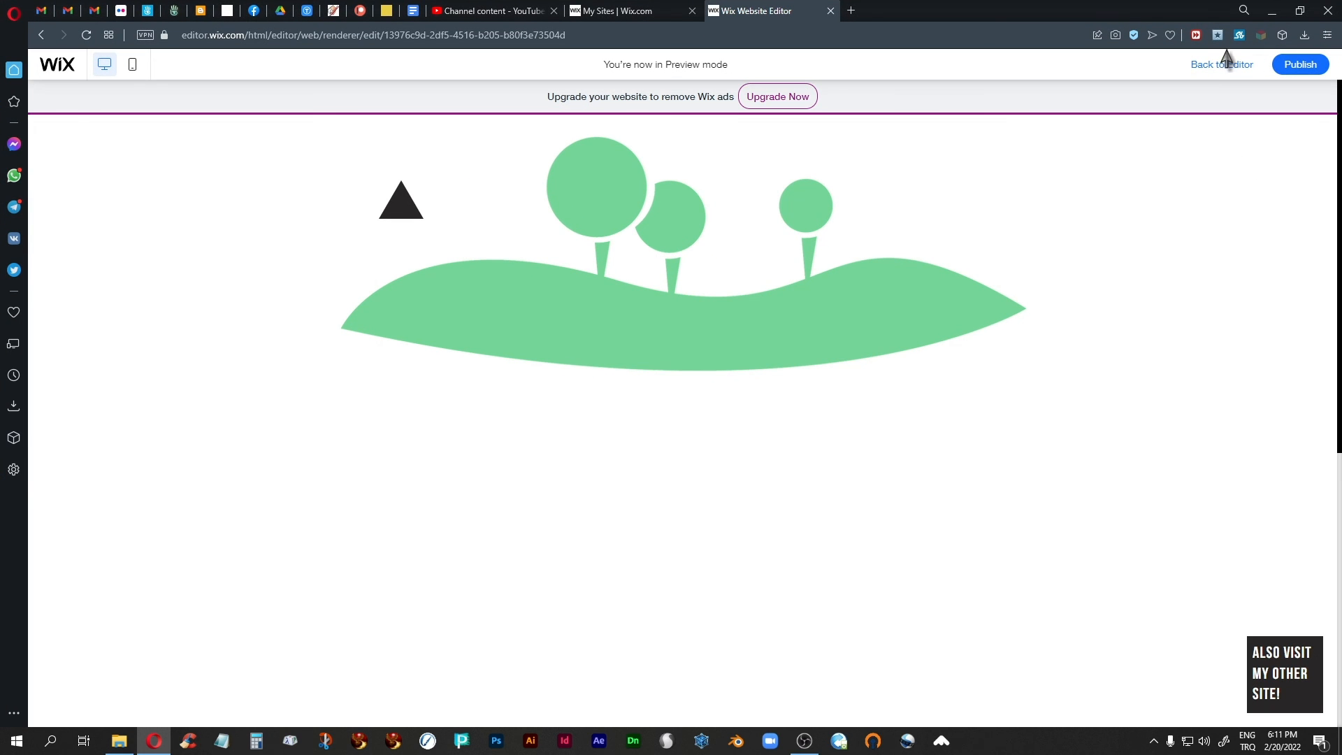
left_click(1208, 65)
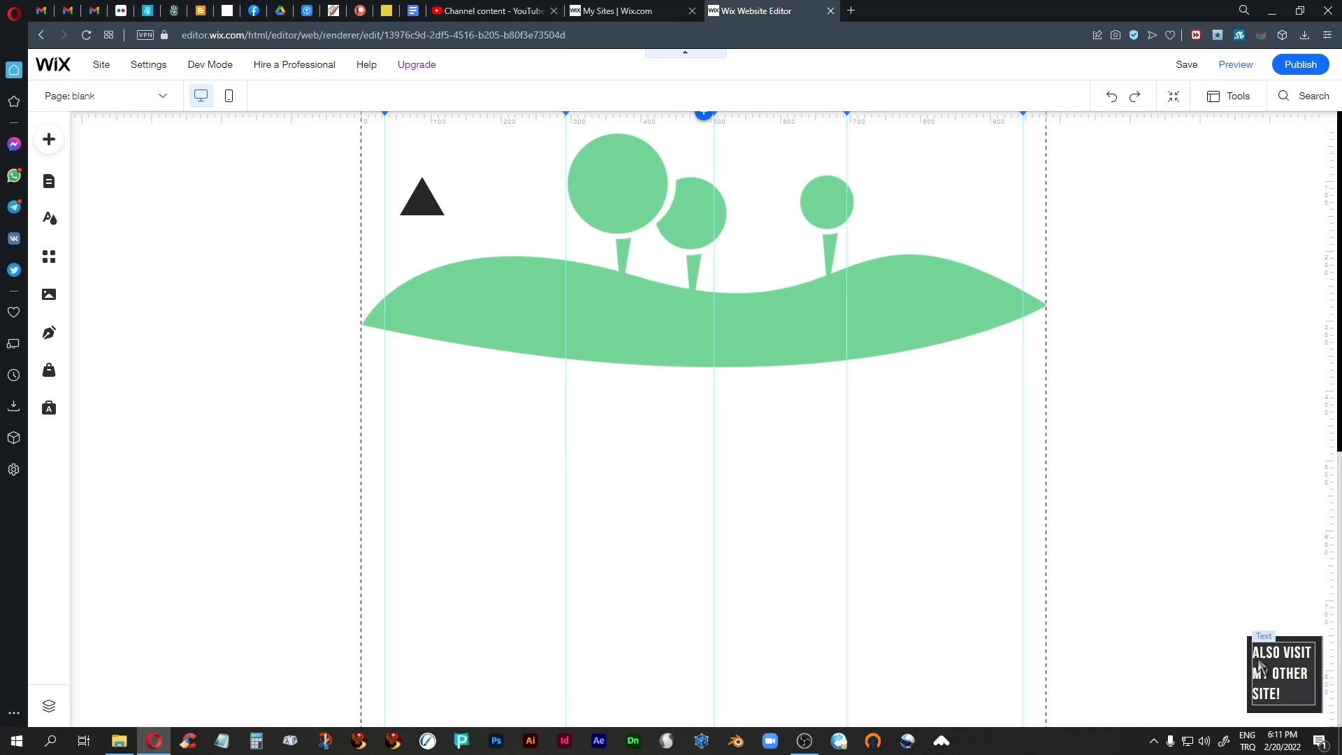
Unpin the "ALSO VISIT MY OTHER SITE!" box and move it to the middle of the page below the green hill.
right_click(1315, 712)
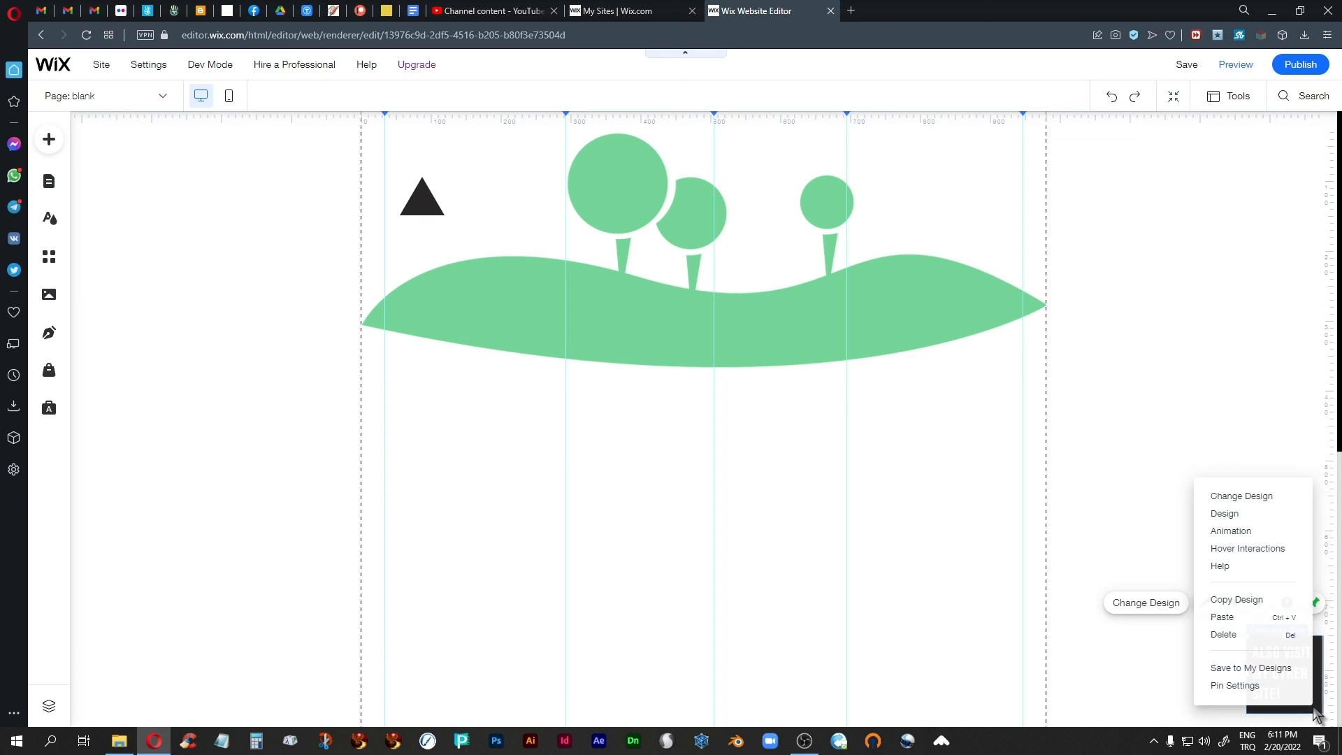
left_click(1225, 688)
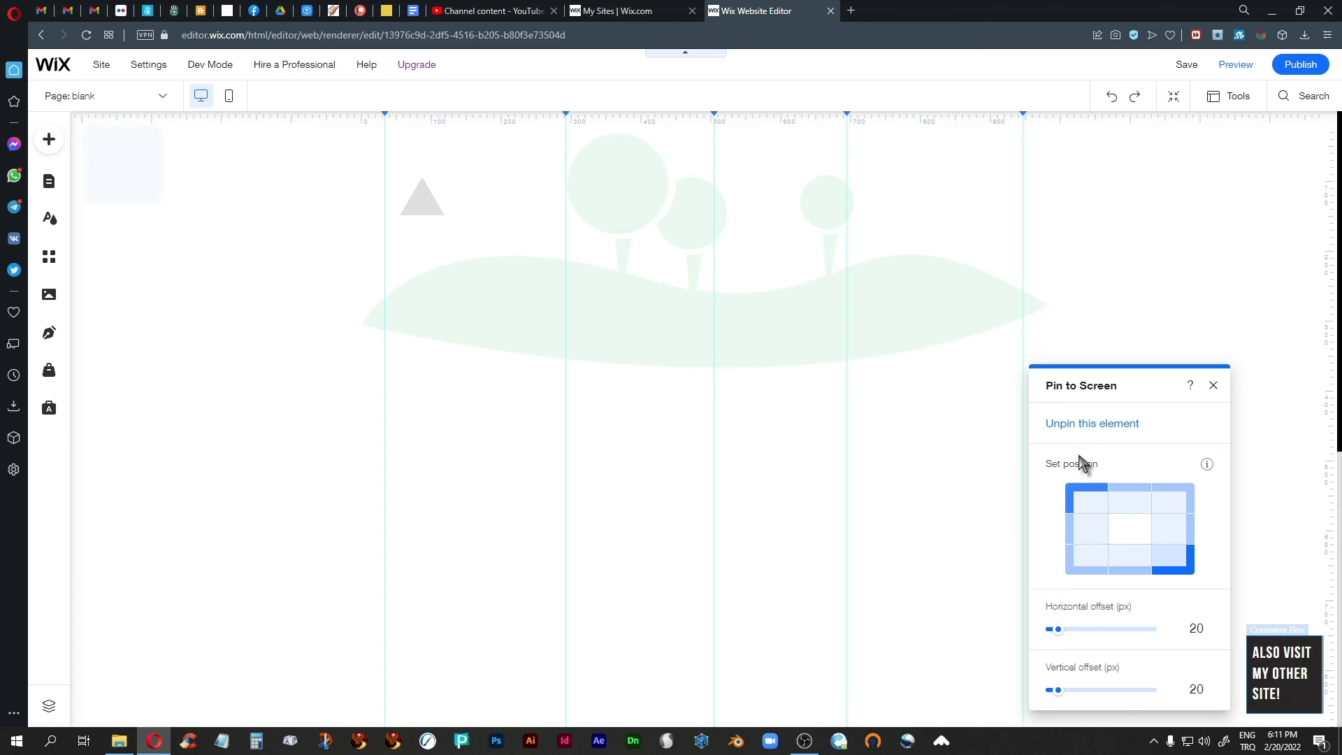
left_click(1081, 424)
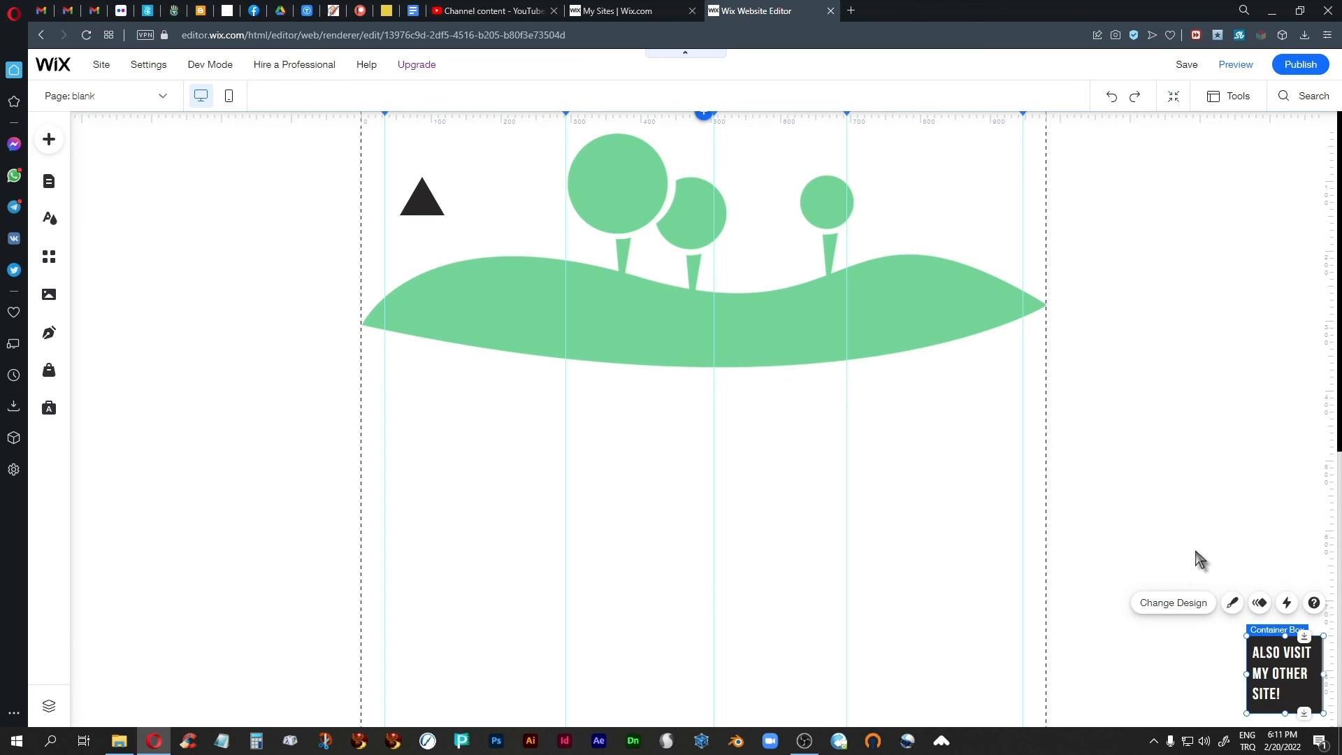
left_click_drag(1317, 705, 741, 583)
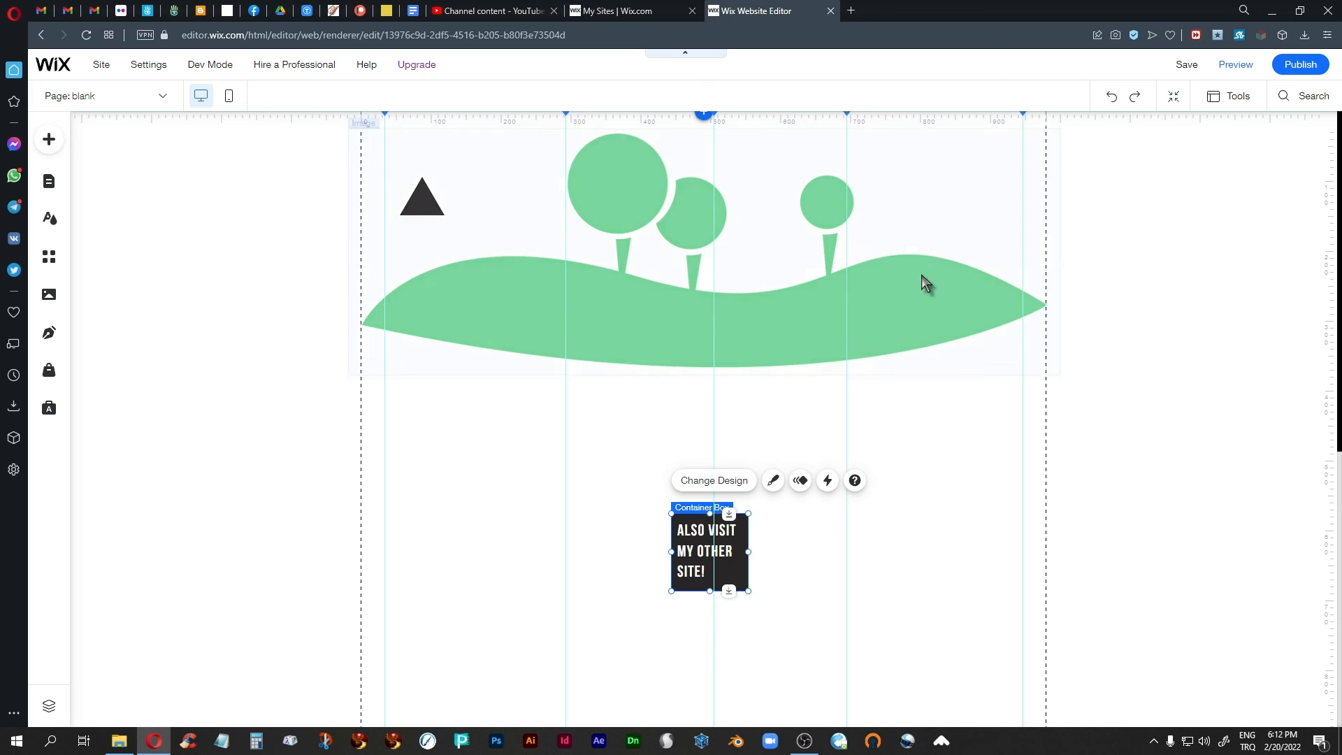
Open the author's portfolio site in a new tab and go to its Smooth + Striated page under Second Life Things.
left_click(851, 11)
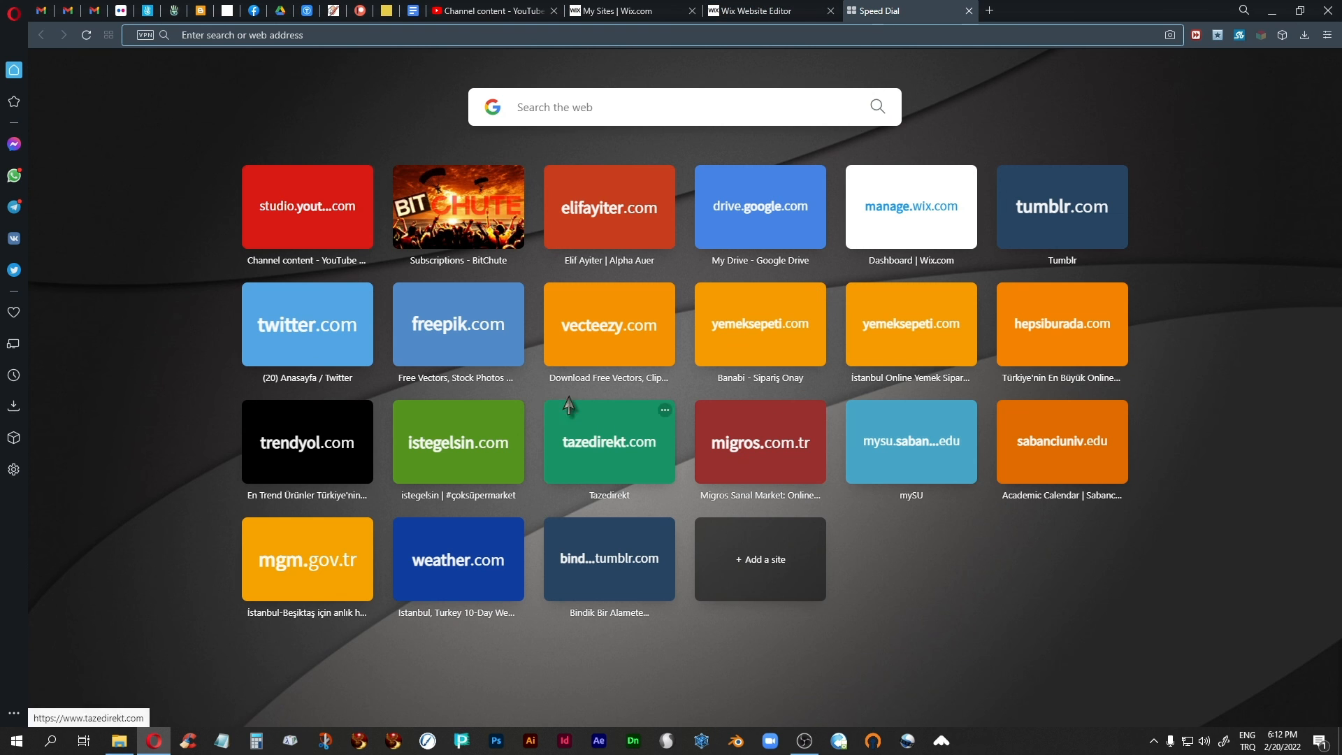
left_click(612, 227)
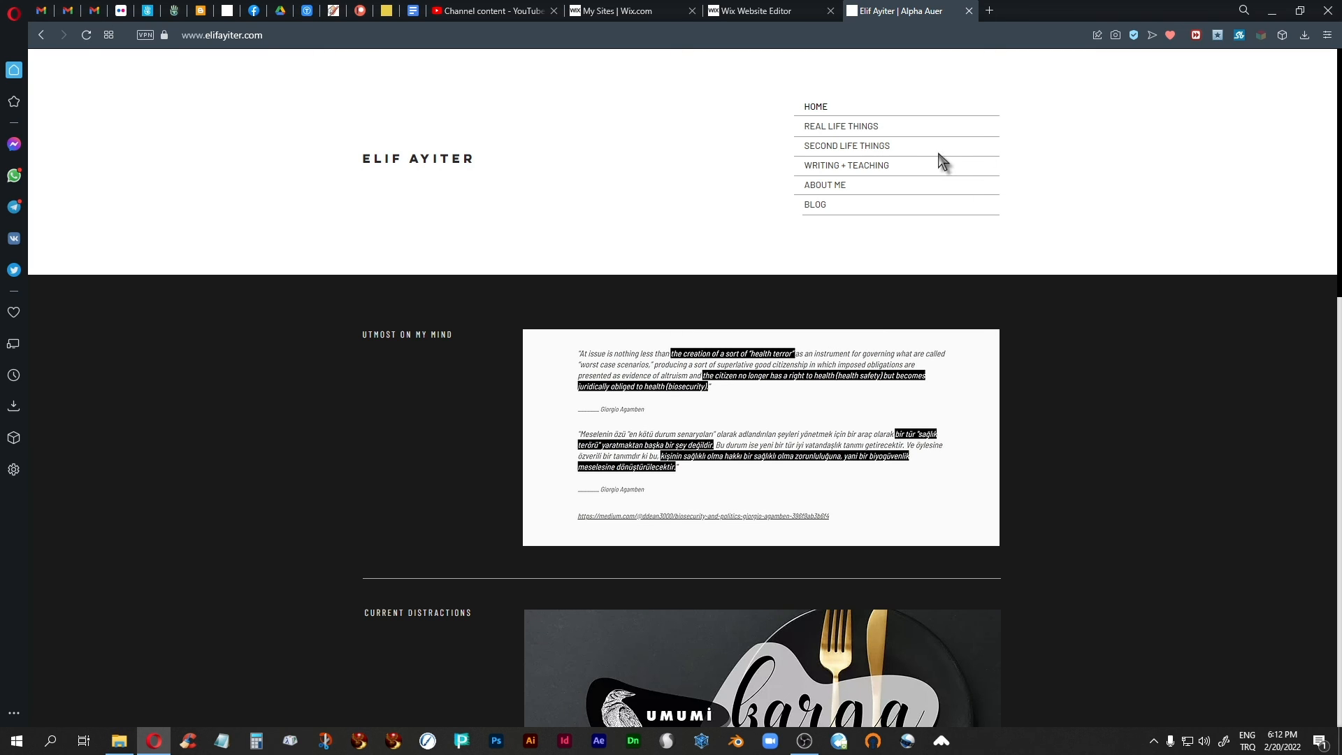
mouse_move(894, 149)
left_click(962, 148)
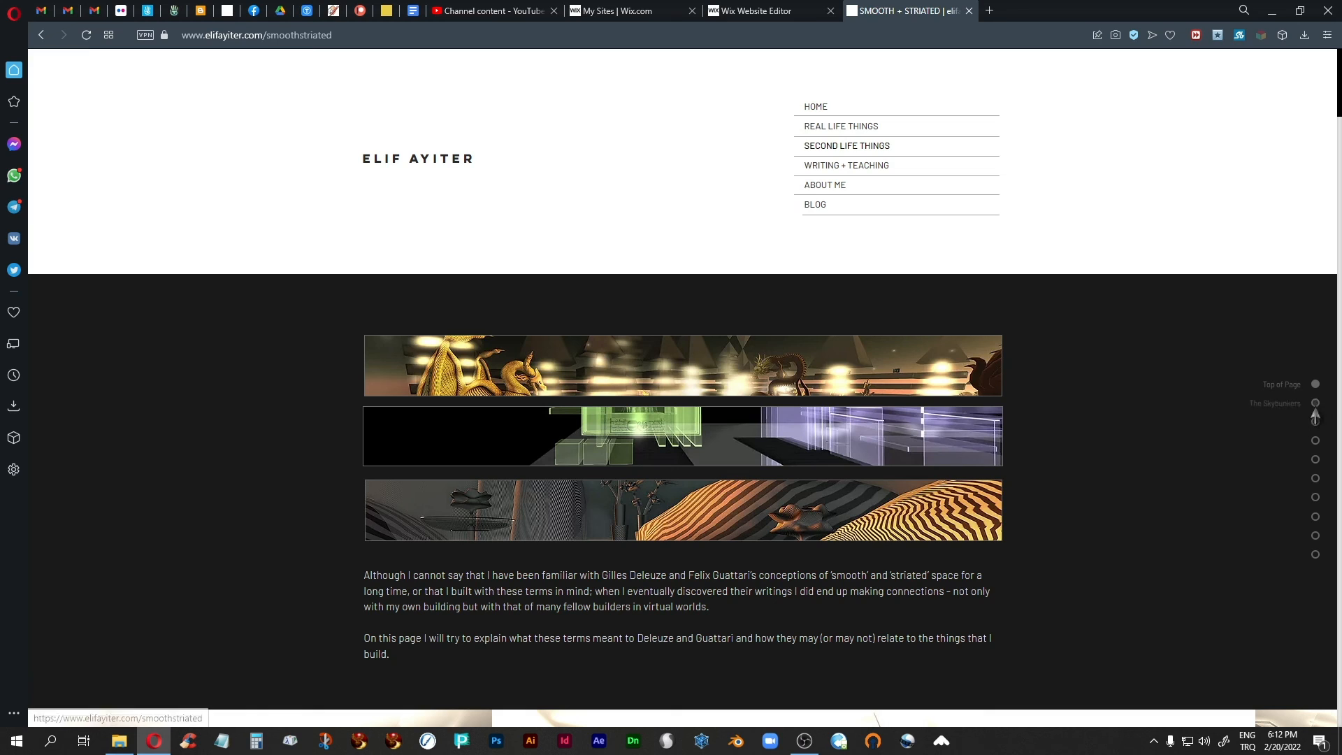
Use the page's anchor dots to visit The Bridge, Azimuth and Cypher, and Top of Page, and return to the Wix editor, closing the site.
left_click(1314, 461)
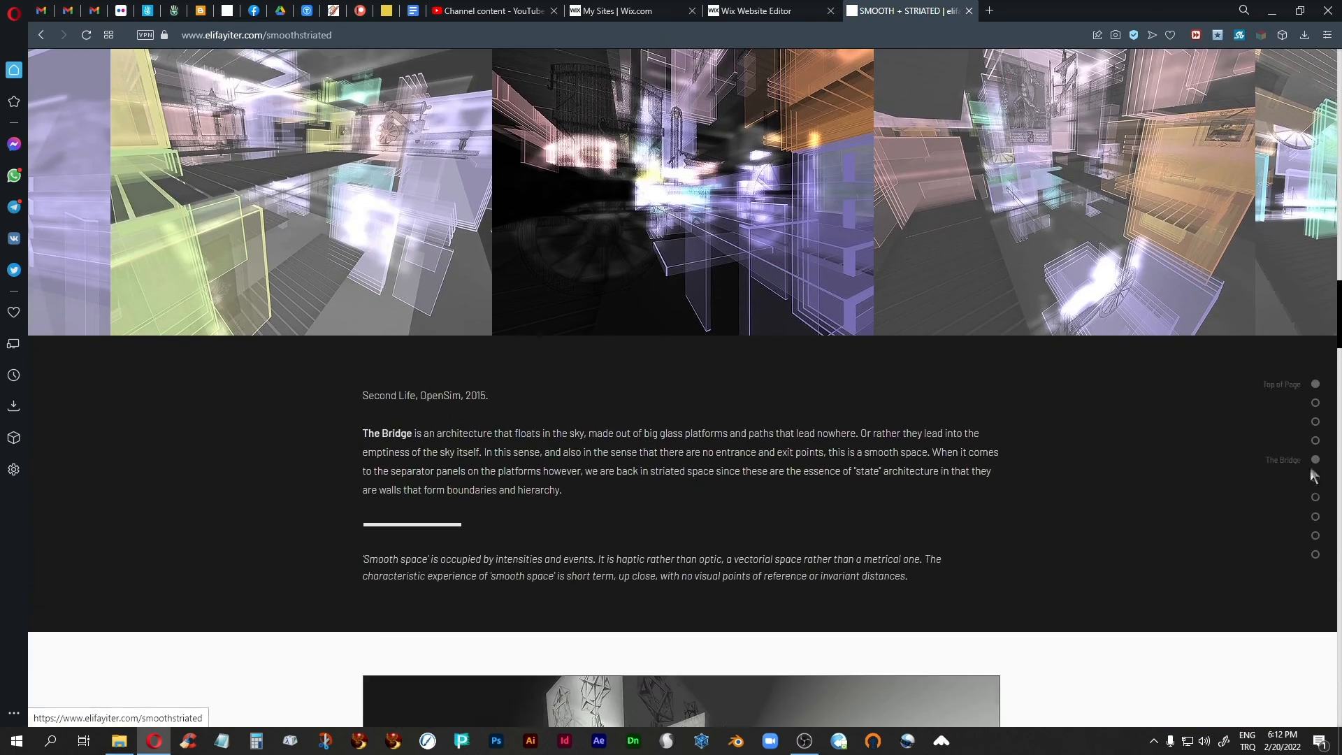
left_click(1314, 517)
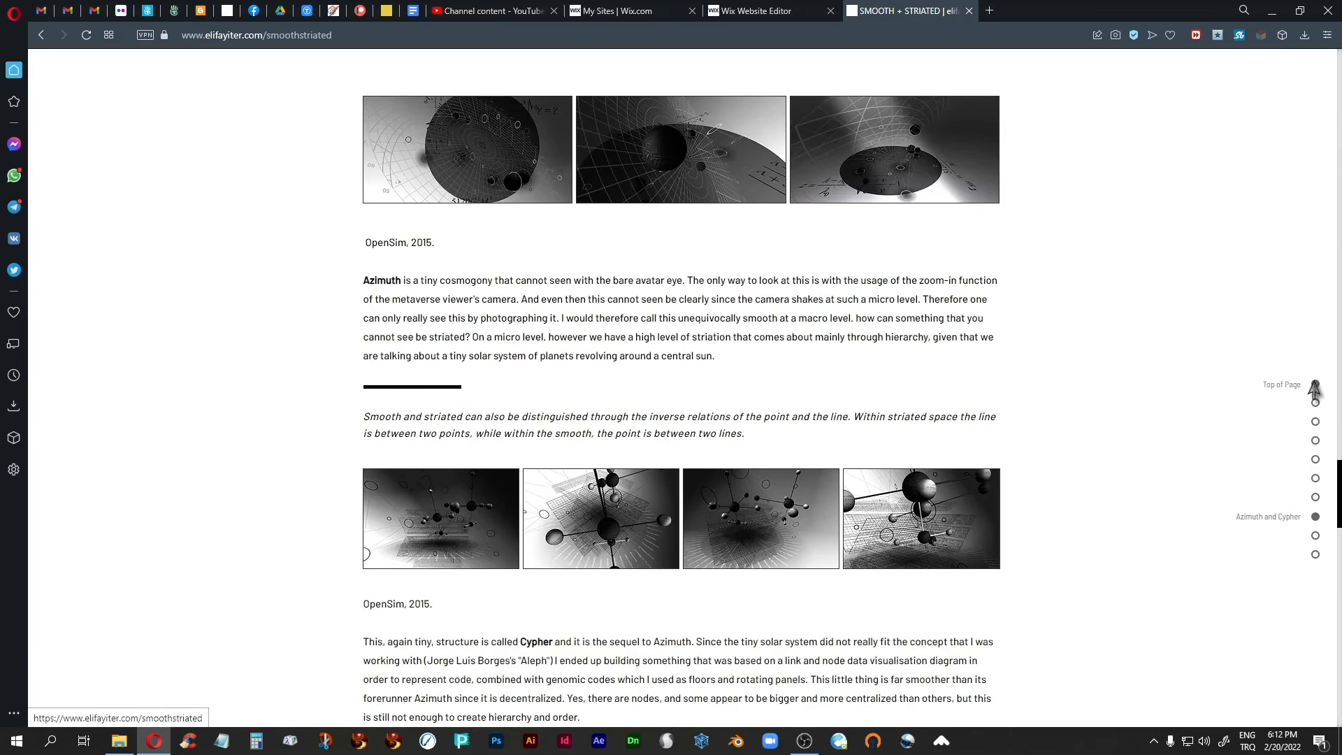
left_click(1315, 385)
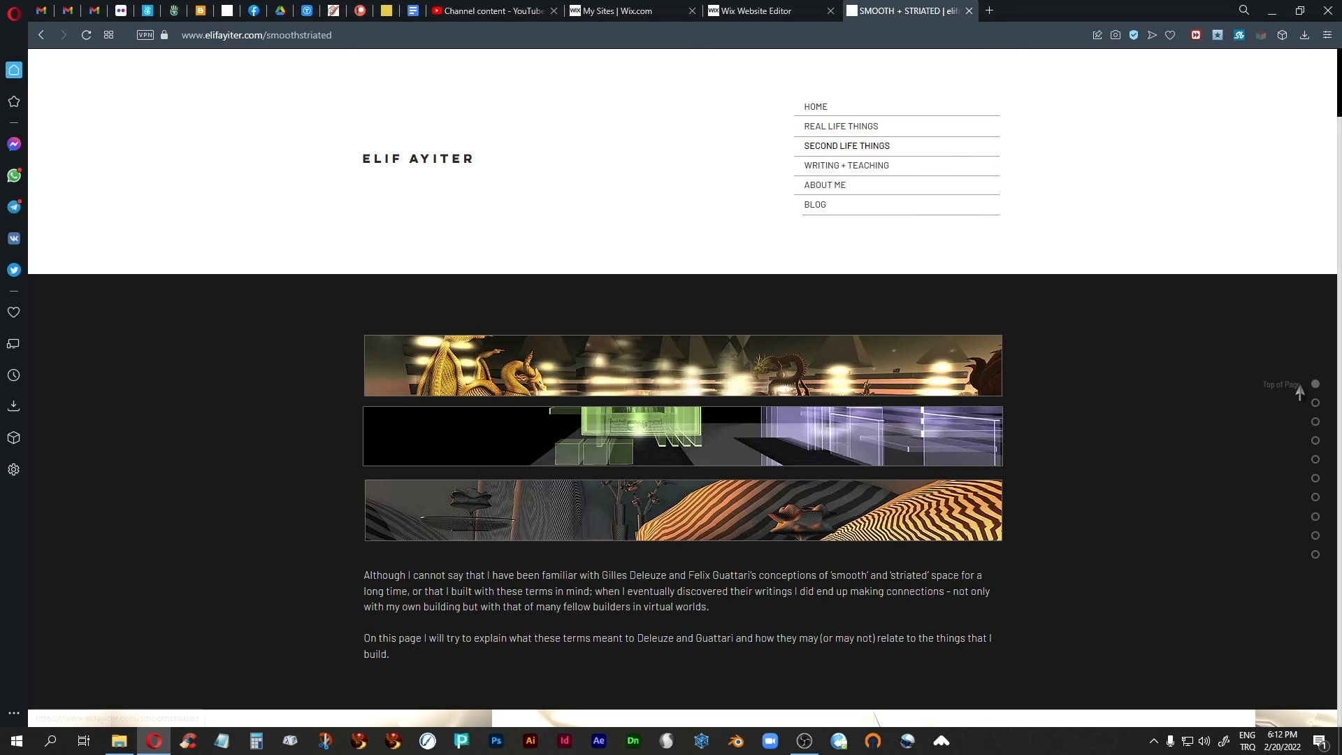
left_click(969, 10)
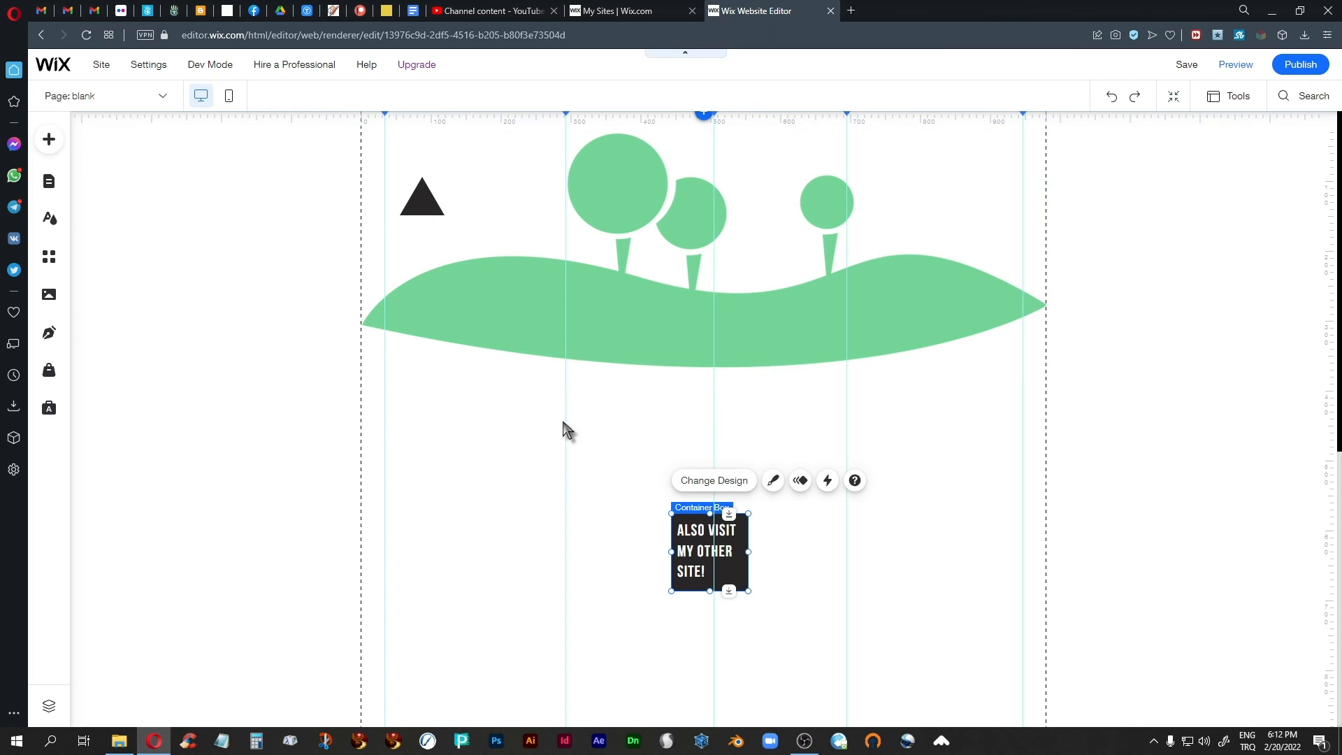
left_click(1194, 400)
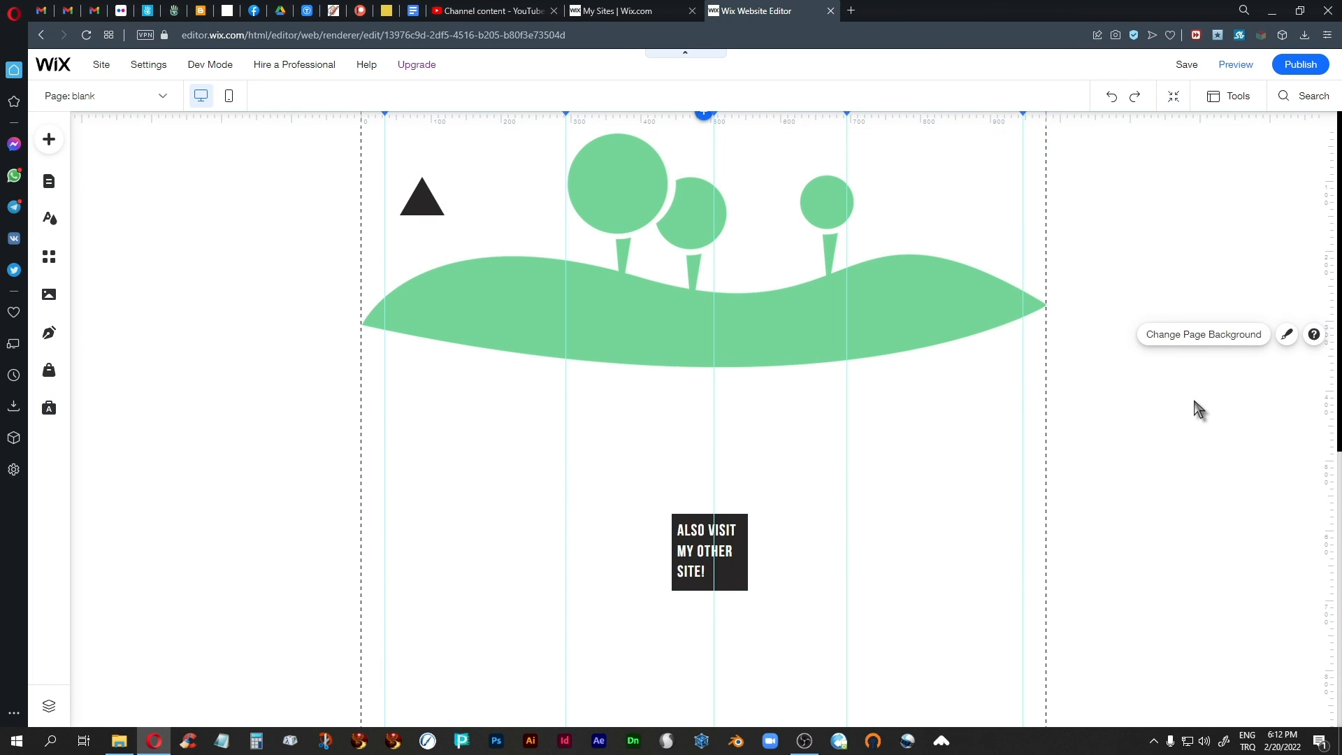